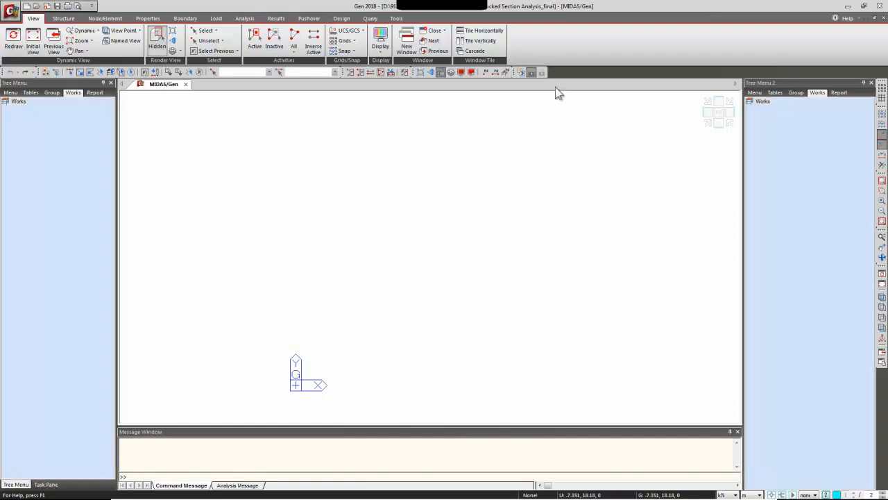
# Look through the structure, node/element, property, boundary, load, analysis, results, design and tool commands, with the model space in isometric view.
pyautogui.click(707, 122)
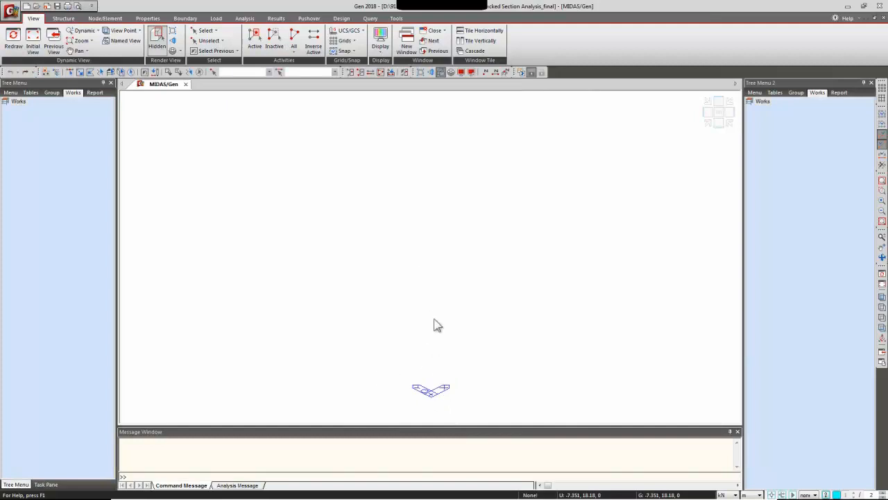
pyautogui.click(62, 19)
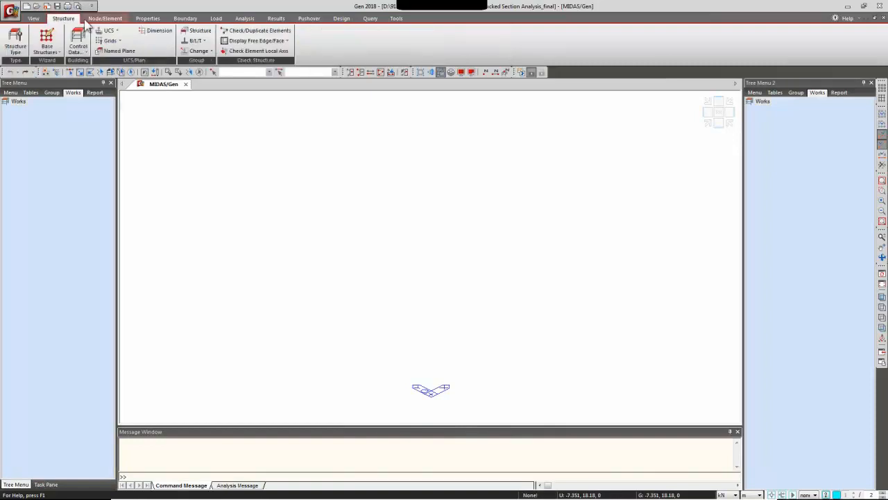
pyautogui.click(87, 19)
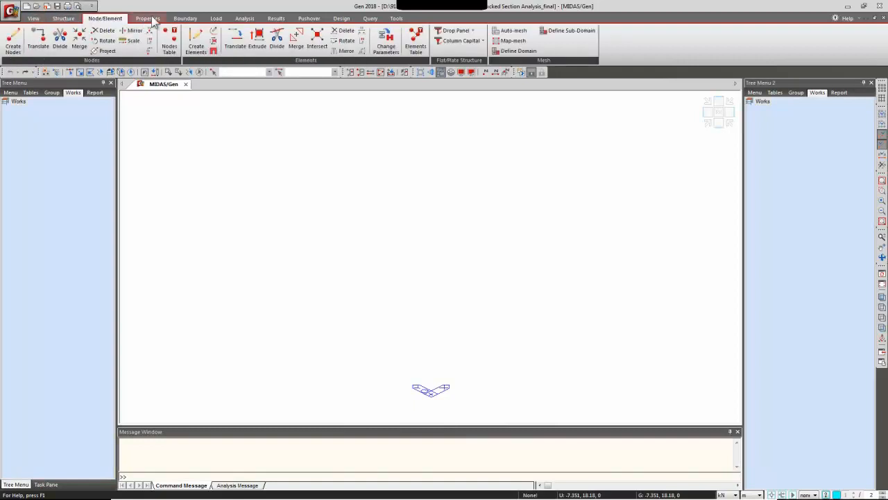
pyautogui.click(33, 18)
pyautogui.click(63, 19)
pyautogui.click(105, 19)
pyautogui.click(147, 19)
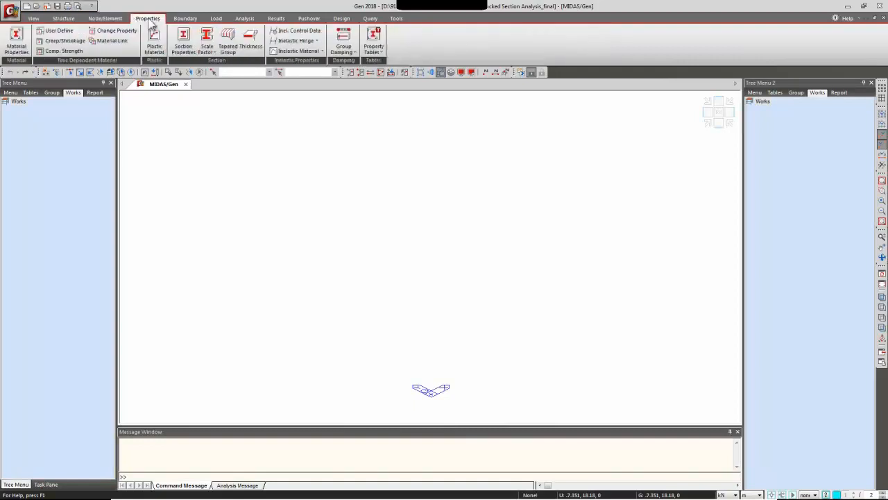
pyautogui.click(184, 19)
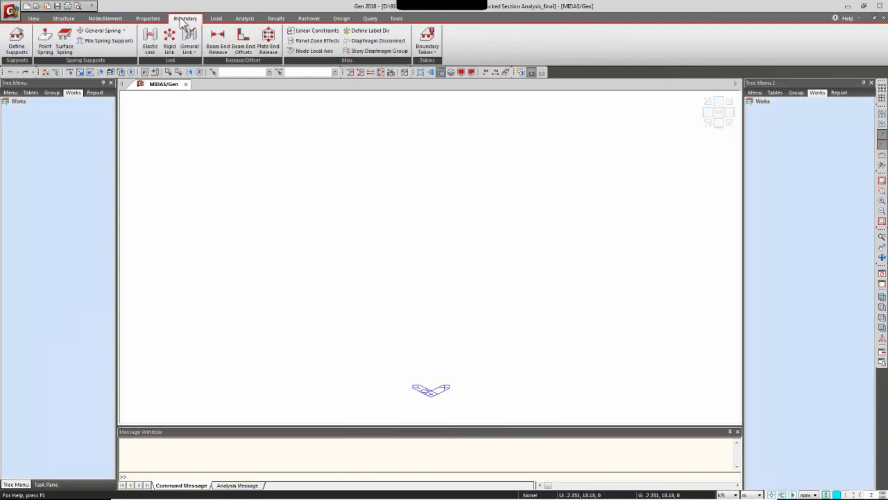
pyautogui.click(215, 19)
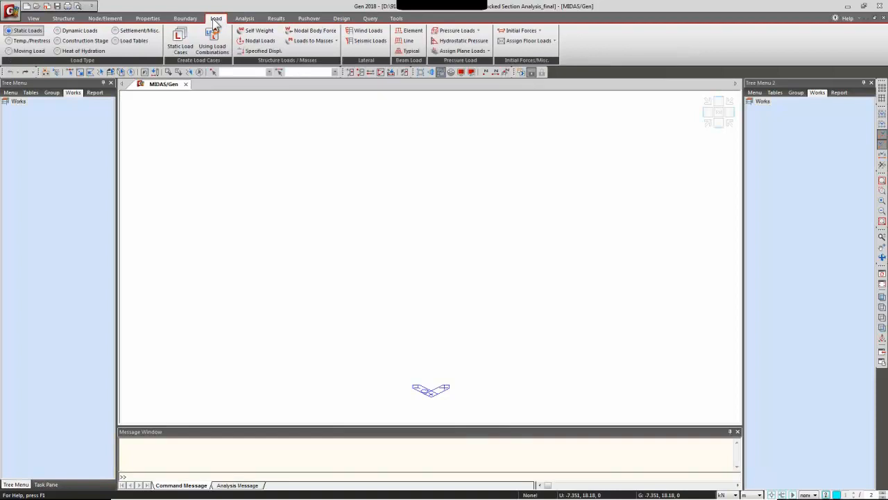
pyautogui.click(243, 20)
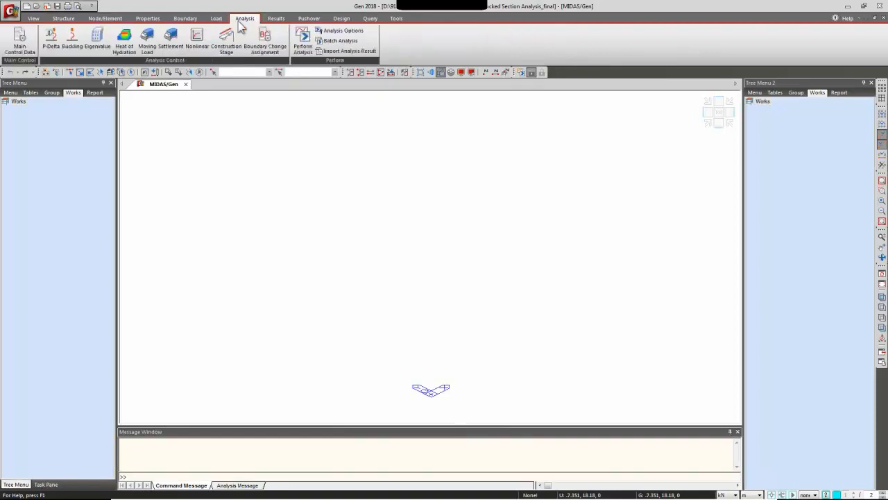
pyautogui.click(276, 19)
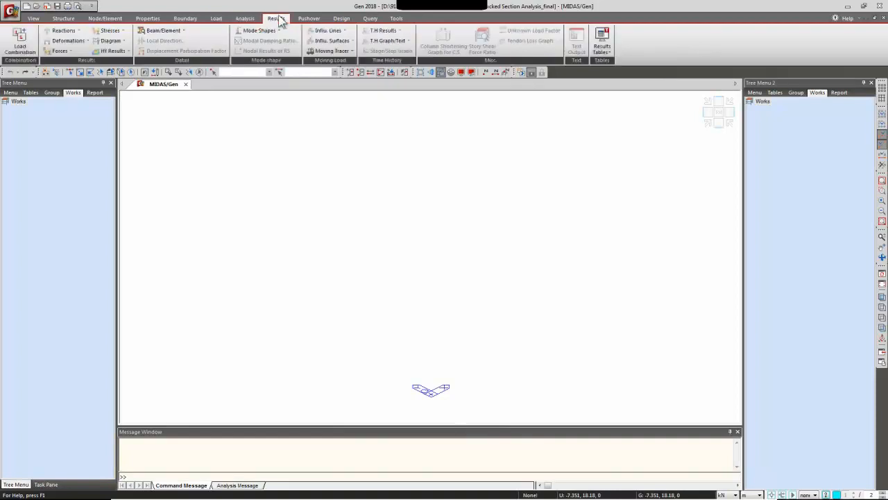
pyautogui.click(340, 21)
pyautogui.click(397, 21)
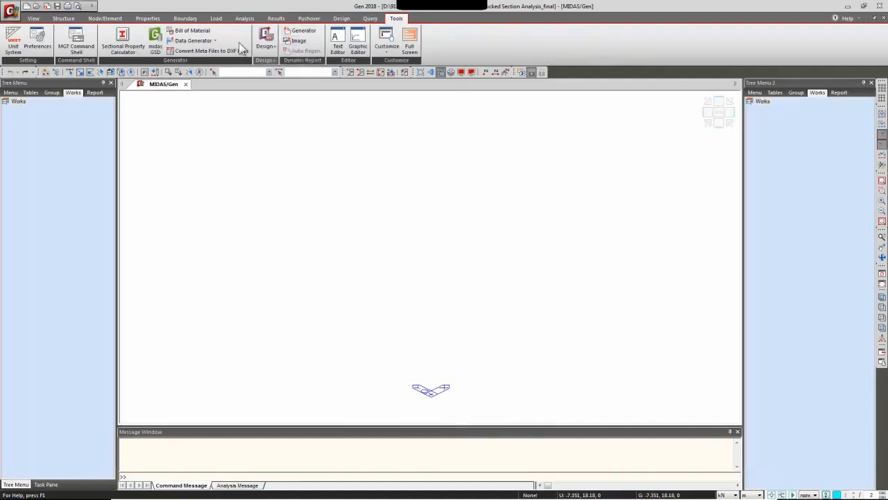
# Examine the view commands, base structure wizards, point and line grid options, and node and element commands.
pyautogui.click(32, 18)
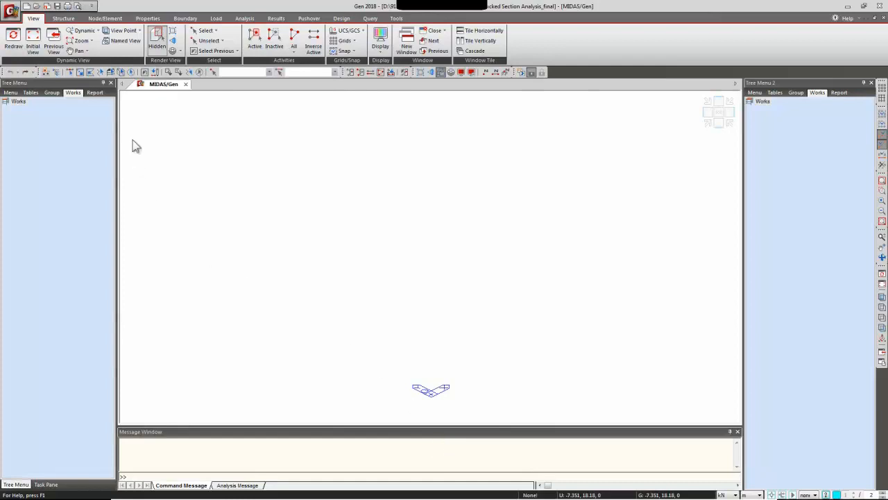
pyautogui.click(59, 20)
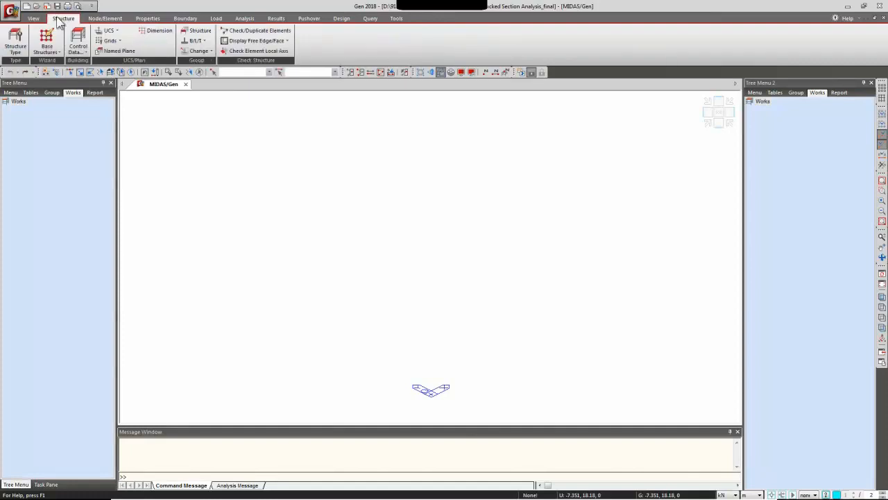
pyautogui.click(55, 52)
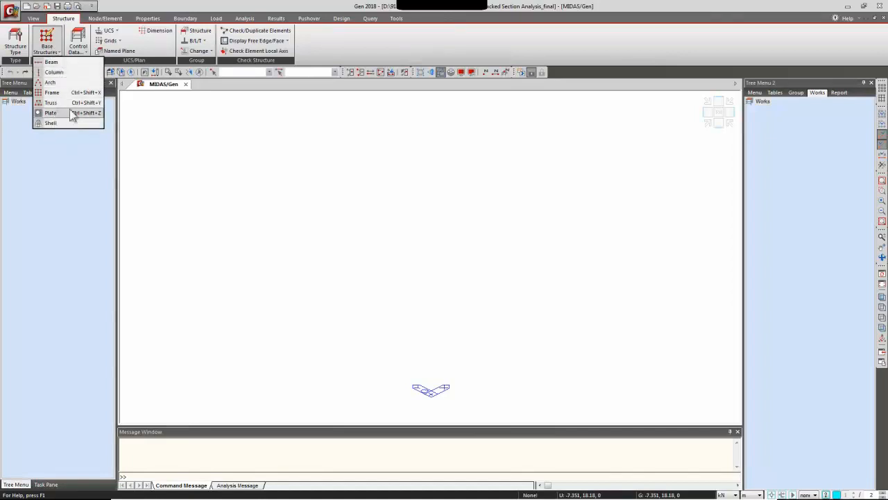
pyautogui.click(46, 48)
pyautogui.click(111, 40)
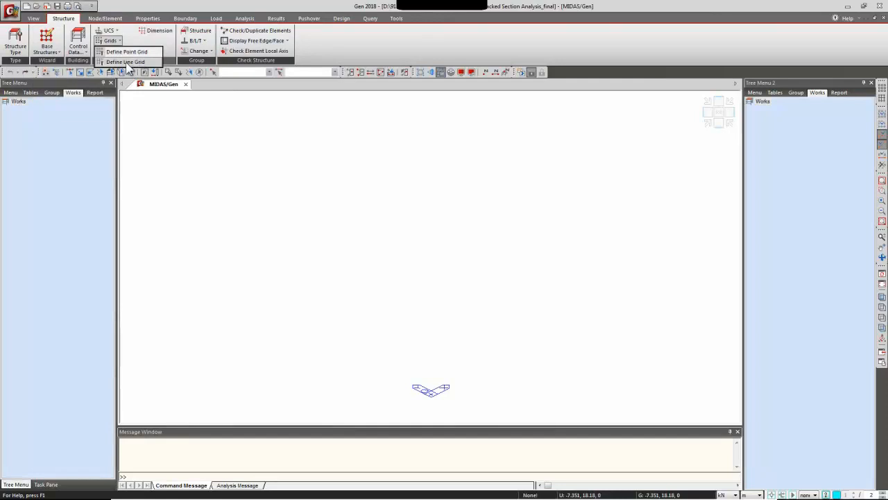
pyautogui.click(310, 50)
pyautogui.click(106, 19)
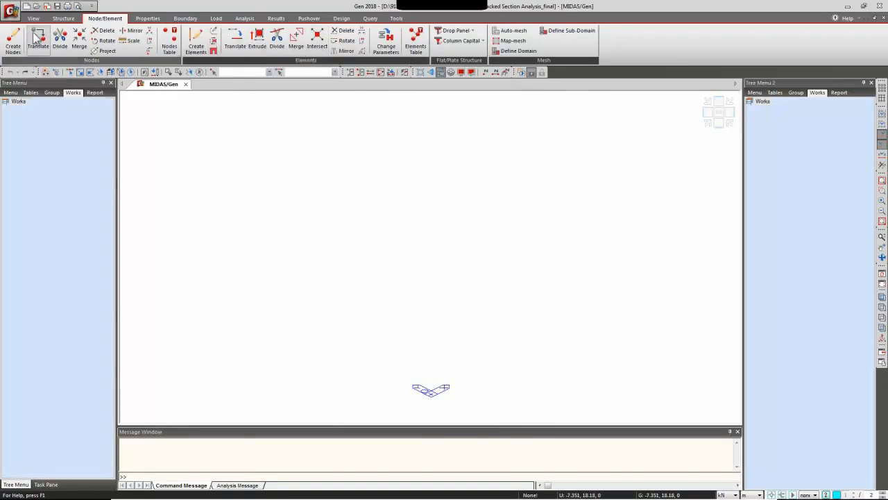
# Set up an AutoCAD DXF import of App10_Cracked Section Analysis_final with CENTER_ as the selected layer.
pyautogui.click(19, 15)
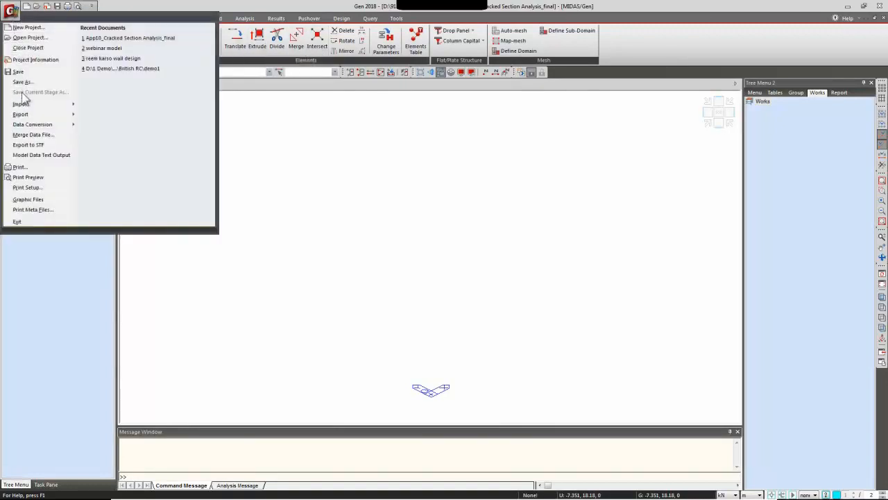
pyautogui.moveTo(31, 107)
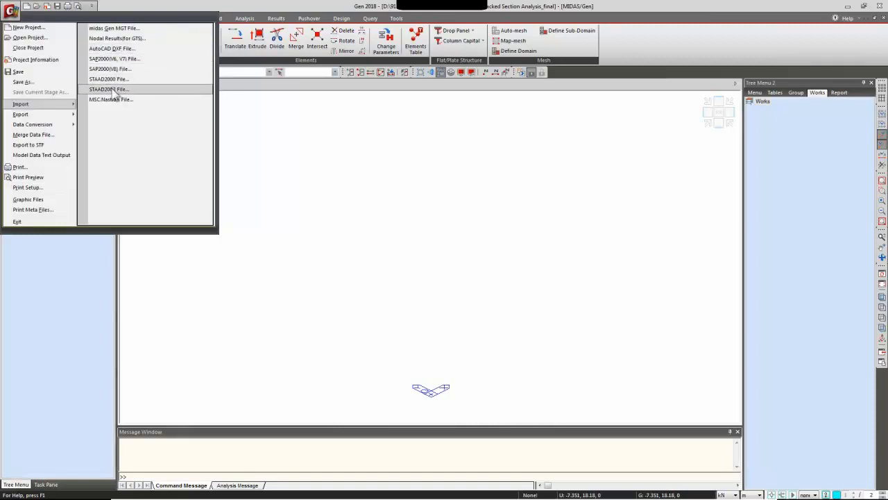
pyautogui.click(122, 50)
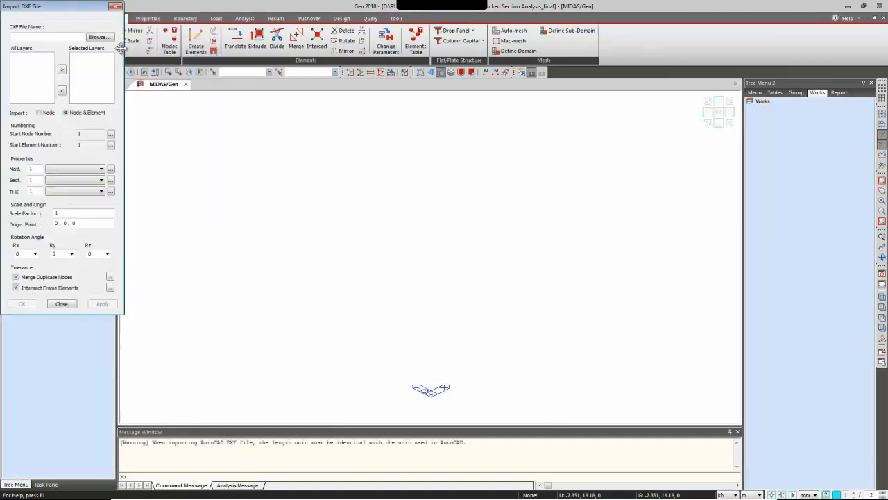
pyautogui.click(99, 37)
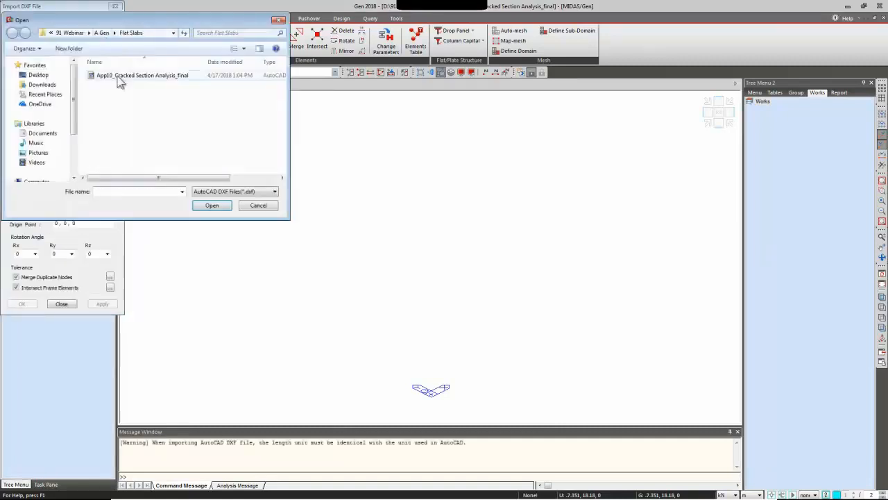
pyautogui.doubleClick(138, 75)
pyautogui.doubleClick(21, 62)
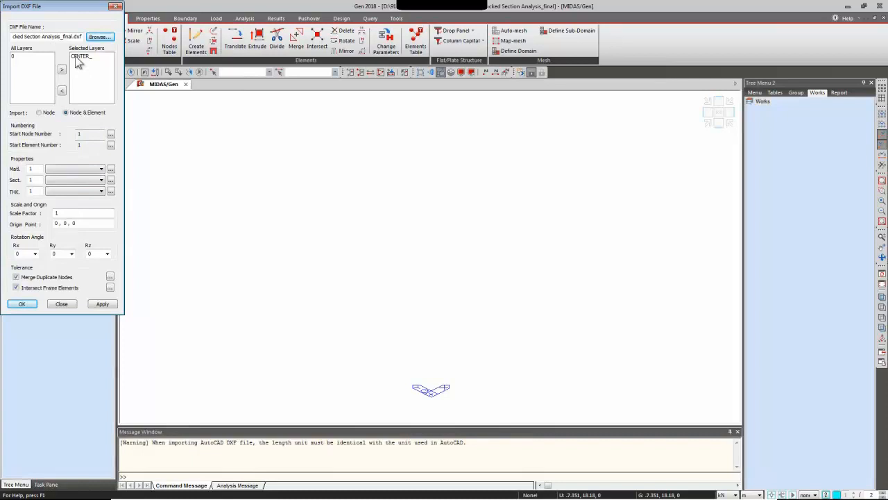
# Add a concrete material for the DXF import, using the EN04(RC) standard and grade C40/50.
pyautogui.doubleClick(32, 168)
pyautogui.click(111, 169)
pyautogui.moveTo(104, 9); pyautogui.dragTo(232, 96)
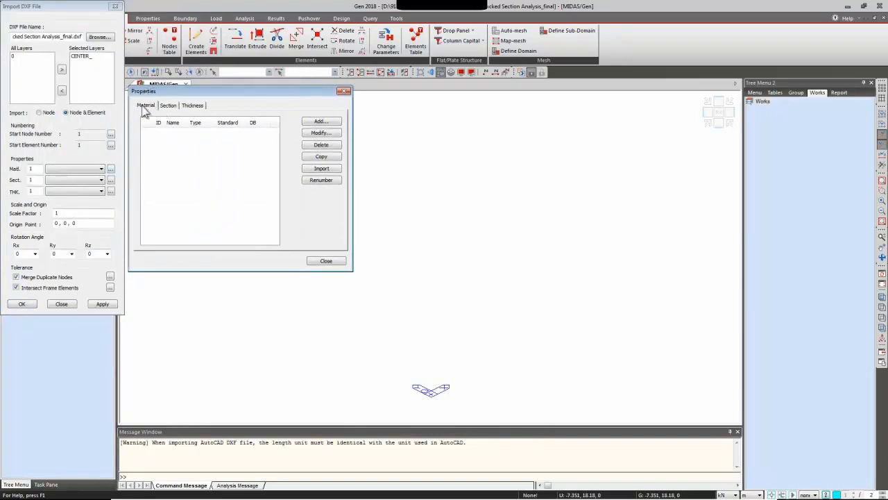
pyautogui.click(307, 124)
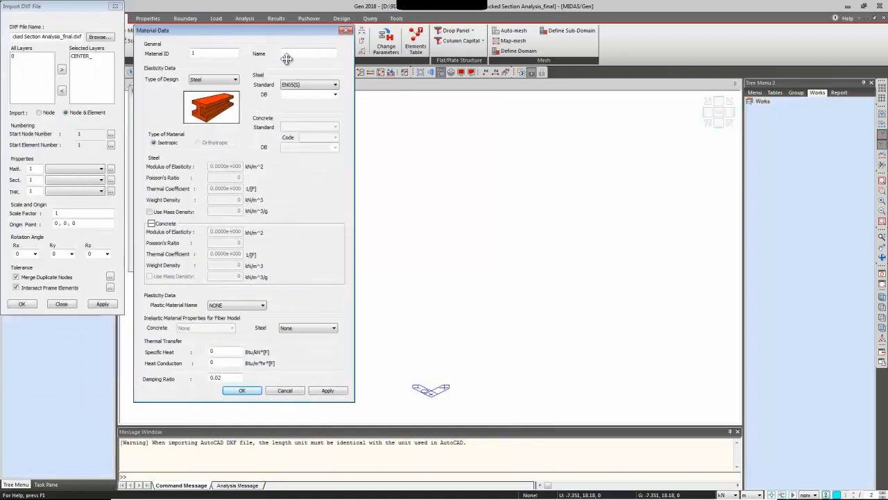
pyautogui.click(232, 79)
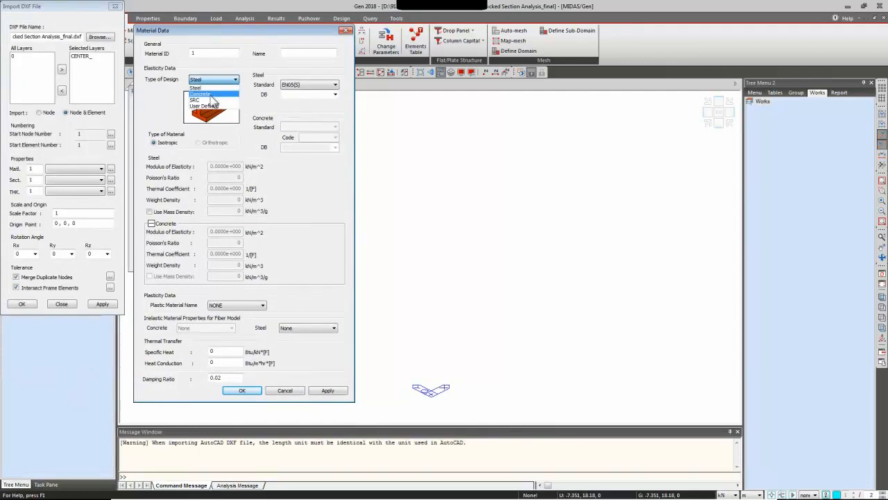
pyautogui.click(208, 94)
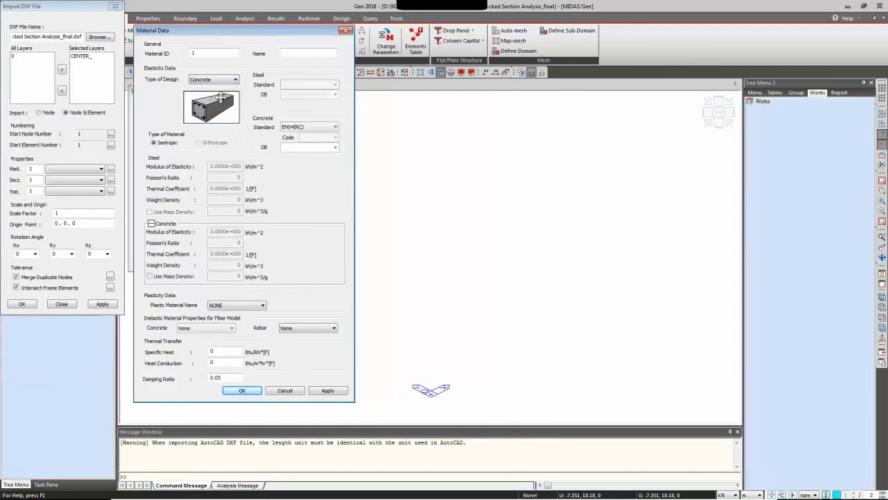
pyautogui.click(308, 129)
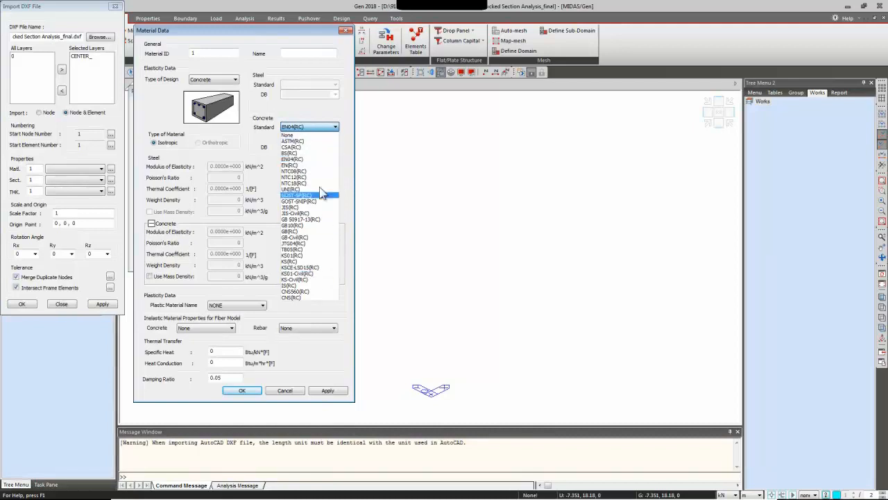
pyautogui.click(319, 128)
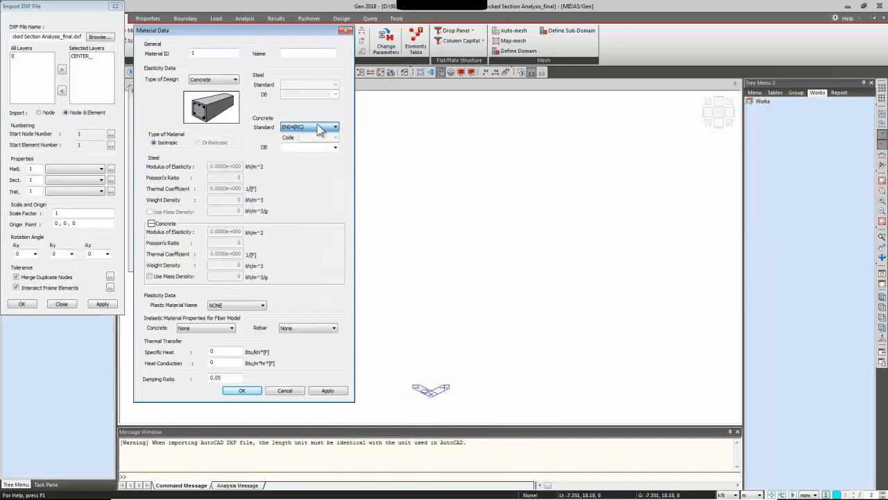
pyautogui.click(335, 148)
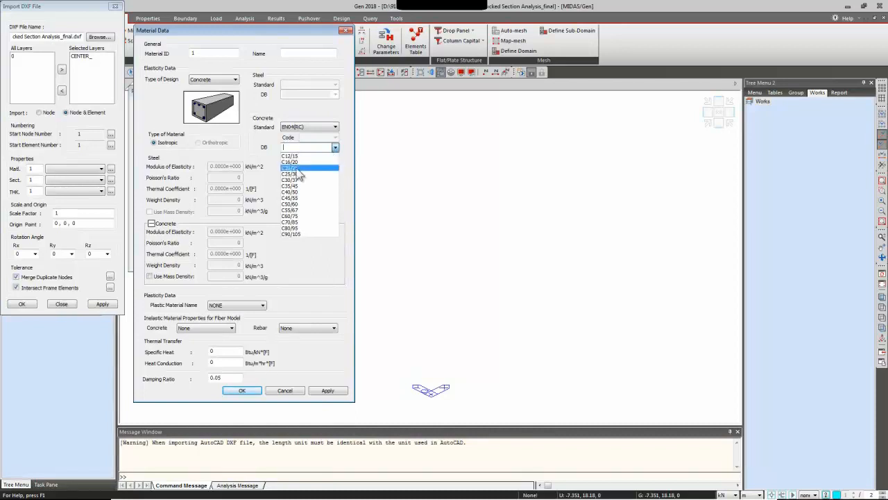
pyautogui.click(290, 192)
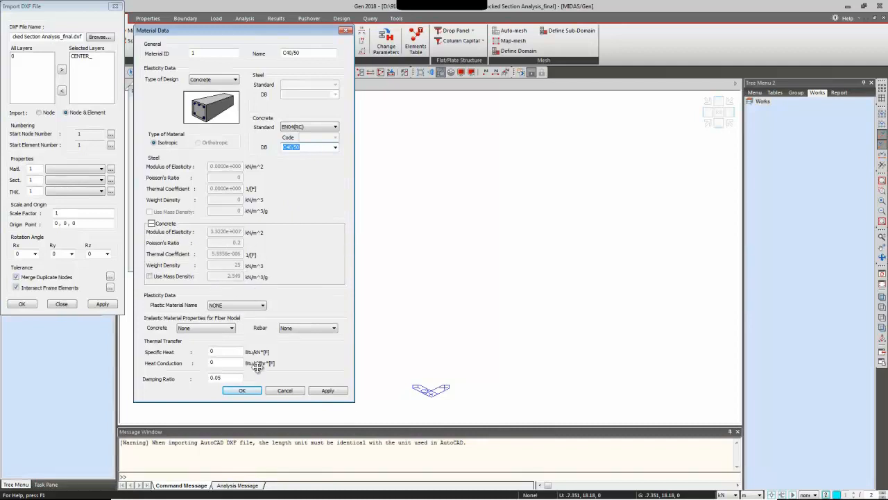
pyautogui.click(242, 390)
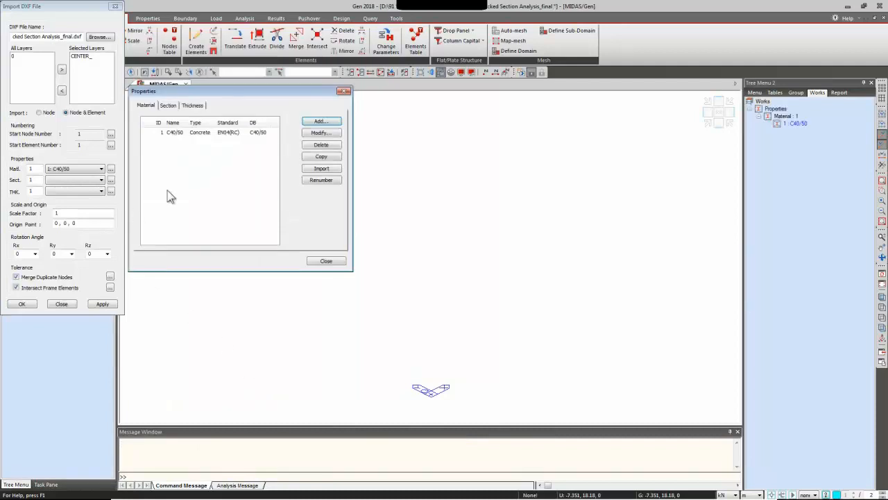
# Add a user-defined solid rectangle section named Column with H 0.4 m and B 0.4 m.
pyautogui.click(169, 110)
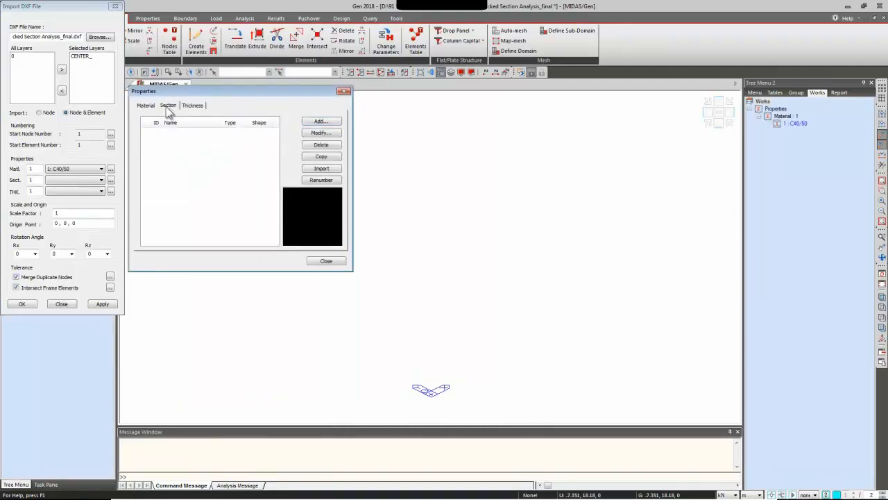
pyautogui.click(321, 123)
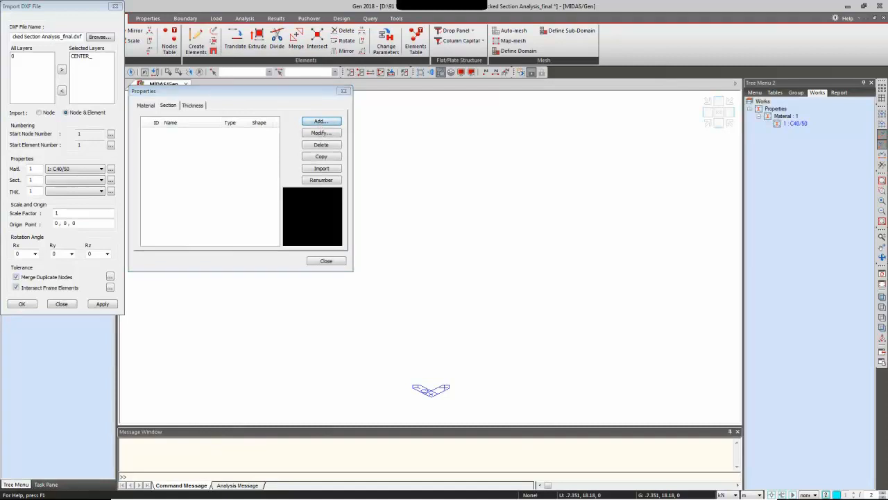
pyautogui.click(205, 138)
pyautogui.click(167, 134)
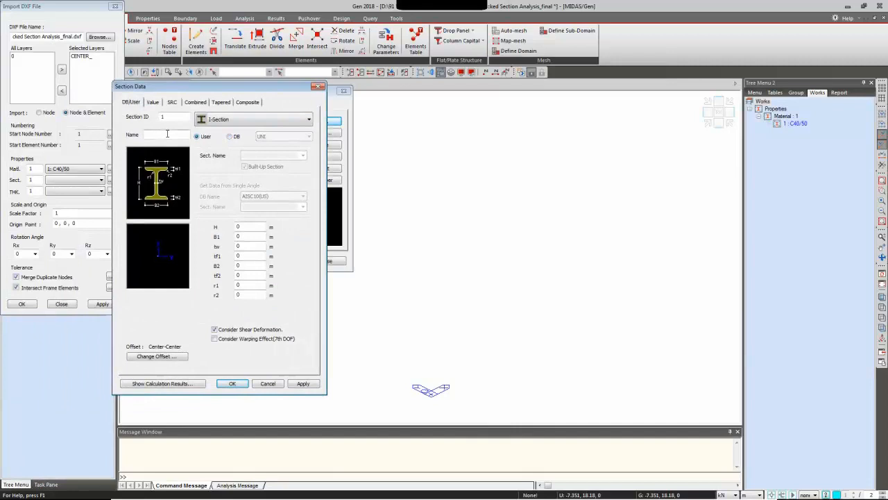
pyautogui.click(215, 122)
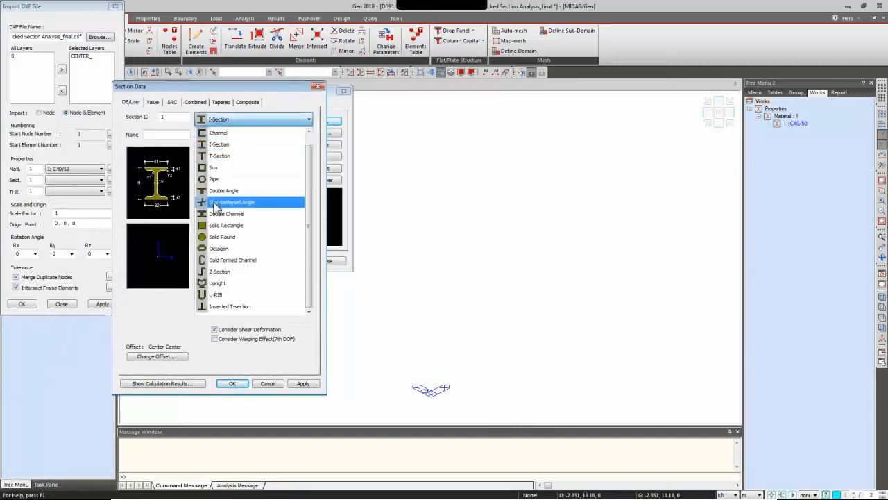
pyautogui.click(223, 225)
pyautogui.click(156, 135)
pyautogui.write('Column')
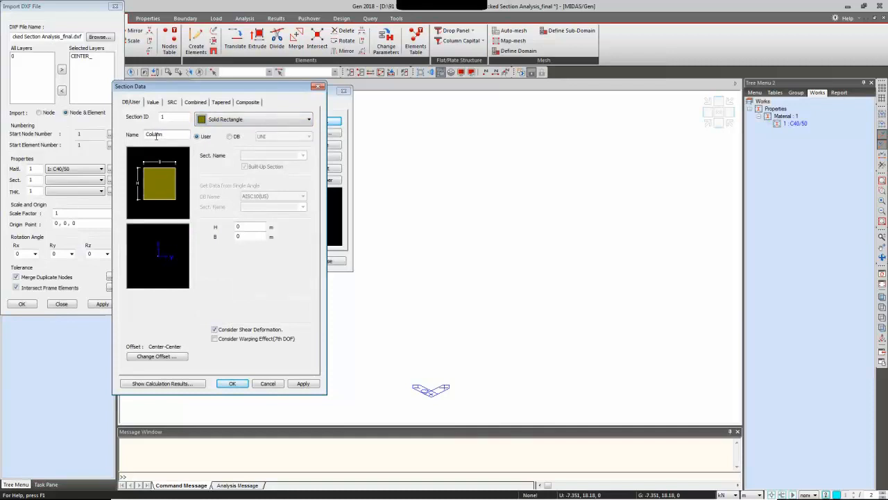
pyautogui.click(252, 224)
pyautogui.write('.4')
pyautogui.press('Tab')
pyautogui.write('0.4')
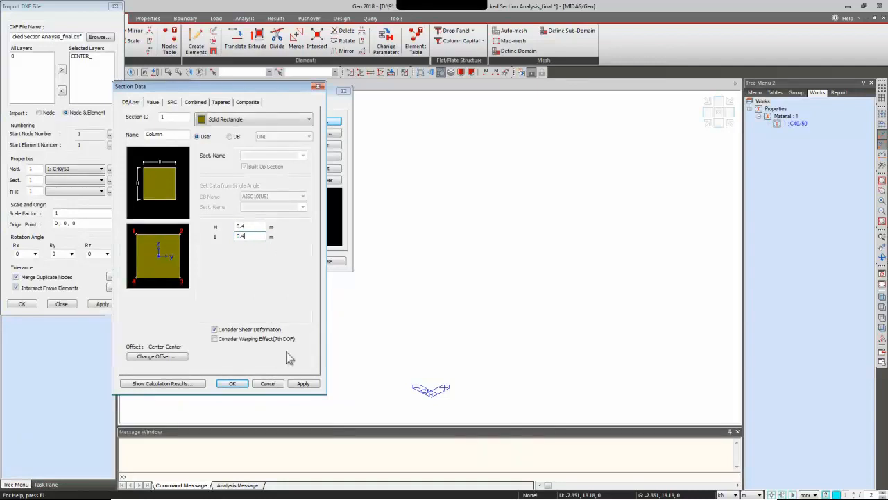
pyautogui.click(304, 384)
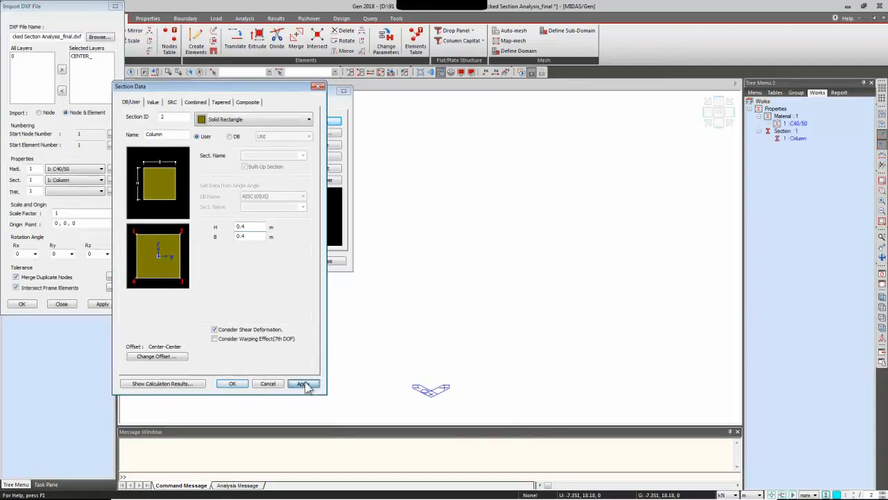
# Add a second user-defined solid rectangle section named Beam with H 0.5 m and B 0.4 m.
pyautogui.doubleClick(169, 137)
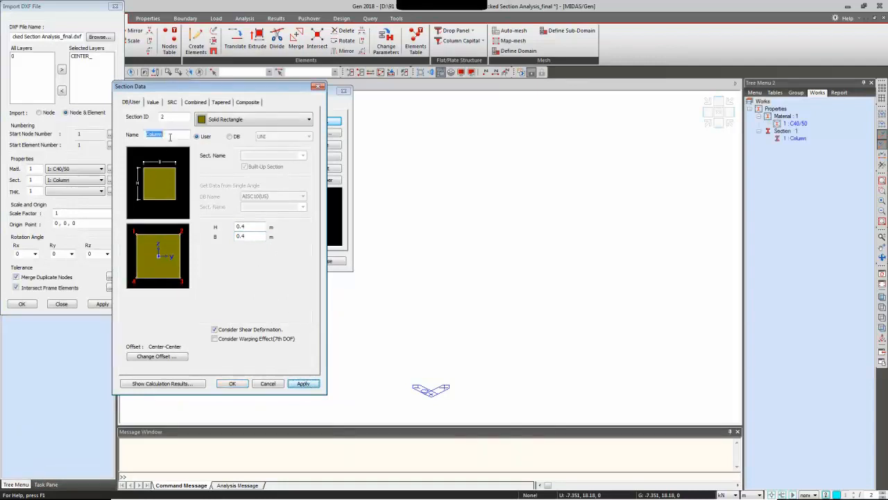
pyautogui.write('Beam')
pyautogui.moveTo(249, 227); pyautogui.dragTo(242, 227)
pyautogui.write('3')
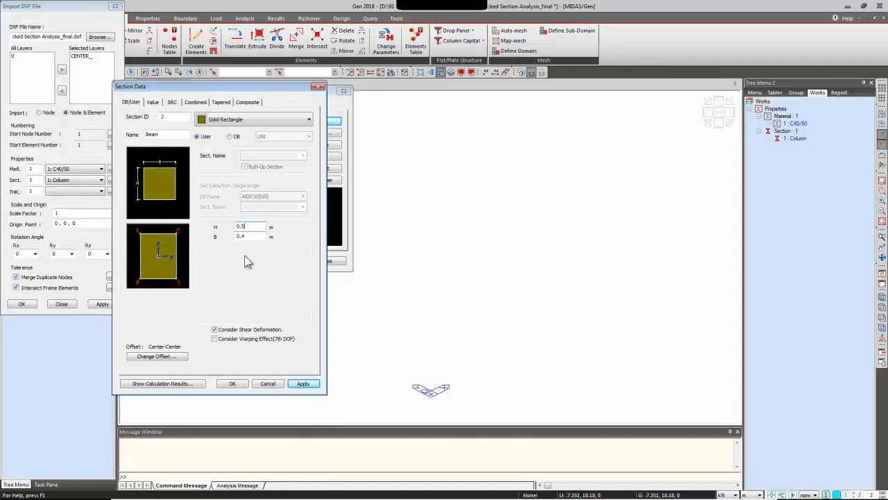
pyautogui.click(236, 383)
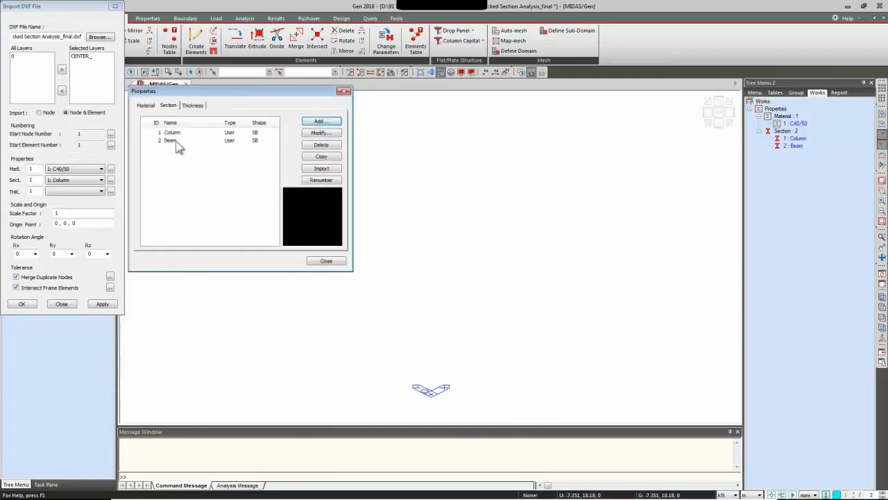
# Add an in-plane and out-of-plane thickness of 0.2 m and run the DXF import with the defined properties.
pyautogui.click(193, 105)
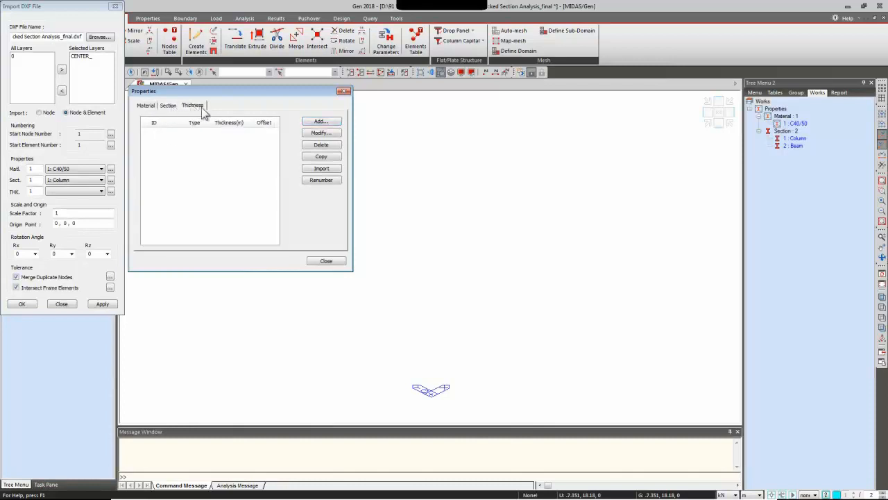
pyautogui.click(321, 122)
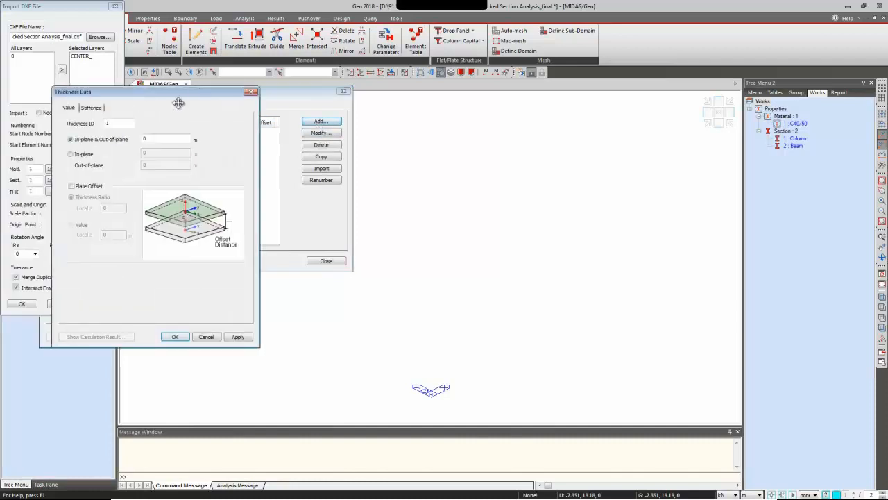
pyautogui.click(179, 136)
pyautogui.write('.2')
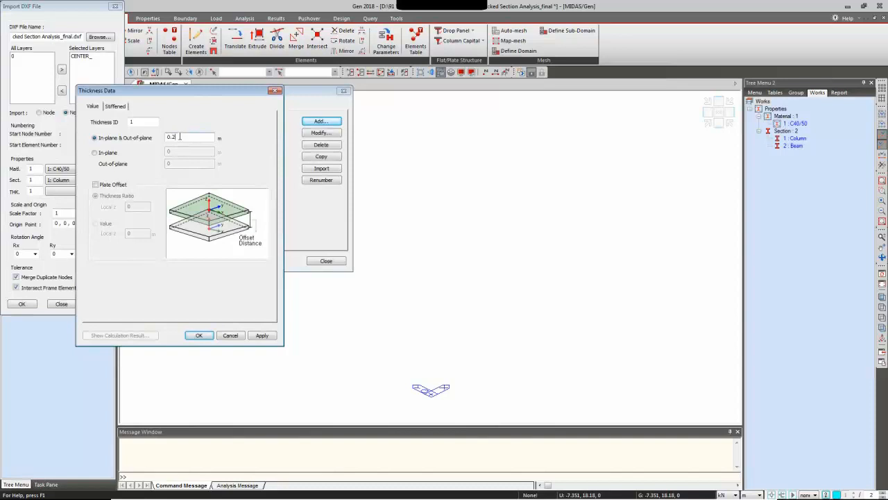
pyautogui.click(199, 335)
pyautogui.click(326, 261)
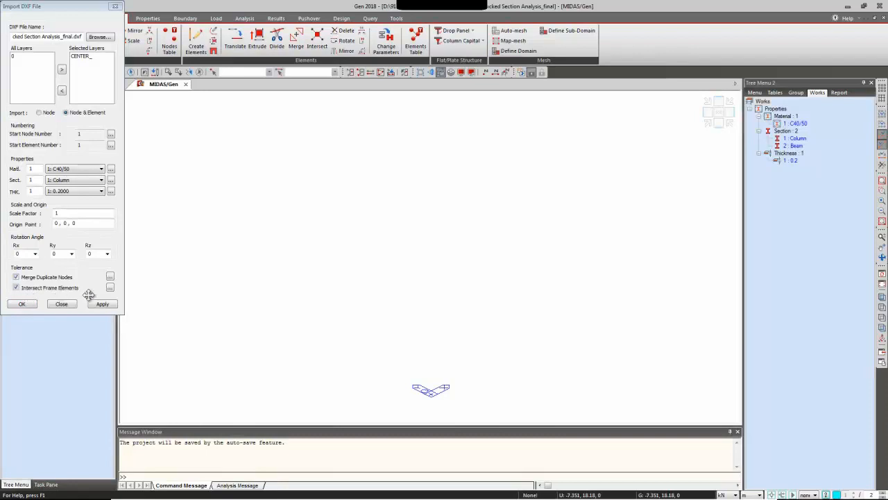
pyautogui.click(23, 304)
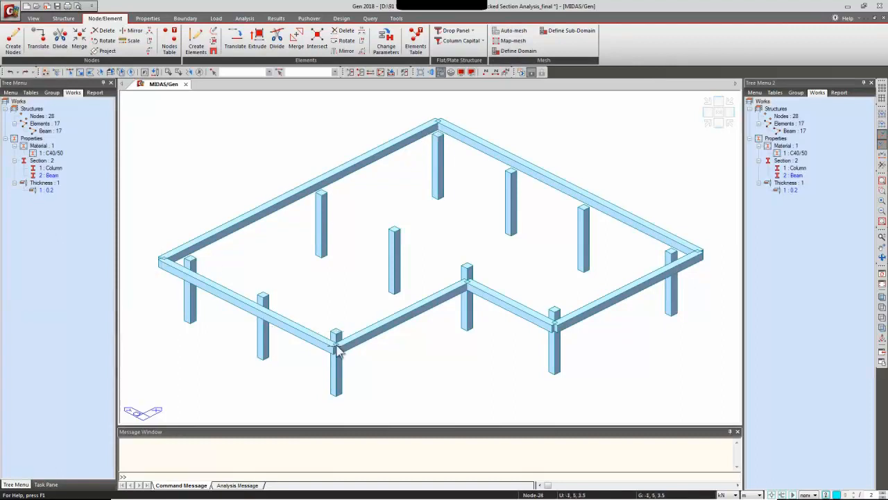
# Check which imported elements use the C40/50 material and which use the Column and Beam sections.
pyautogui.moveTo(338, 351)
pyautogui.doubleClick(59, 153)
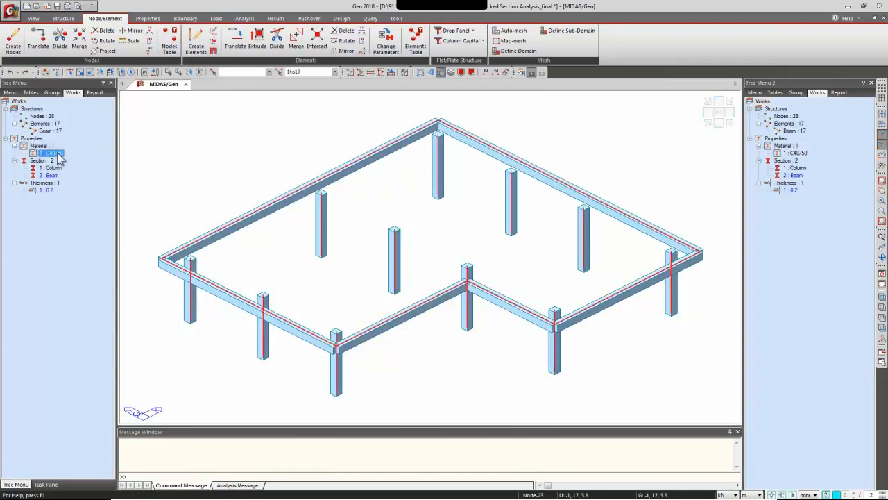
pyautogui.click(55, 168)
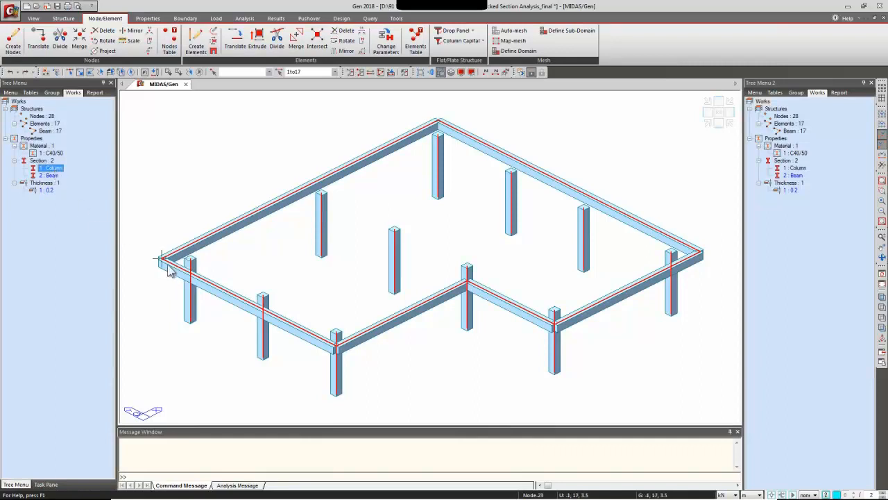
pyautogui.click(54, 175)
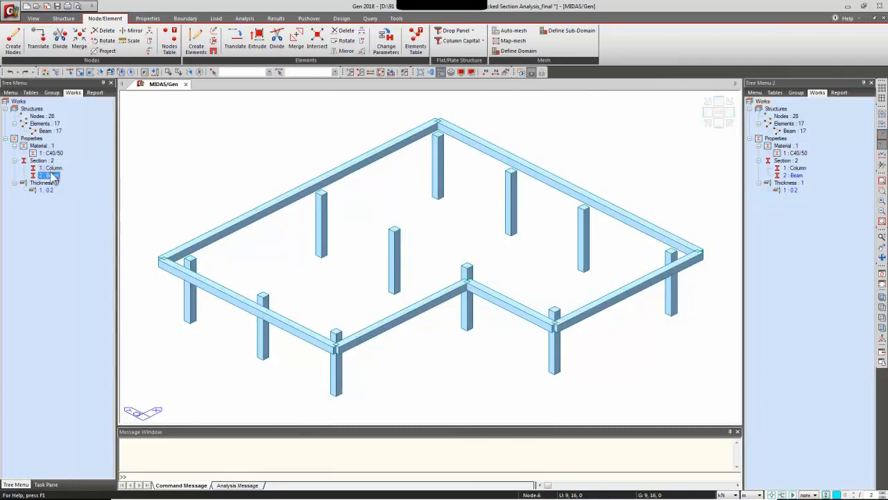
pyautogui.click(51, 168)
pyautogui.click(47, 176)
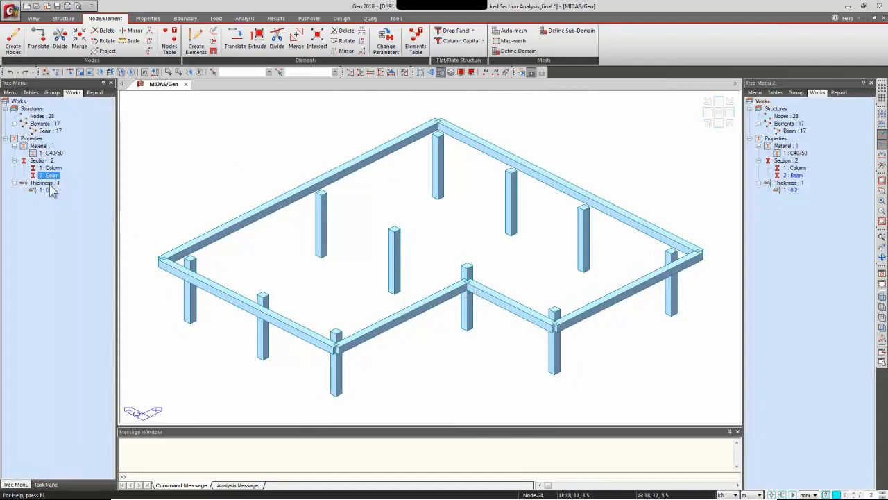
# Assign the Beam section to all horizontal elements along the upper level of the frame.
pyautogui.click(69, 72)
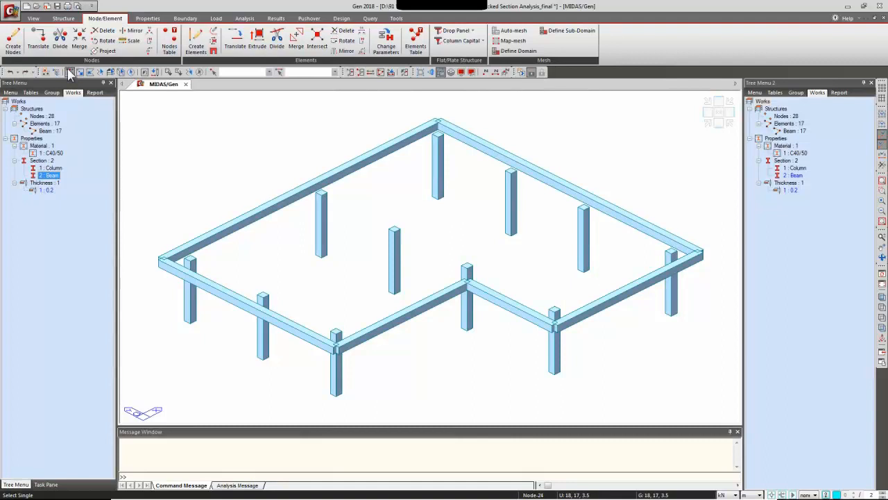
pyautogui.click(718, 118)
pyautogui.moveTo(143, 175); pyautogui.dragTo(720, 235)
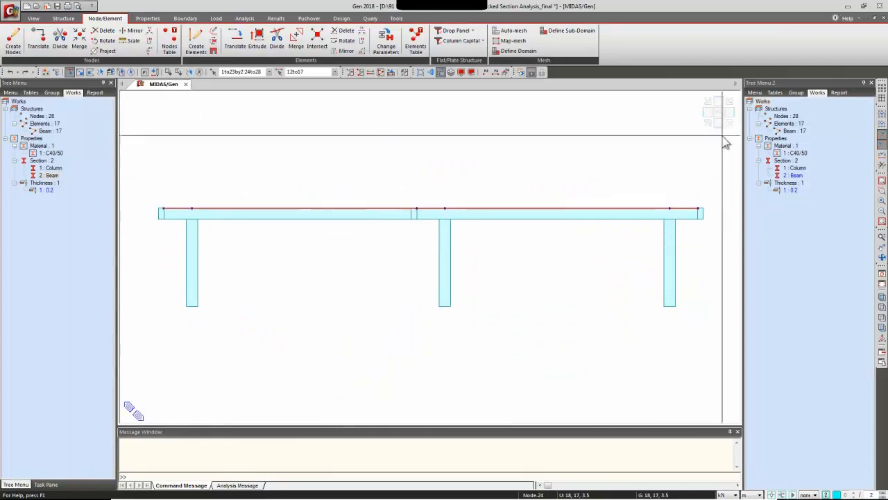
pyautogui.click(708, 125)
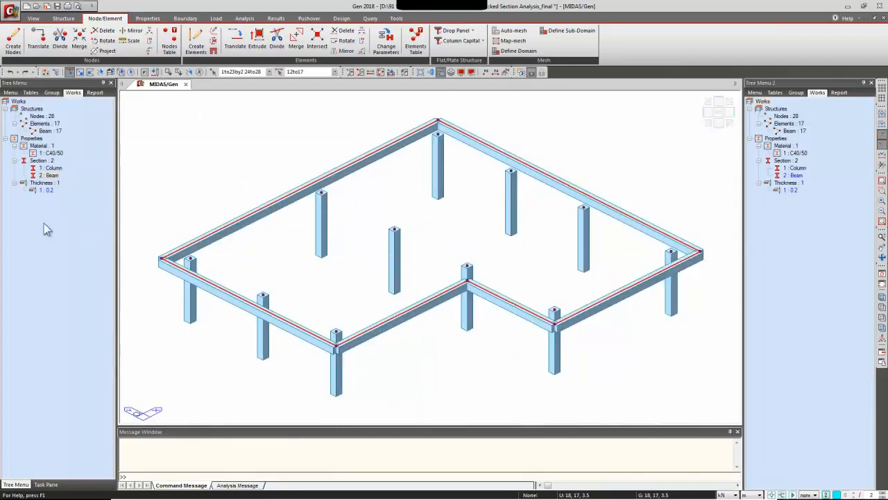
pyautogui.click(50, 175)
pyautogui.moveTo(50, 174); pyautogui.dragTo(161, 156)
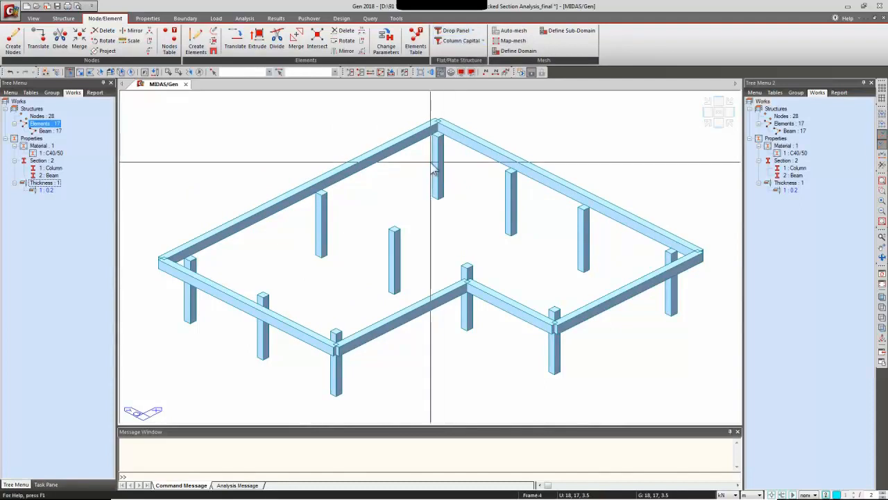
pyautogui.moveTo(431, 168)
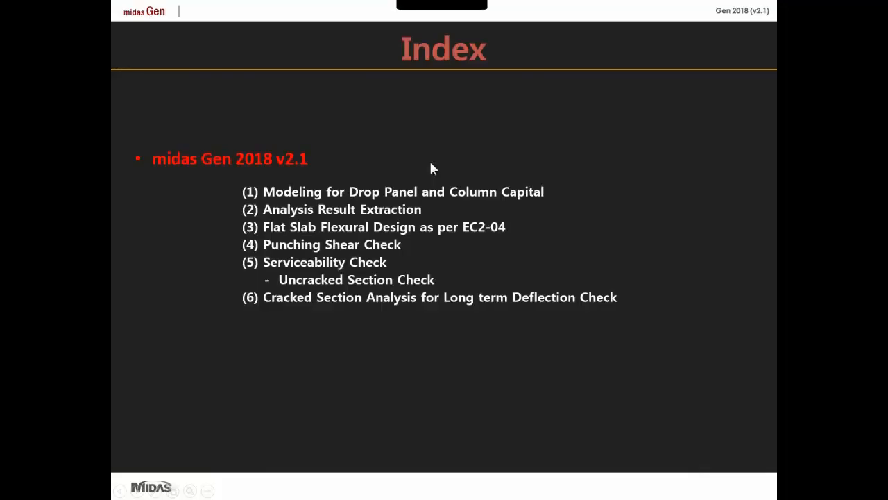
pyautogui.click(430, 163)
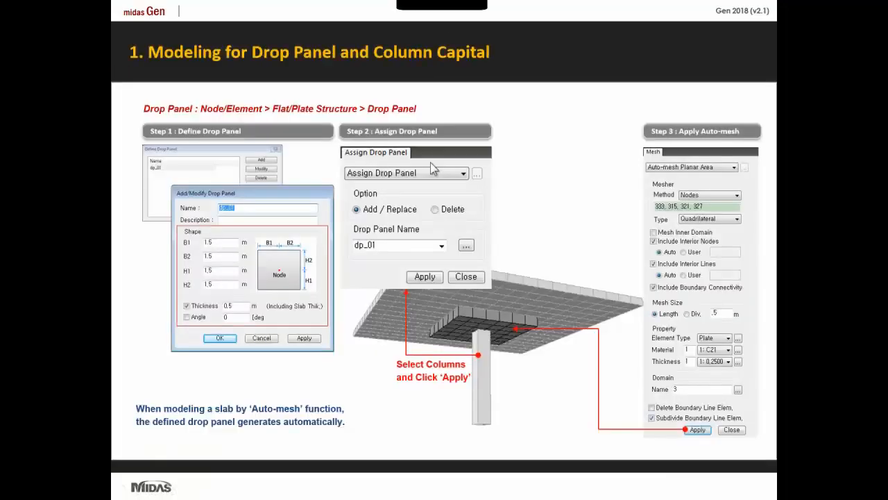
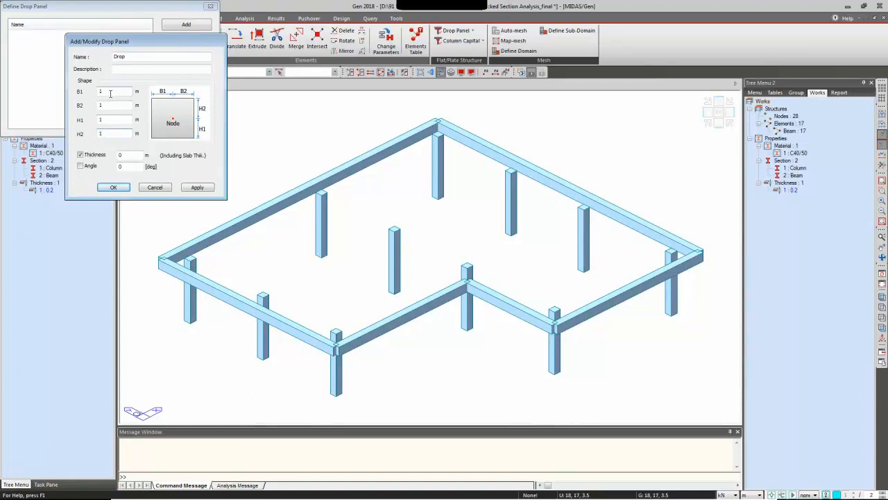
# Set the thickness of the drop panel named Drop to 0.45 m and save its definition.
pyautogui.click(132, 156)
pyautogui.write('.45')
pyautogui.click(118, 190)
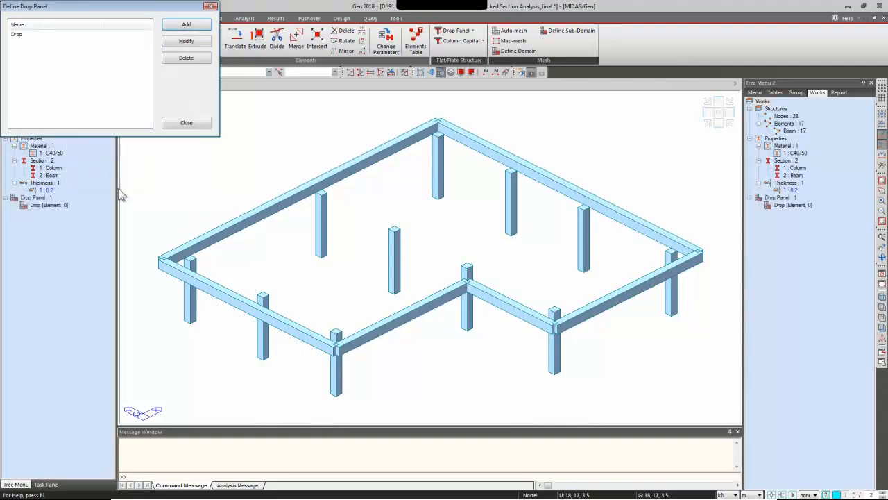
pyautogui.click(185, 124)
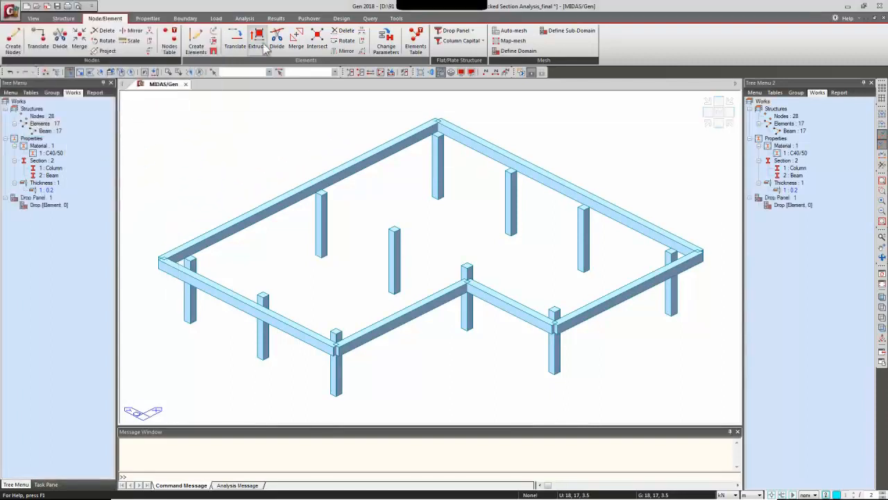
# Assign the Drop drop panel to all elements with the Column section, using the Add / Replace option.
pyautogui.click(473, 32)
pyautogui.click(464, 52)
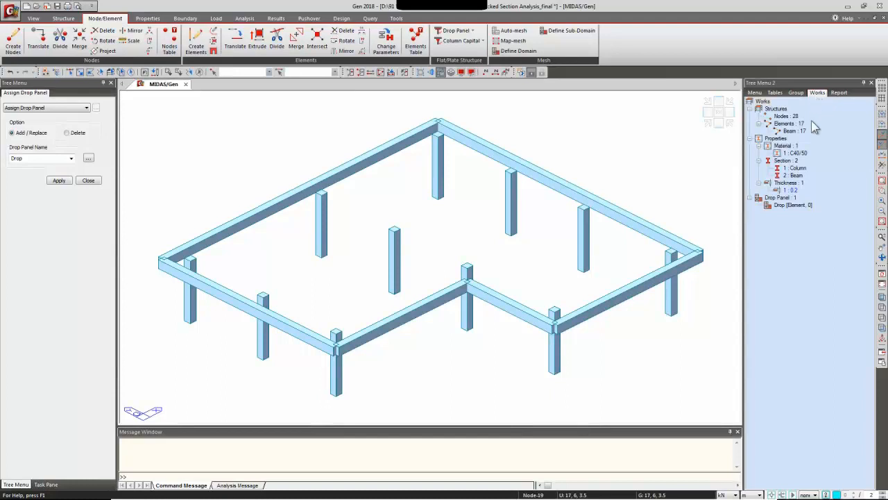
pyautogui.doubleClick(797, 168)
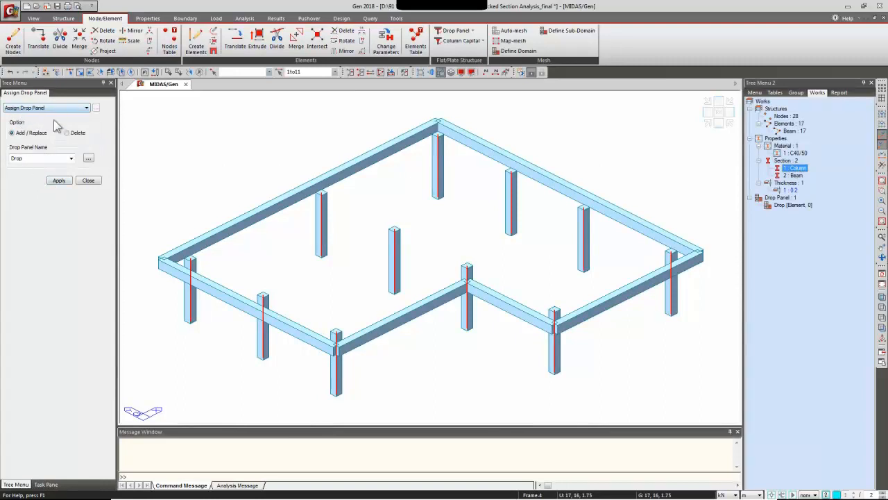
pyautogui.click(59, 180)
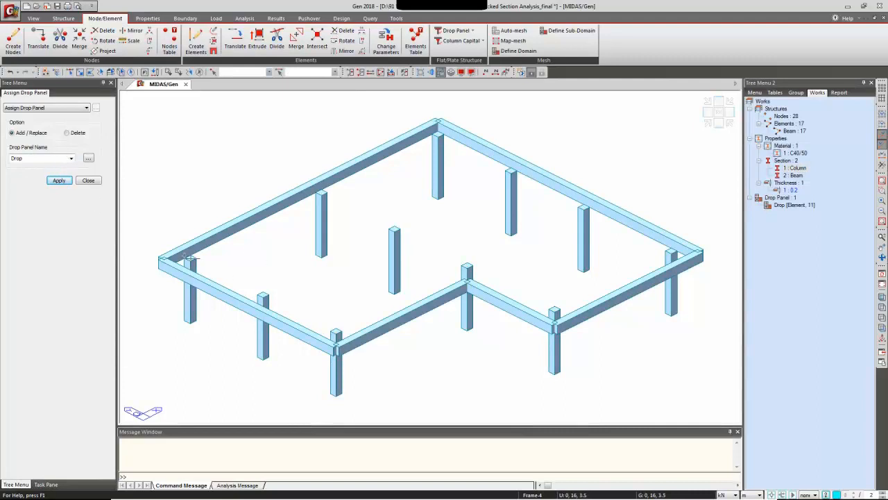
# Display the outlines of the assigned Drop drop panels in the model.
pyautogui.click(788, 207)
pyautogui.rightClick(787, 207)
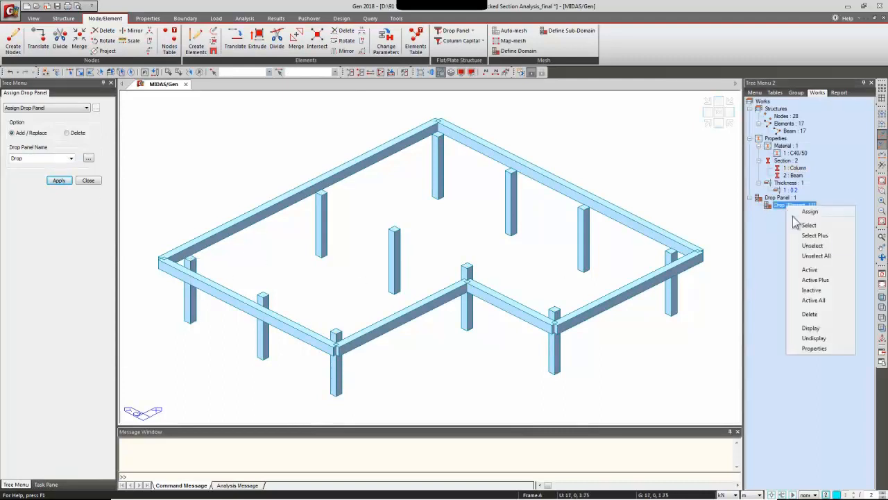
pyautogui.click(811, 328)
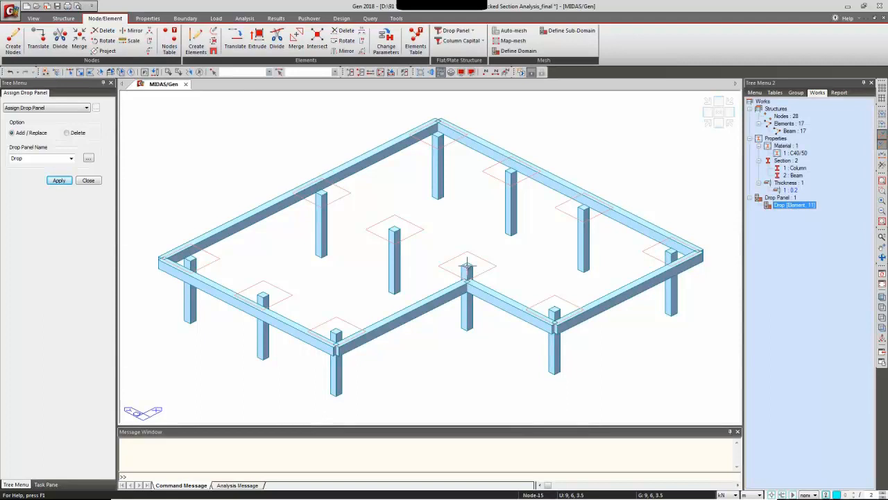
pyautogui.moveTo(467, 264)
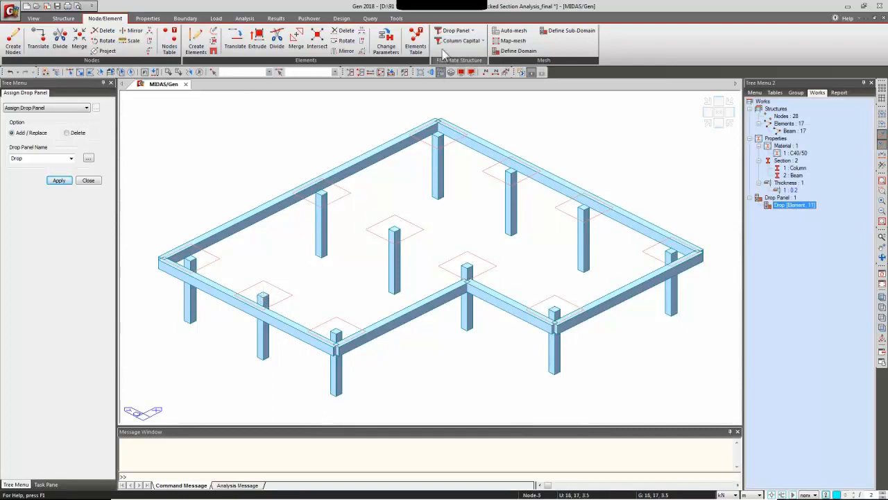
pyautogui.click(465, 35)
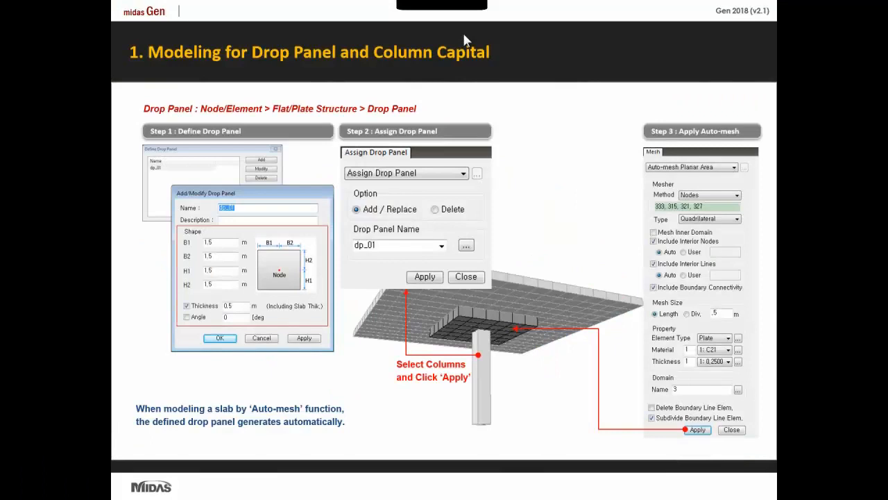
pyautogui.press('Right')
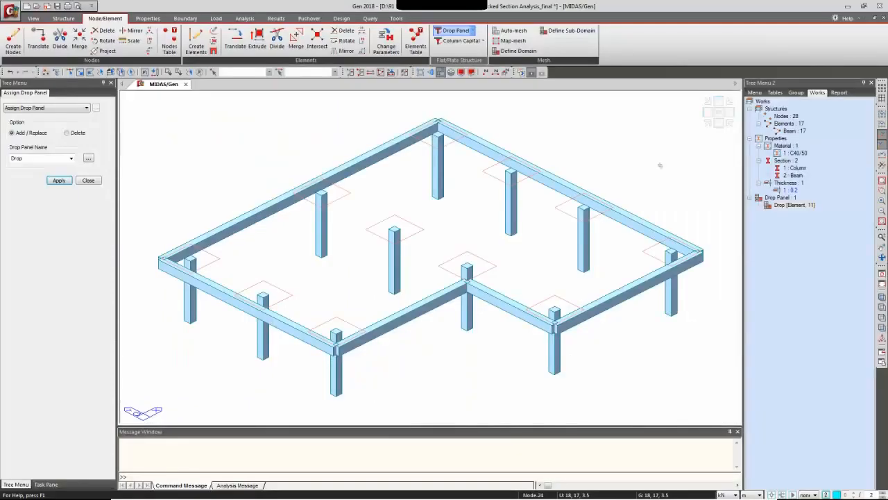
# Define a top-of-column capital named capital with B1, B2, H1 and H2 of 0.2 m and Auto Rigid Link enabled.
pyautogui.click(484, 42)
pyautogui.click(471, 57)
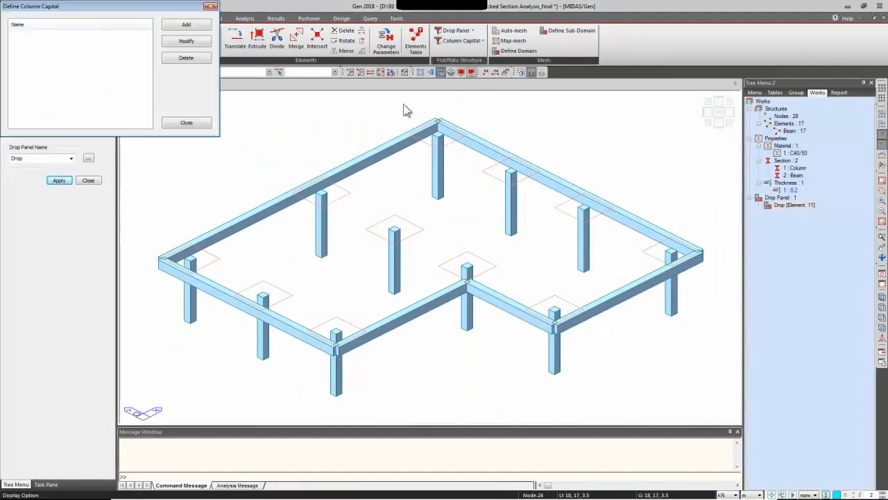
pyautogui.click(178, 29)
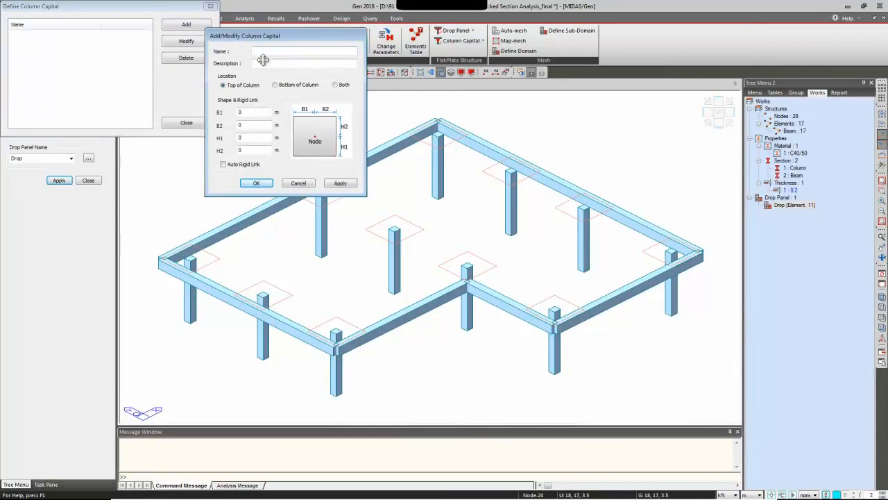
pyautogui.write('capit')
pyautogui.write('al')
pyautogui.write('.2')
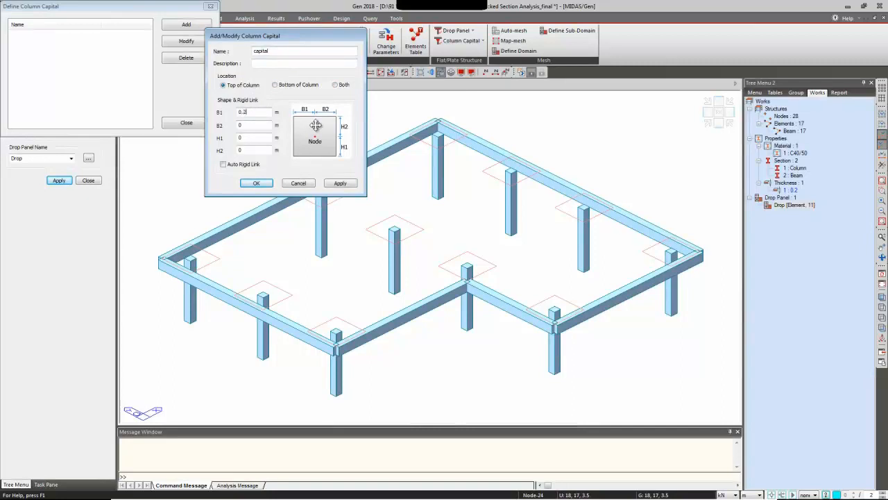
pyautogui.press('Tab')
pyautogui.write('.2.2')
pyautogui.press('Tab')
pyautogui.write('.2')
pyautogui.click(226, 167)
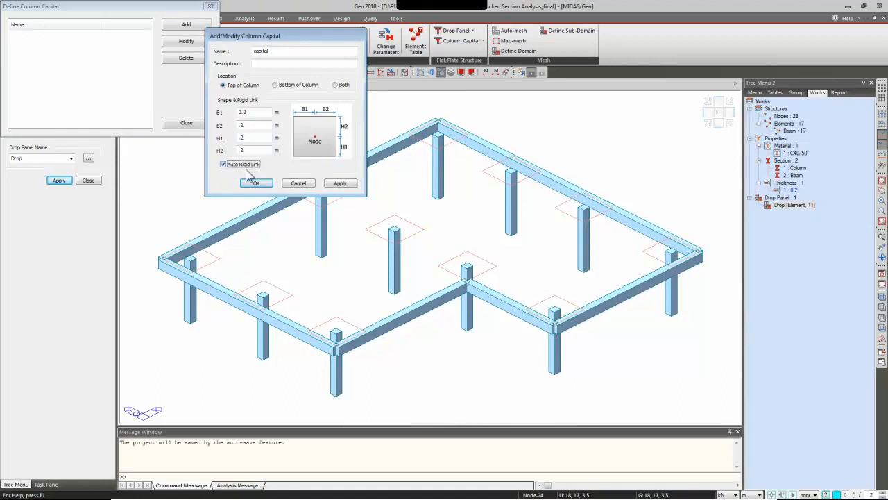
pyautogui.click(254, 183)
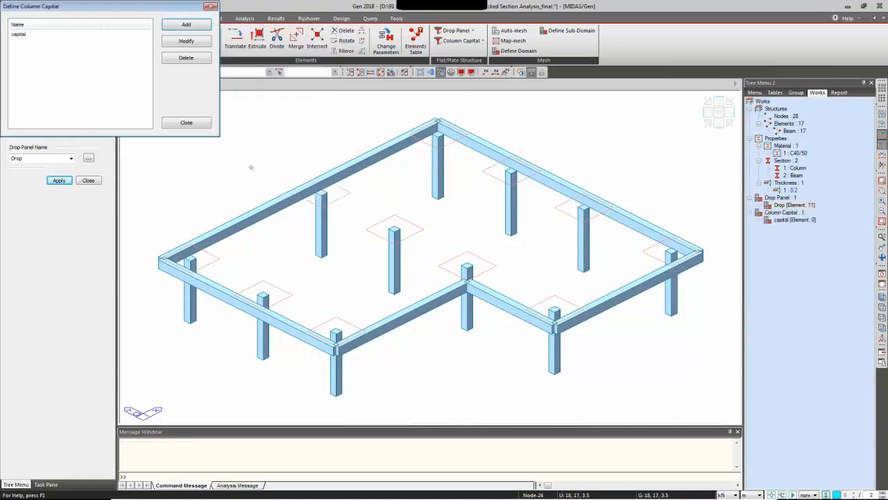
pyautogui.click(186, 123)
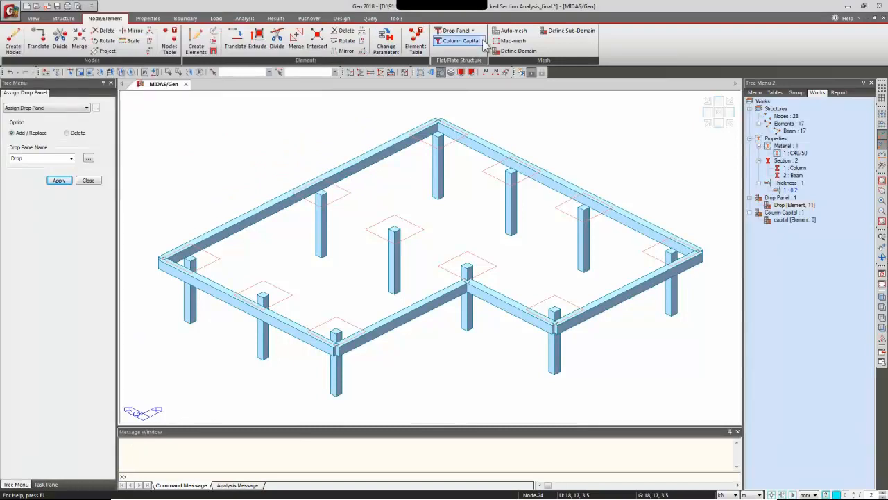
# Assign the column capital named capital to all column elements, using the Add / Replace option.
pyautogui.click(484, 41)
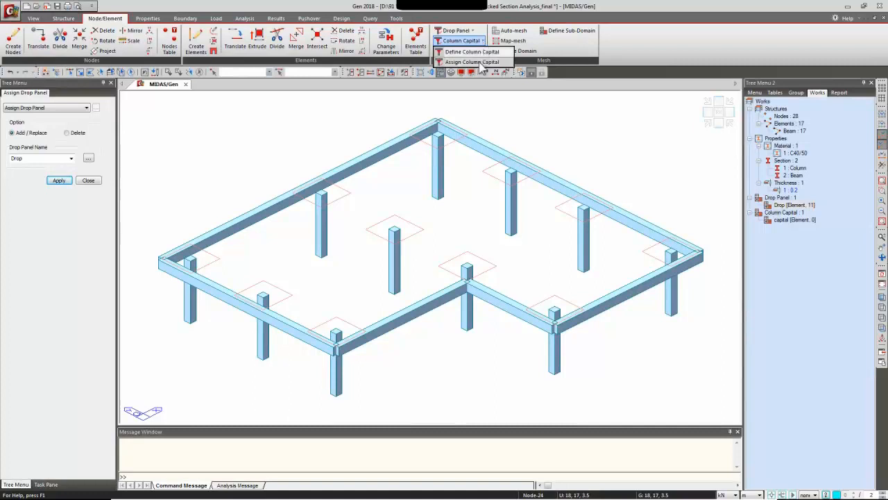
pyautogui.click(472, 61)
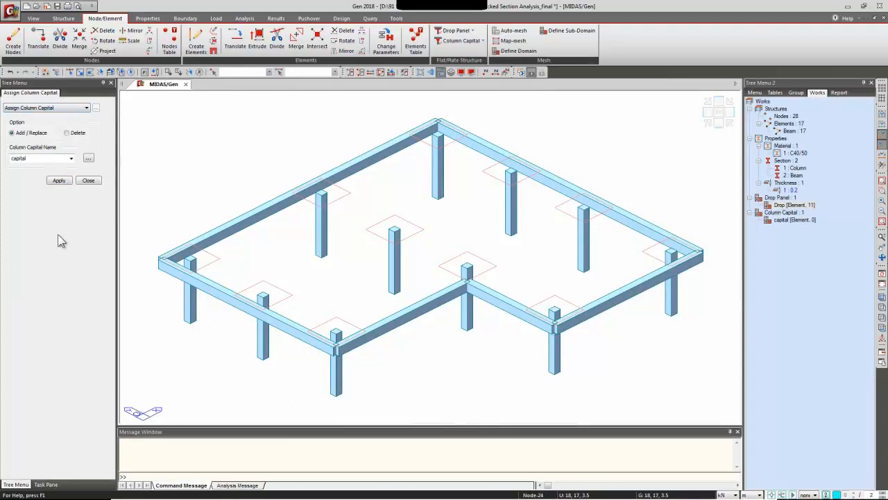
pyautogui.click(148, 72)
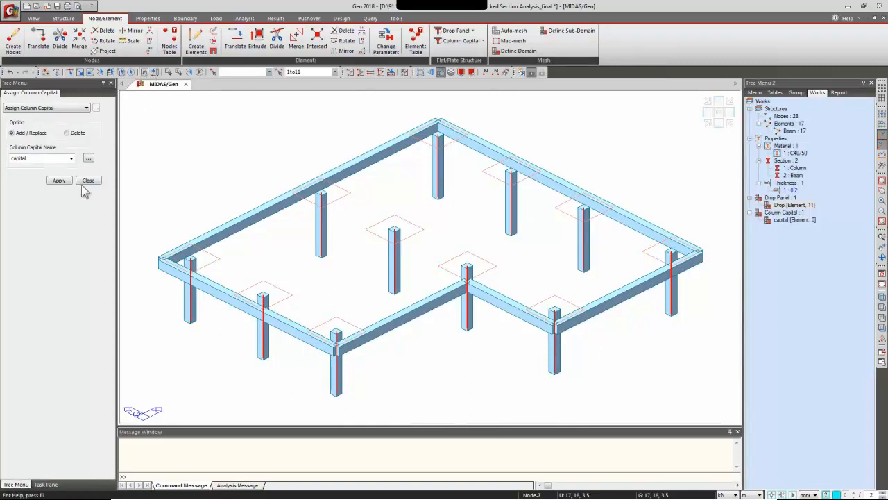
pyautogui.click(59, 180)
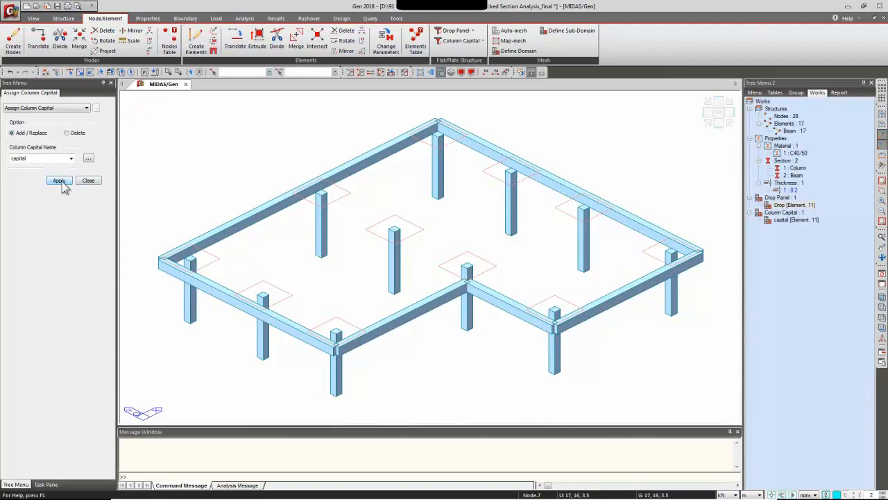
# Display the assigned column capitals named capital in the model.
pyautogui.click(791, 219)
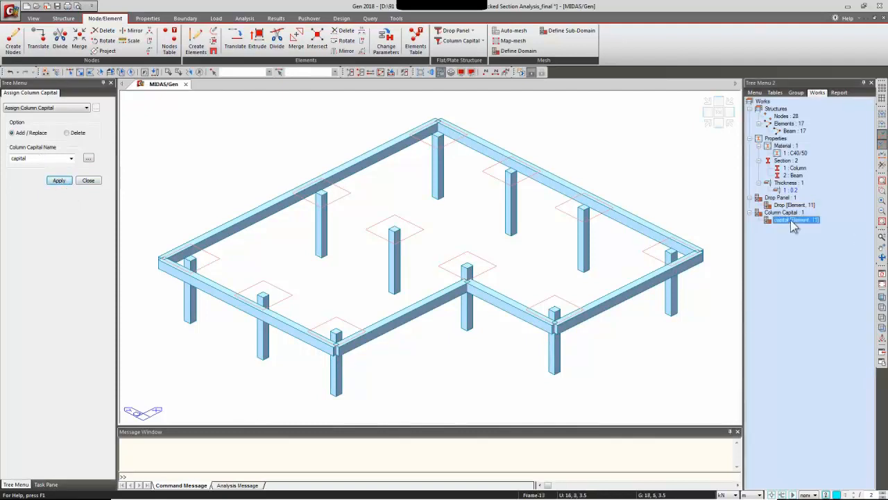
pyautogui.rightClick(791, 220)
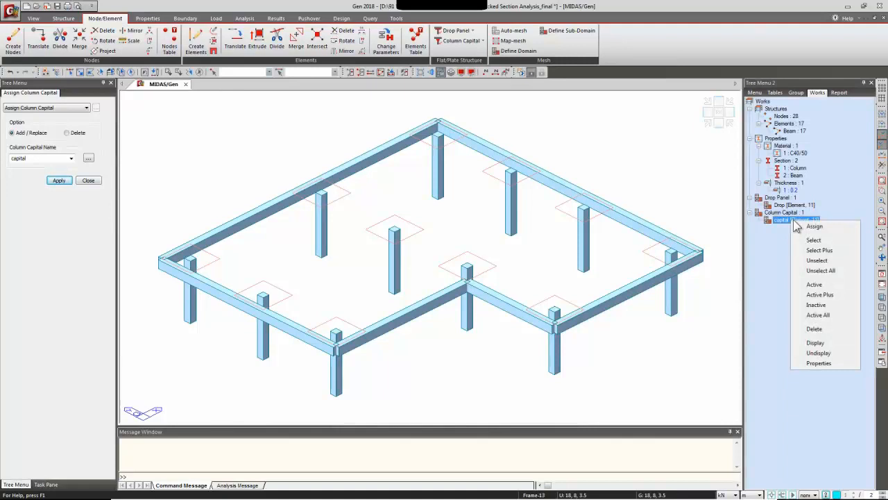
pyautogui.click(817, 342)
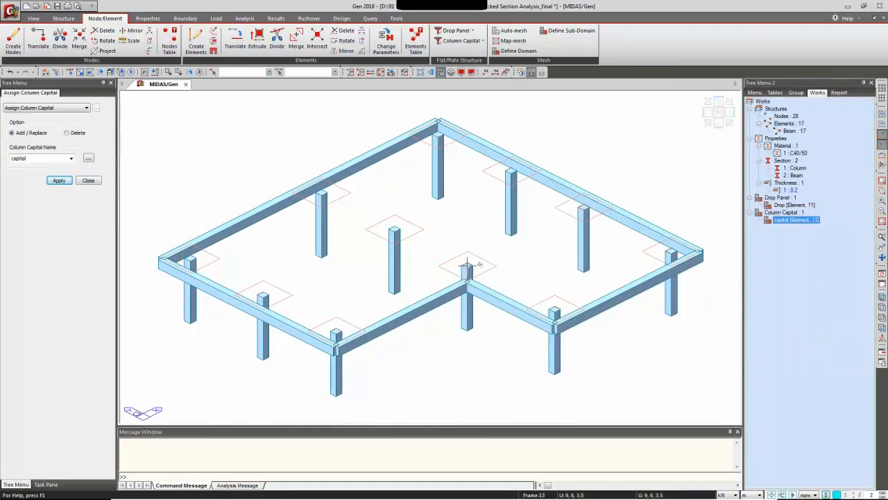
pyautogui.click(69, 74)
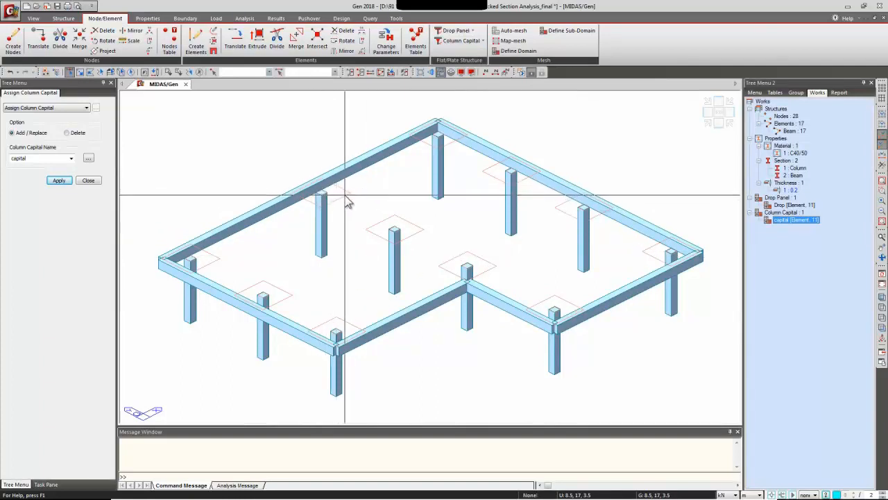
# Start Auto-mesh Planar Area with the Line Elements method and select the perimeter beams in the XY plane at Z 3.5 m.
pyautogui.click(520, 35)
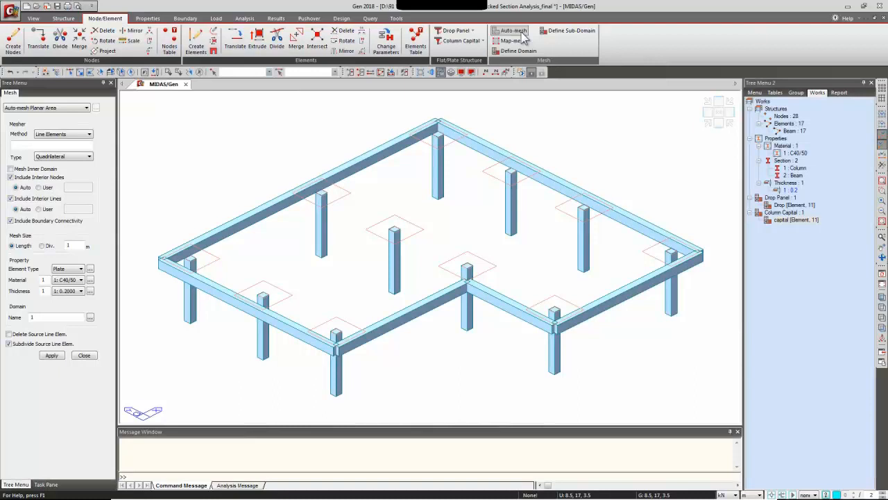
pyautogui.click(51, 136)
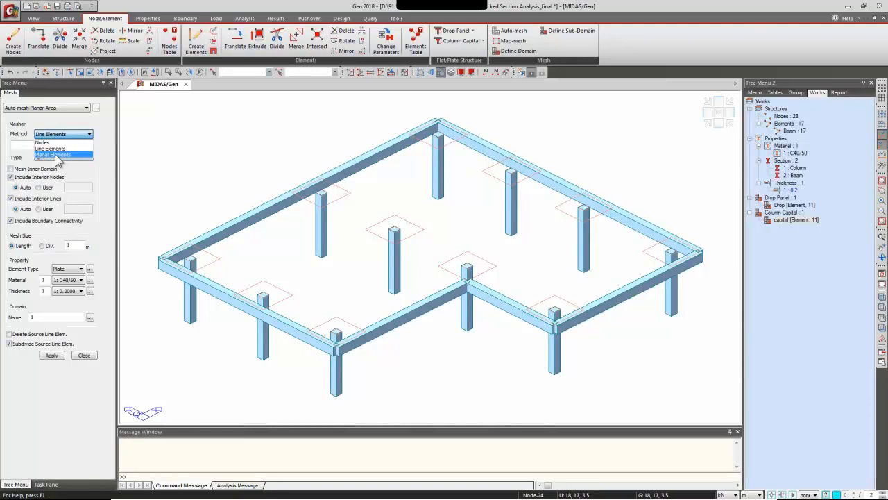
pyautogui.click(50, 149)
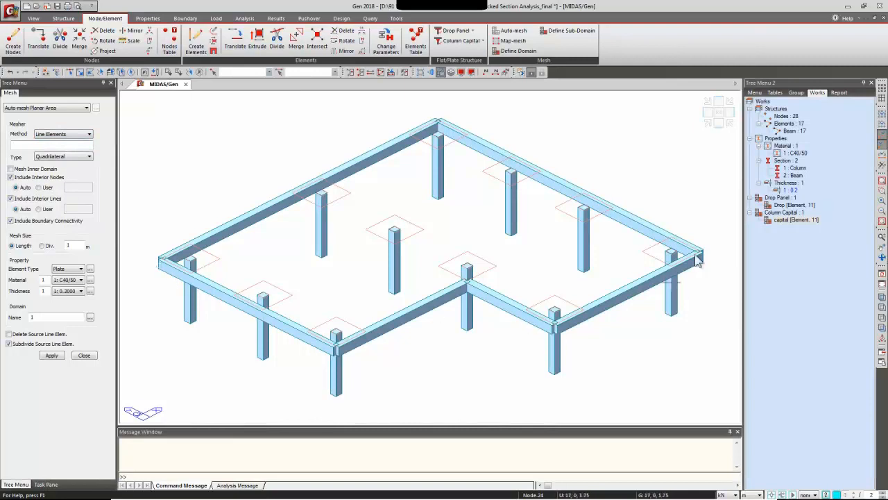
pyautogui.click(111, 72)
pyautogui.click(146, 136)
pyautogui.click(152, 252)
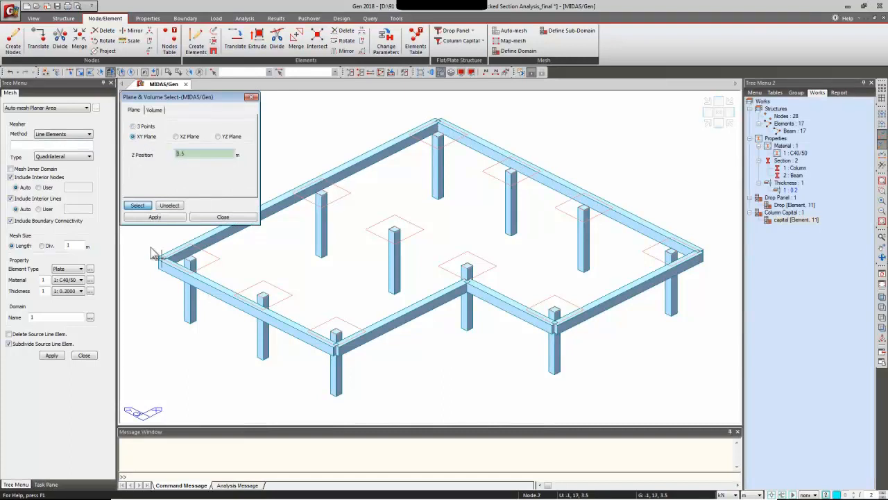
pyautogui.click(206, 218)
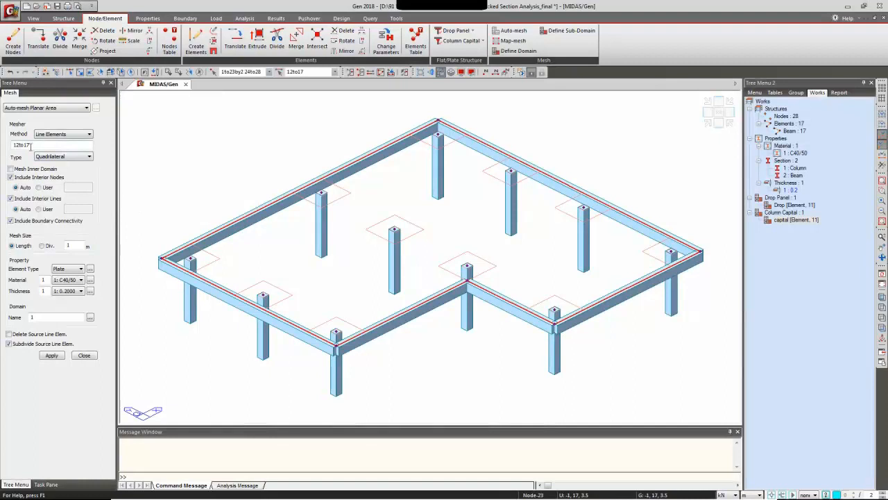
# Mesh the slab with 0.45 m quadrilateral plates of C40/50 and 0.2 m thickness in domain 1, with Mesh Inner Domain enabled.
pyautogui.click(28, 169)
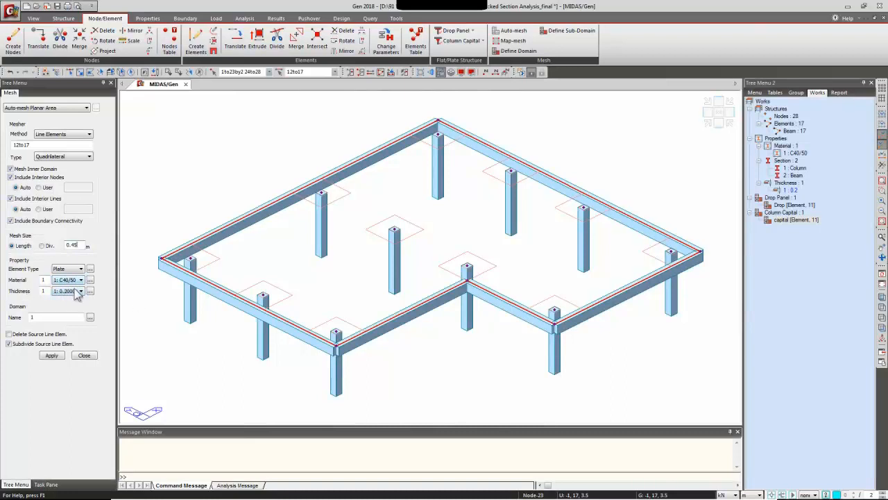
pyautogui.click(52, 355)
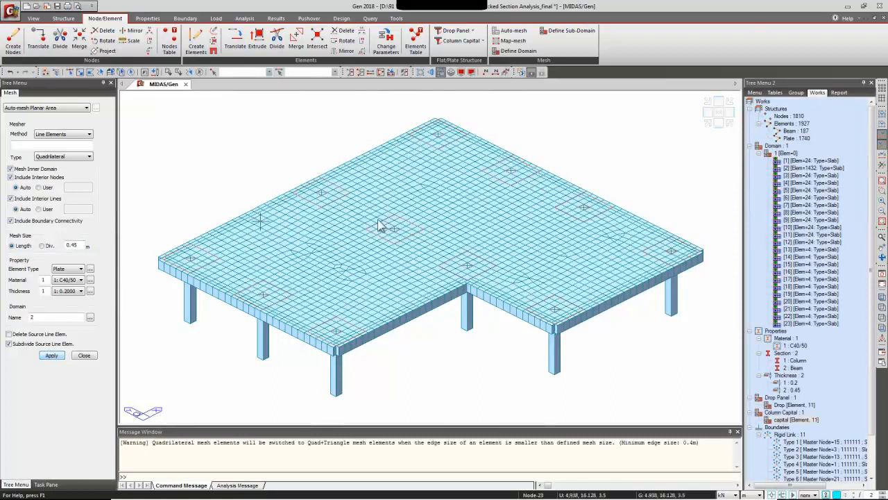
# Display the rigid links of the column capitals and examine them closely at the columns near the slab's re-entrant corner.
pyautogui.moveTo(441, 337)
pyautogui.mouseDown(button='middle')
pyautogui.moveTo(432, 323)
pyautogui.moveTo(476, 258)
pyautogui.moveTo(527, 284)
pyautogui.moveTo(427, 283)
pyautogui.moveTo(490, 312)
pyautogui.moveTo(515, 316)
pyautogui.moveTo(501, 283)
pyautogui.moveTo(411, 264)
pyautogui.moveTo(438, 263)
pyautogui.moveTo(422, 283)
pyautogui.moveTo(436, 290)
pyautogui.moveTo(525, 284)
pyautogui.moveTo(557, 297)
pyautogui.moveTo(544, 318)
pyautogui.moveTo(426, 333)
pyautogui.moveTo(433, 337)
pyautogui.mouseUp(button='middle')
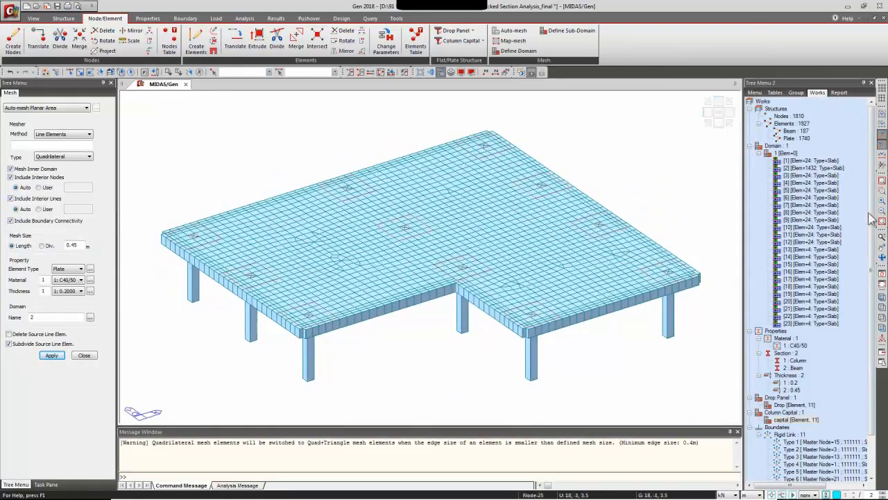
pyautogui.scroll(-2, 873, 208)
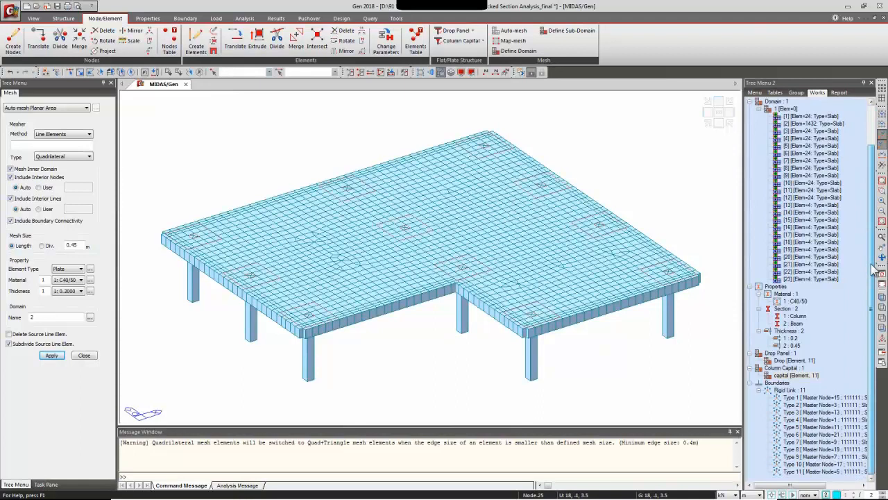
pyautogui.rightClick(813, 396)
pyautogui.click(815, 372)
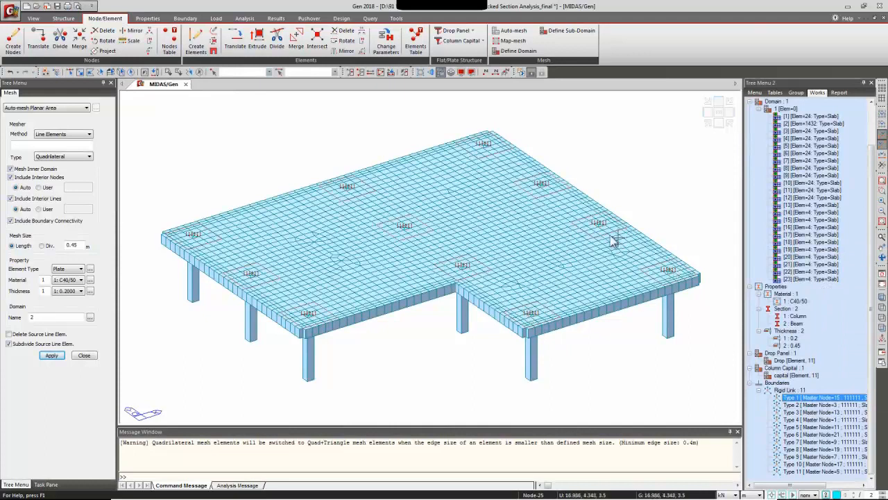
pyautogui.keyDown('ctrl'); pyautogui.moveTo(531, 325); pyautogui.dragTo(532, 327, button='middle'); pyautogui.keyUp('ctrl')
pyautogui.scroll(10, 531, 324)
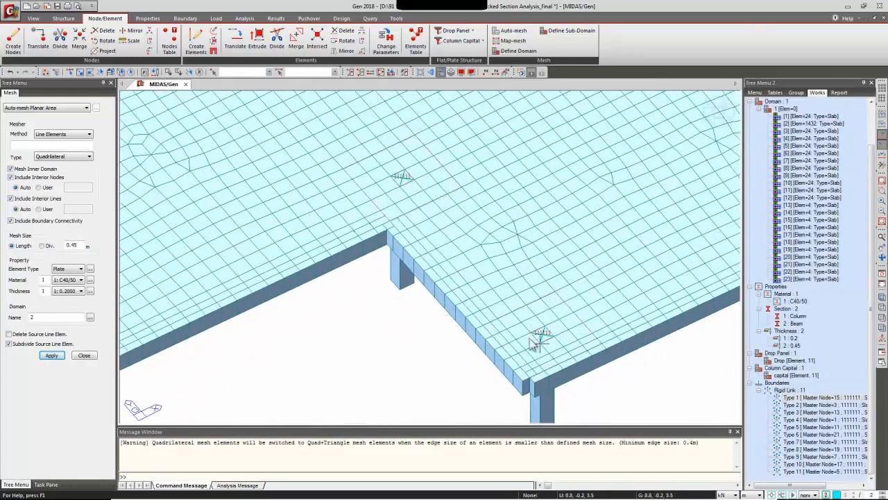
pyautogui.moveTo(543, 331)
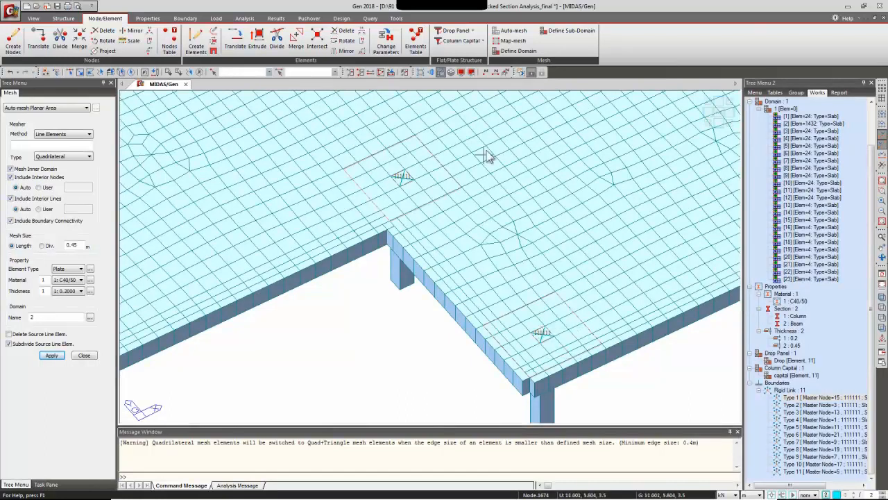
pyautogui.moveTo(486, 148)
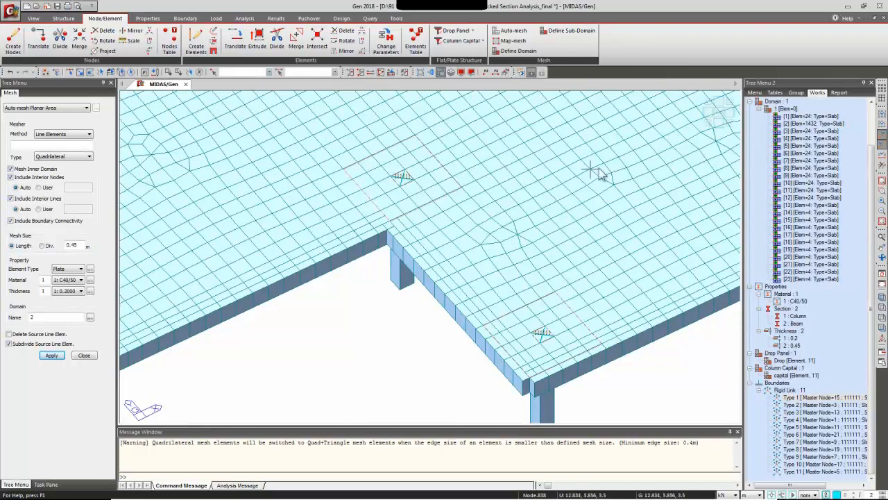
pyautogui.click(704, 120)
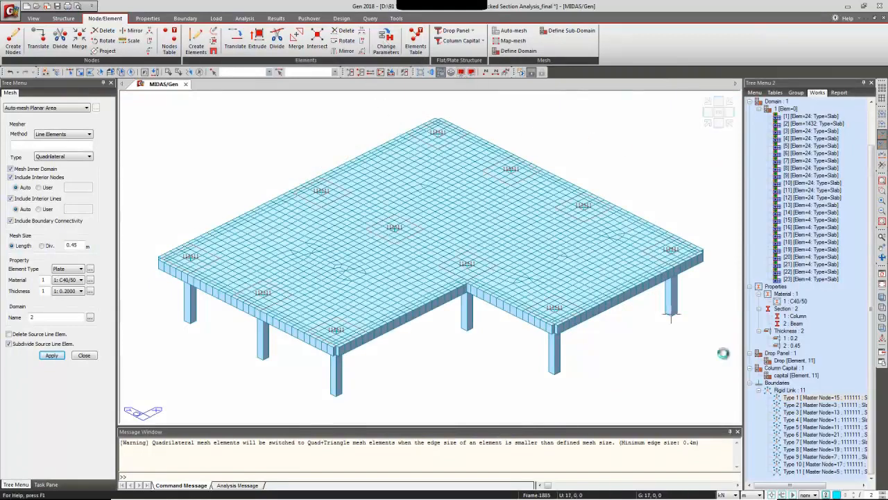
# Hide the displayed rigid links, drop panel outlines and column capitals in the model.
pyautogui.rightClick(786, 397)
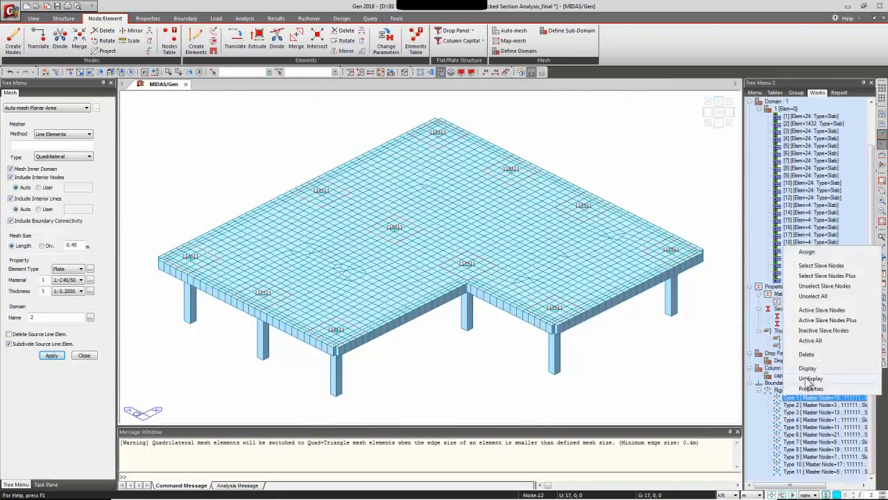
pyautogui.click(807, 369)
pyautogui.rightClick(794, 361)
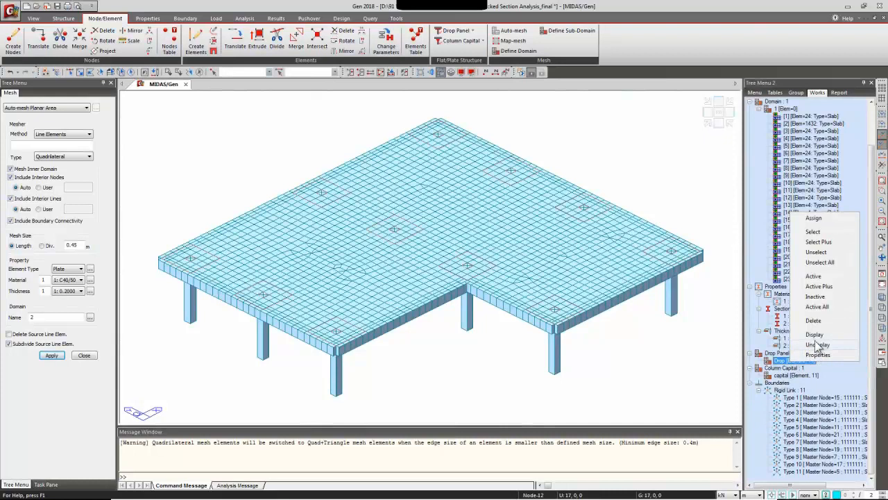
pyautogui.click(818, 348)
pyautogui.rightClick(805, 373)
pyautogui.click(832, 357)
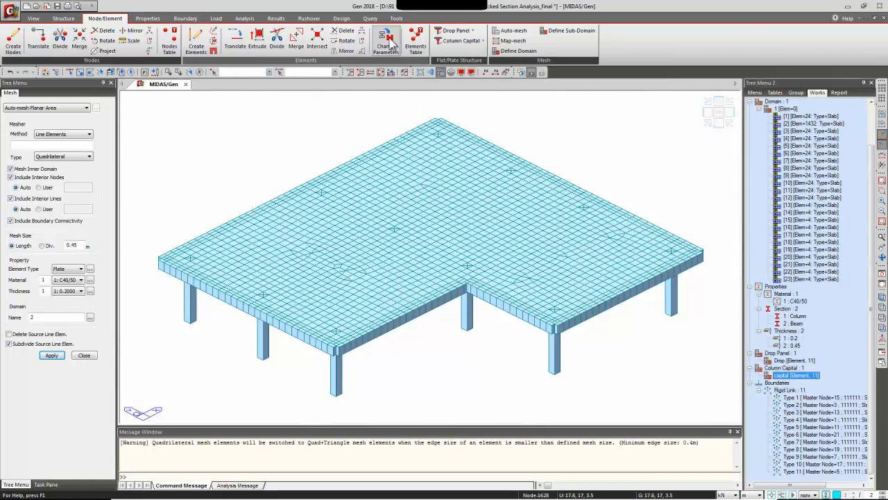
# Turn on the display of the elements' local axes.
pyautogui.click(451, 72)
pyautogui.click(452, 72)
pyautogui.click(460, 72)
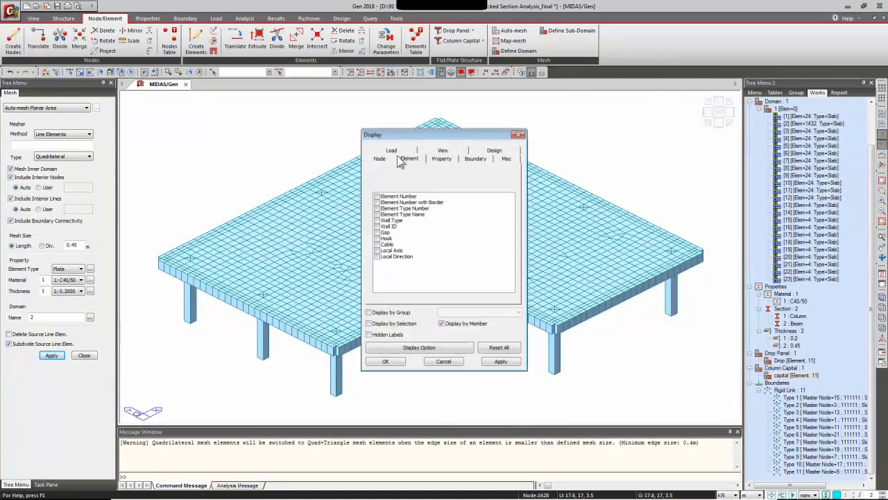
pyautogui.click(377, 250)
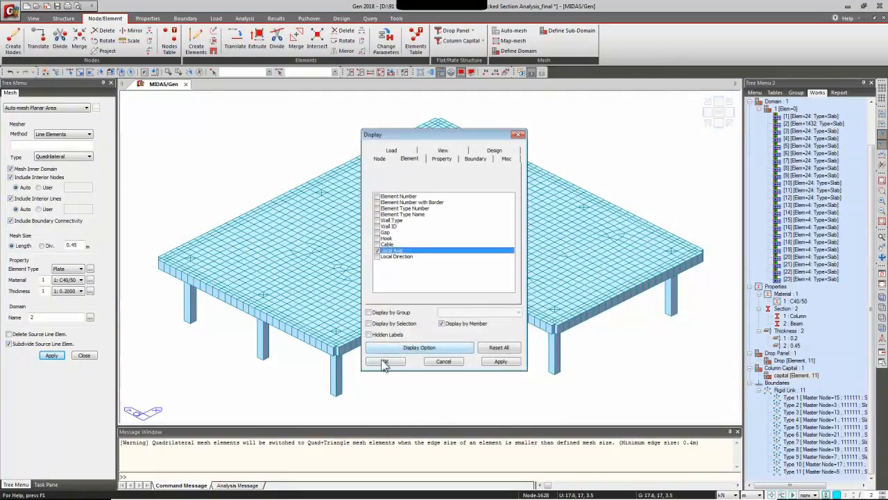
pyautogui.click(385, 361)
# Examine the local axis directions of the slab's plate elements in plan, around the columns and the irregular mesh between them.
pyautogui.click(718, 113)
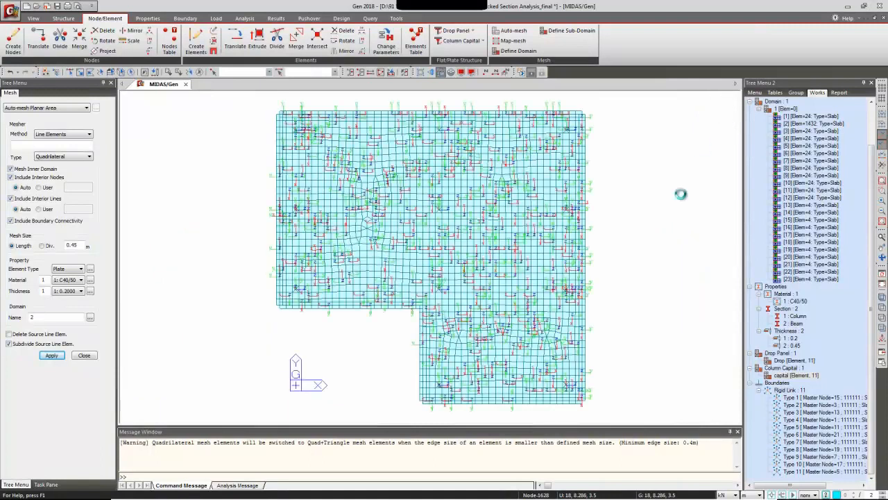
pyautogui.scroll(5, 365, 263)
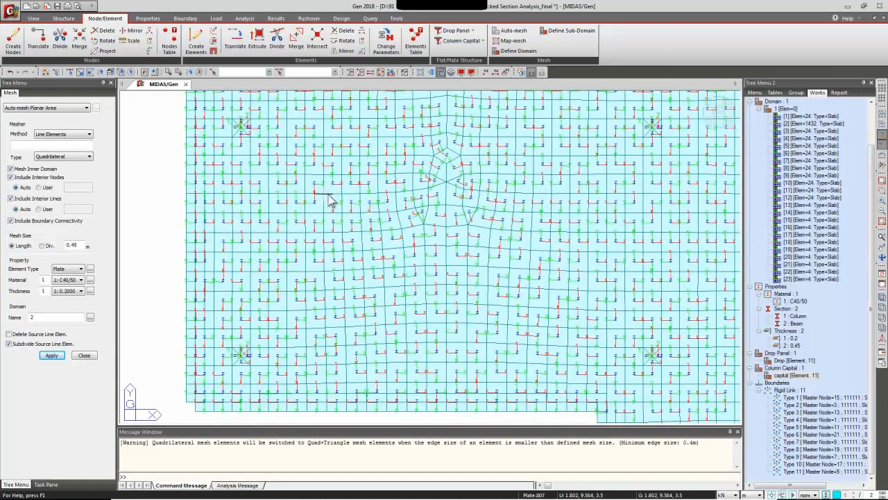
pyautogui.scroll(2, 332, 202)
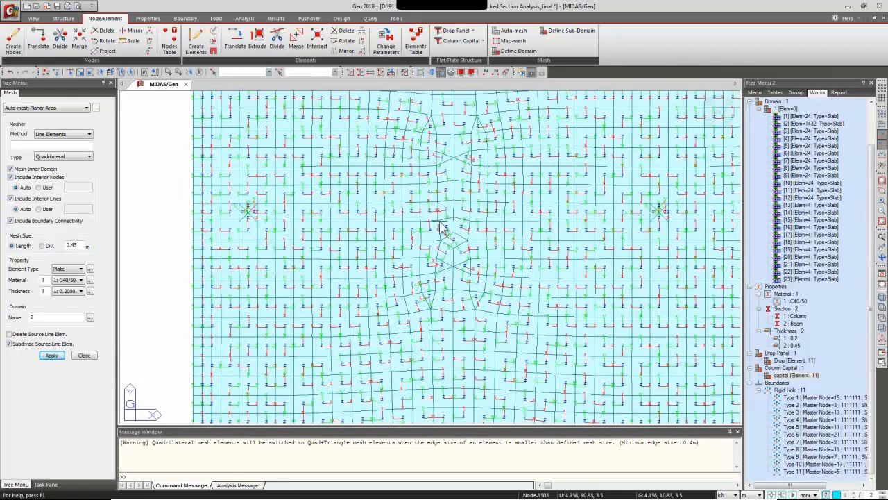
pyautogui.moveTo(439, 224)
pyautogui.moveTo(658, 223); pyautogui.dragTo(614, 259, button='middle')
pyautogui.scroll(2, 615, 258)
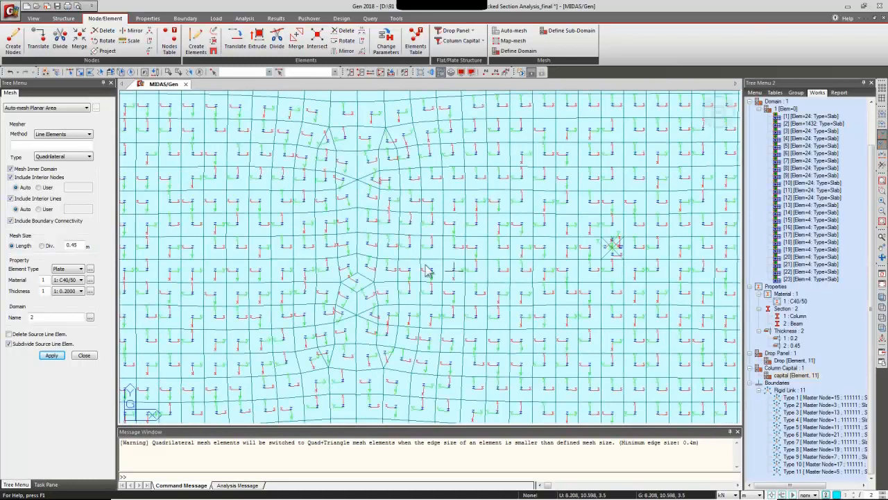
pyautogui.moveTo(311, 327); pyautogui.dragTo(458, 302, button='middle')
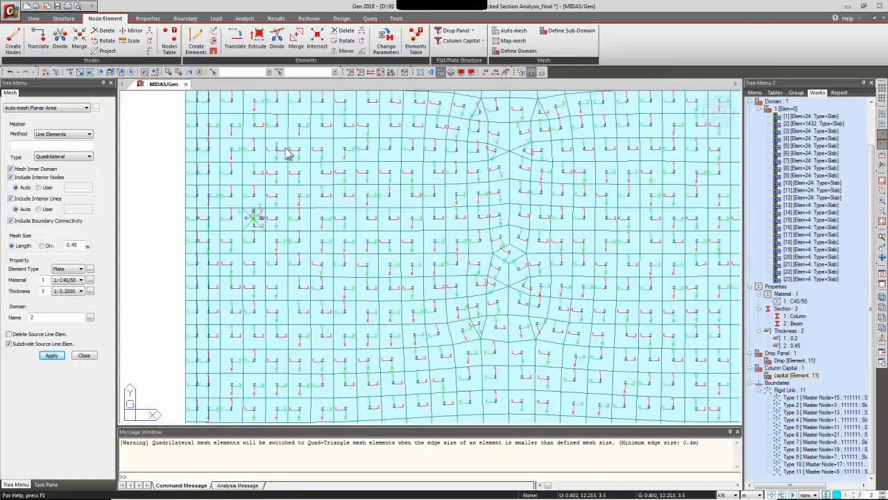
pyautogui.scroll(-2, 444, 266)
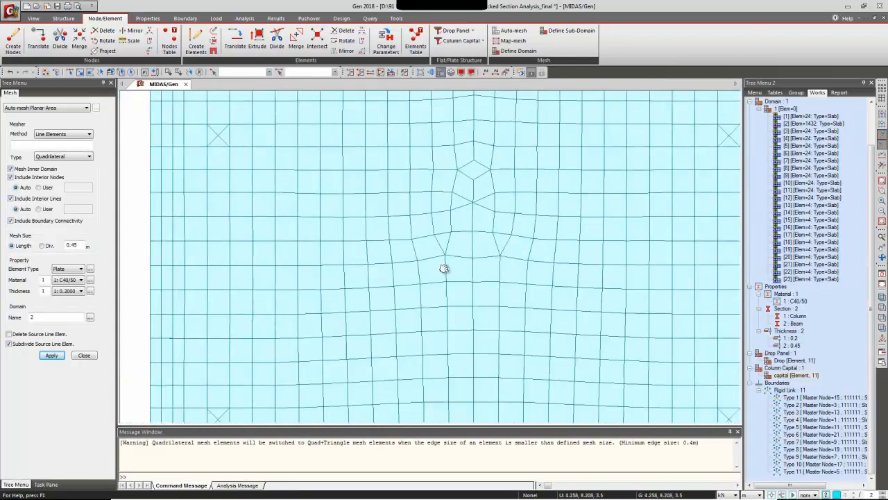
pyautogui.scroll(-2, 238, 224)
pyautogui.scroll(-1, 238, 224)
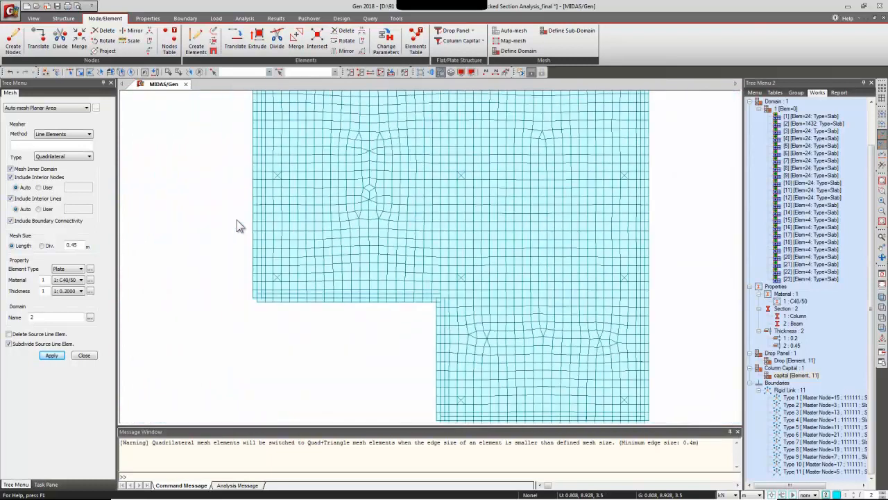
# Assign the local x-axis of all planar plate elements to the global +X coordinate direction.
pyautogui.click(386, 41)
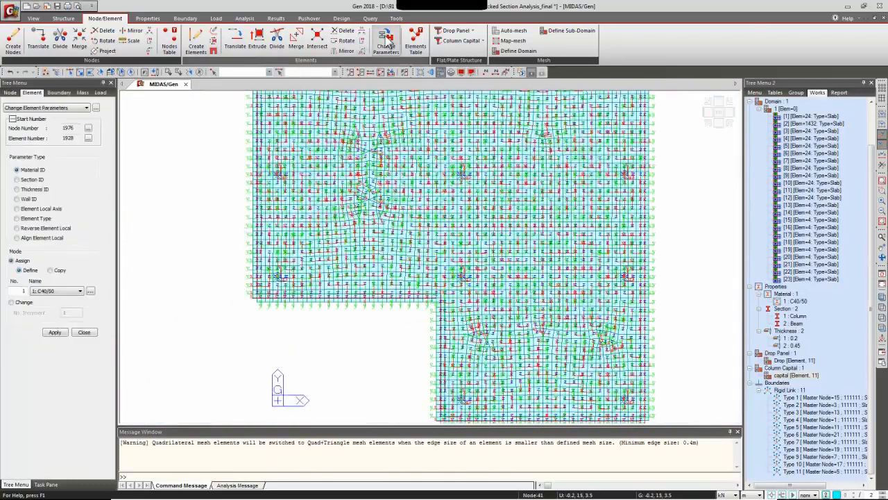
pyautogui.click(36, 209)
pyautogui.click(70, 261)
pyautogui.click(66, 276)
pyautogui.click(34, 314)
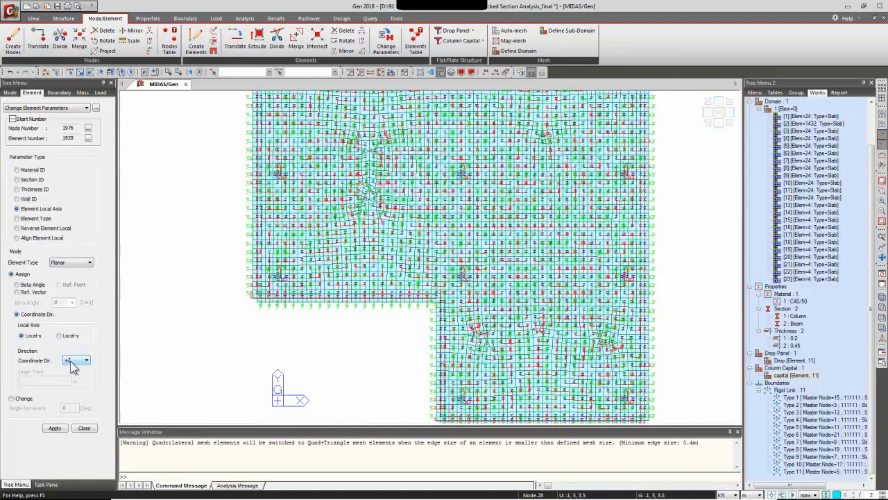
pyautogui.click(78, 364)
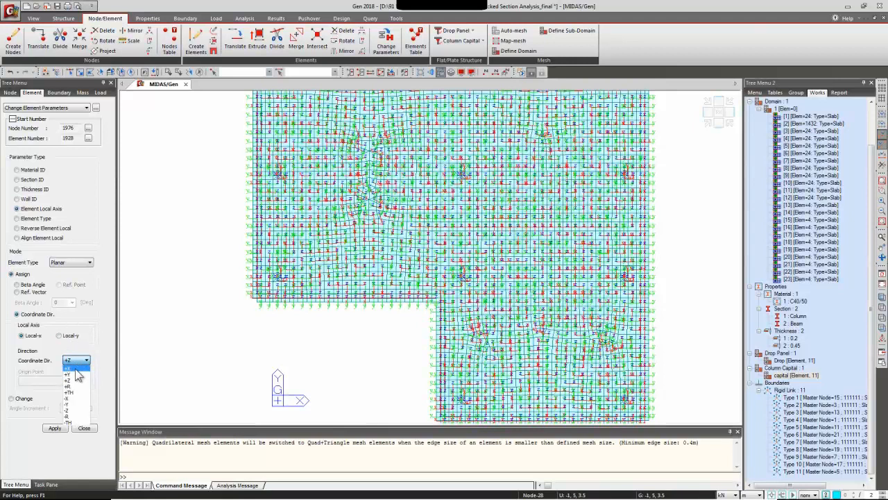
pyautogui.click(77, 368)
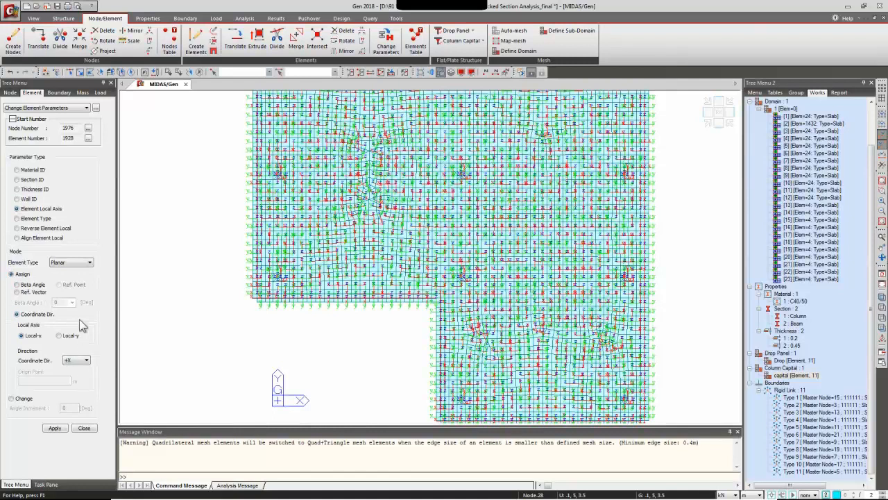
pyautogui.scroll(2, 795, 129)
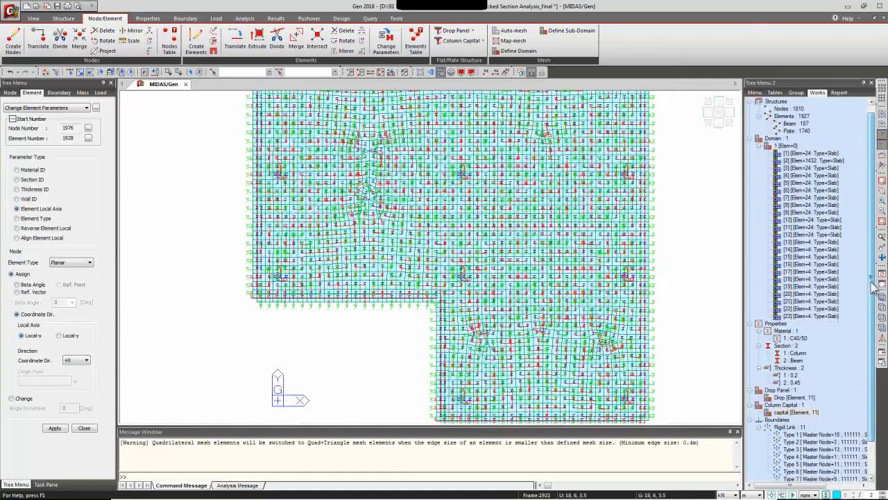
pyautogui.doubleClick(795, 129)
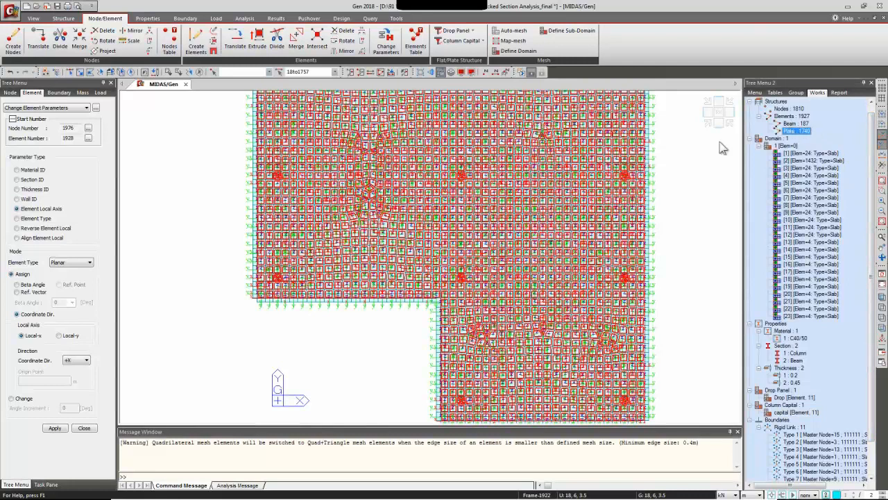
pyautogui.click(55, 427)
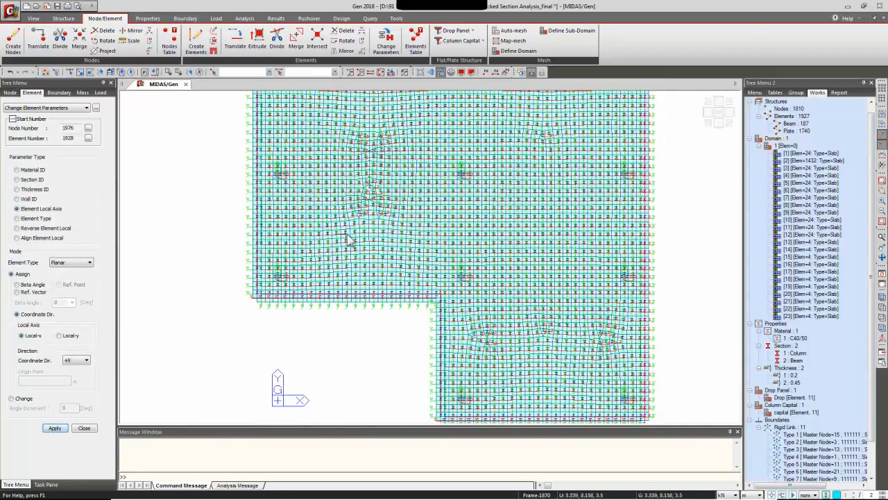
# Examine the plates' local axis directions across the irregular mesh, around the columns and along the slab's upper edge.
pyautogui.moveTo(347, 231); pyautogui.dragTo(351, 313, button='middle')
pyautogui.scroll(5, 362, 291)
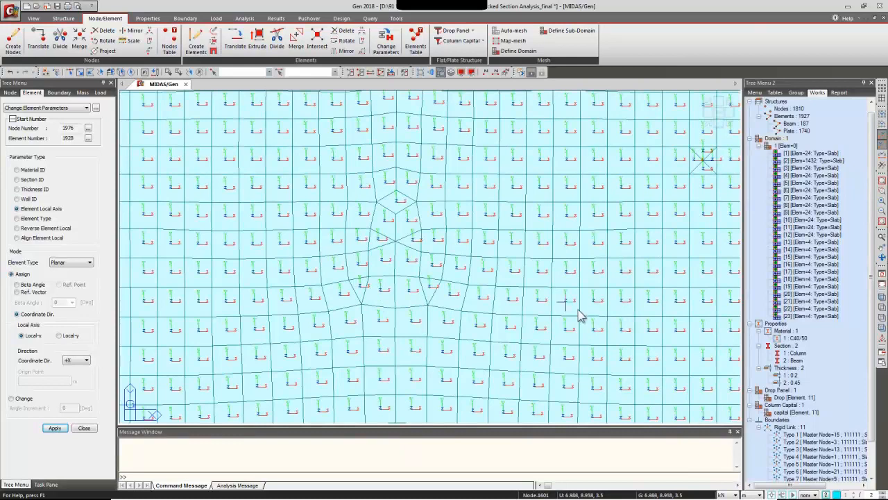
pyautogui.moveTo(407, 167); pyautogui.dragTo(427, 300, button='middle')
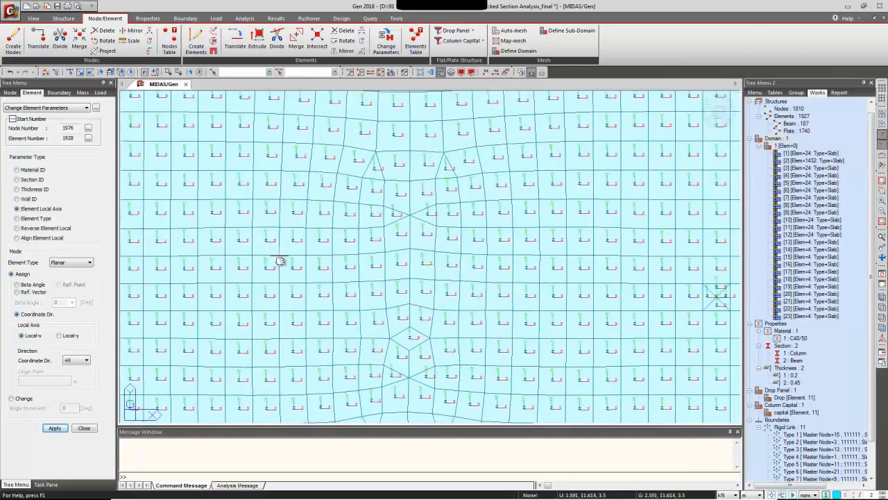
pyautogui.moveTo(279, 259); pyautogui.dragTo(513, 251, button='middle')
pyautogui.moveTo(499, 187); pyautogui.dragTo(493, 301, button='middle')
pyautogui.moveTo(577, 208); pyautogui.dragTo(485, 365, button='middle')
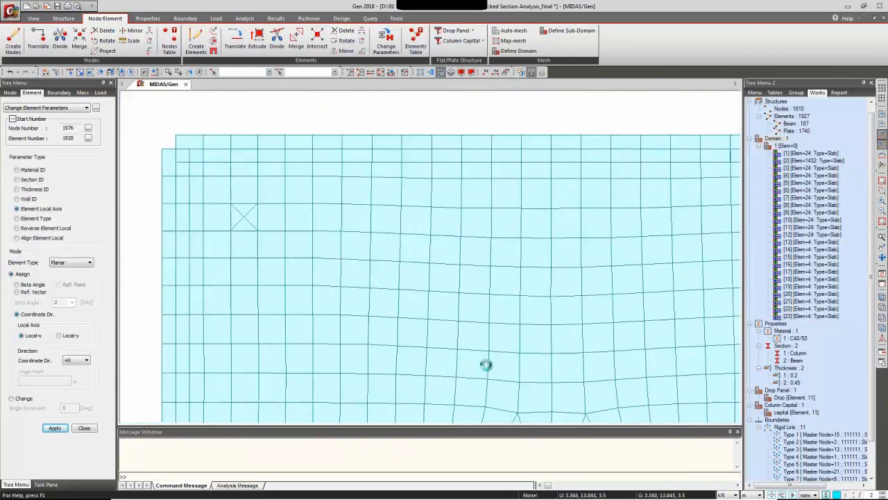
pyautogui.moveTo(642, 364); pyautogui.dragTo(505, 269, button='middle')
pyautogui.moveTo(590, 355); pyautogui.dragTo(409, 271, button='middle')
pyautogui.scroll(-1, 410, 214)
pyautogui.scroll(-5, 410, 216)
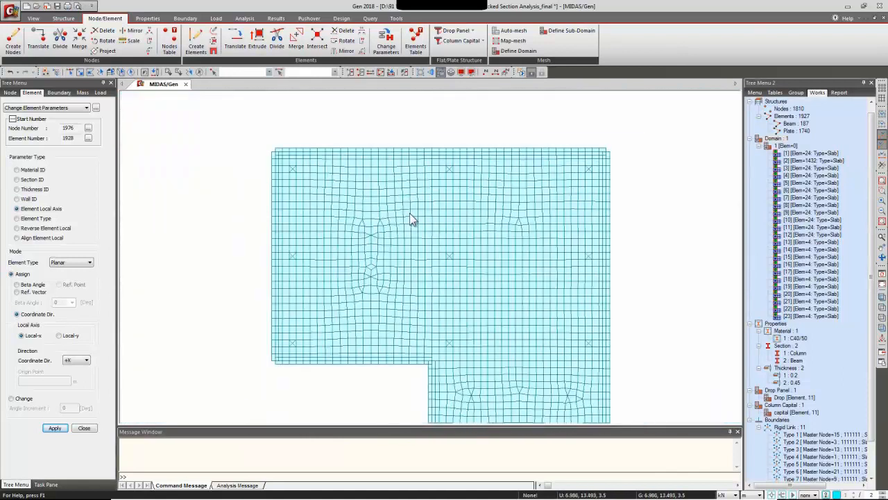
# Fit the whole slab in view and turn off the display of the elements' local axes.
pyautogui.hotkey('ctrl', 'a')
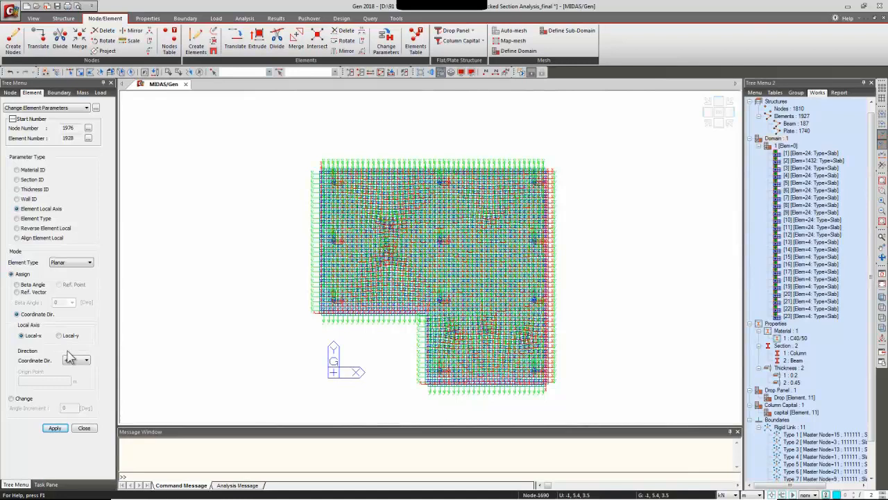
pyautogui.click(461, 73)
pyautogui.click(377, 249)
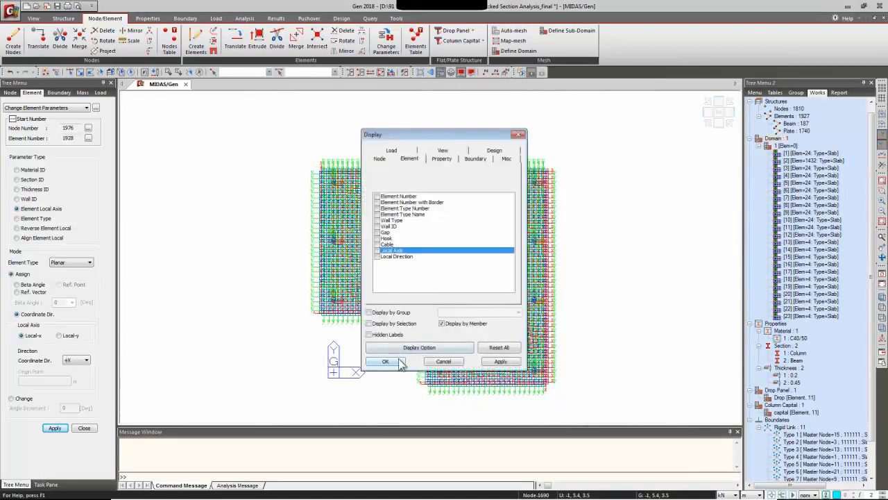
pyautogui.click(399, 361)
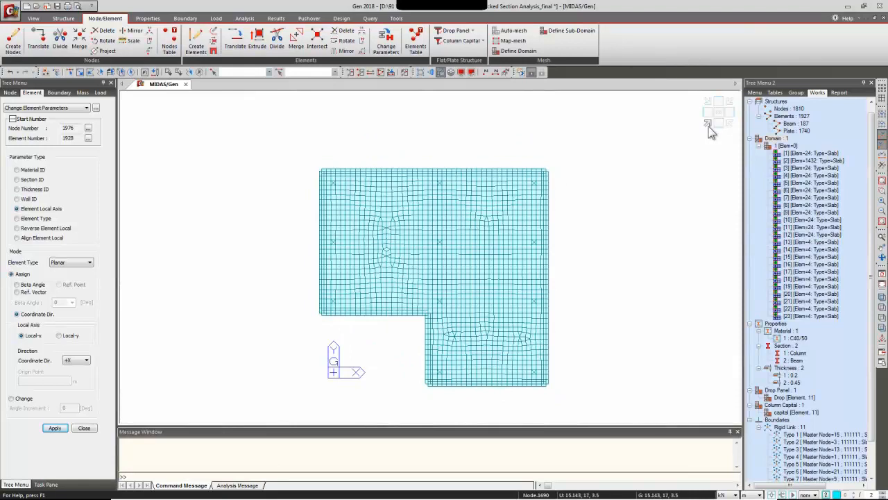
# Colour the elements by section and thickness with random colours and view the slab in isometric and plan.
pyautogui.click(708, 129)
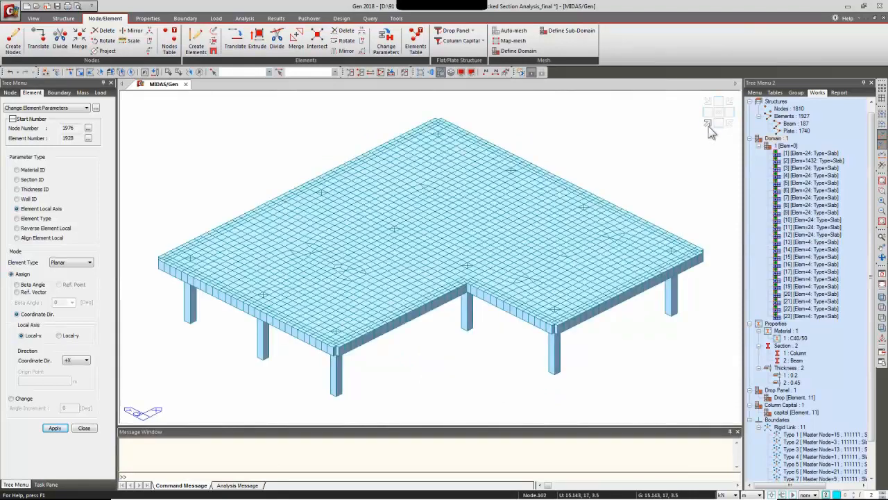
pyautogui.click(473, 75)
pyautogui.click(440, 176)
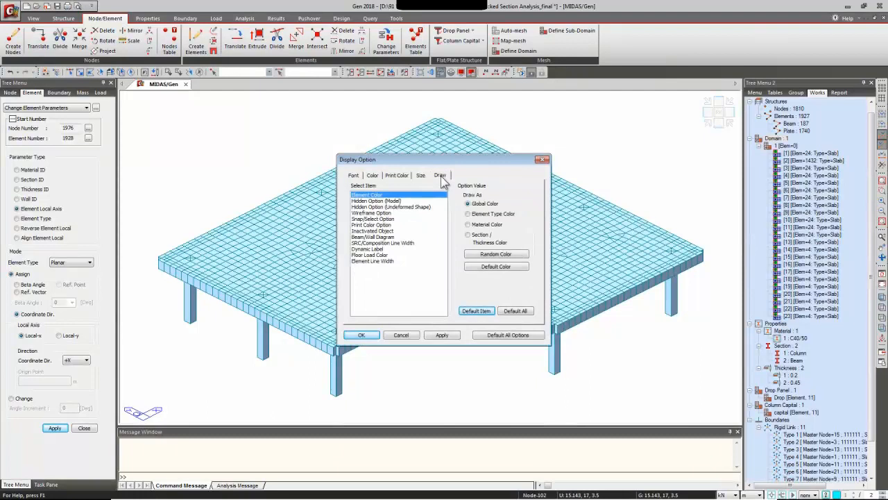
pyautogui.click(478, 239)
pyautogui.click(492, 254)
pyautogui.click(439, 335)
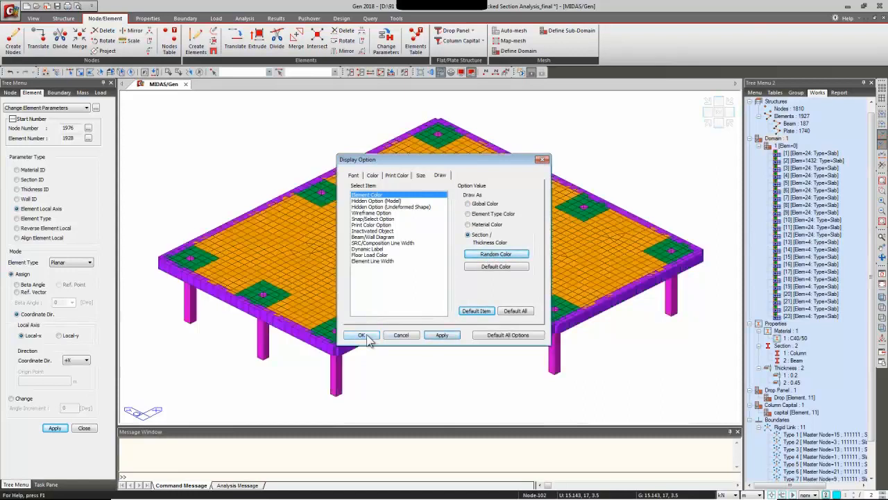
pyautogui.click(362, 335)
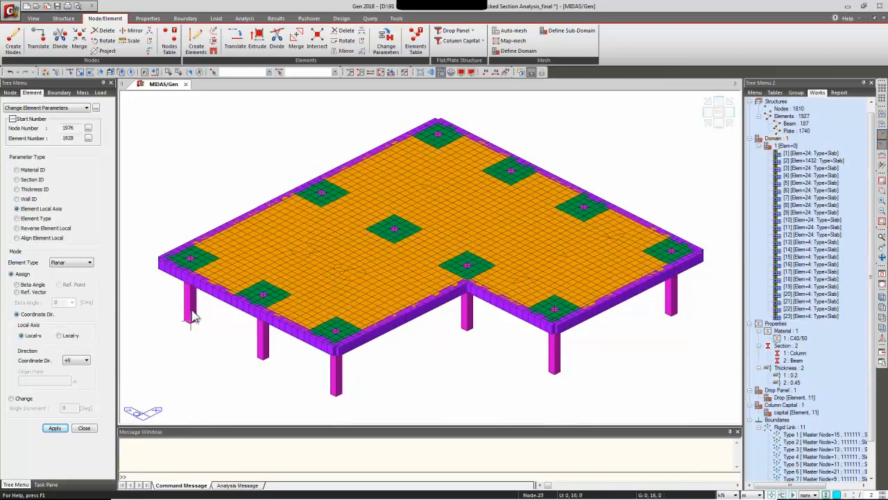
pyautogui.click(721, 116)
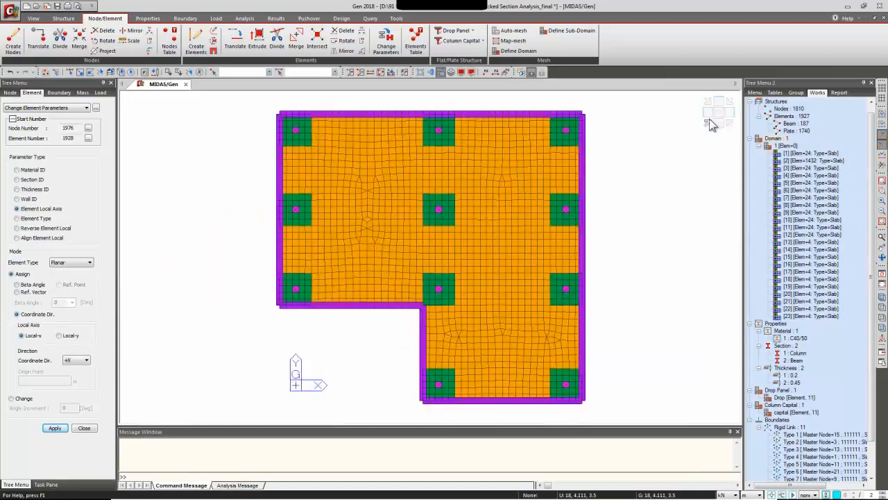
pyautogui.click(710, 124)
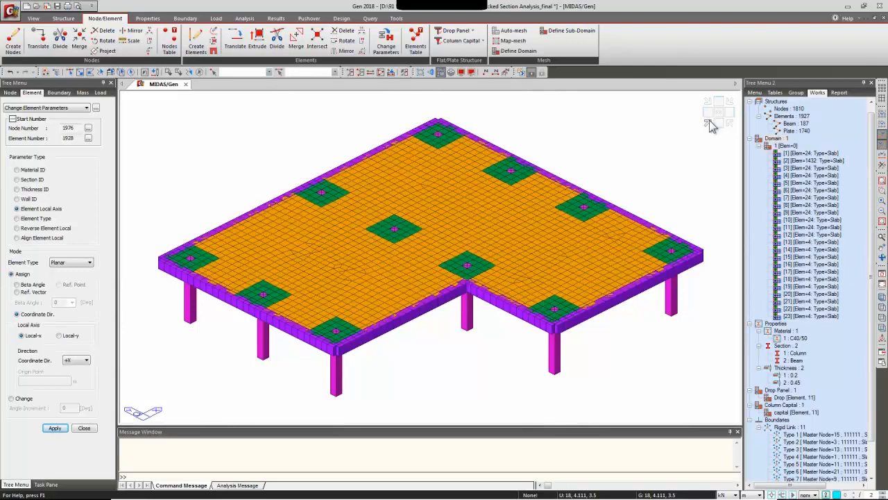
# Confirm the structure type as 3-D with lumped mass, self-weight converted to X, Y masses, and beam and slab tops aligned with the floor.
pyautogui.click(62, 19)
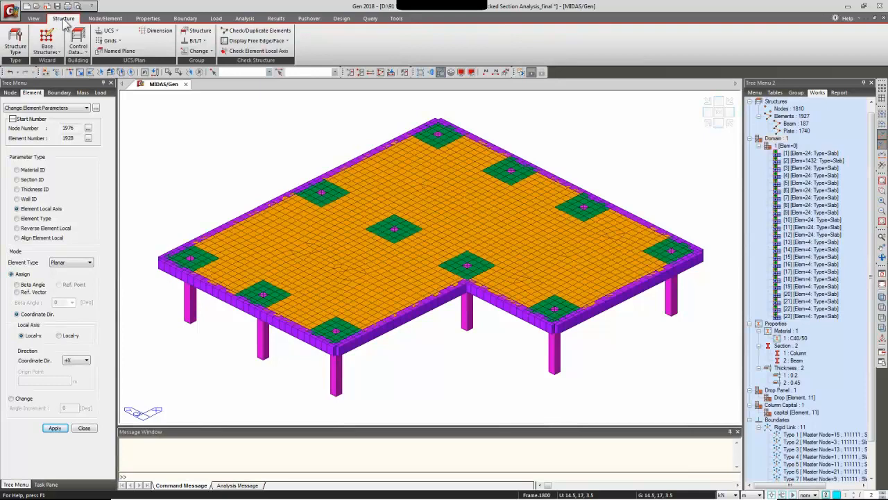
pyautogui.click(17, 43)
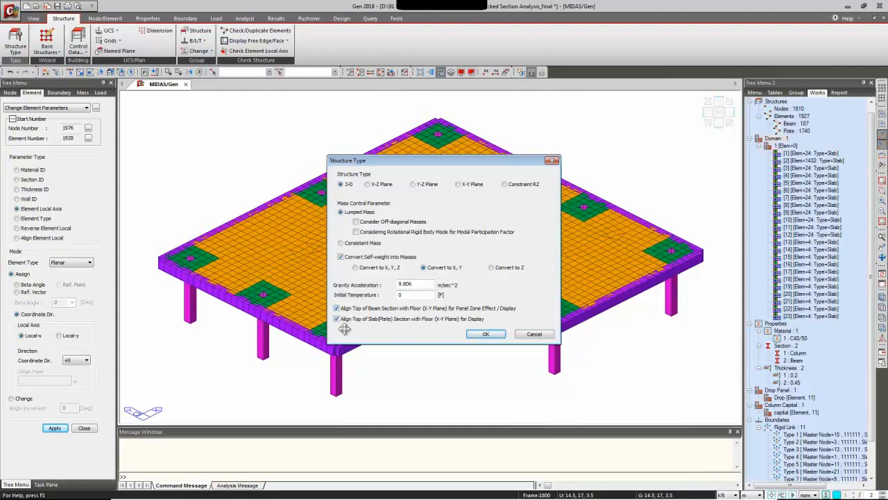
pyautogui.click(486, 334)
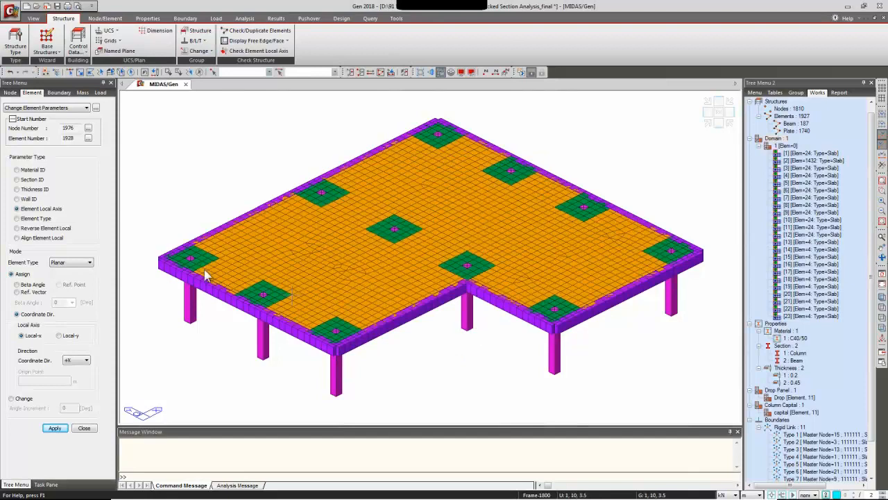
# Add a building generation operation with 4 copies at a global Z distance of 3.5 m.
pyautogui.click(82, 52)
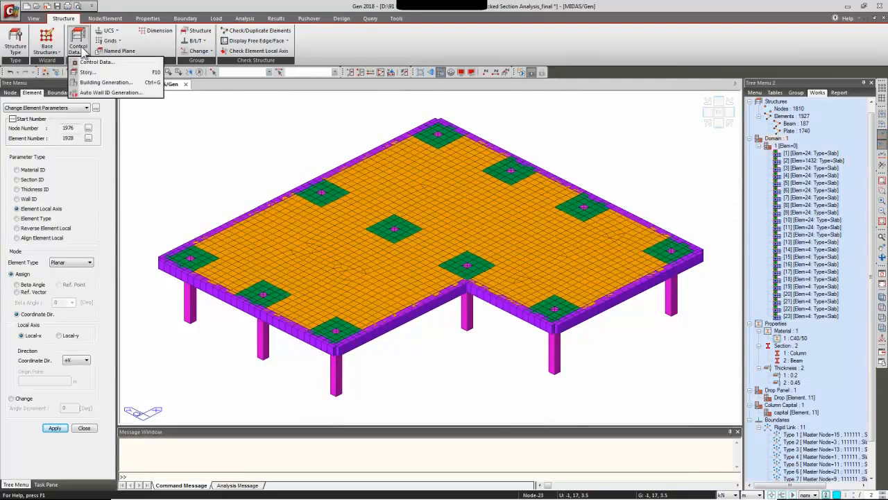
pyautogui.click(90, 83)
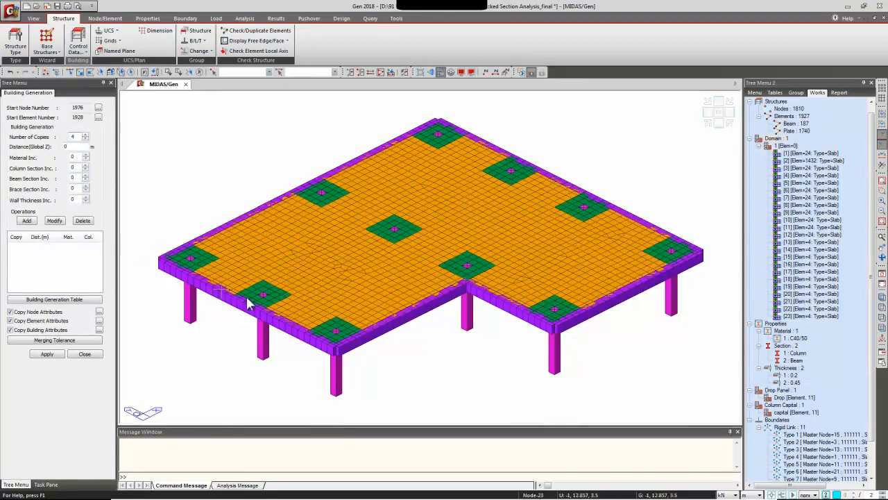
pyautogui.press('Tab')
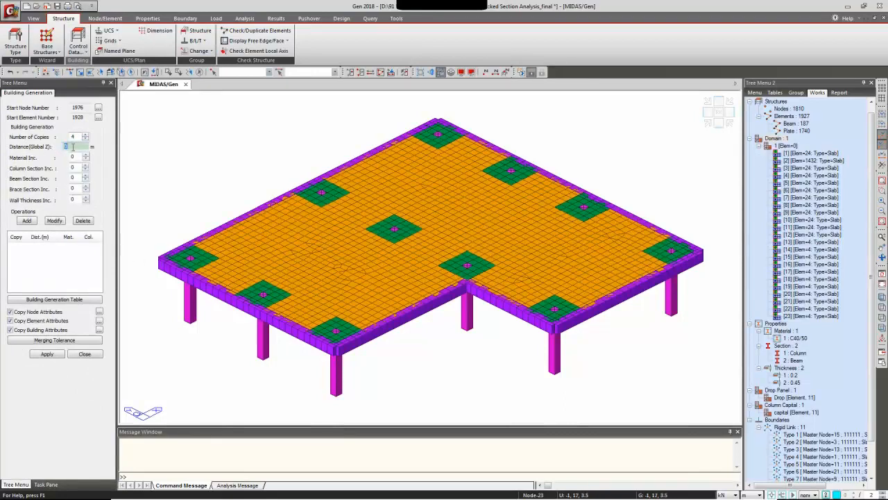
pyautogui.write('3')
pyautogui.click(27, 220)
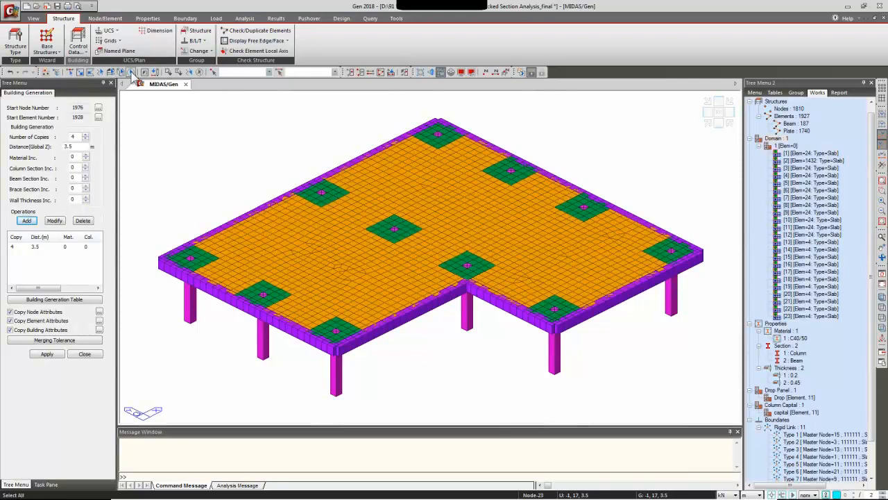
# Generate the upper storeys from the entire model, copying all node attributes including supports and rigid links.
pyautogui.click(131, 74)
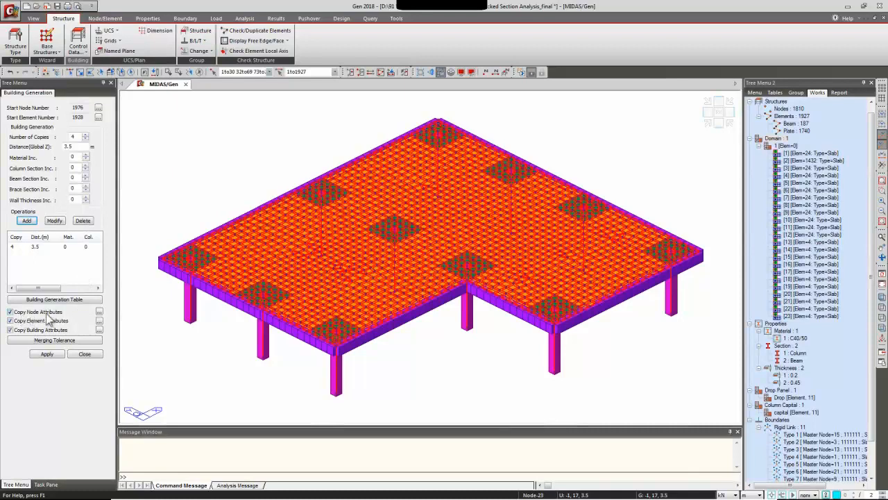
pyautogui.click(100, 311)
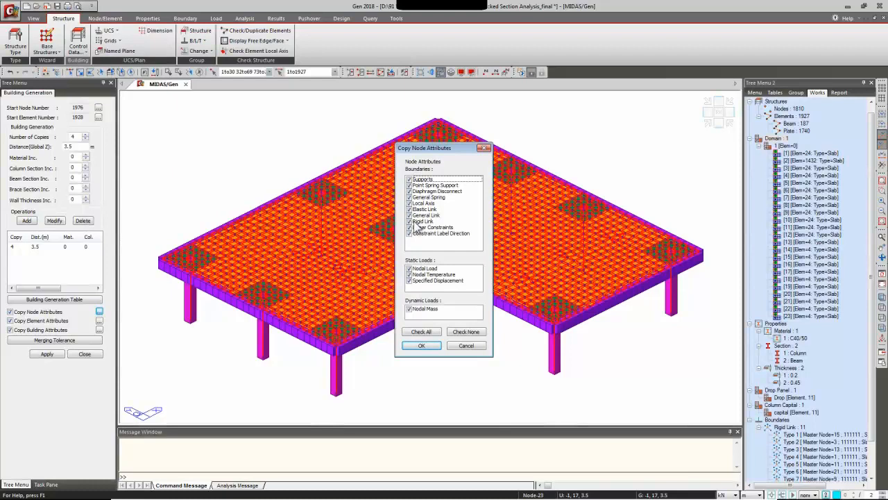
pyautogui.click(421, 344)
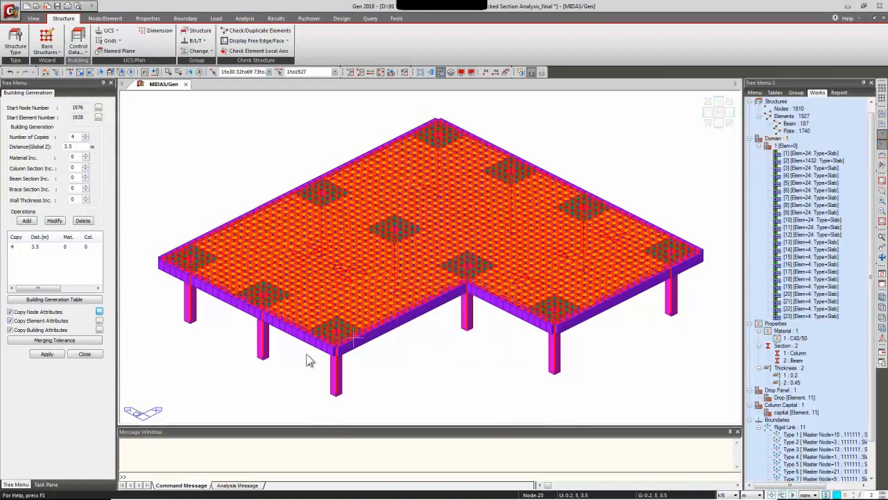
pyautogui.click(46, 353)
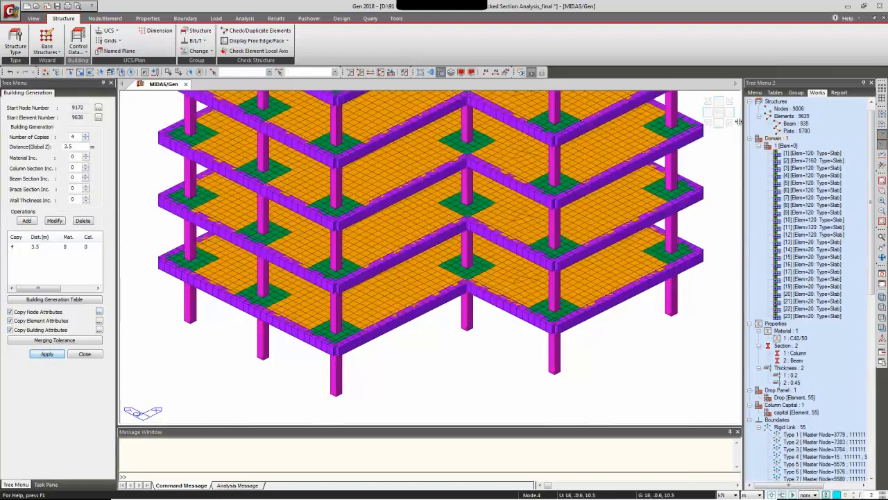
pyautogui.click(711, 124)
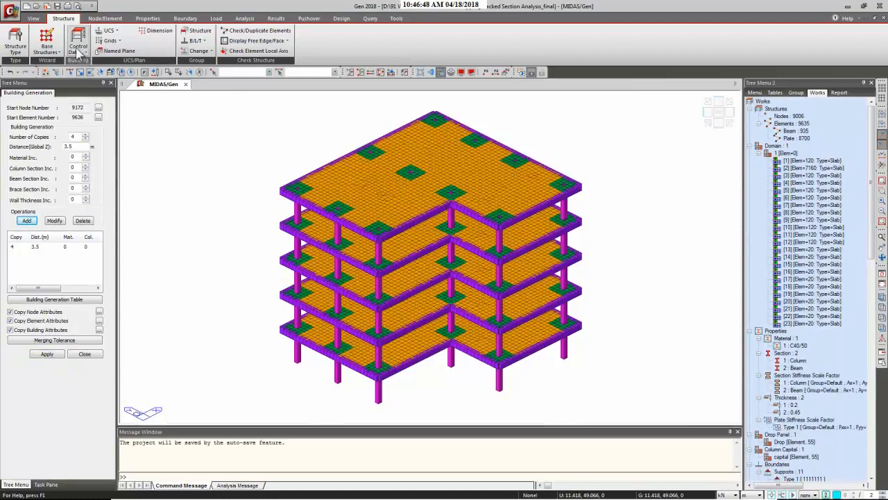
# Auto-generate the story data for levels 1F to Roof with 5% seismic accidental eccentricity and 15% wind eccentricity.
pyautogui.click(83, 55)
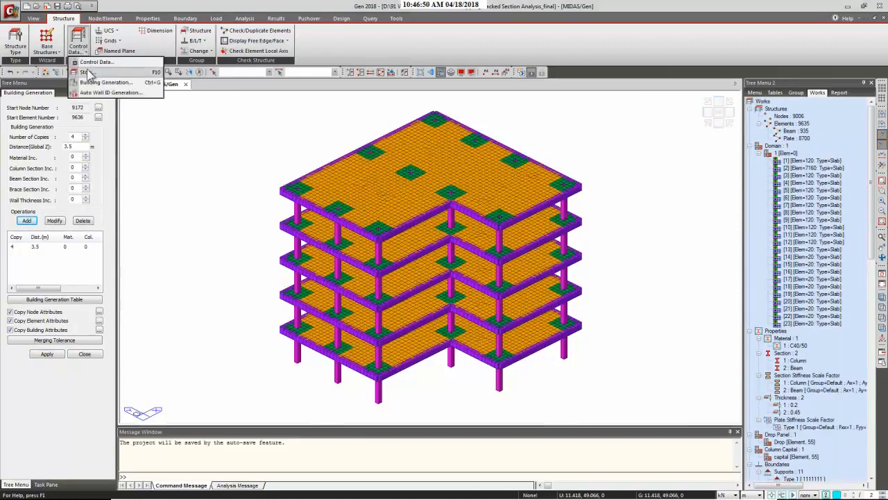
pyautogui.click(86, 73)
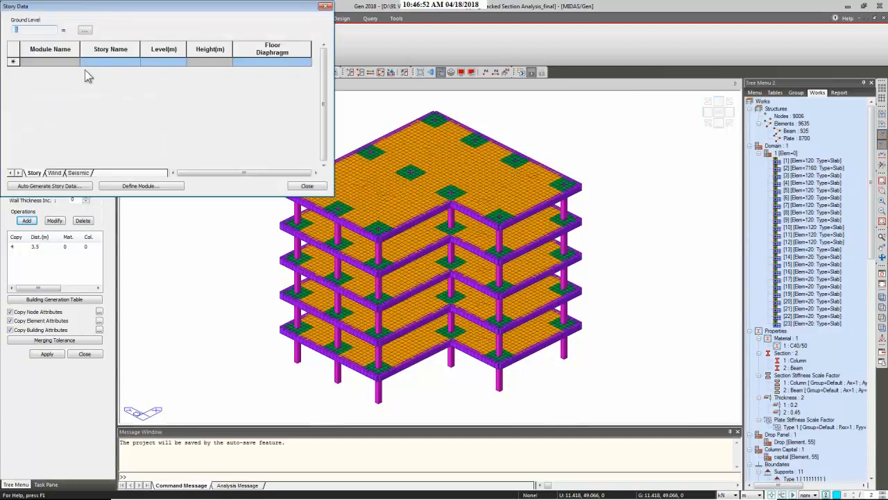
pyautogui.click(36, 186)
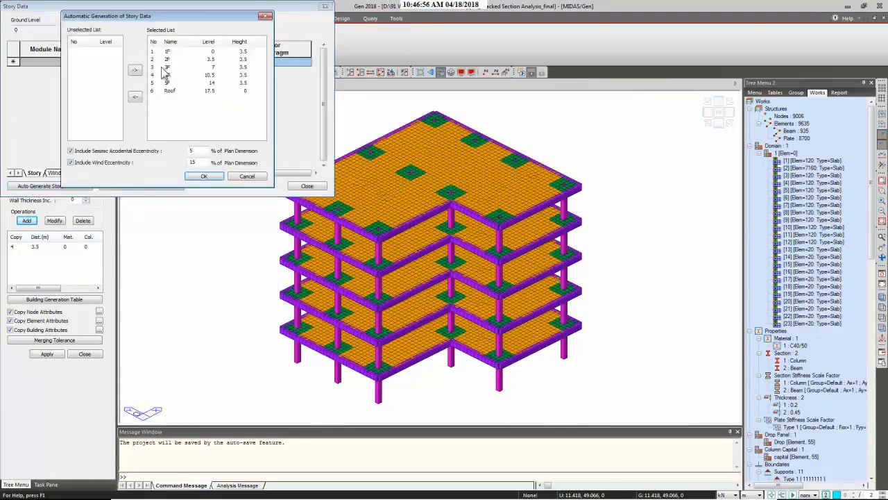
pyautogui.click(199, 178)
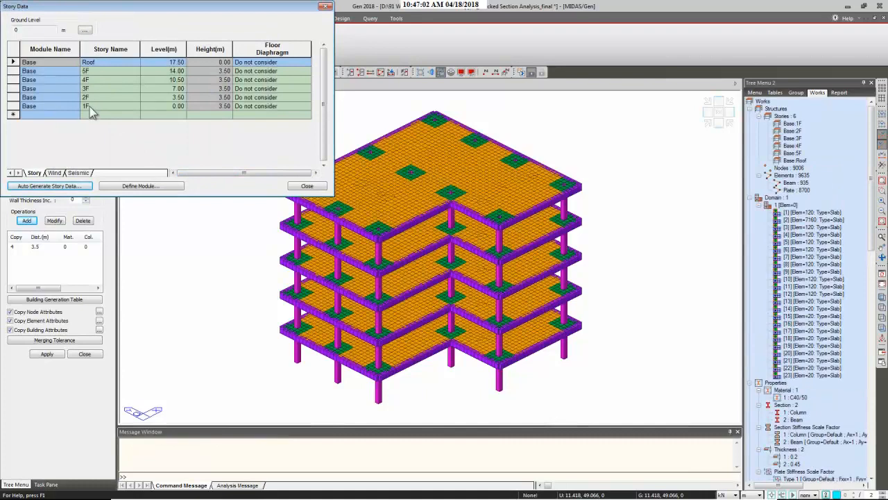
# Inspect the Consider and Do not consider floor diaphragm options for the upper stories in the story table.
pyautogui.click(264, 64)
pyautogui.click(307, 63)
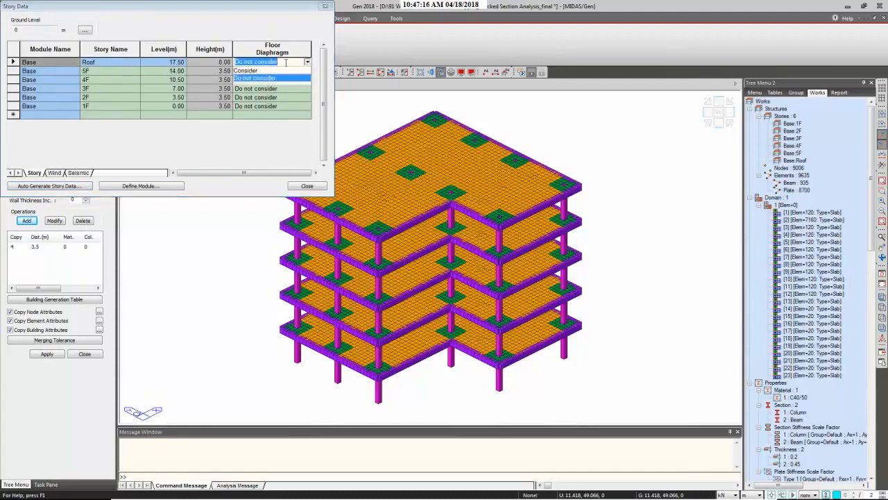
pyautogui.click(286, 62)
pyautogui.click(280, 74)
pyautogui.click(279, 82)
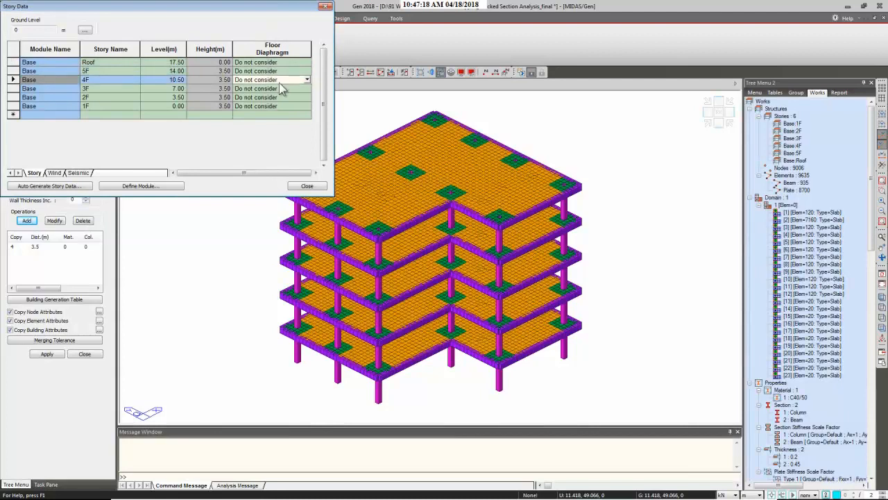
# Review the wind and seismic story data and the eccentricity settings for automatic generation, and close the story data.
pyautogui.click(54, 172)
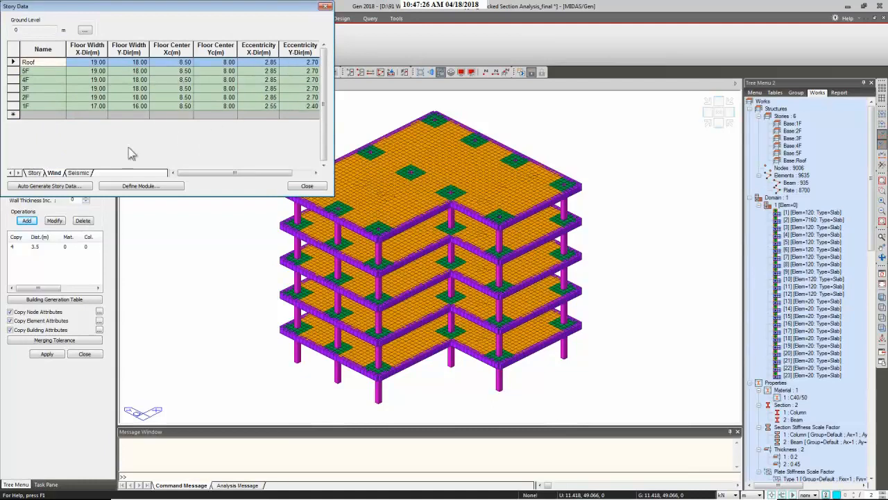
pyautogui.click(79, 172)
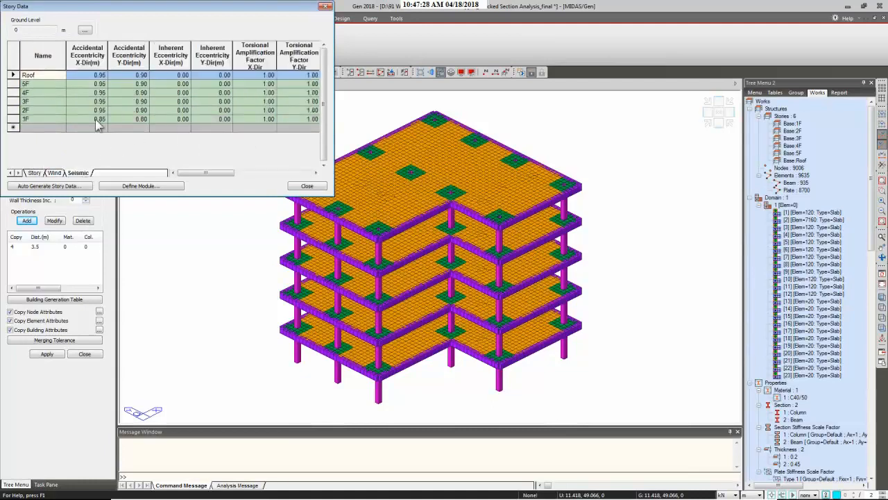
pyautogui.click(35, 173)
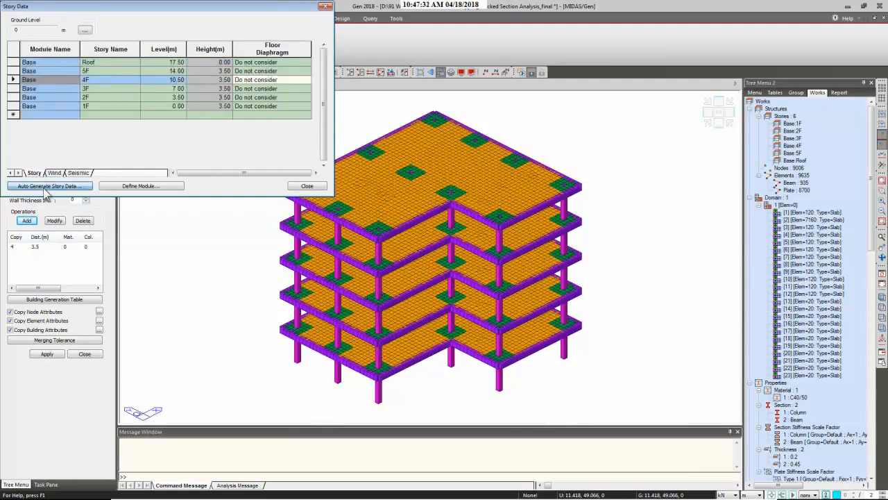
pyautogui.click(47, 186)
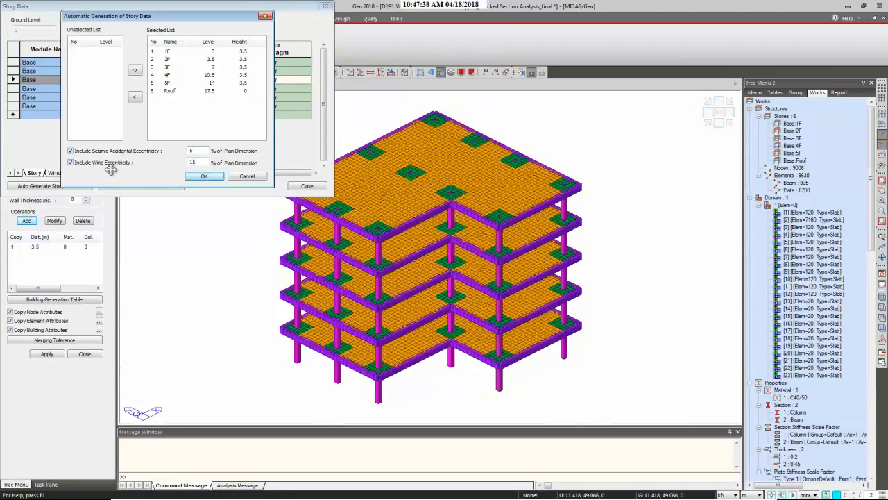
pyautogui.click(247, 177)
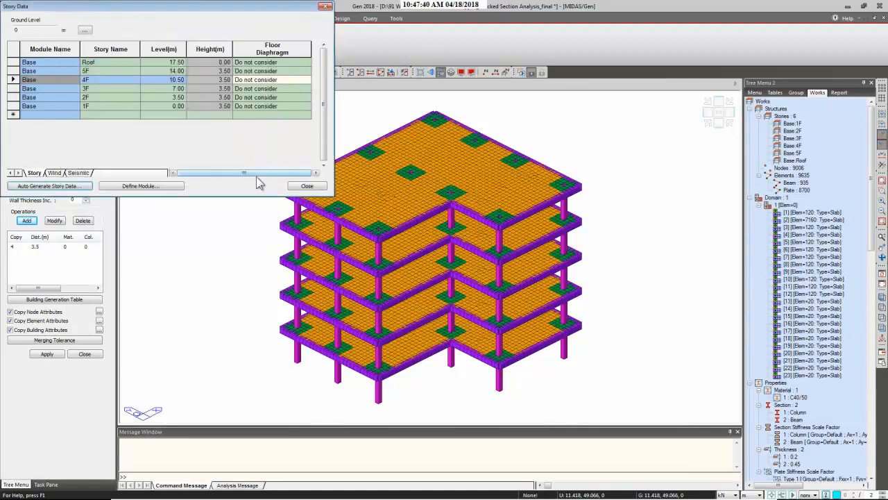
pyautogui.click(308, 187)
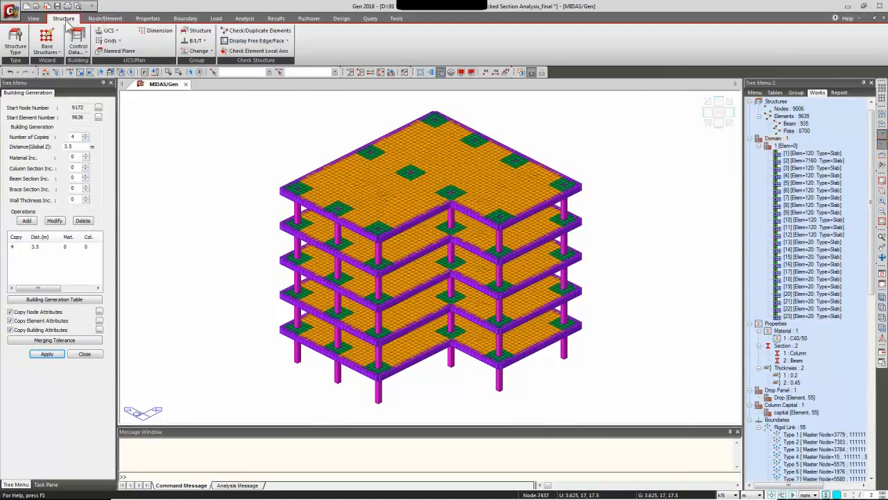
# Check the whole model for duplicate elements.
pyautogui.click(240, 32)
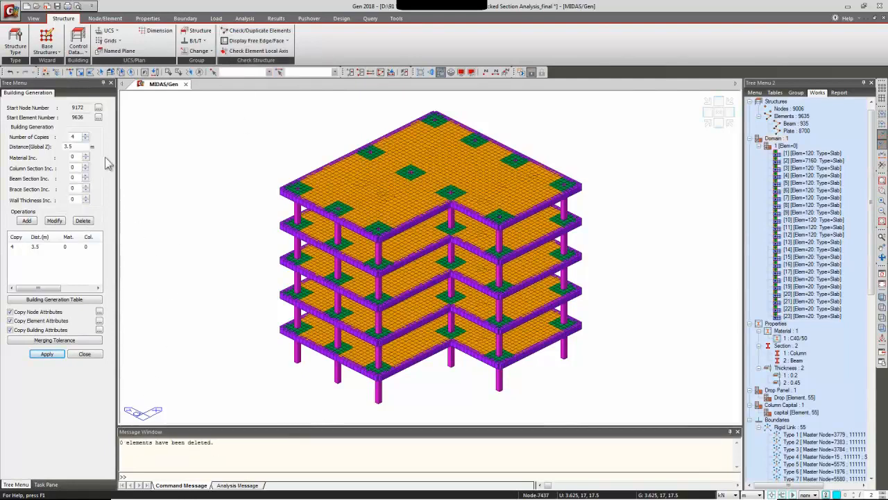
pyautogui.click(102, 18)
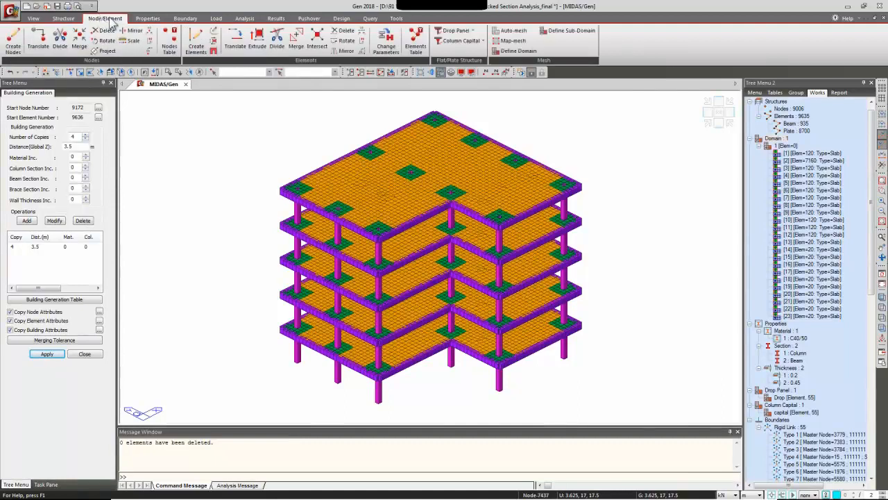
# Add a section stiffness scale factor for the Column section with Iyy and Izz set to 0.7.
pyautogui.click(148, 18)
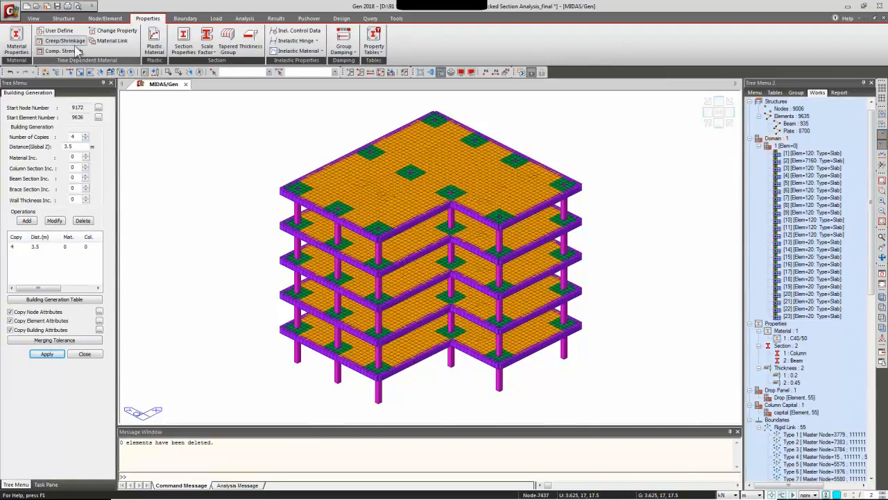
pyautogui.click(212, 54)
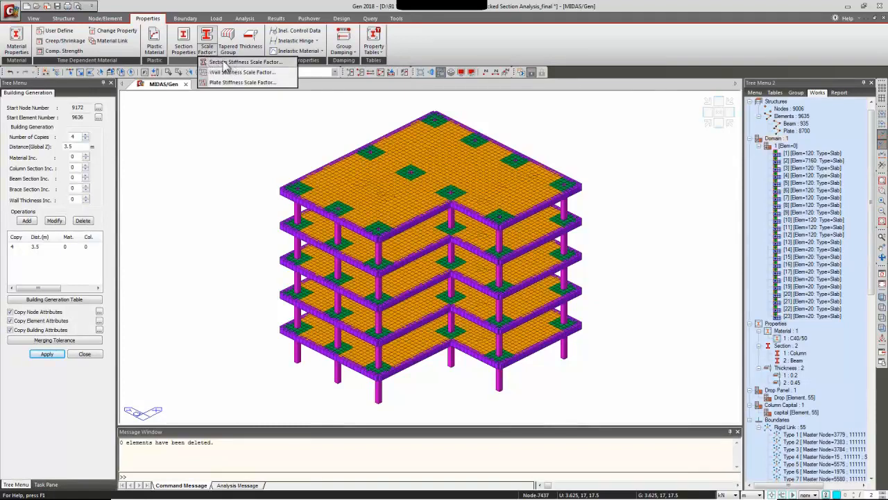
pyautogui.click(225, 62)
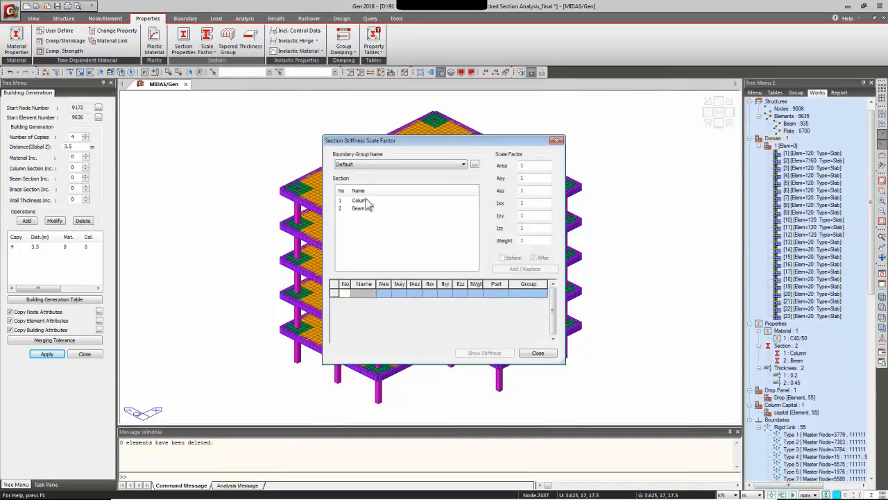
pyautogui.click(362, 201)
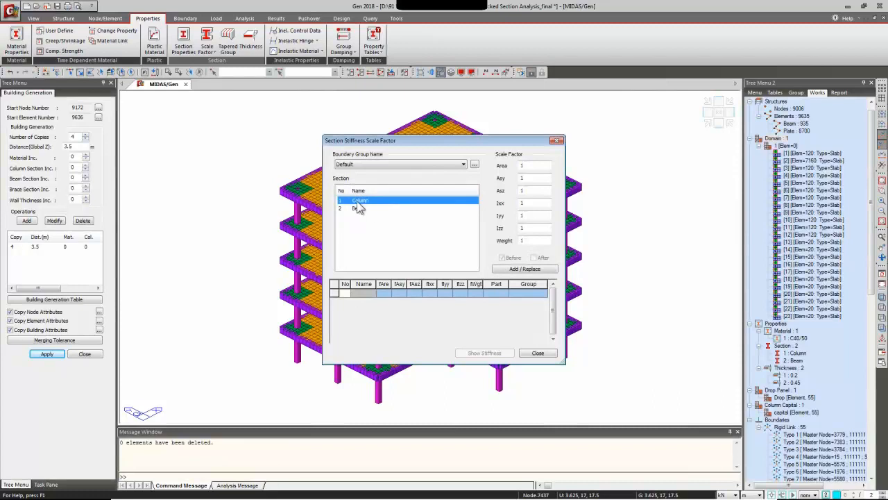
pyautogui.click(528, 215)
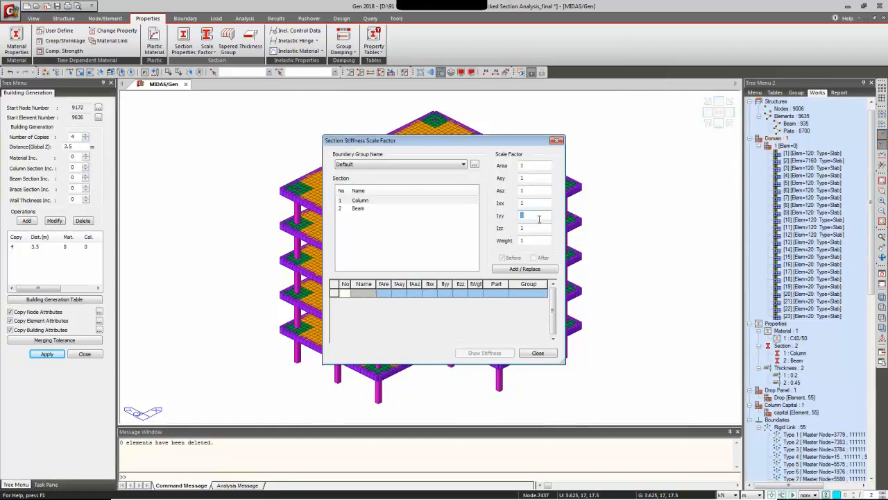
pyautogui.write('0.7')
pyautogui.press('Tab')
pyautogui.write('0.7')
pyautogui.click(522, 269)
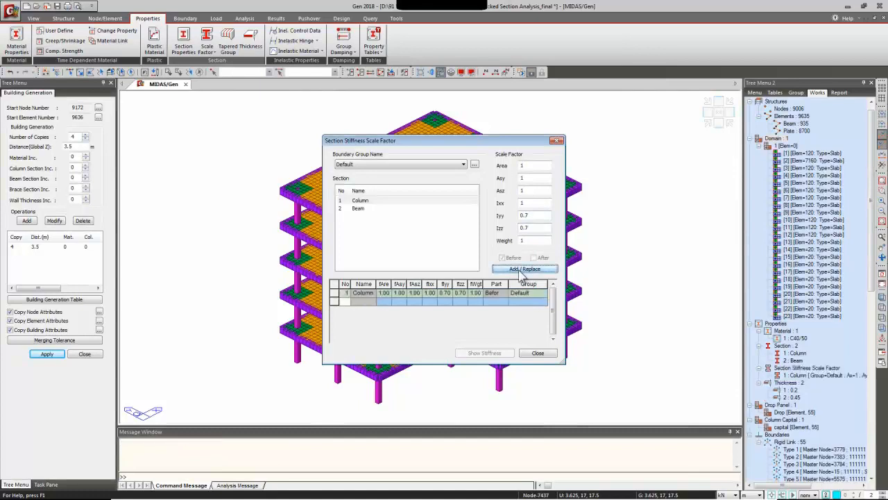
# Add a section stiffness scale factor for the Beam section with Iyy and Izz set to 0.35.
pyautogui.click(362, 209)
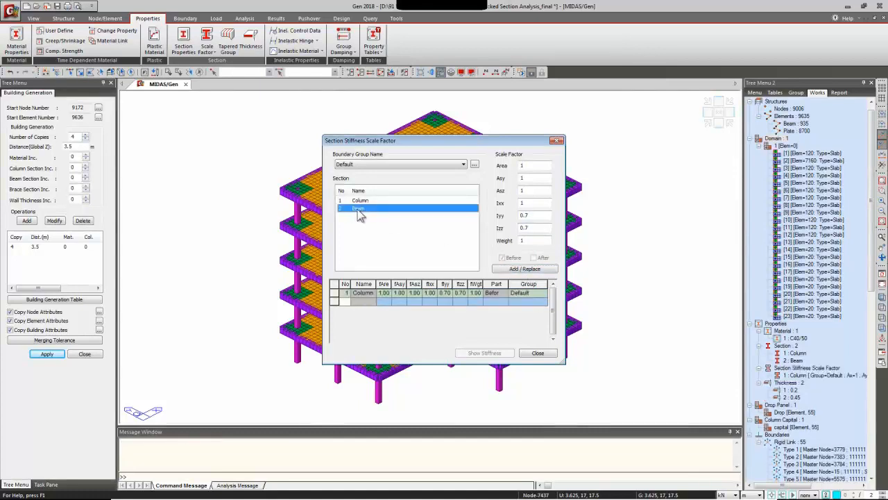
pyautogui.click(526, 216)
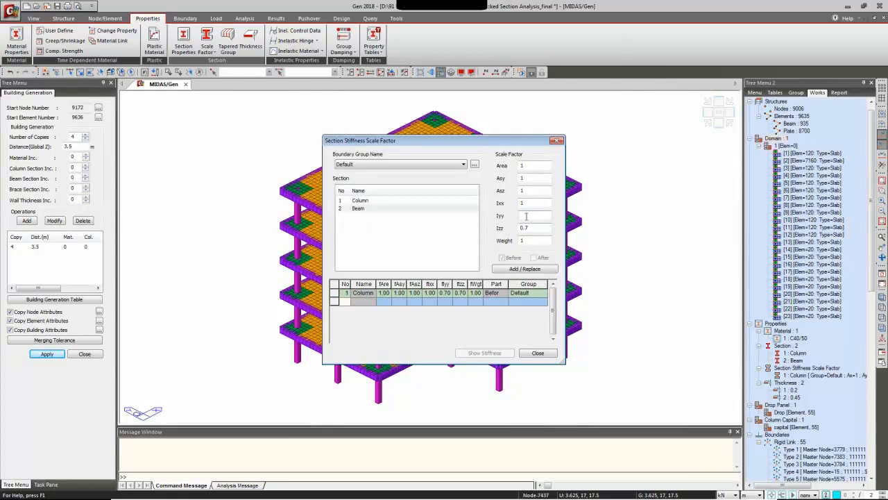
pyautogui.write('0.35')
pyautogui.press('Tab')
pyautogui.write('0.35')
pyautogui.click(523, 270)
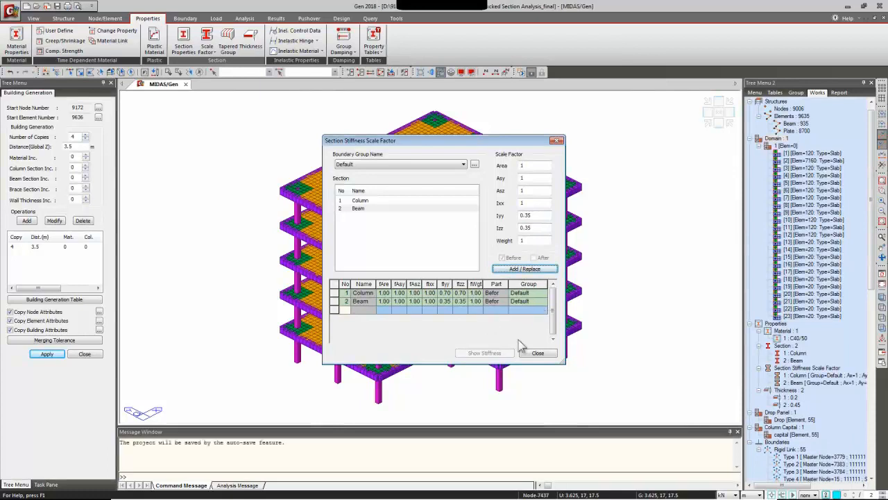
pyautogui.click(538, 352)
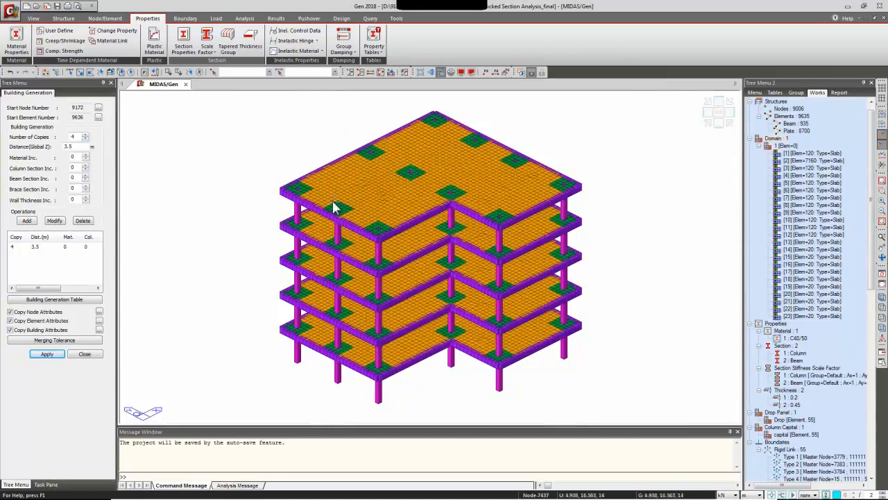
# Apply a plate stiffness scale factor of 0.25 for bending Mxx, bending Myy and torsion Mxy to all plate elements.
pyautogui.click(207, 52)
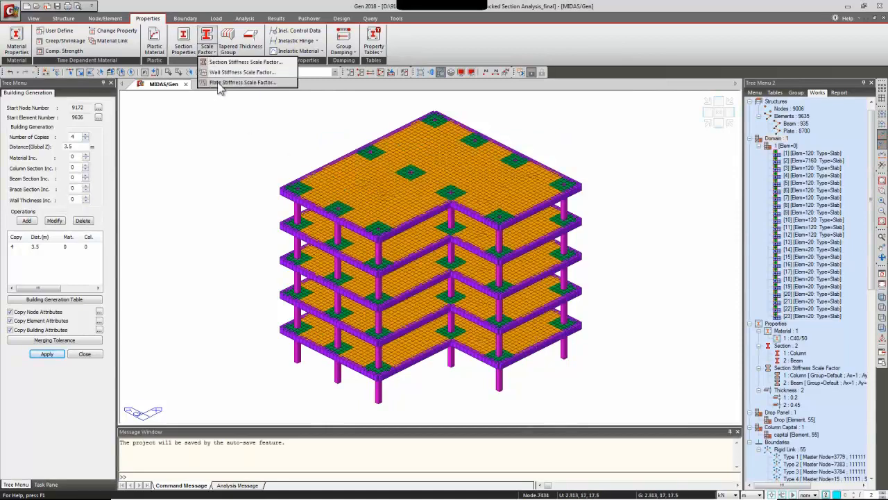
pyautogui.click(220, 82)
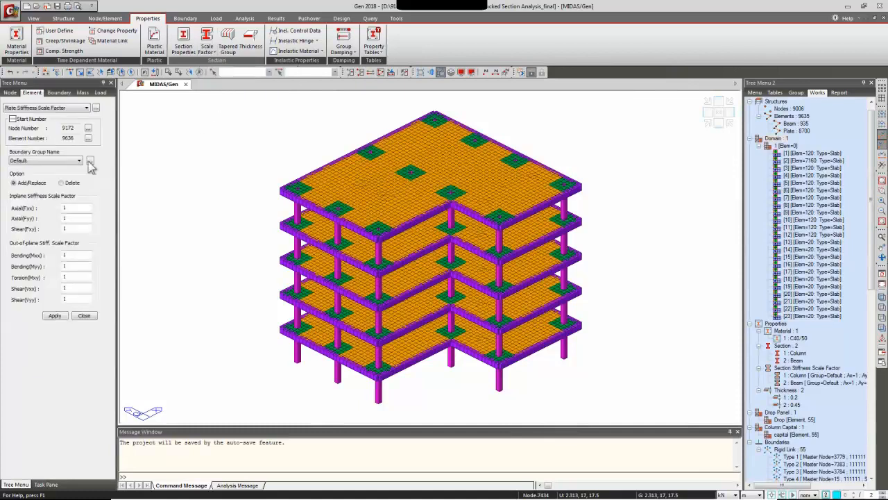
pyautogui.doubleClick(63, 256)
pyautogui.write('0.25')
pyautogui.press('Tab')
pyautogui.write('0.25')
pyautogui.press('Tab')
pyautogui.write('0.25')
pyautogui.click(81, 277)
pyautogui.doubleClick(796, 130)
pyautogui.click(55, 316)
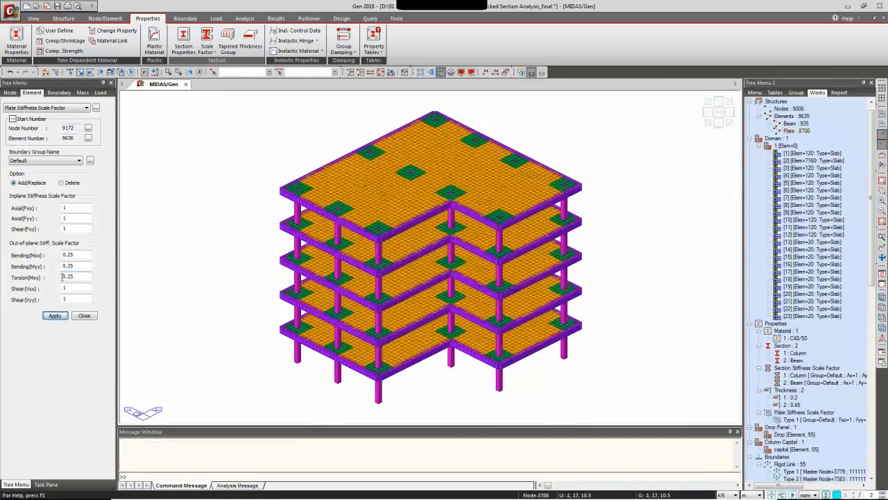
pyautogui.click(83, 316)
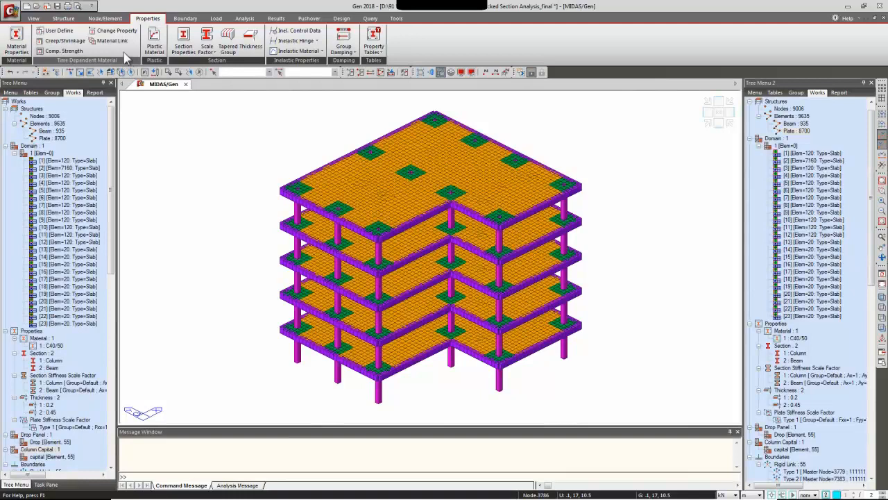
# Assign fixed supports with all translations, rotations and Rw restrained to the column base nodes, selected in a side elevation view.
pyautogui.click(182, 19)
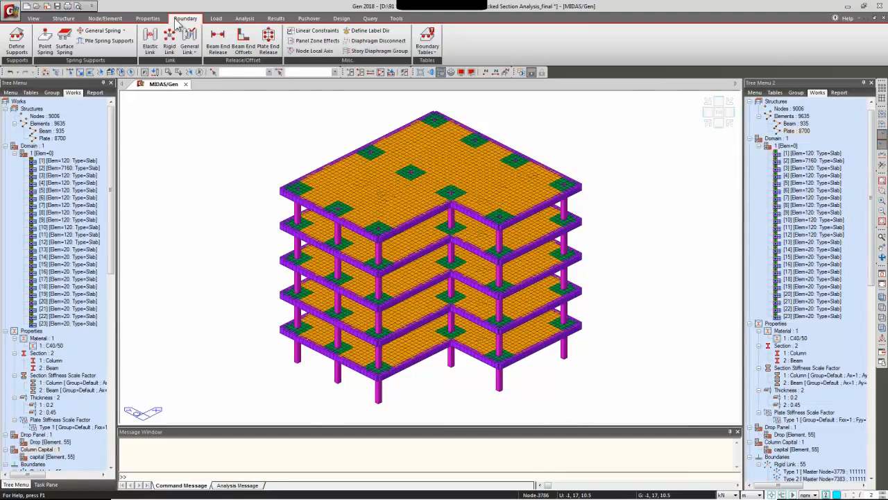
pyautogui.click(17, 47)
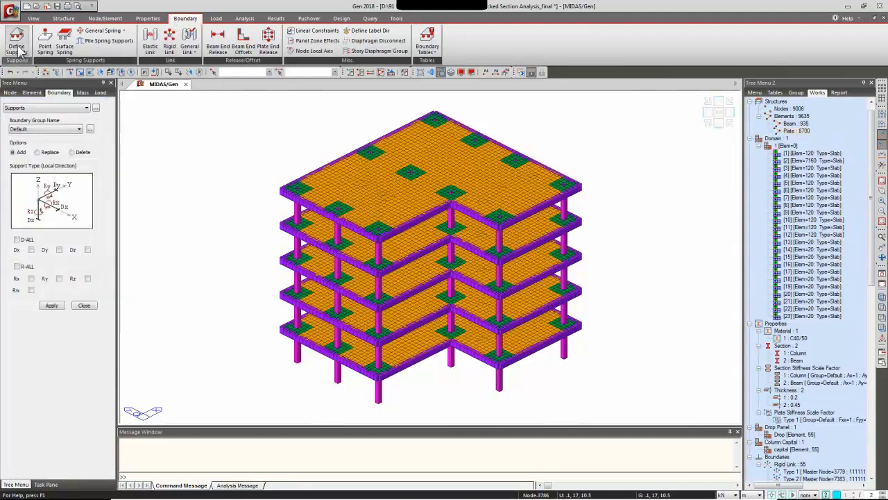
pyautogui.click(27, 239)
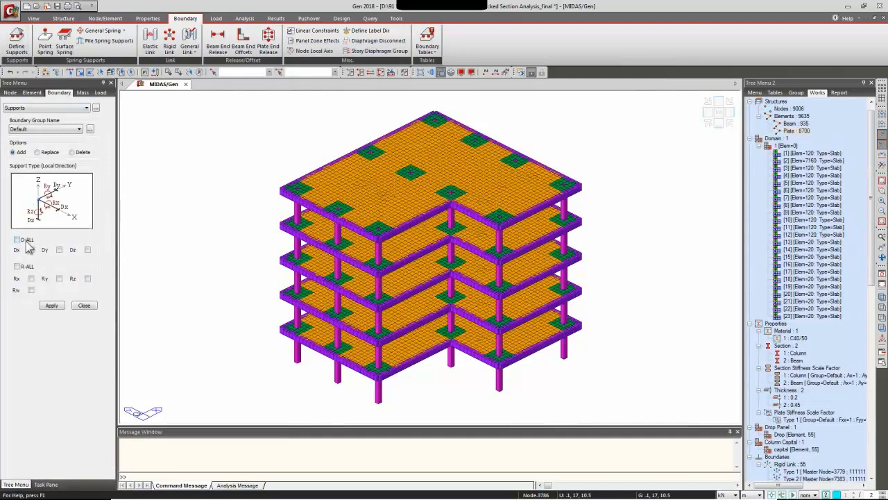
pyautogui.click(27, 267)
pyautogui.click(70, 72)
pyautogui.click(724, 122)
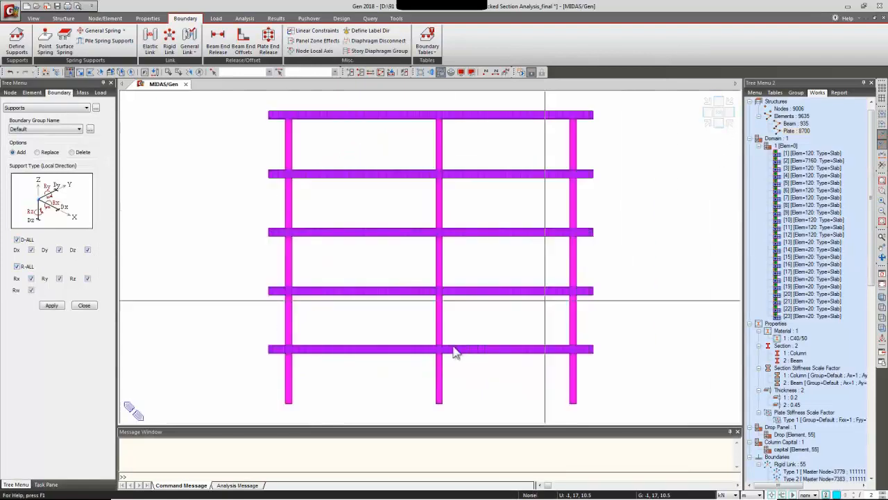
pyautogui.moveTo(258, 390); pyautogui.dragTo(592, 415)
pyautogui.click(59, 307)
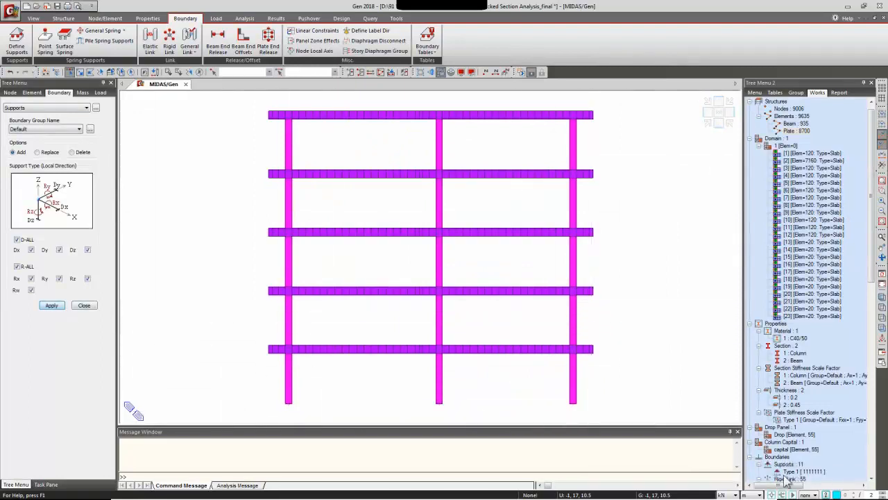
# Display the symbols of the defined support type at the column bases.
pyautogui.click(804, 472)
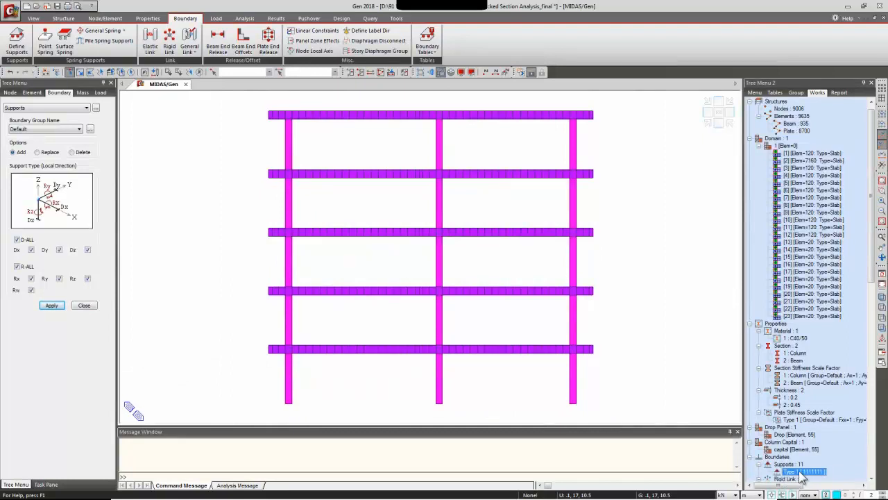
pyautogui.rightClick(803, 476)
pyautogui.click(826, 452)
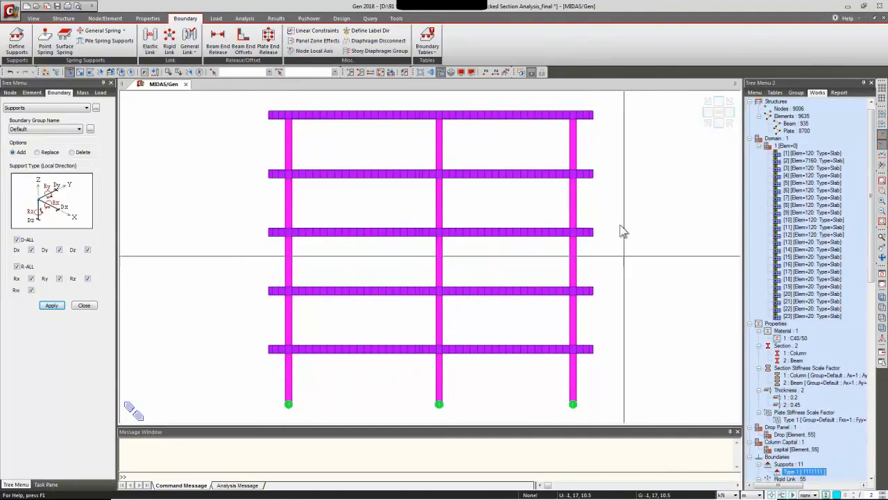
# Hide the symbols of the fixed support type at the column bases.
pyautogui.click(709, 124)
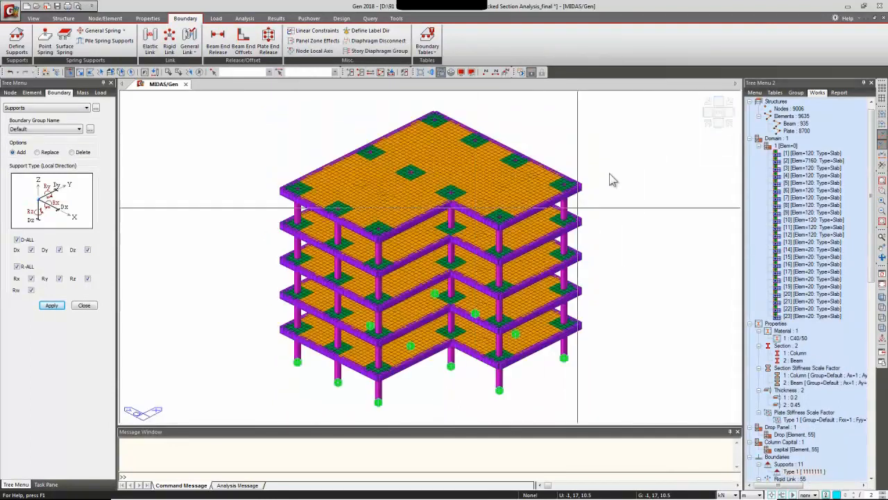
pyautogui.keyDown('ctrl'); pyautogui.moveTo(503, 325); pyautogui.dragTo(523, 313, button='middle'); pyautogui.keyUp('ctrl')
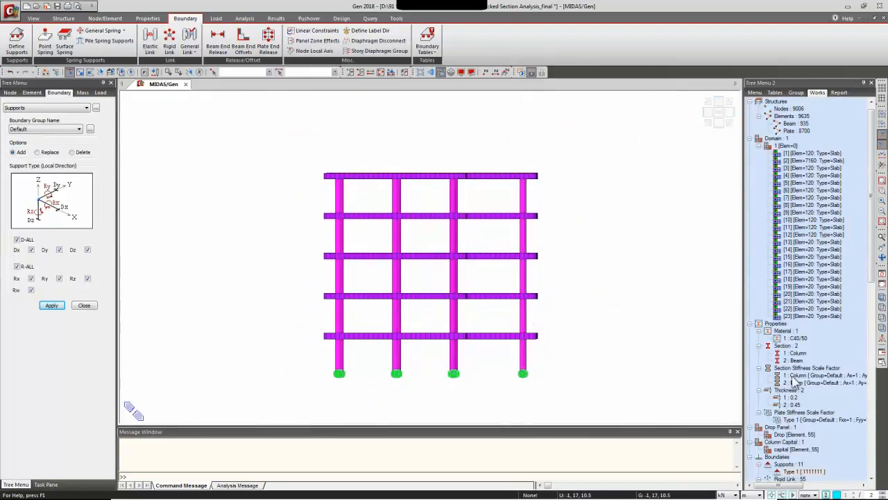
pyautogui.rightClick(815, 471)
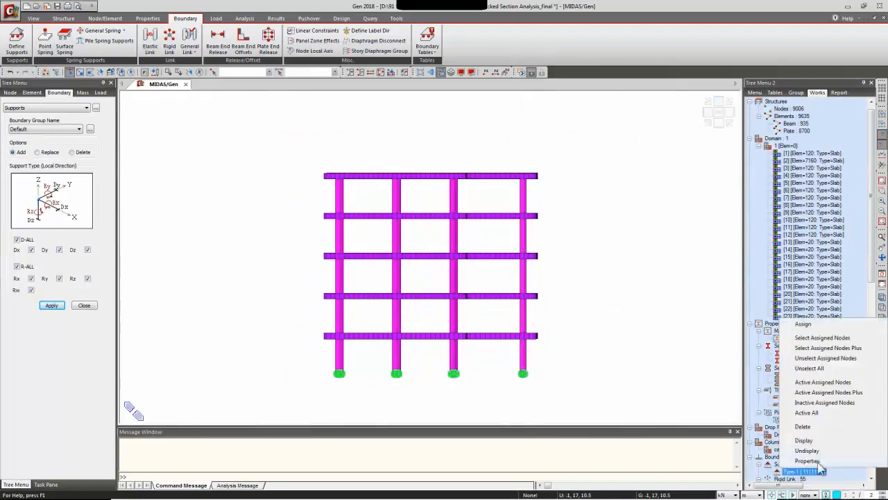
pyautogui.click(807, 451)
pyautogui.keyDown('ctrl'); pyautogui.moveTo(719, 337); pyautogui.dragTo(592, 351, button='middle'); pyautogui.keyUp('ctrl')
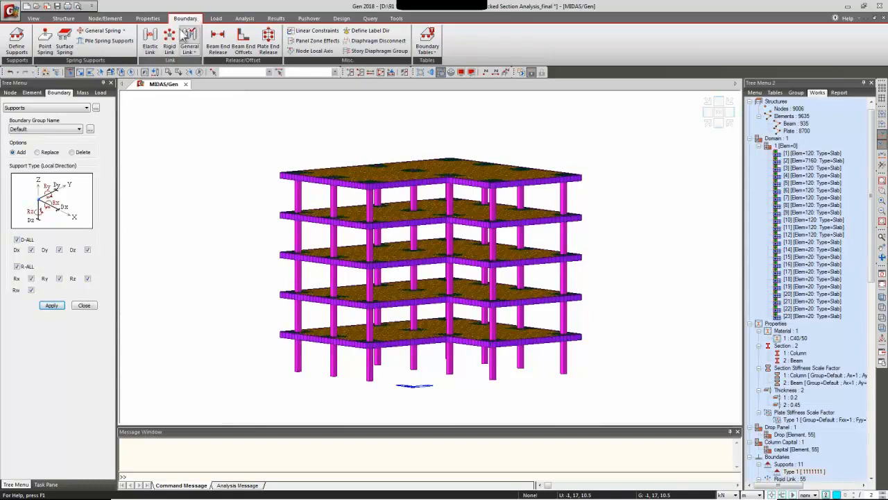
# Review the static, wind and seismic load parameters on the Load Application slide, and return to midas Gen.
pyautogui.click(215, 19)
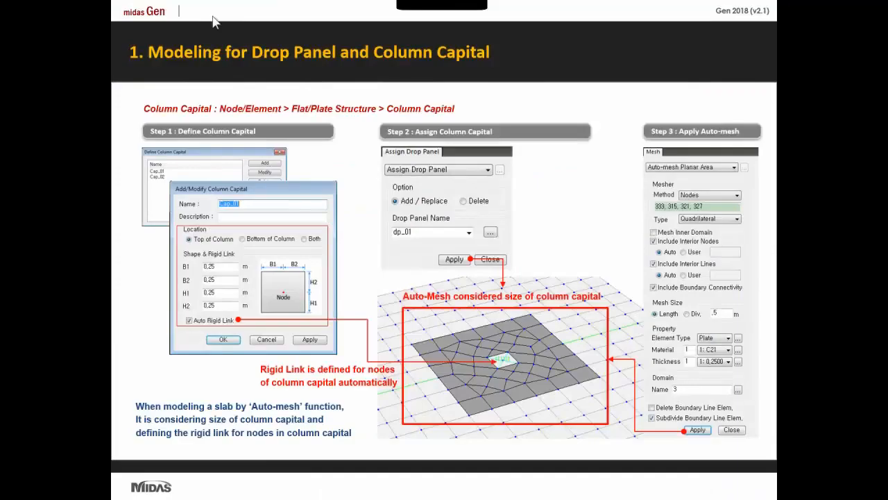
pyautogui.click(235, 114)
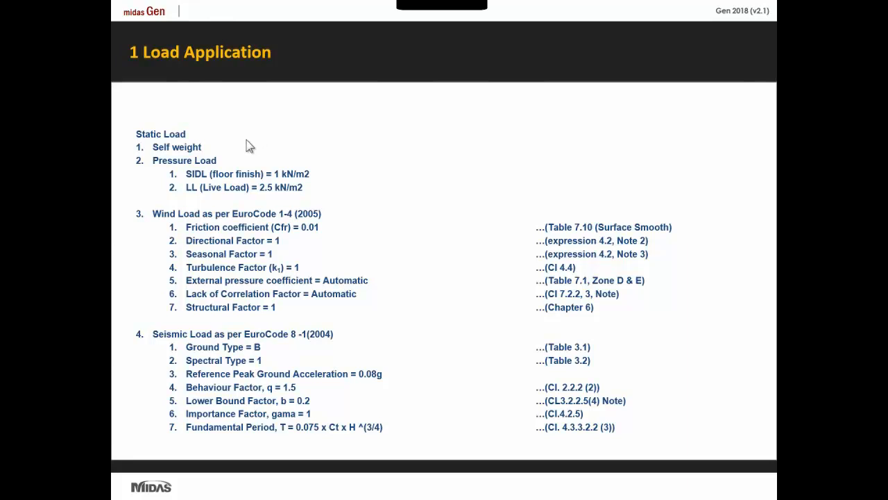
pyautogui.hotkey('alt', 'Tab')
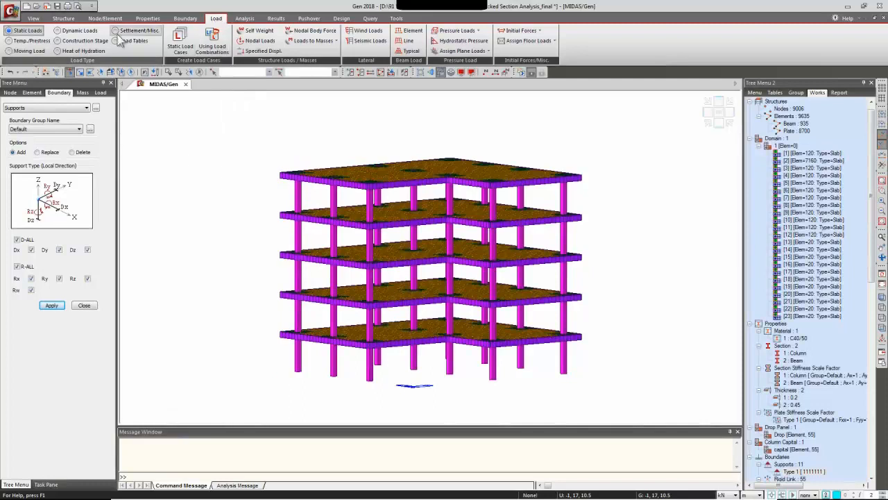
# Examine the commands offered for the dynamic, temperature/prestress, construction stage, moving, heat of hydration and settlement load types.
pyautogui.click(75, 31)
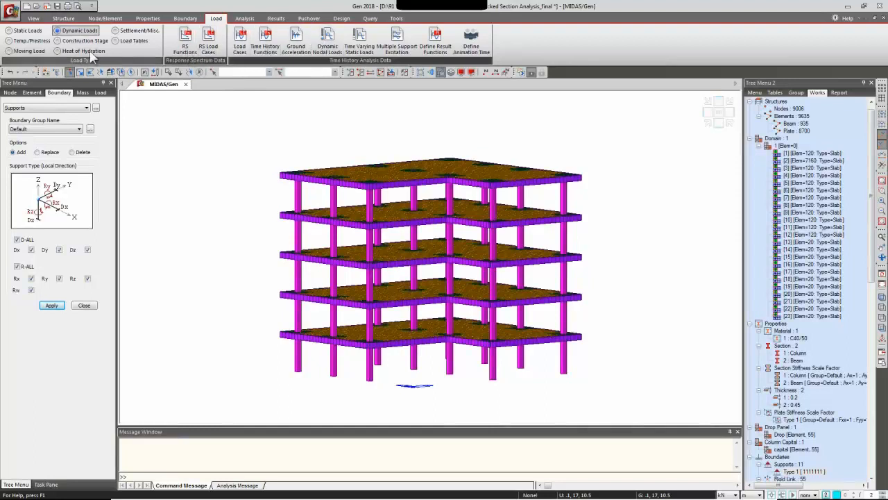
pyautogui.click(28, 42)
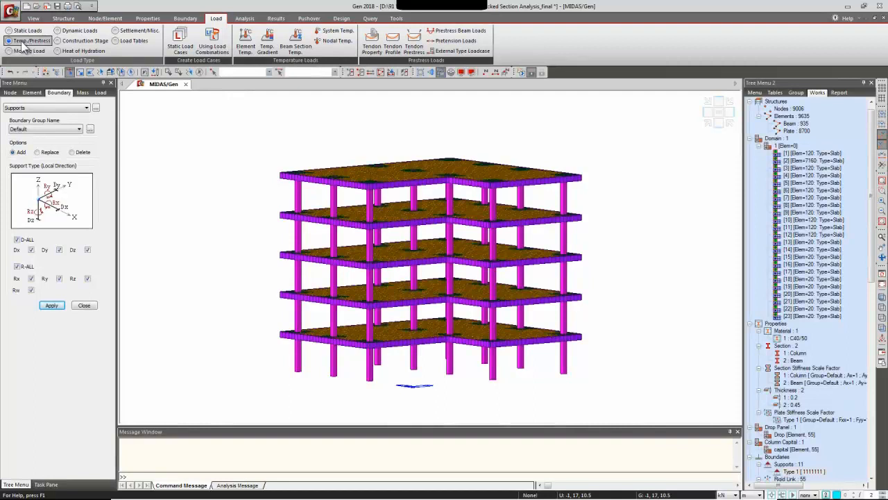
pyautogui.click(62, 42)
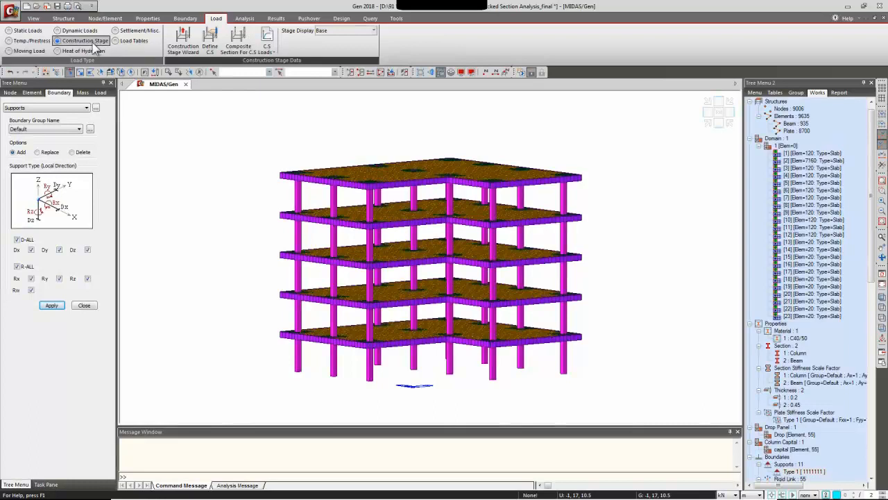
pyautogui.click(25, 51)
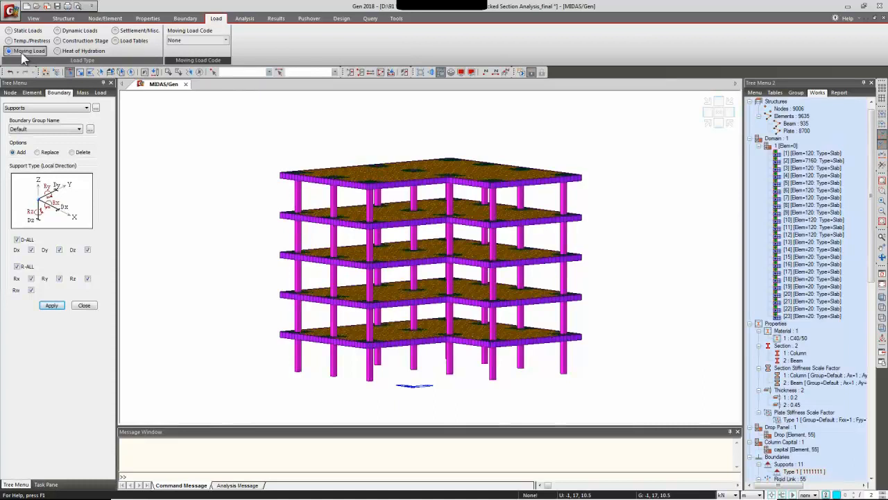
pyautogui.click(75, 52)
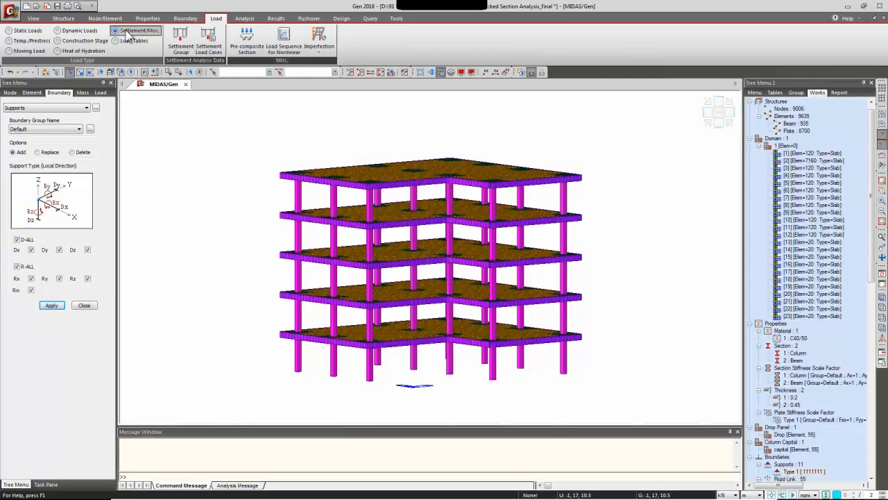
# Add a static load case named Self weight with the type Dead Load (D).
pyautogui.click(30, 34)
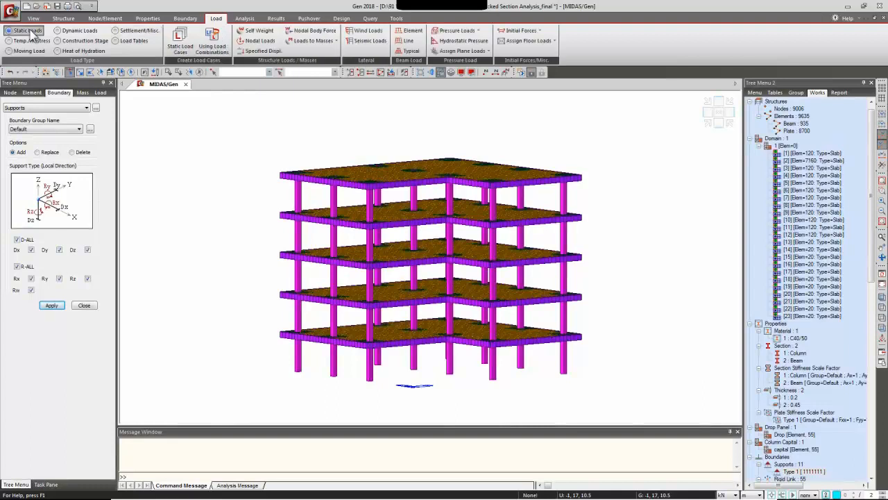
pyautogui.click(180, 42)
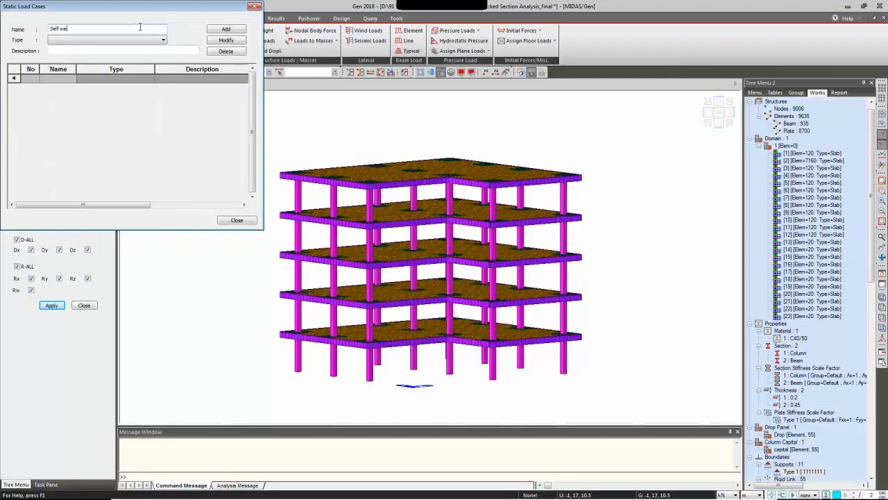
pyautogui.click(143, 40)
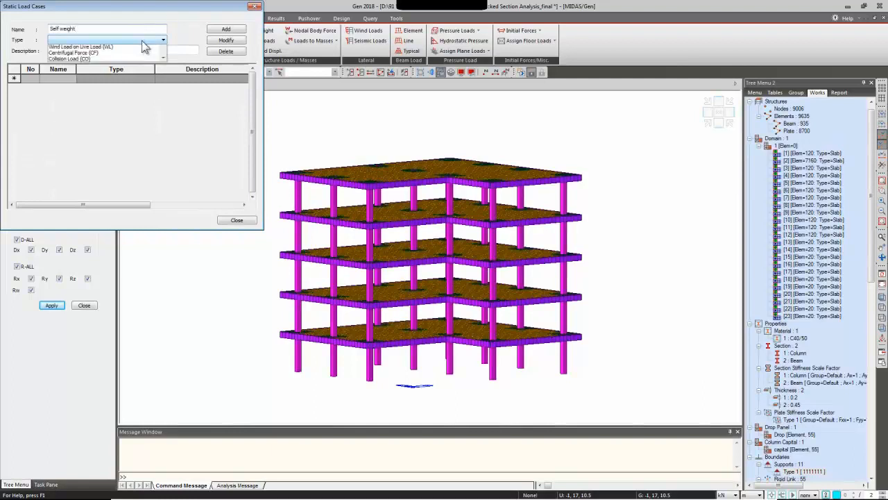
pyautogui.click(134, 54)
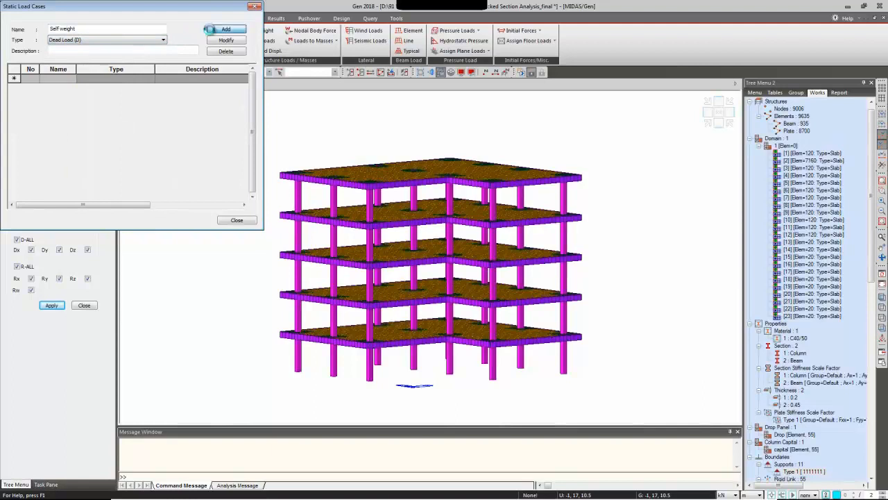
pyautogui.click(223, 29)
# Add the static load cases SIDL as Dead Load (D) and LL as Live Load (L).
pyautogui.write('Live Load')
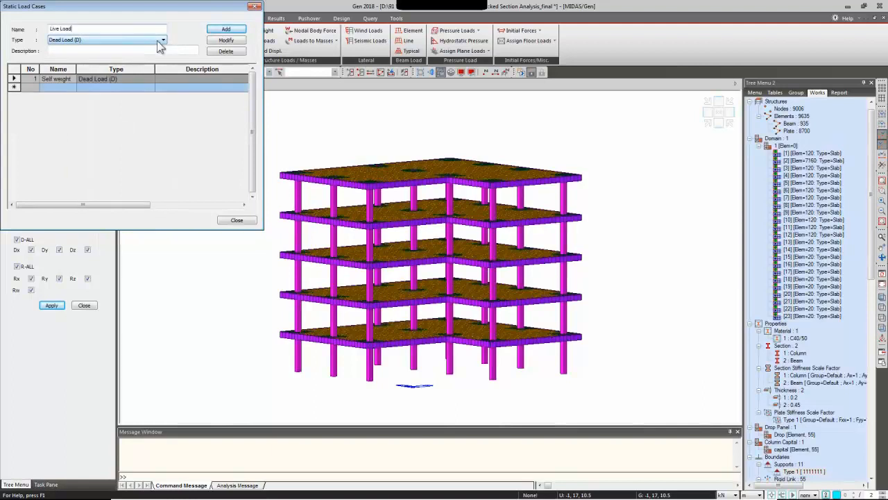
pyautogui.moveTo(73, 30); pyautogui.dragTo(44, 32)
pyautogui.write('SIDL')
pyautogui.click(219, 30)
pyautogui.write('LL')
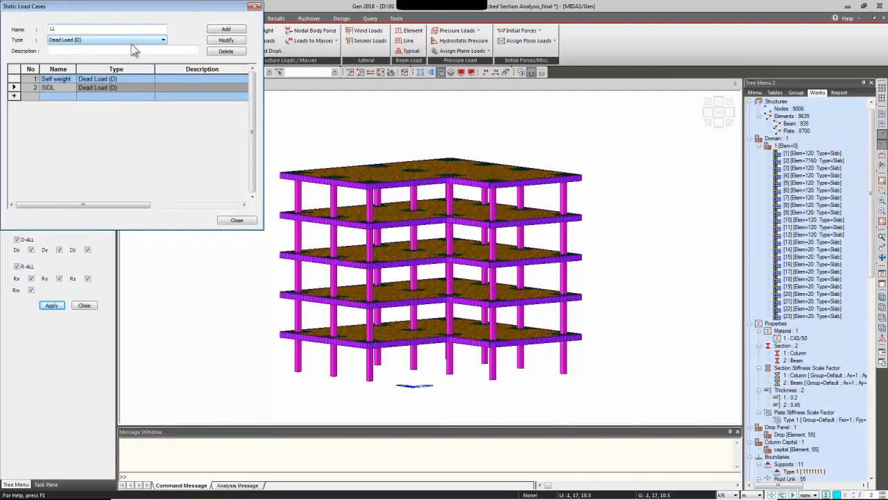
pyautogui.click(125, 41)
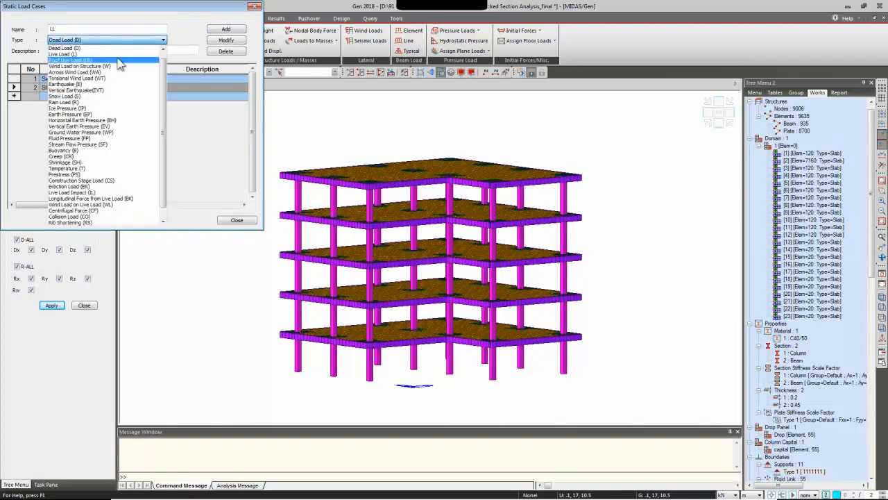
pyautogui.click(117, 54)
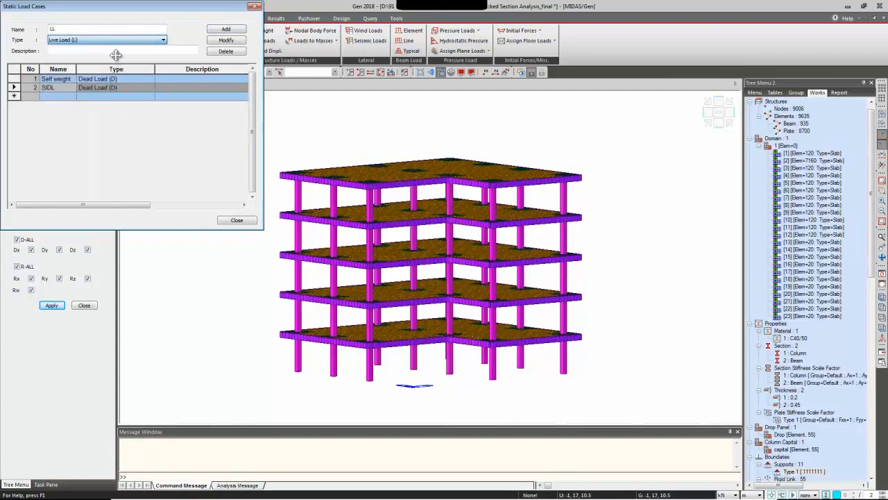
pyautogui.click(226, 30)
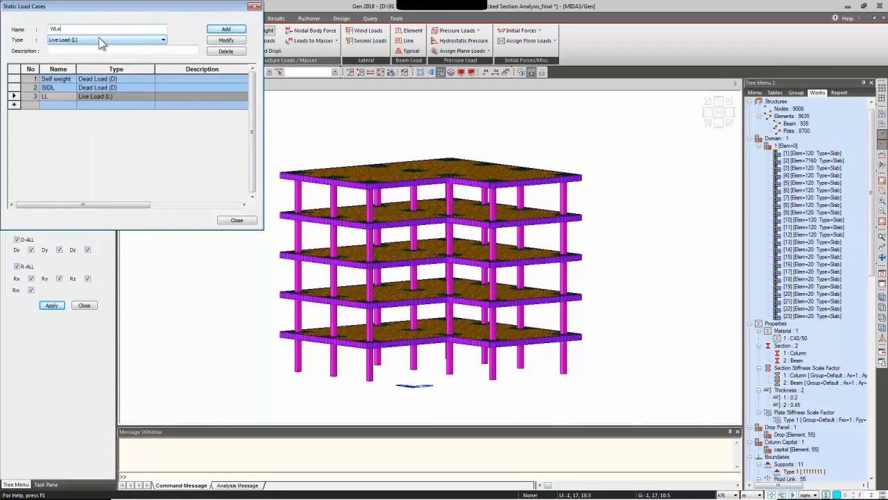
# Add the static load cases WLx and WLy with the type Wind Load on Structure (W).
pyautogui.click(103, 39)
pyautogui.click(104, 63)
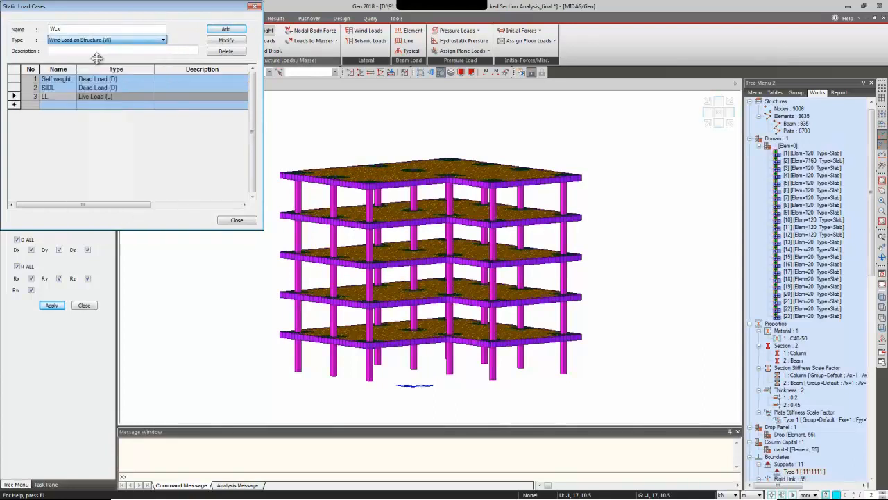
pyautogui.click(226, 30)
pyautogui.doubleClick(61, 30)
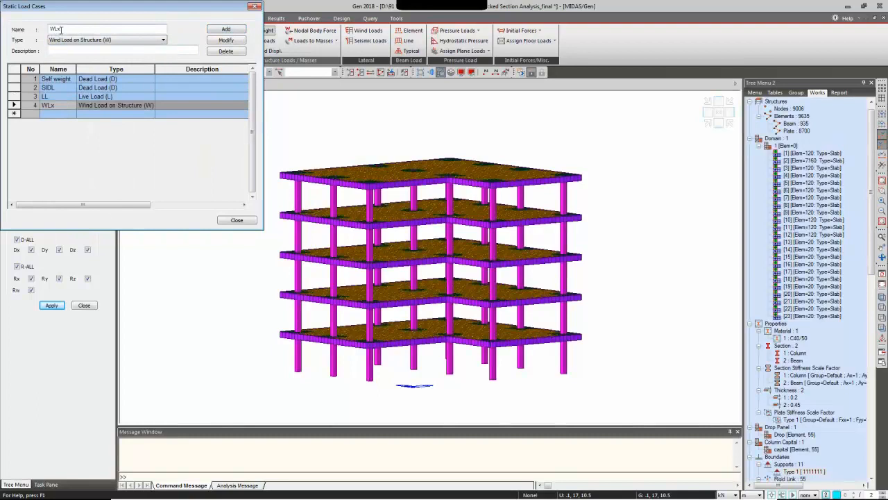
pyautogui.write('WLy')
pyautogui.click(226, 29)
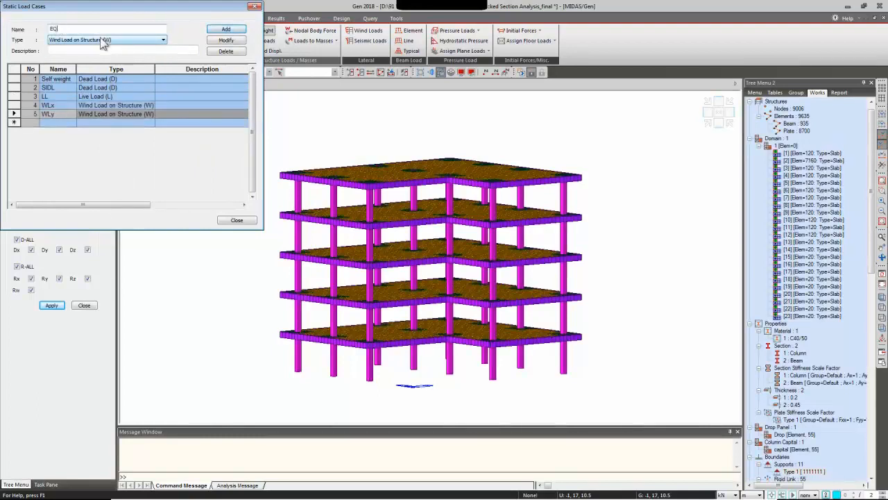
# Add the static load cases EQx and EQy with the type Earthquake (E) and finish the load case definition.
pyautogui.click(102, 39)
pyautogui.click(89, 72)
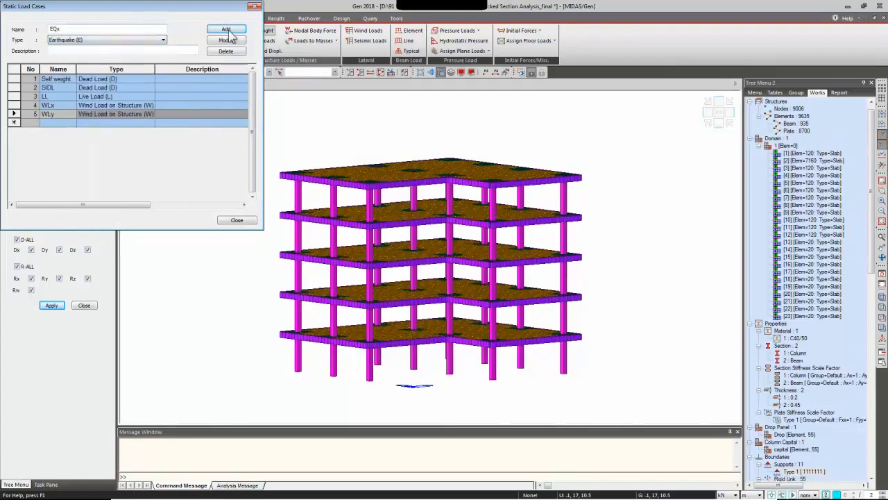
pyautogui.click(226, 29)
pyautogui.press('BackSpace')
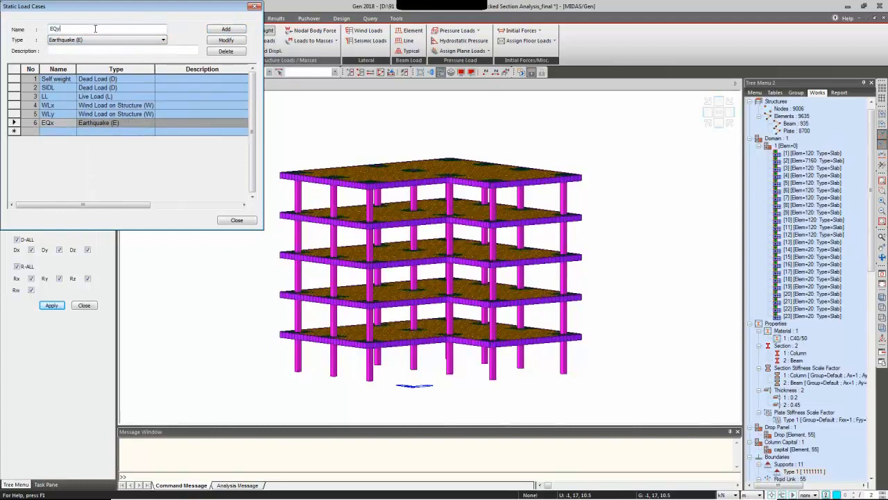
pyautogui.click(225, 29)
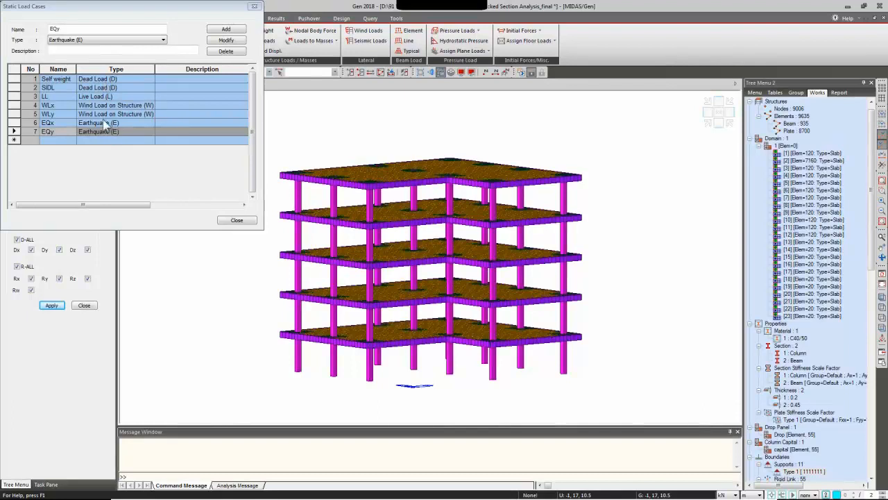
pyautogui.click(236, 221)
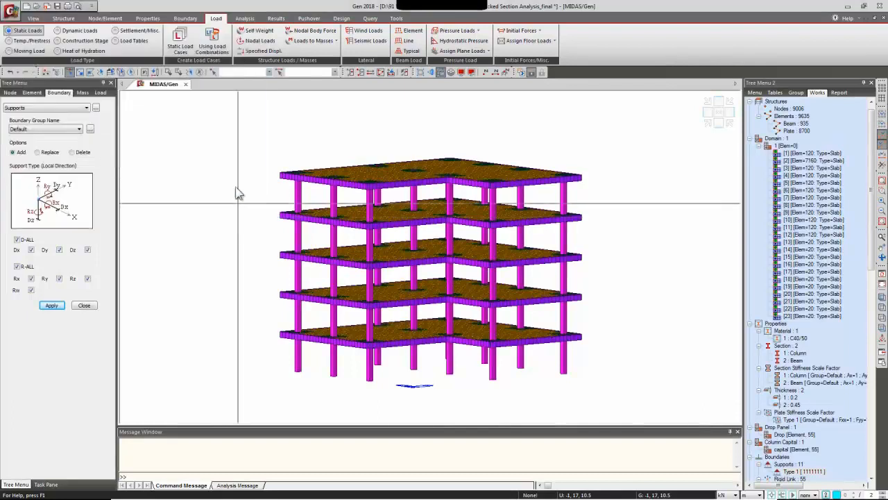
# Add self weight with a Z factor of -1 to the Self weight load case and select its entry under the static loads.
pyautogui.click(261, 33)
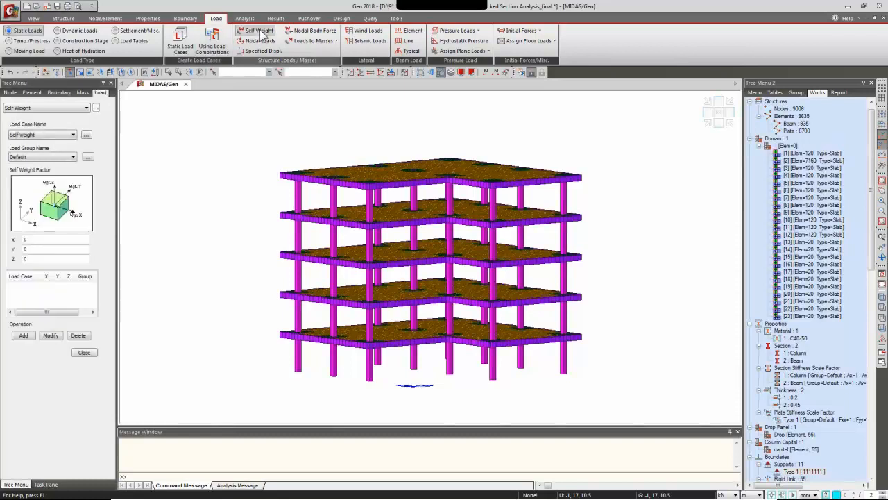
pyautogui.doubleClick(25, 259)
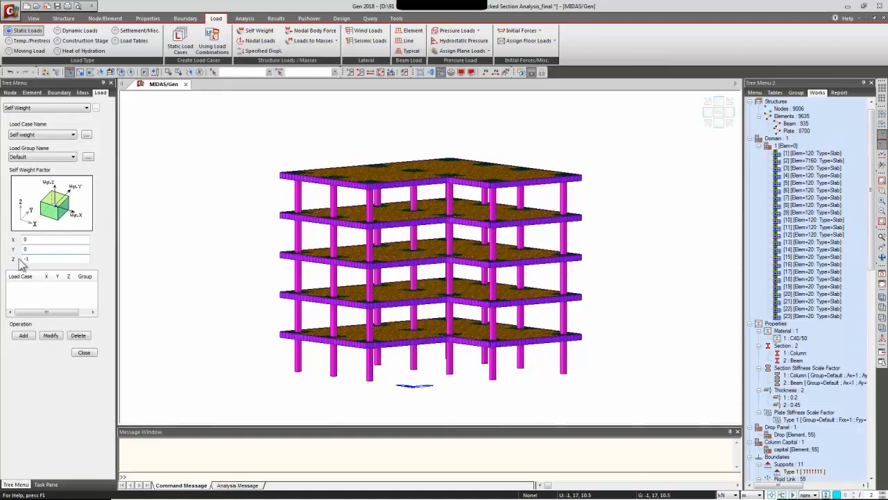
pyautogui.click(25, 335)
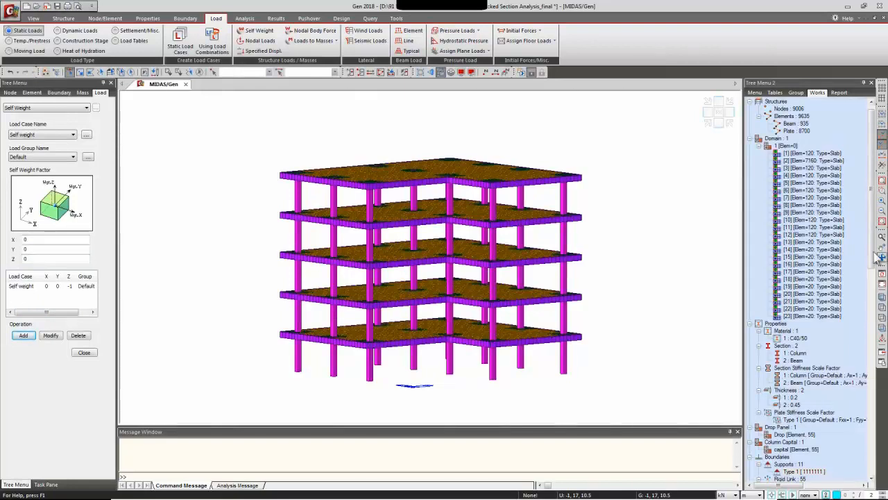
pyautogui.scroll(-3, 874, 288)
pyautogui.moveTo(873, 287); pyautogui.dragTo(876, 466)
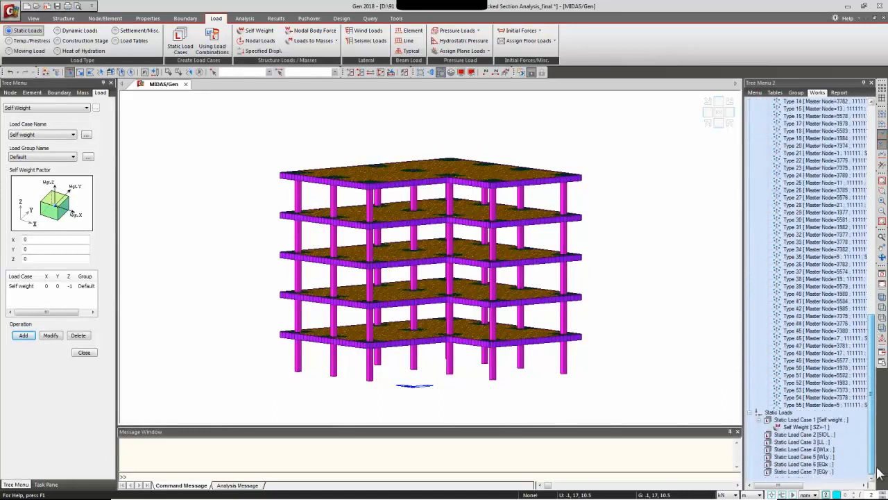
pyautogui.click(802, 427)
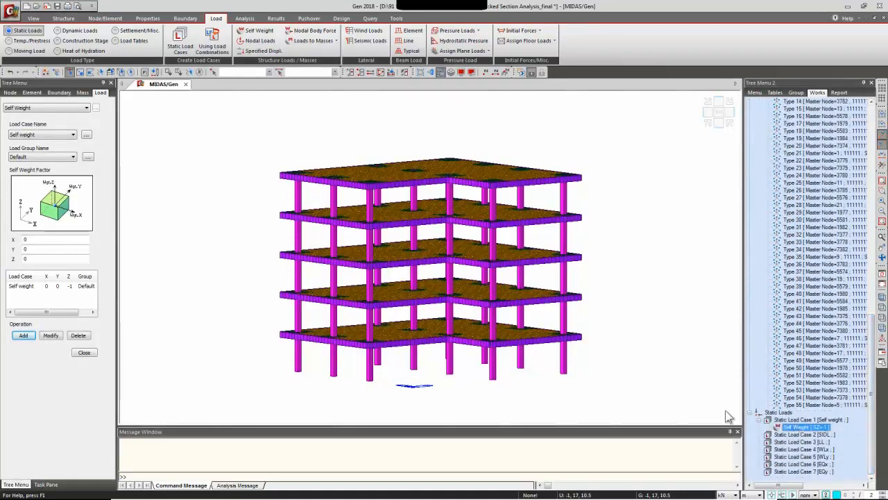
# Convert the Self weight and SIDL load cases to masses in the X, Y direction, each with a scale factor of 1.
pyautogui.click(300, 40)
pyautogui.moveTo(1, 59); pyautogui.dragTo(140, 51)
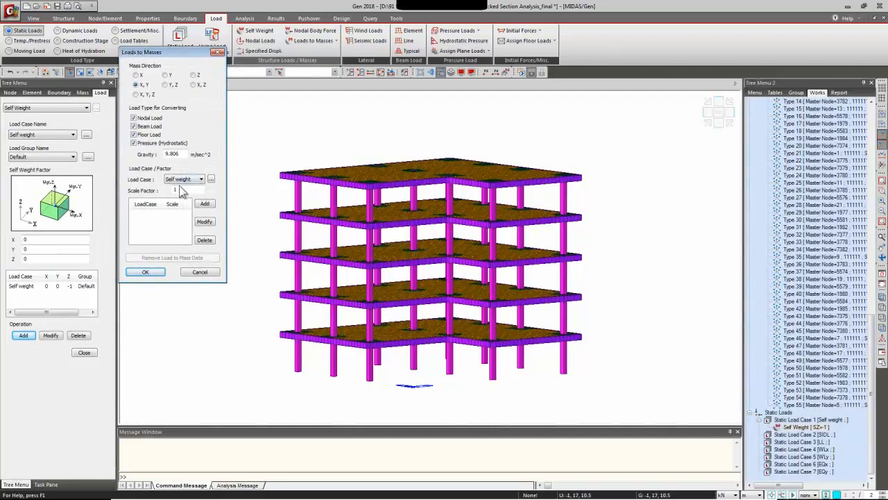
pyautogui.click(204, 204)
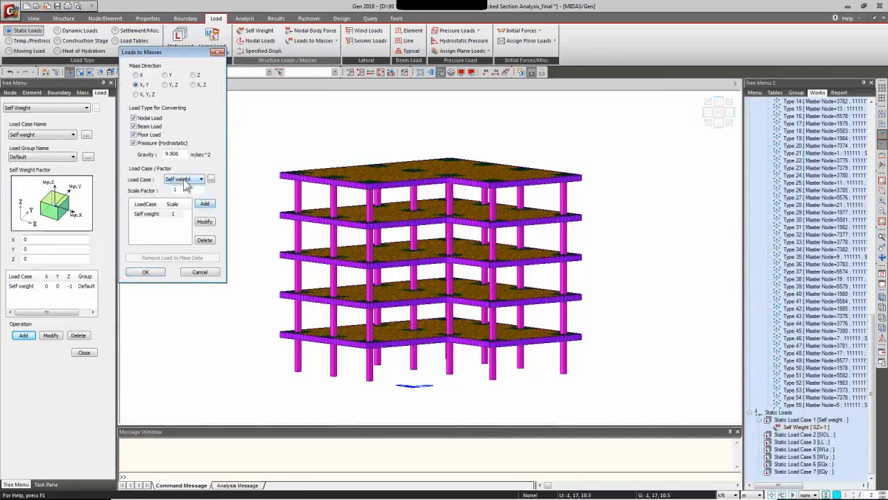
pyautogui.click(184, 182)
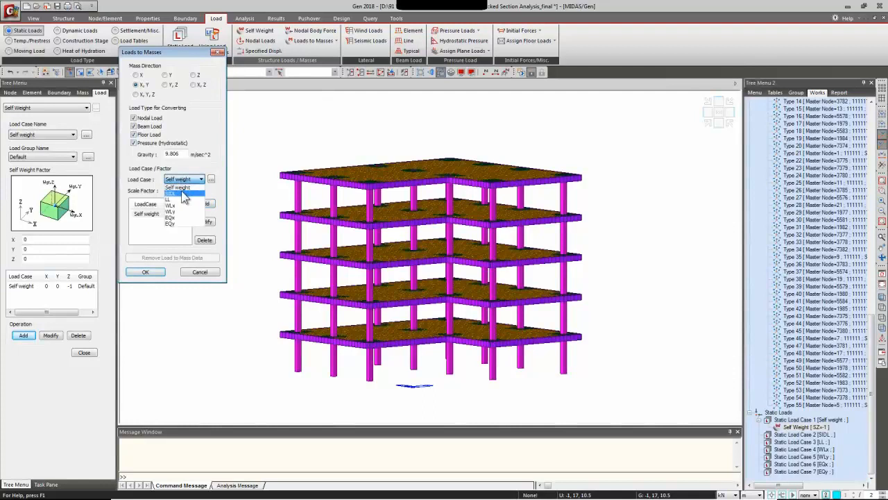
pyautogui.click(184, 195)
pyautogui.click(205, 203)
# Add the LL load case to the mass conversion with a scale factor of 0.25 and finish the conversion.
pyautogui.click(191, 180)
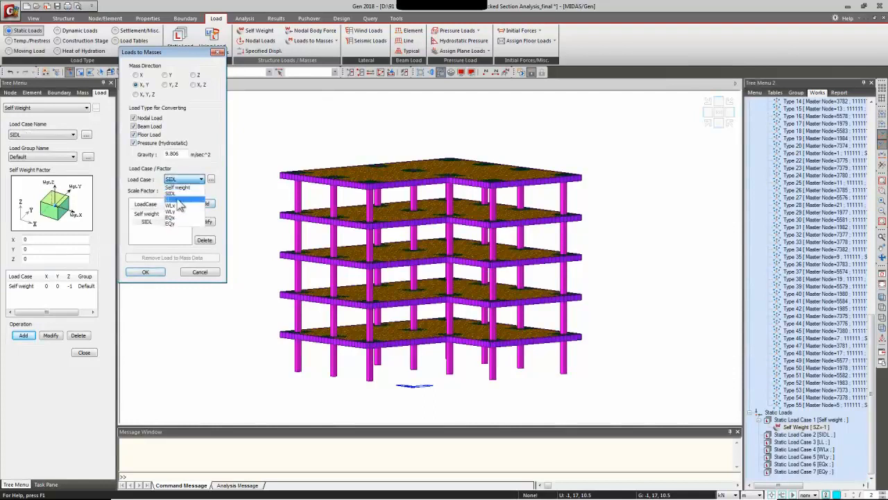
pyautogui.click(176, 200)
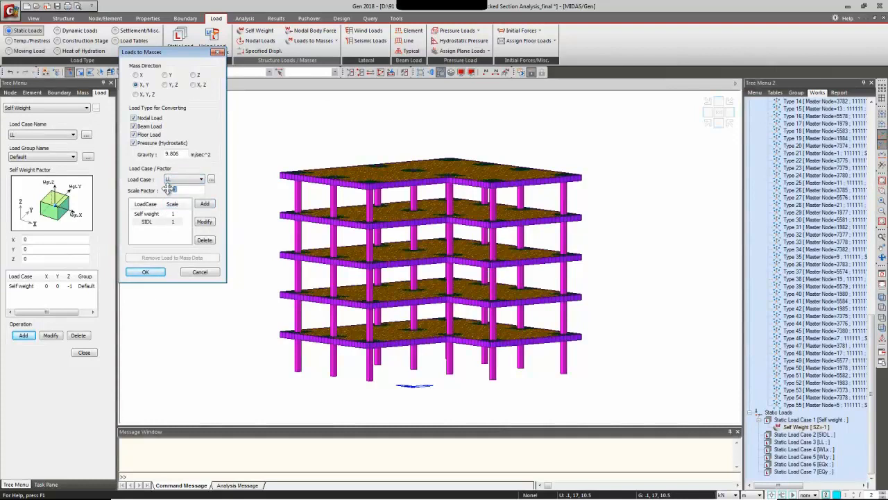
pyautogui.click(186, 192)
pyautogui.write('0.25')
pyautogui.click(211, 205)
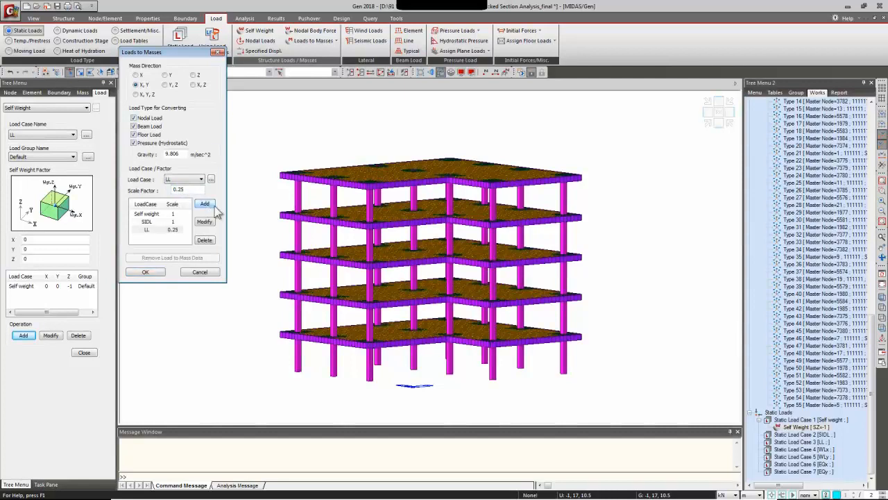
pyautogui.click(143, 272)
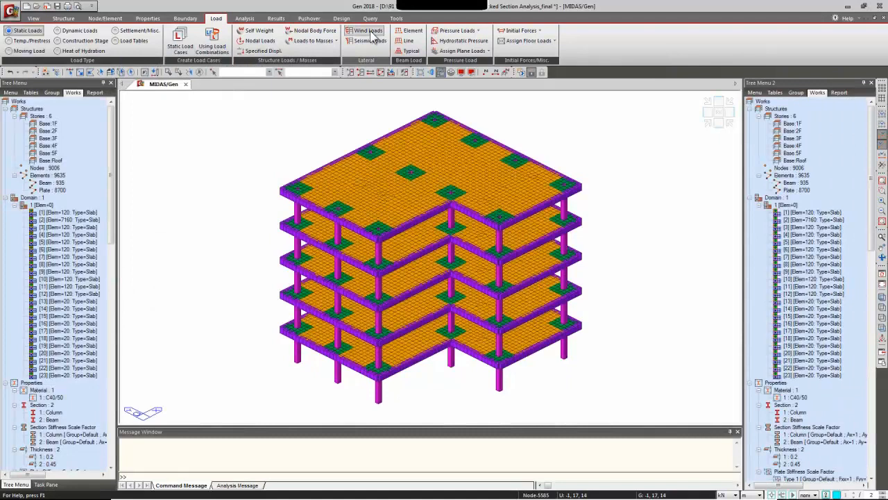
# Start a new Eurocode-1(2005) wind load specification for the WLx load case and set its friction coefficient to 0.01.
pyautogui.moveTo(0, 32); pyautogui.dragTo(147, 45)
pyautogui.click(247, 60)
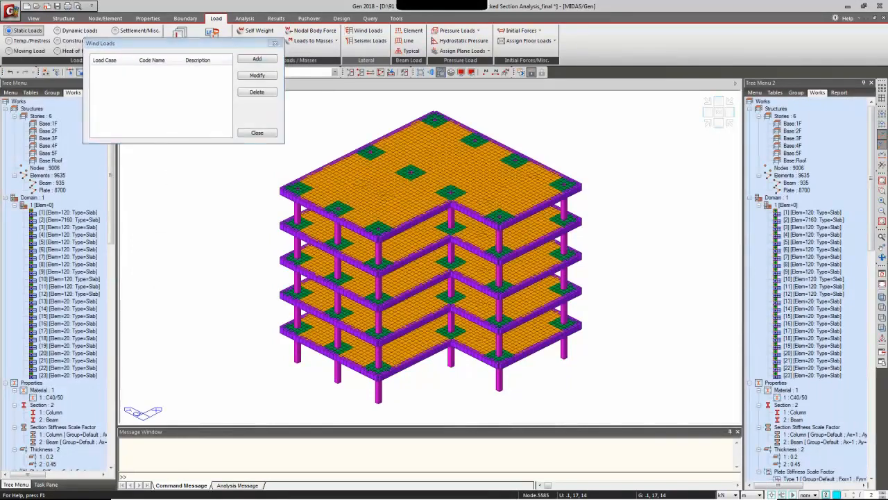
pyautogui.moveTo(233, 57); pyautogui.dragTo(256, 50)
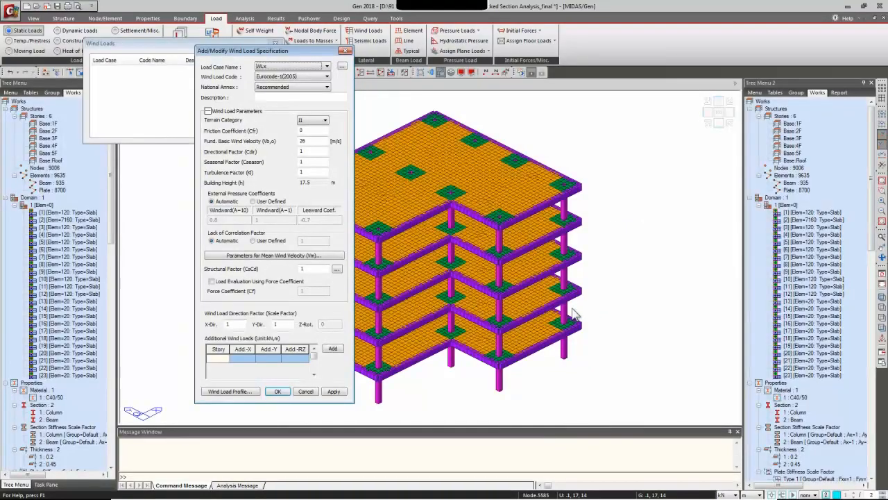
pyautogui.click(307, 127)
pyautogui.write('.05')
pyautogui.press('BackSpace')
pyautogui.write('1')
# Calculate the WLx structural factor (CsCd) with an along wind natural frequency of 0.6358 Hz and accept it.
pyautogui.doubleClick(306, 268)
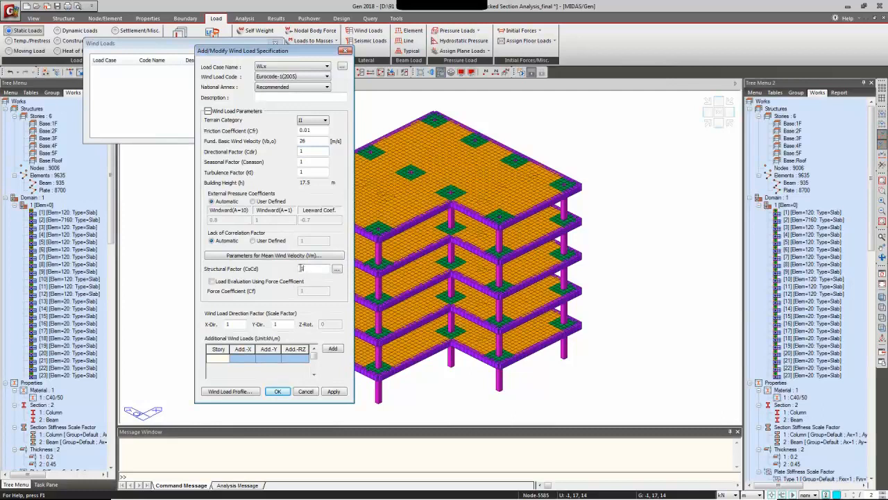
pyautogui.click(338, 270)
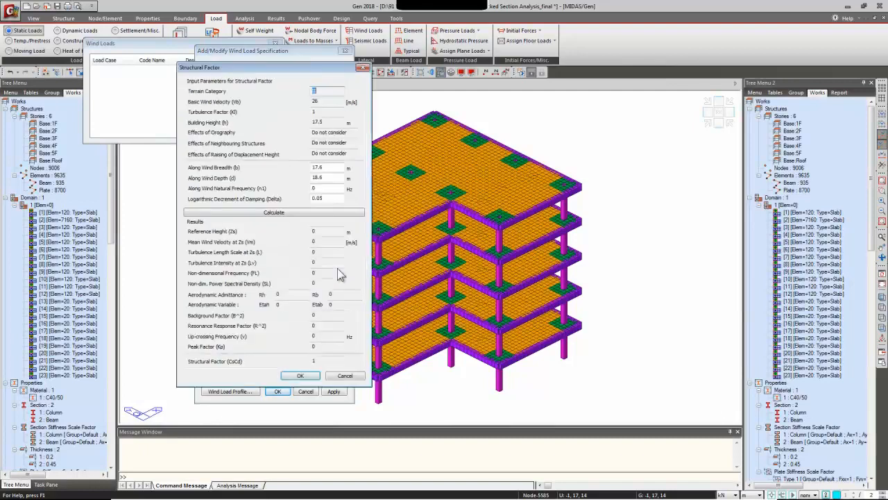
pyautogui.moveTo(275, 72); pyautogui.dragTo(472, 109)
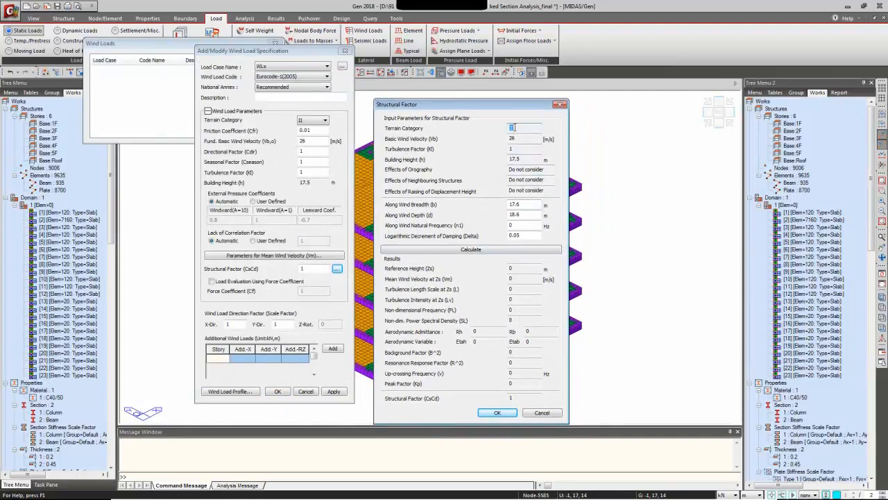
pyautogui.click(527, 226)
pyautogui.write('68')
pyautogui.click(503, 252)
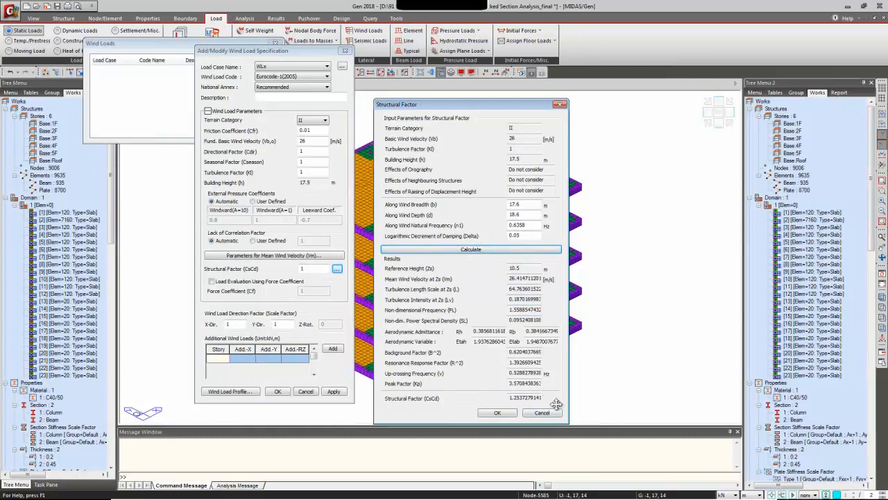
pyautogui.click(495, 412)
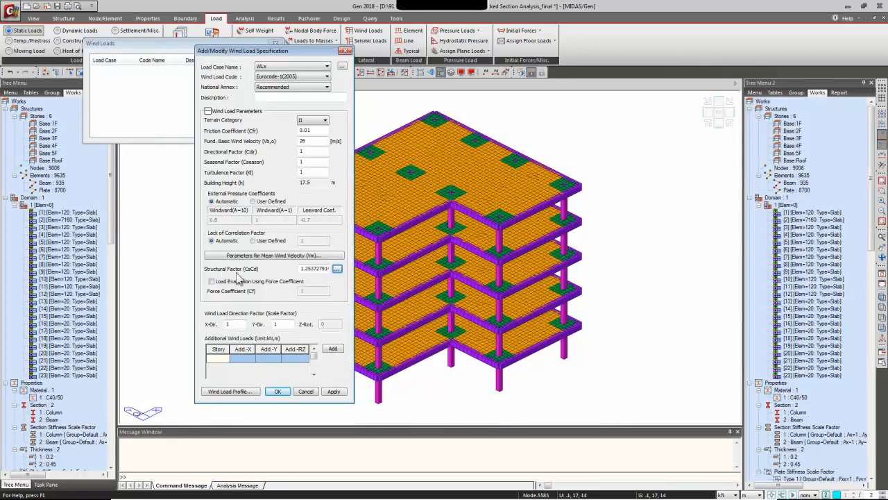
# Set the WLx wind load direction scale factors to 1 in X and 0 in Y.
pyautogui.doubleClick(233, 324)
pyautogui.click(233, 324)
pyautogui.press('Tab')
# Review the wind load profile of WLx as story force, story shear and overturning moment.
pyautogui.click(231, 392)
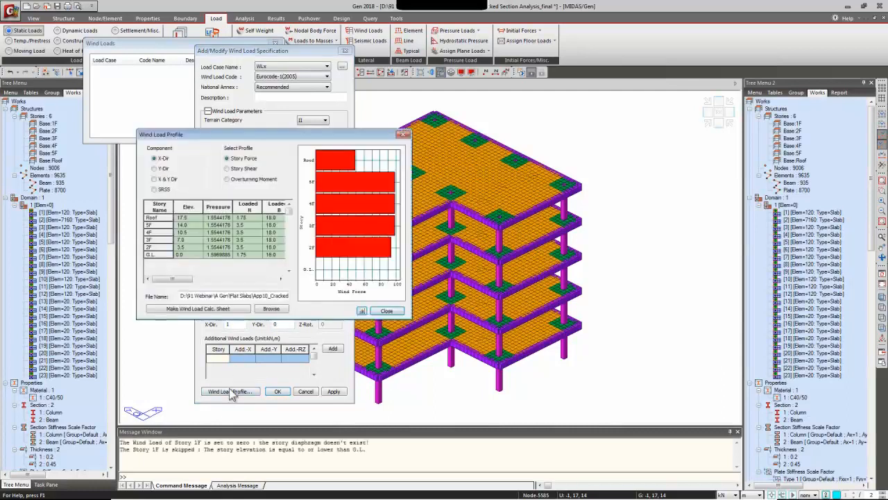
pyautogui.click(248, 169)
pyautogui.click(251, 179)
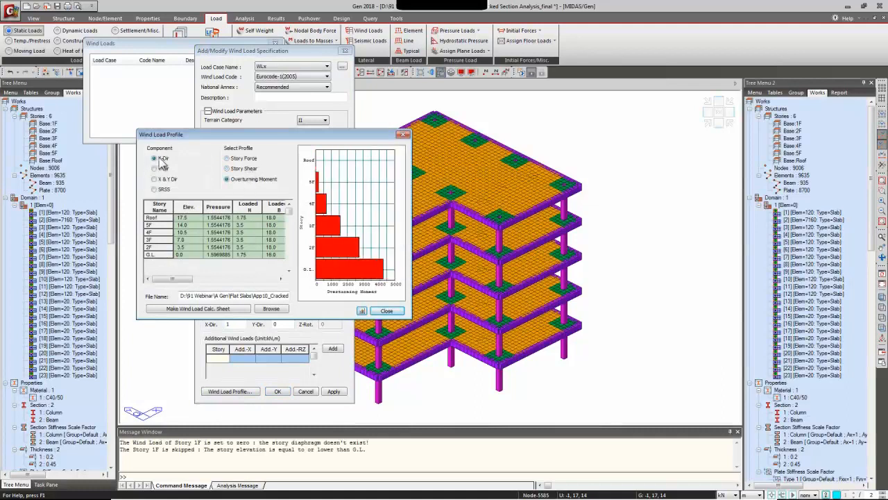
# Generate the wind load calculation sheet and examine its parameters and the X- and Y-direction load generation tables.
pyautogui.click(177, 311)
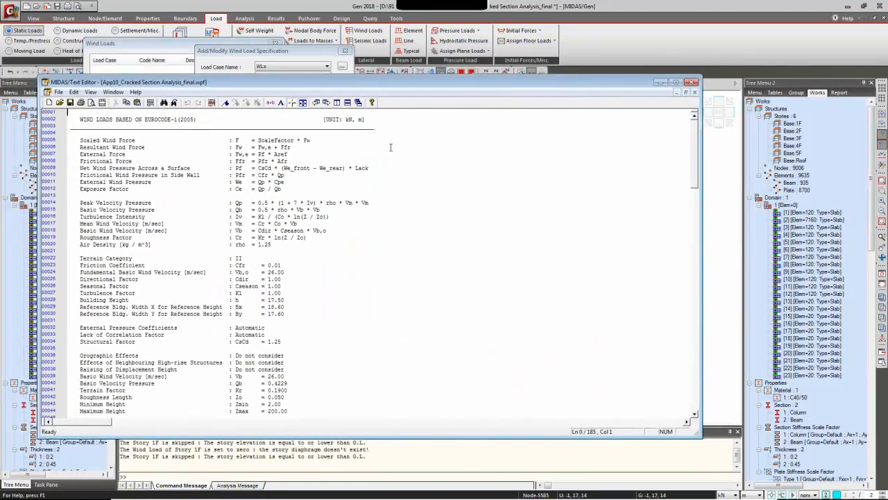
pyautogui.click(295, 294)
pyautogui.scroll(-9, 413, 274)
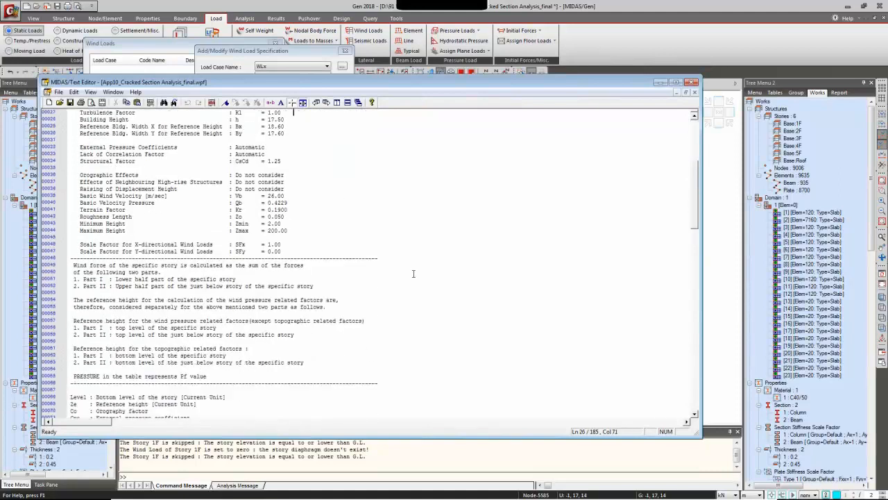
pyautogui.scroll(-15, 413, 274)
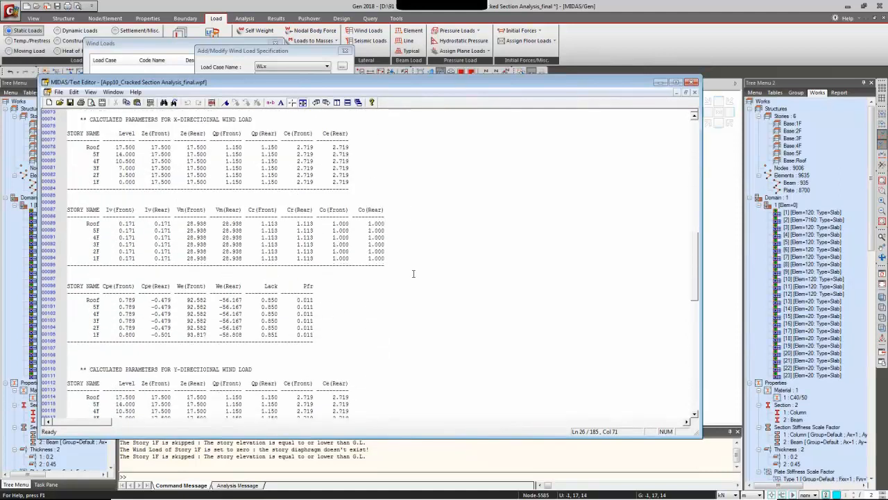
pyautogui.scroll(-11, 414, 273)
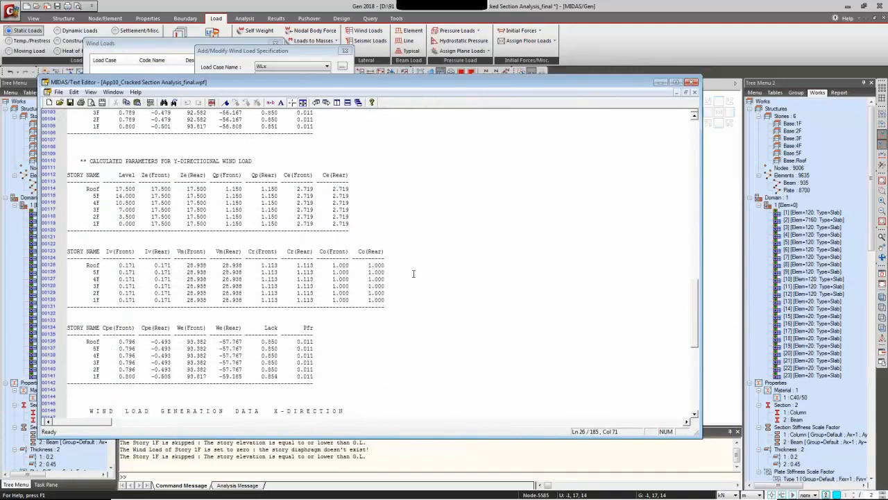
pyautogui.scroll(-5, 414, 273)
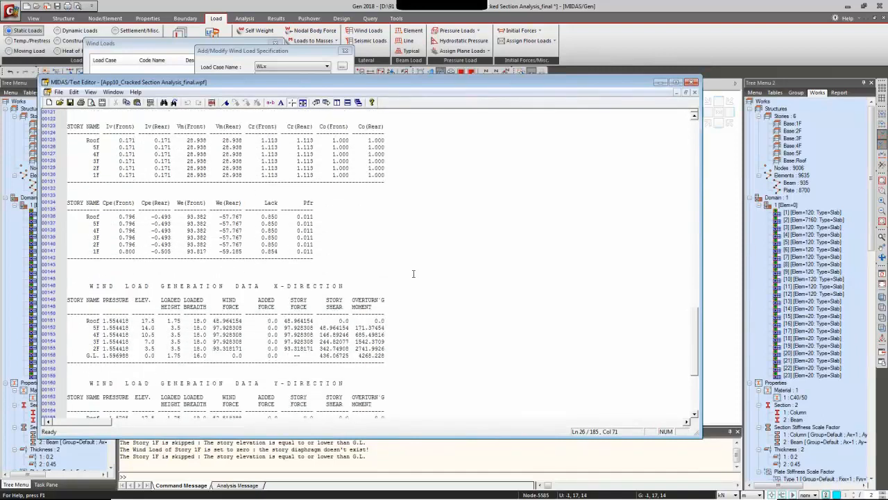
pyautogui.scroll(-3, 413, 274)
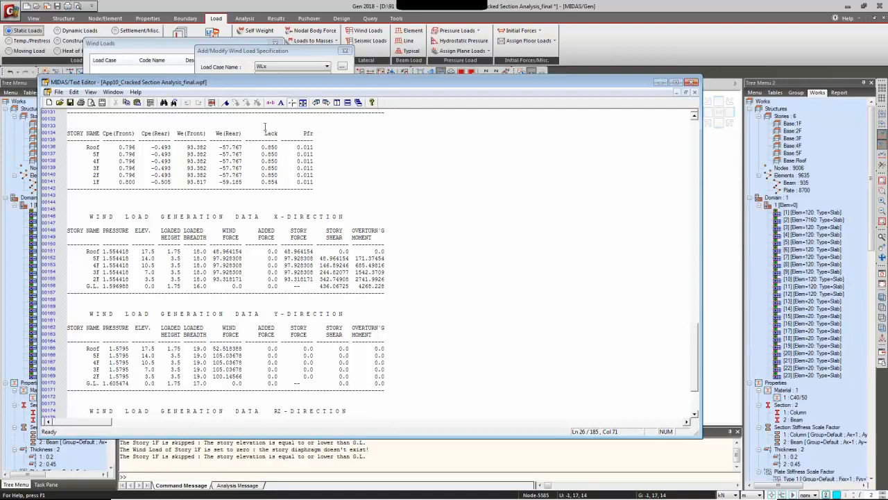
pyautogui.scroll(12, 271, 200)
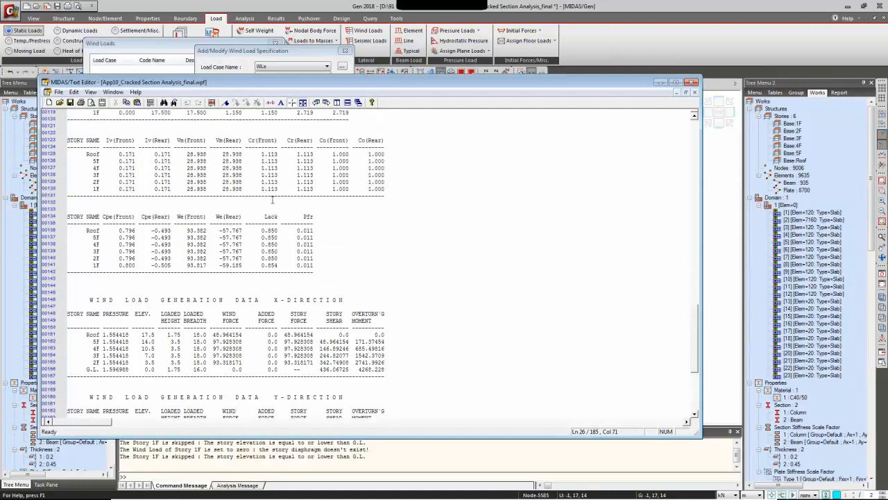
pyautogui.scroll(20, 273, 199)
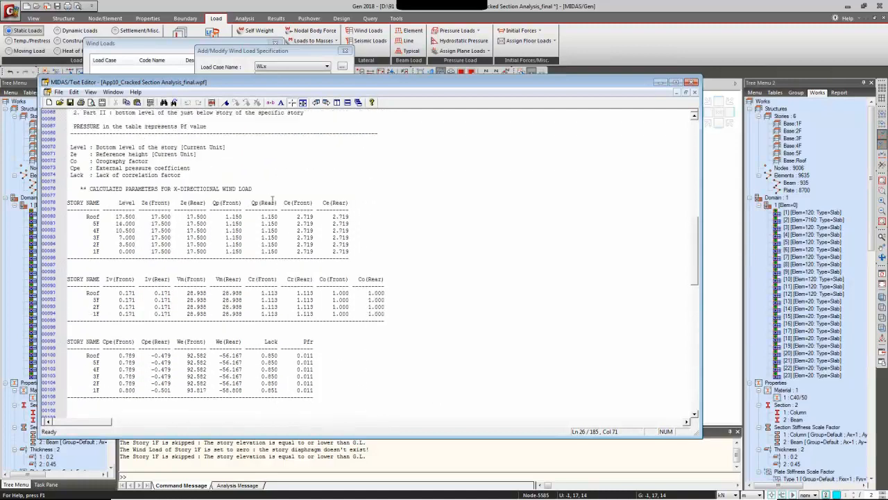
pyautogui.scroll(9, 272, 197)
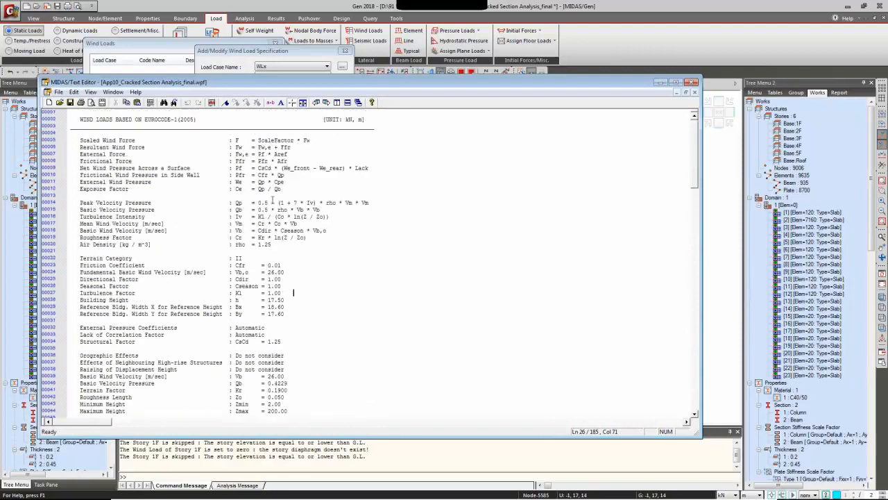
pyautogui.click(693, 84)
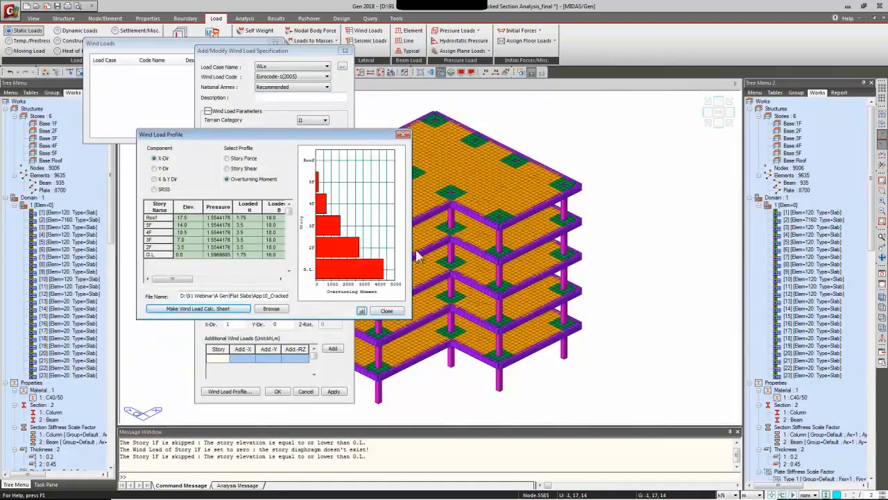
pyautogui.click(388, 311)
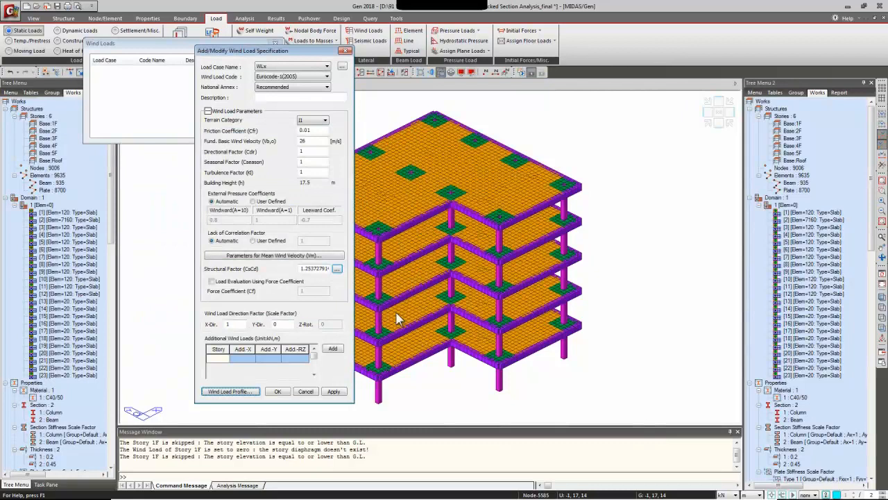
# Apply the WLx wind load specification and open the choice of load case for another specification.
pyautogui.click(333, 391)
pyautogui.click(268, 67)
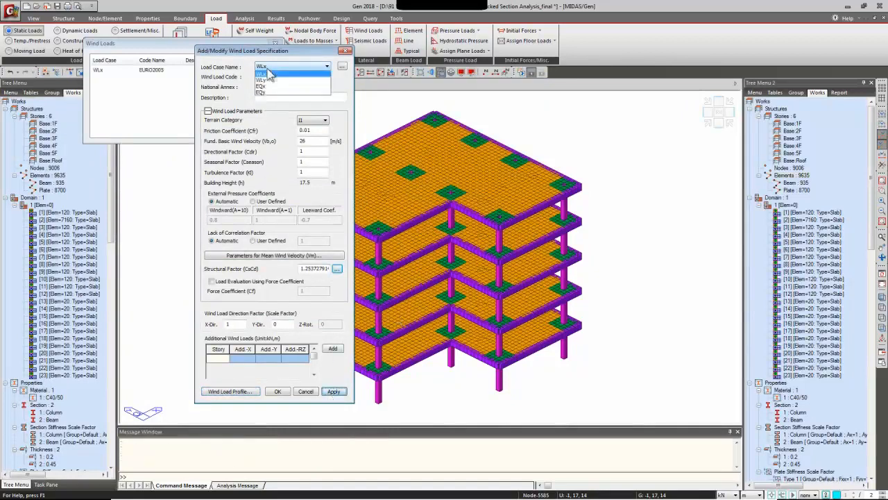
# Add the wind load for case WLy with an X-direction scale factor of 0 and a Y-direction scale factor of 1.
pyautogui.click(268, 80)
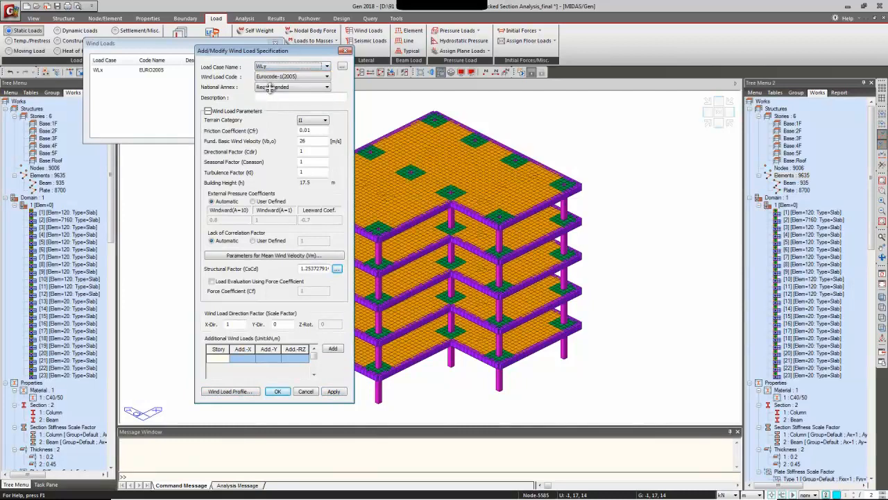
pyautogui.doubleClick(226, 324)
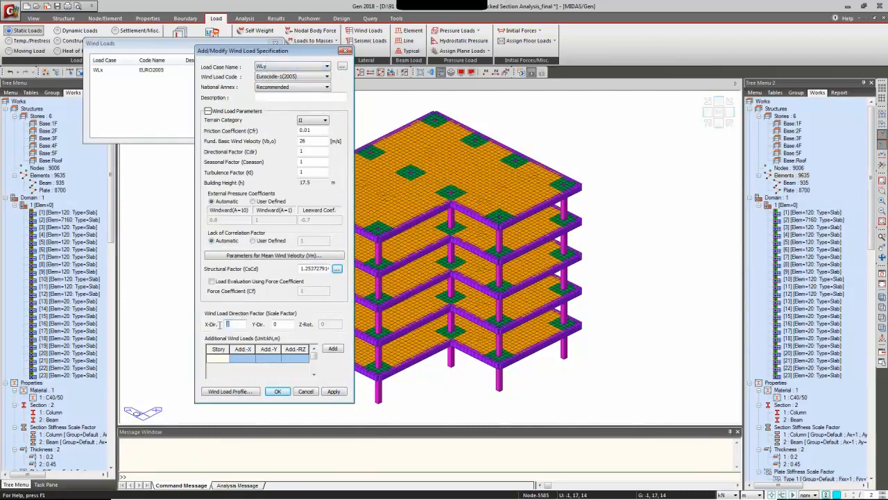
pyautogui.write('0')
pyautogui.press('Tab')
pyautogui.write('1')
pyautogui.click(277, 392)
# Recalculate the WLy wind load's structural factor with an along-wind natural frequency of 0.7953 Hz and save the wind load.
pyautogui.click(152, 78)
pyautogui.click(257, 75)
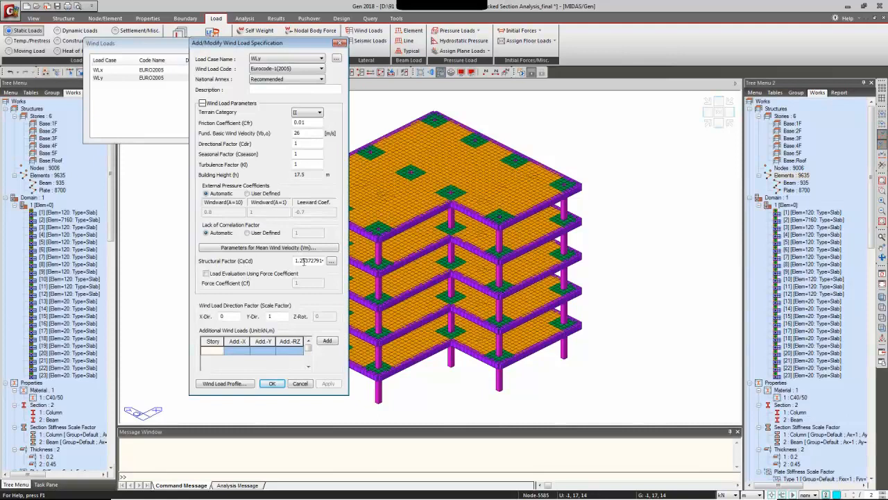
pyautogui.click(330, 262)
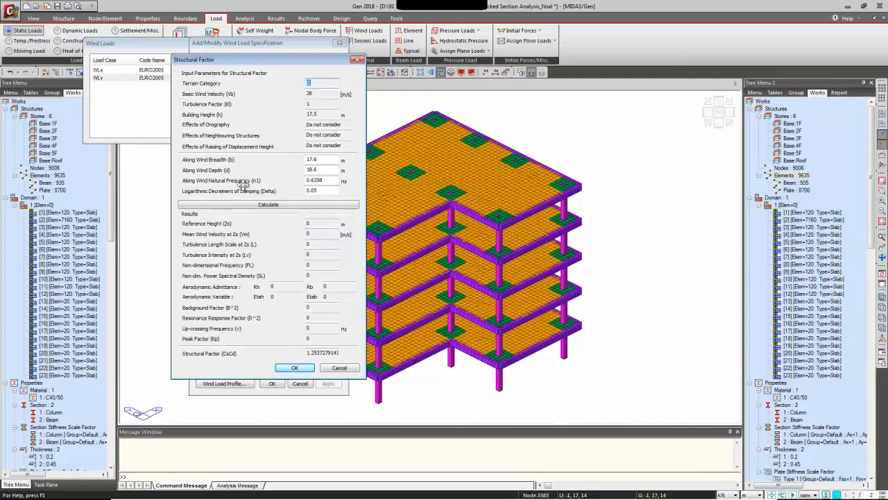
pyautogui.moveTo(323, 180); pyautogui.dragTo(315, 179)
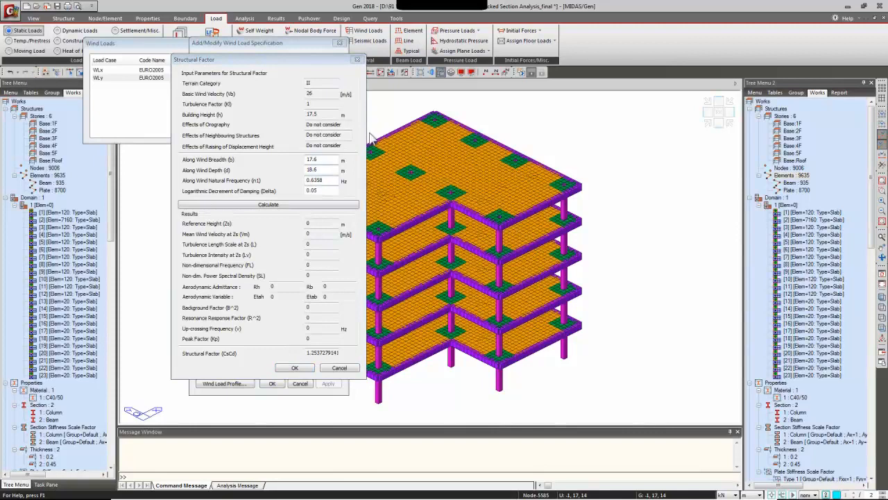
pyautogui.moveTo(324, 180); pyautogui.dragTo(318, 180)
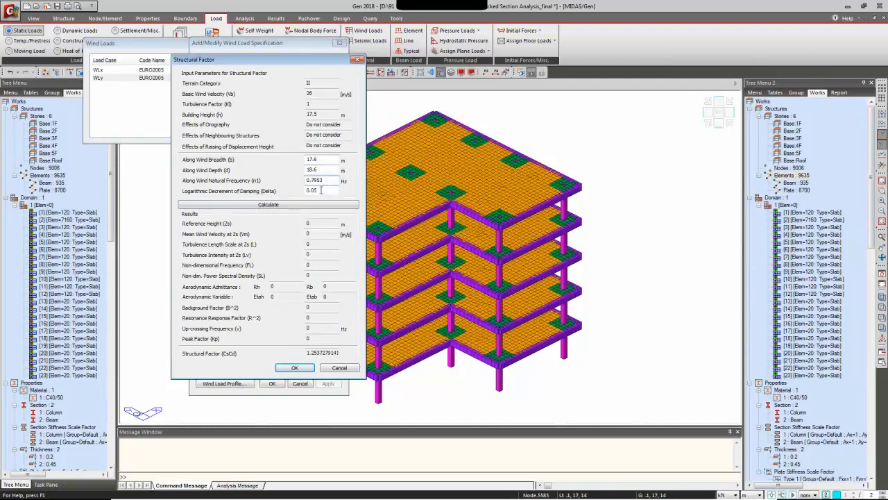
pyautogui.click(315, 205)
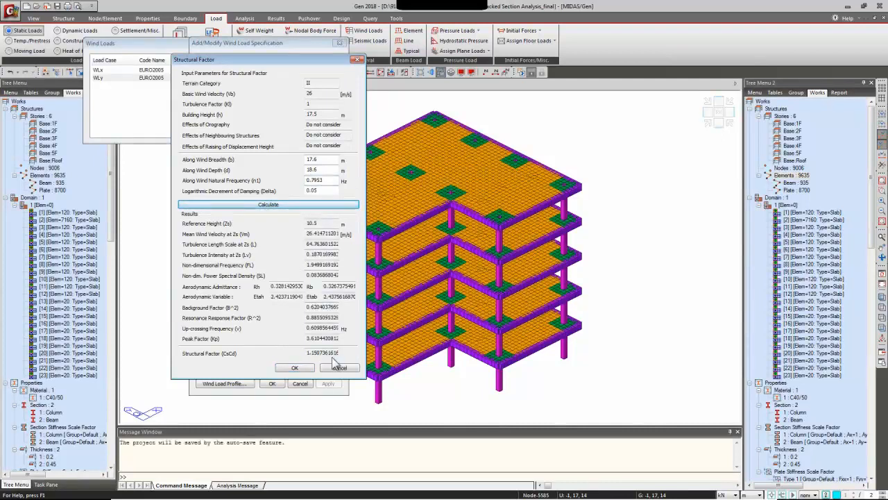
pyautogui.click(294, 369)
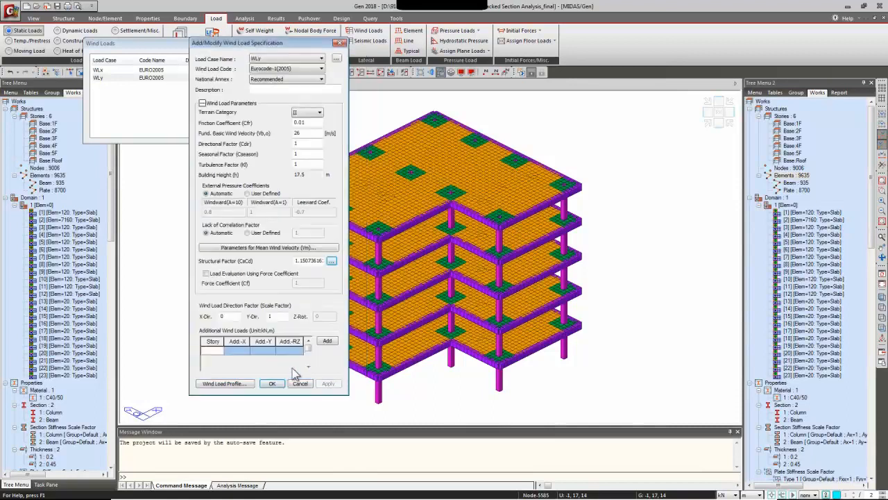
pyautogui.click(277, 384)
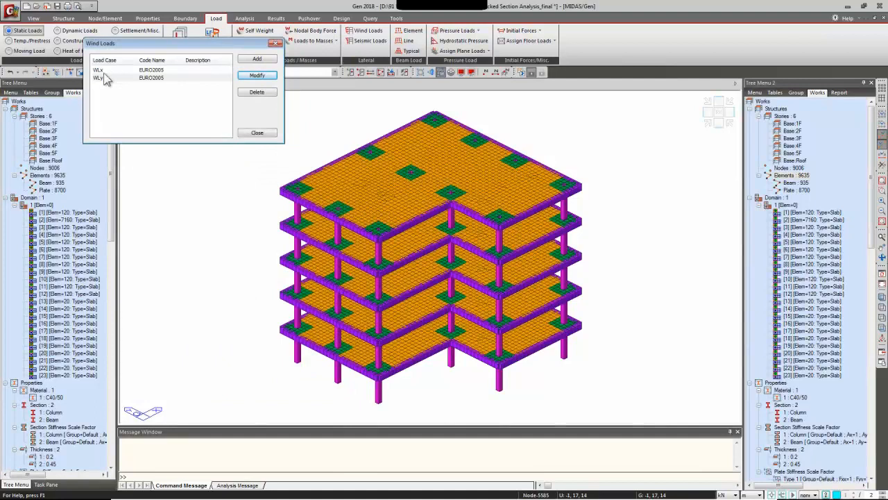
pyautogui.click(258, 133)
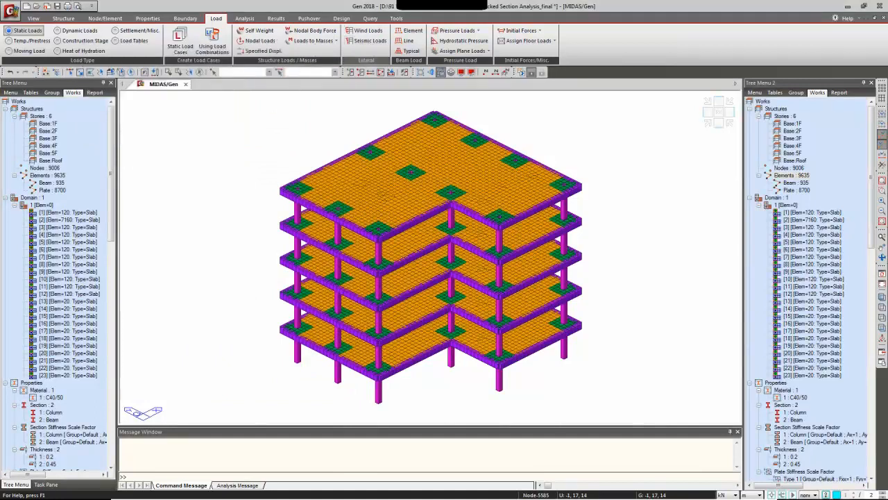
# Start a new static seismic load for case EQx using Eurocode-8(2004).
pyautogui.click(370, 43)
pyautogui.click(264, 45)
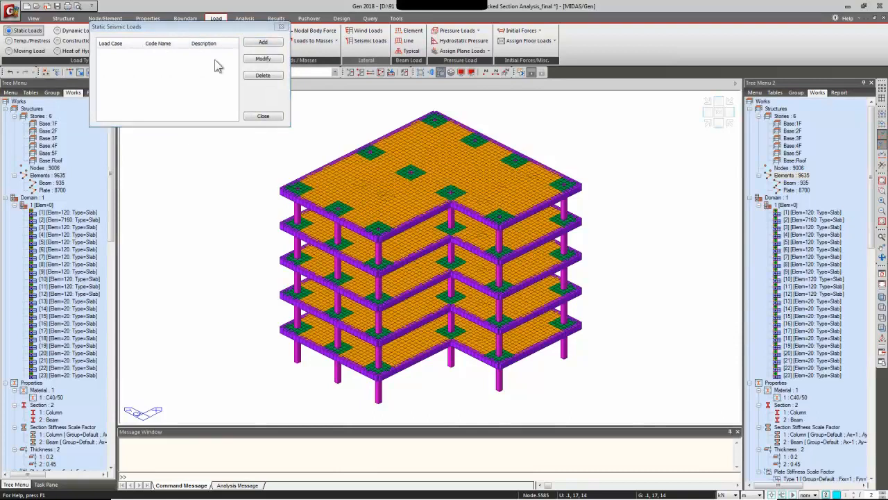
pyautogui.moveTo(179, 59); pyautogui.dragTo(203, 54)
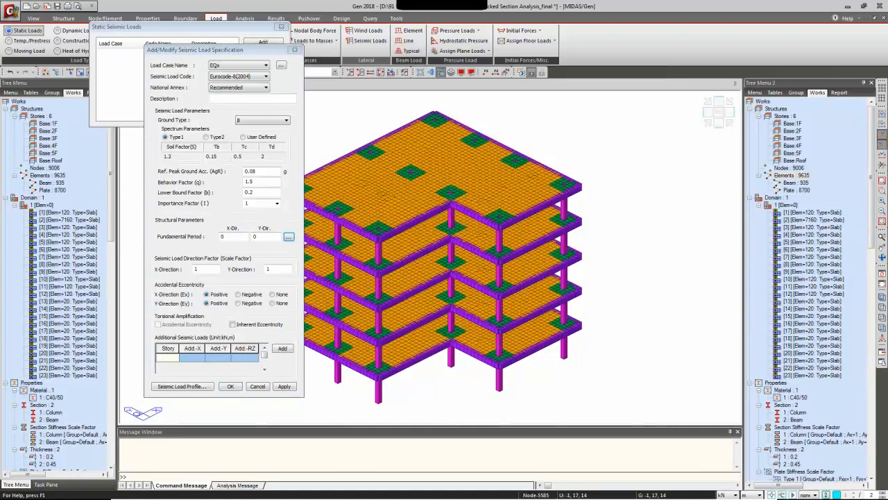
# Calculate both EQx fundamental periods with T = 0.075H^(3/4), using a Y-direction scale factor of 0 and no accidental eccentricity.
pyautogui.click(288, 237)
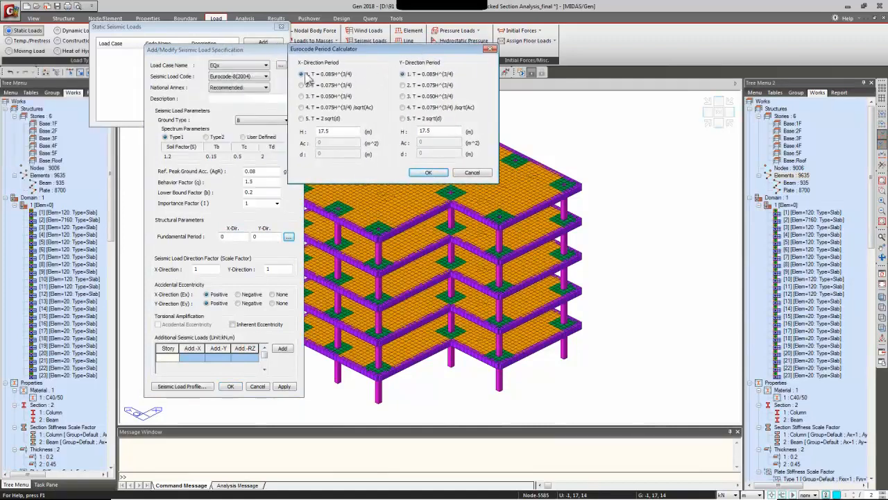
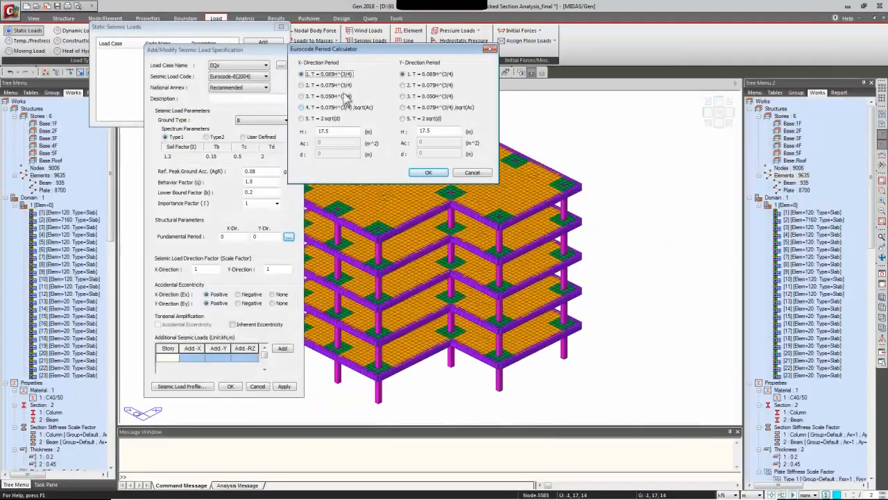
pyautogui.click(339, 84)
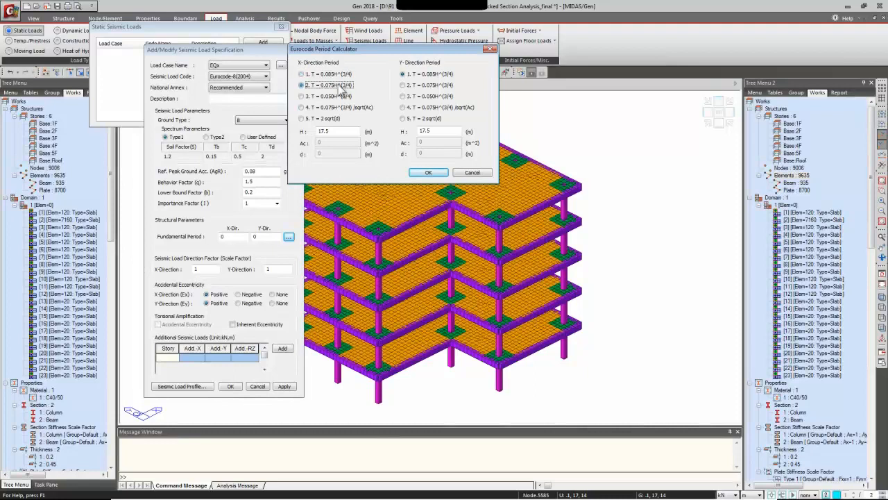
pyautogui.click(420, 85)
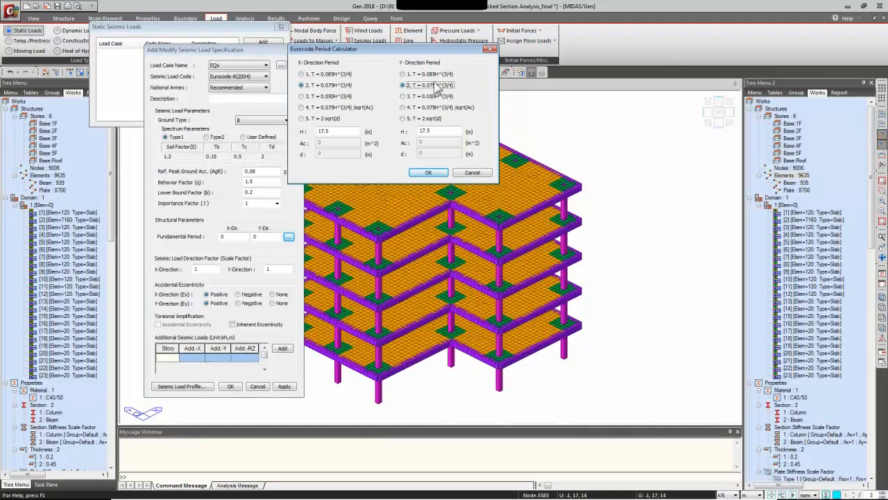
pyautogui.click(428, 172)
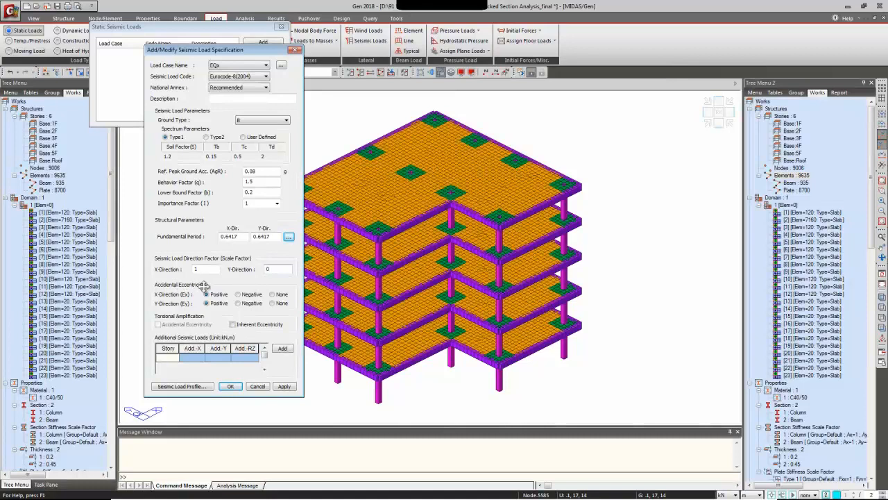
pyautogui.click(279, 296)
pyautogui.click(279, 305)
# Review the EQx seismic load profile for story force, story shear and overturning moment, including the story table.
pyautogui.click(181, 389)
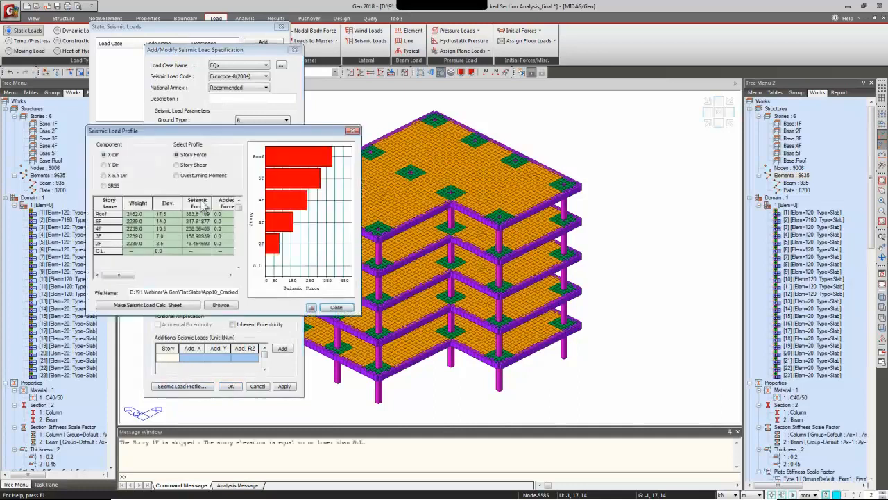
pyautogui.click(194, 165)
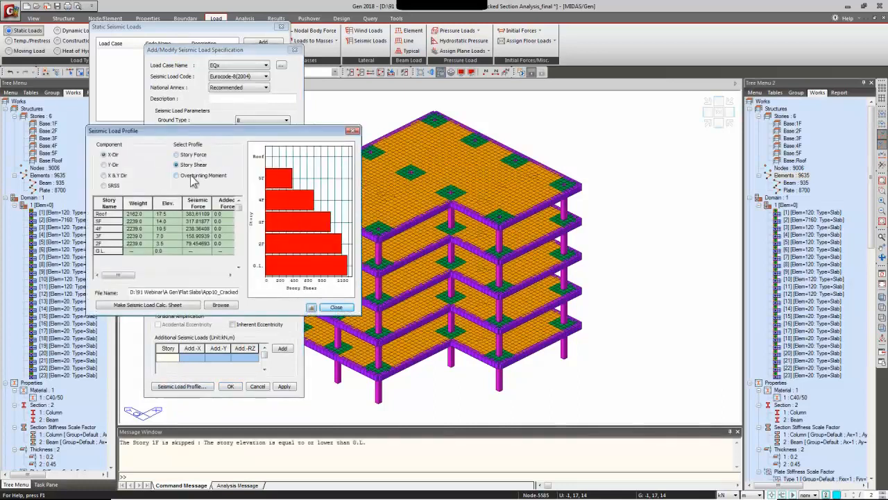
pyautogui.click(194, 176)
pyautogui.moveTo(118, 275); pyautogui.dragTo(161, 279)
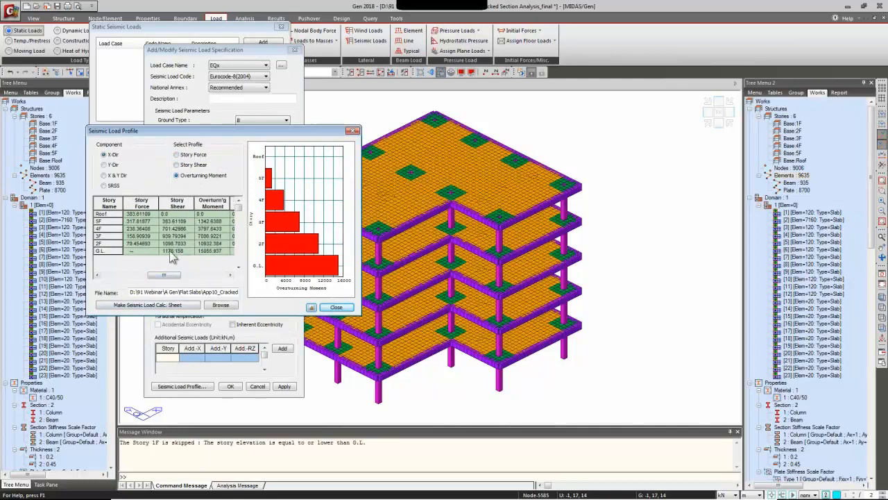
# Generate the seismic load calculation sheet for EQx and review its X- and Y-direction load data.
pyautogui.click(160, 305)
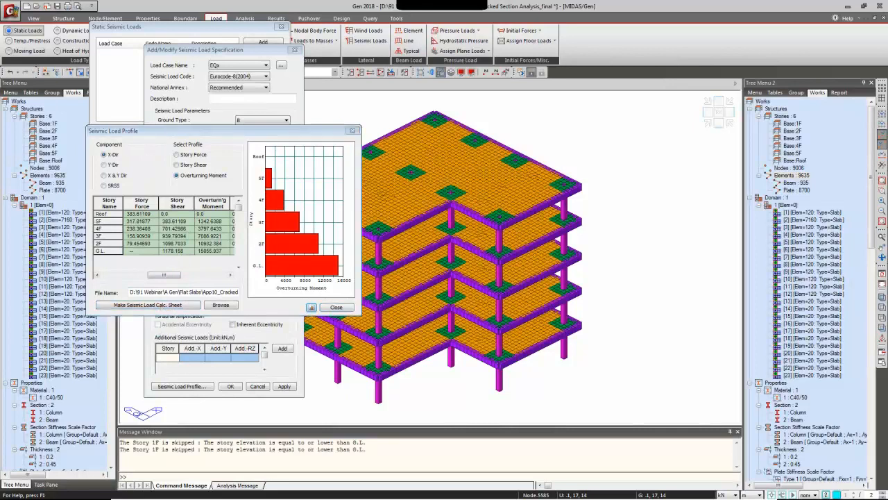
pyautogui.scroll(-3, 450, 293)
pyautogui.scroll(-20, 449, 293)
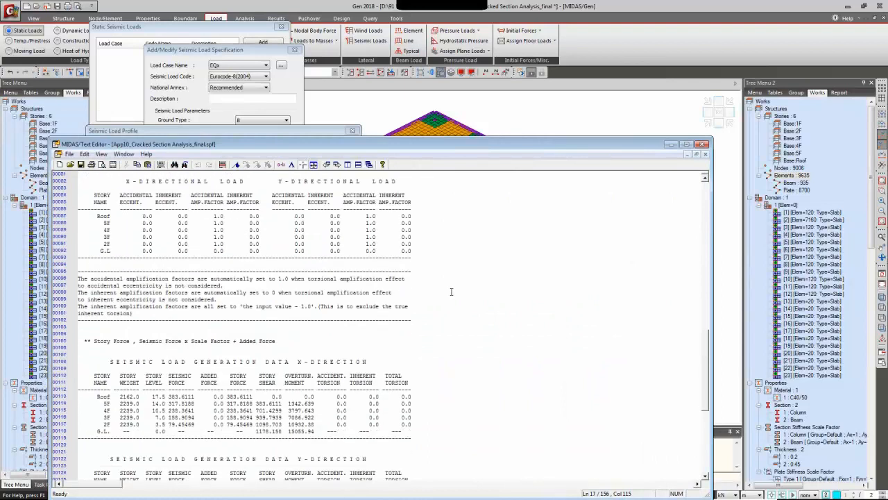
pyautogui.scroll(-3, 451, 291)
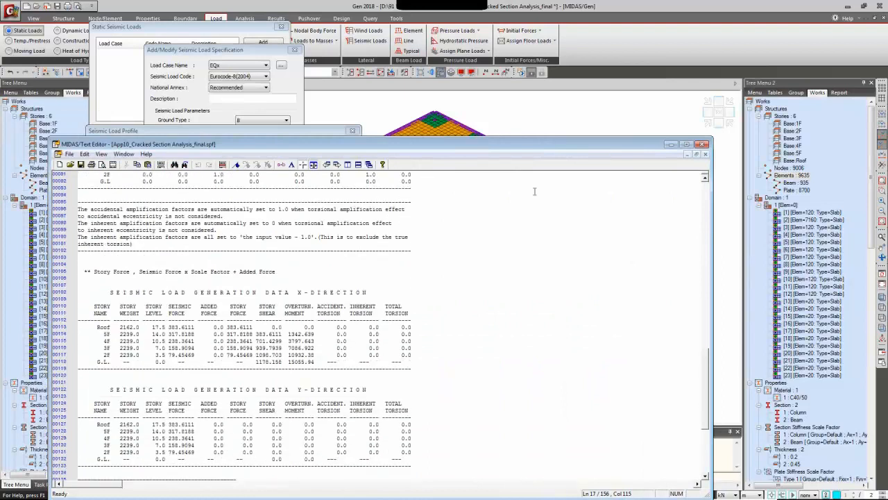
pyautogui.click(704, 145)
pyautogui.click(344, 310)
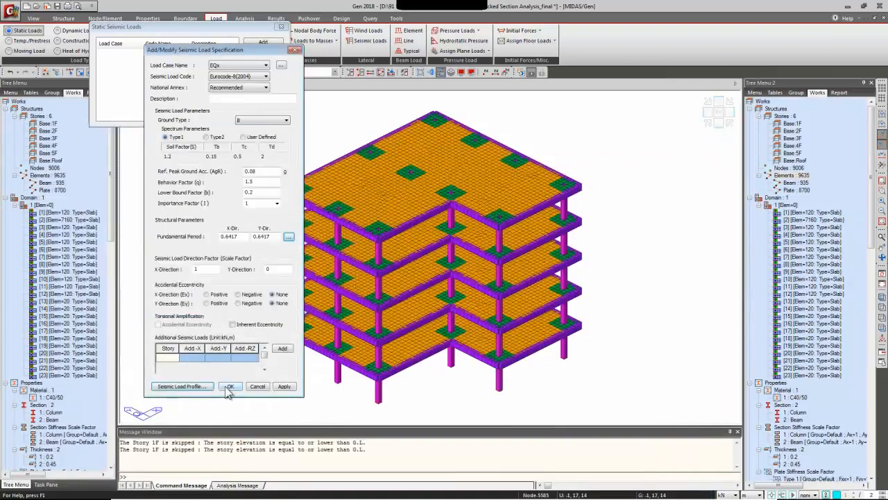
# Apply the EQx seismic load and add EQy with an X-direction scale factor of 0 and a Y-direction scale factor of 1.
pyautogui.click(284, 386)
pyautogui.click(236, 65)
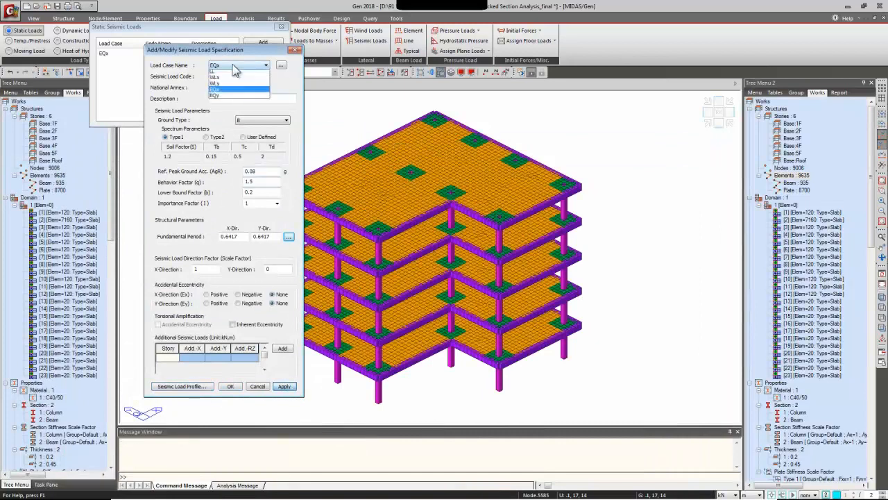
pyautogui.click(219, 95)
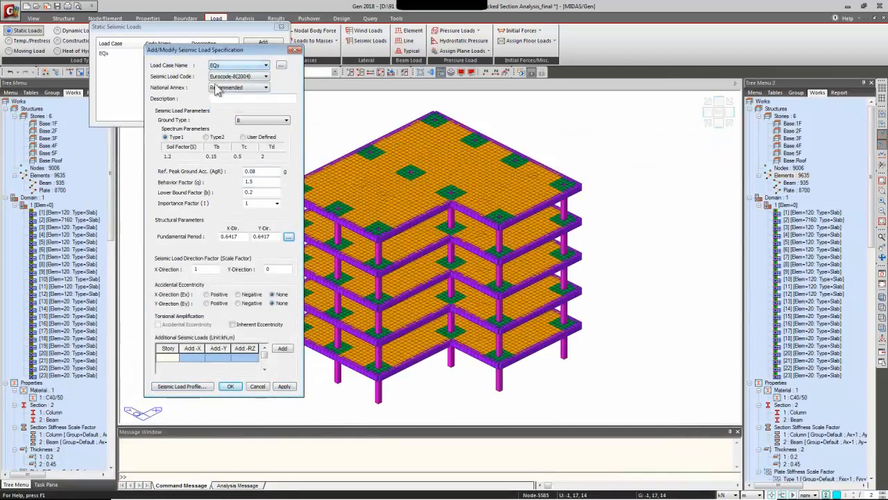
pyautogui.click(203, 269)
pyautogui.write('0')
pyautogui.doubleClick(267, 269)
pyautogui.write('1')
pyautogui.click(231, 386)
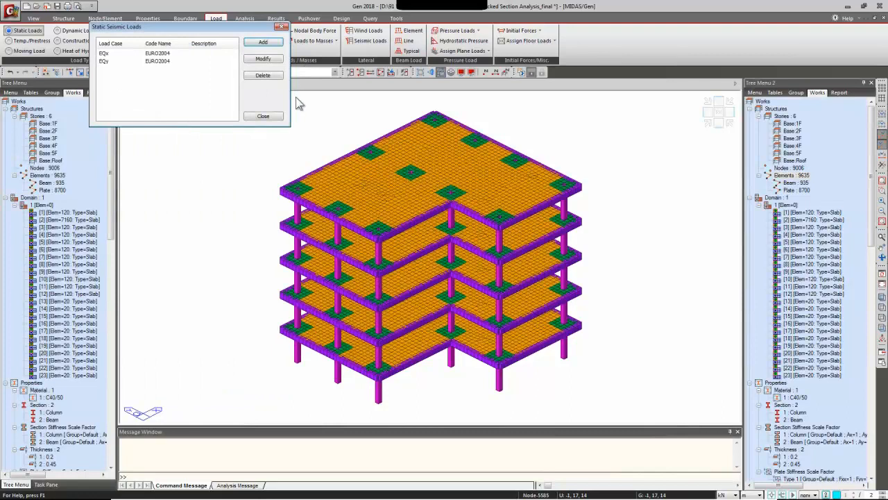
pyautogui.click(265, 117)
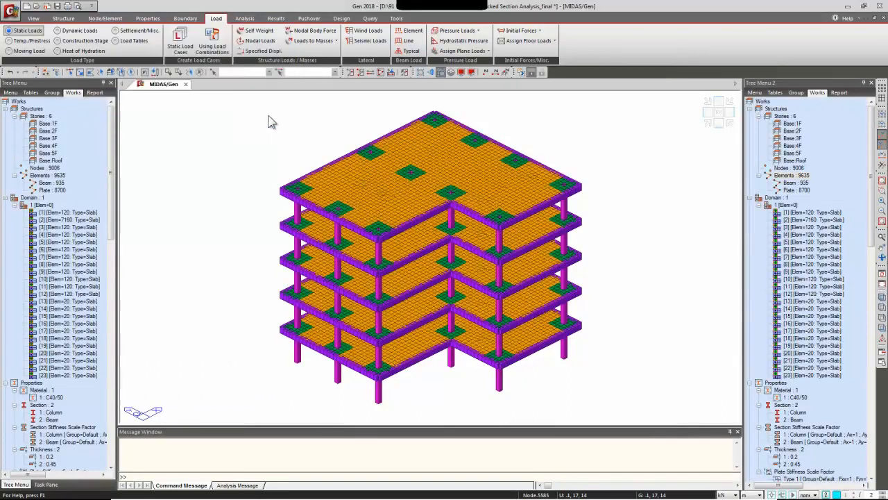
# Set pressure loads to be assigned by load type and start defining a load type named typical.
pyautogui.click(449, 32)
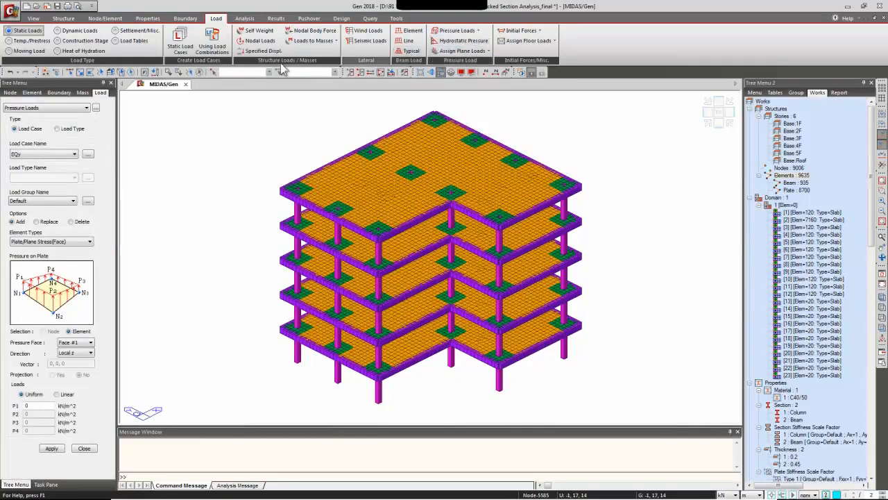
pyautogui.click(33, 155)
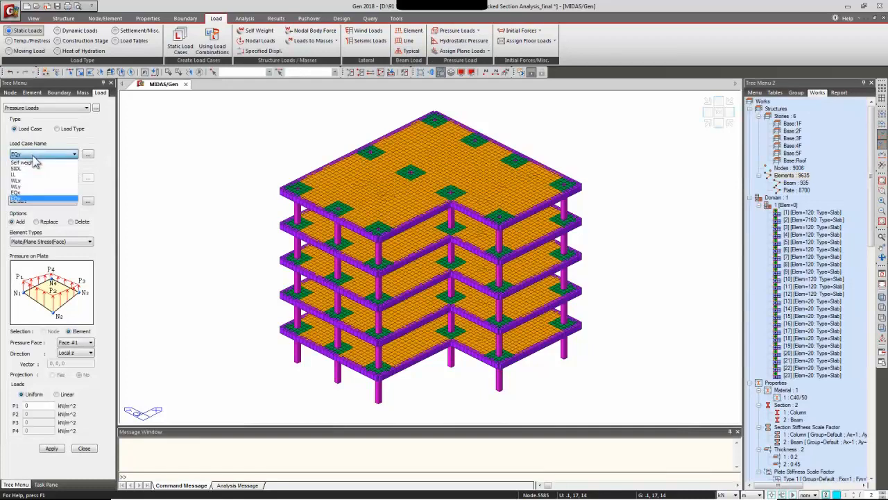
pyautogui.click(30, 141)
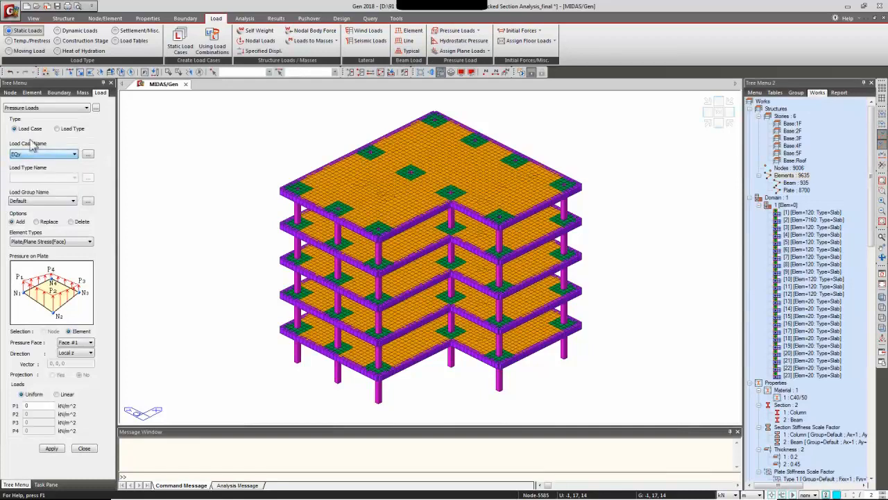
pyautogui.click(70, 129)
pyautogui.click(87, 178)
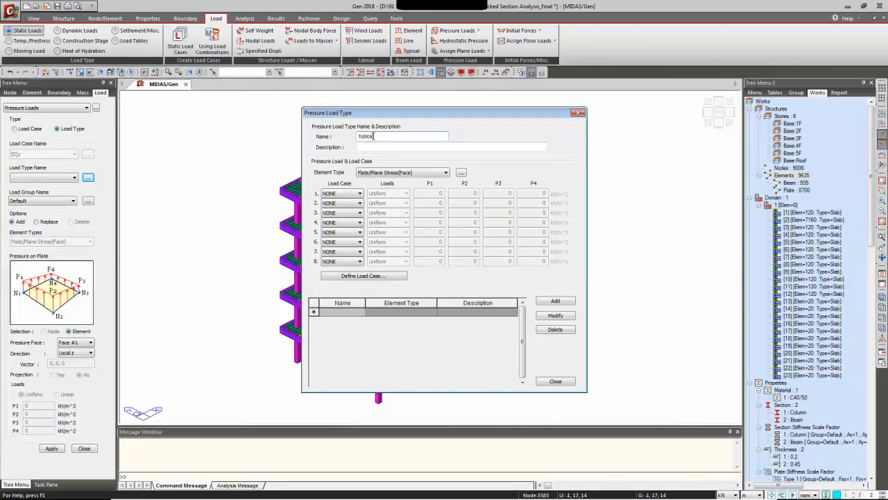
# Give the typical load type uniform plate pressures of -1 kN/m^2 for SIDL and -2.5 kN/m^2 for LL.
pyautogui.click(350, 193)
pyautogui.click(350, 214)
pyautogui.click(350, 202)
pyautogui.click(345, 231)
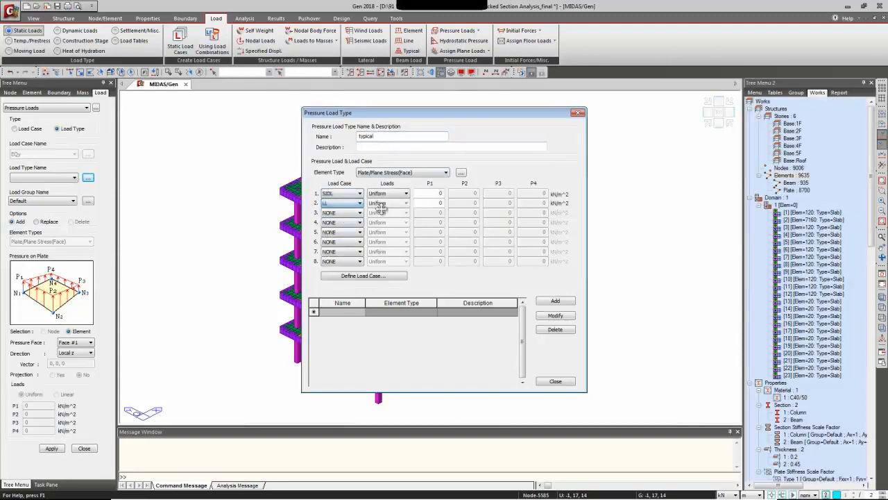
pyautogui.click(430, 193)
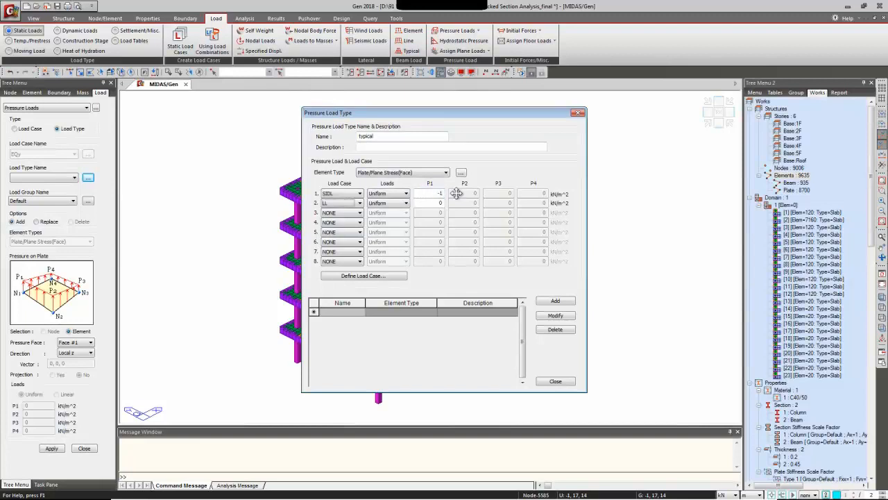
pyautogui.press('Return')
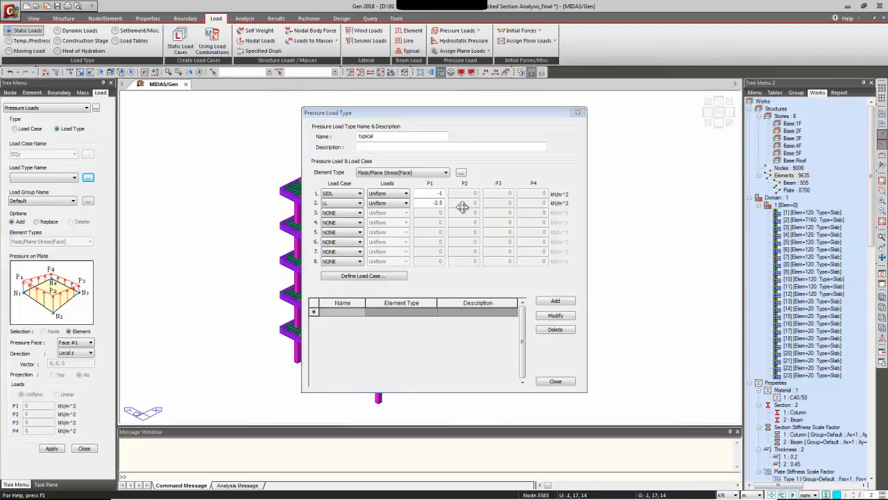
# Check the pressure values against the load application slide and add the typical pressure load type to the list.
pyautogui.hotkey('alt', 'Tab')
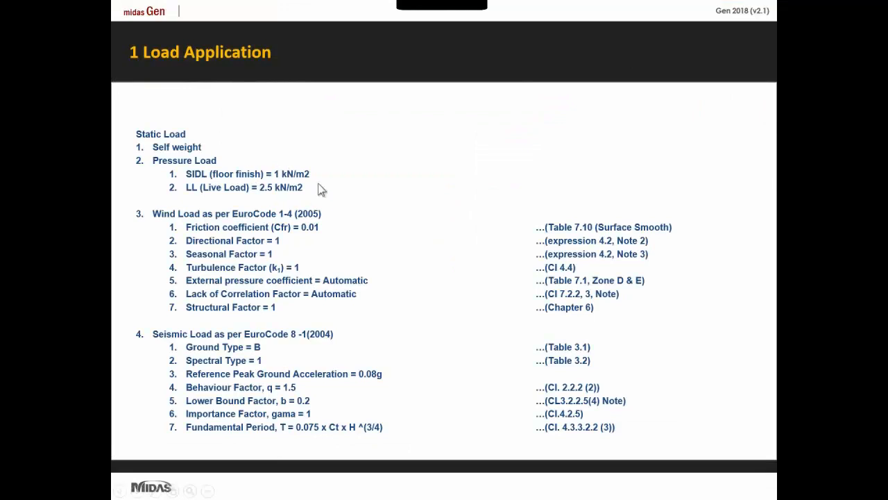
pyautogui.hotkey('alt', 'Tab')
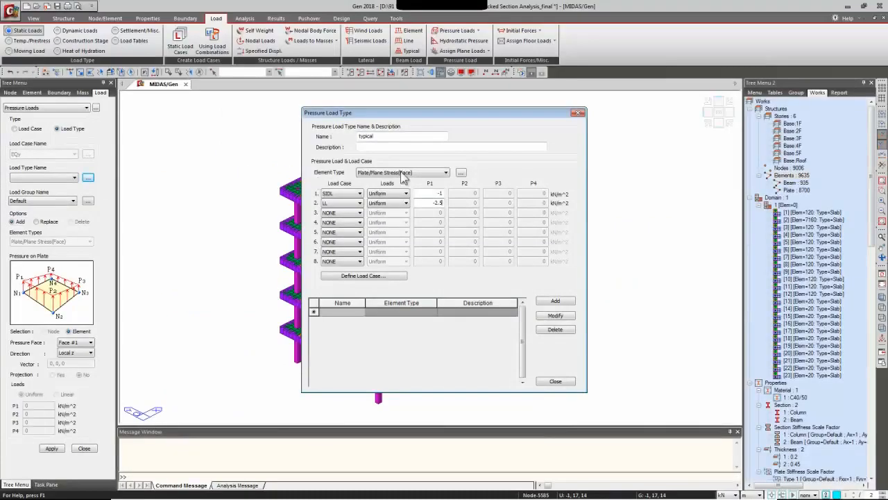
pyautogui.click(575, 302)
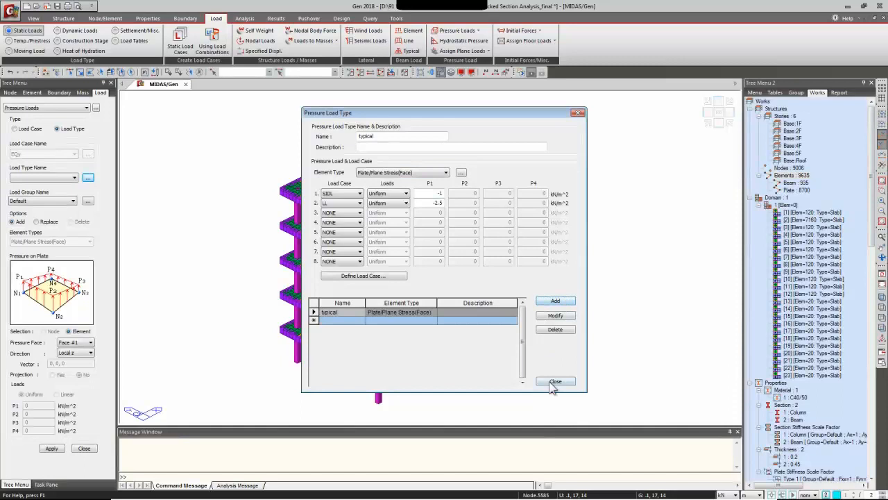
pyautogui.click(552, 381)
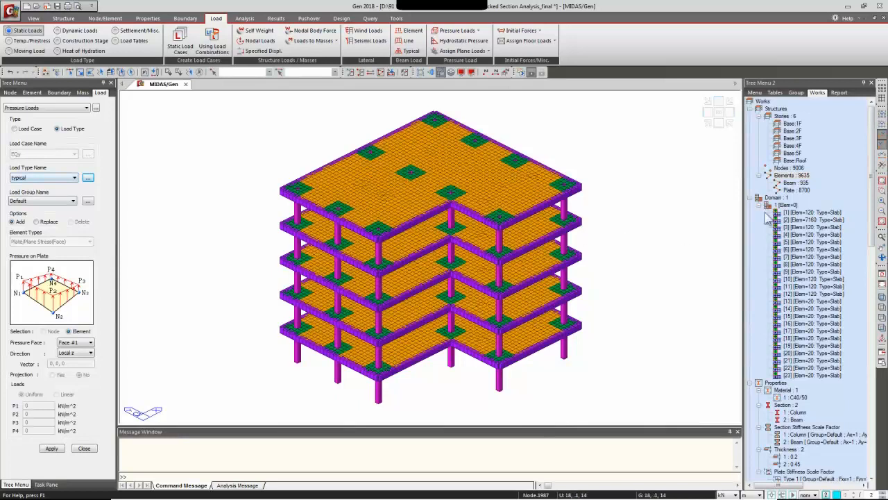
# Assign the typical pressure load to all plate elements in the Global Z direction.
pyautogui.click(793, 190)
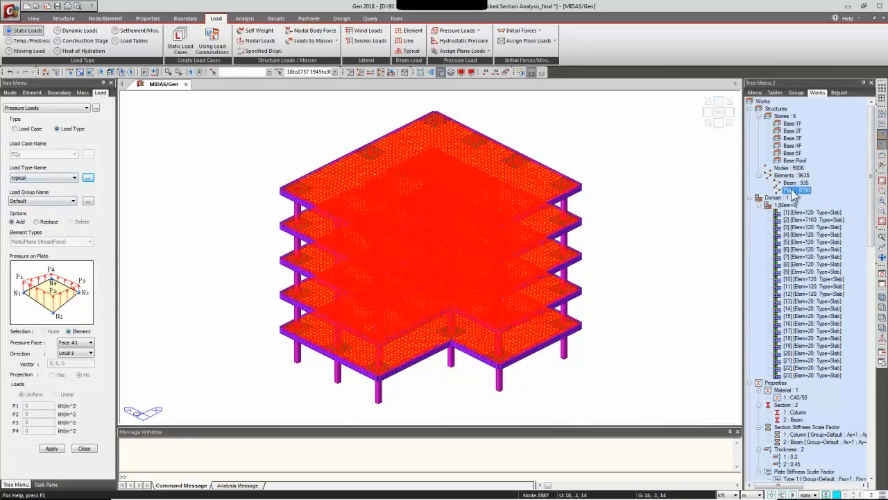
pyautogui.click(66, 355)
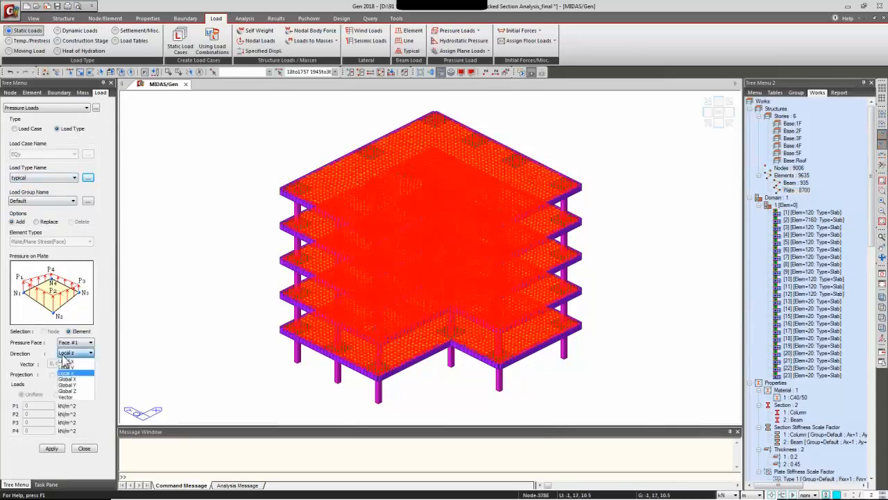
pyautogui.click(67, 390)
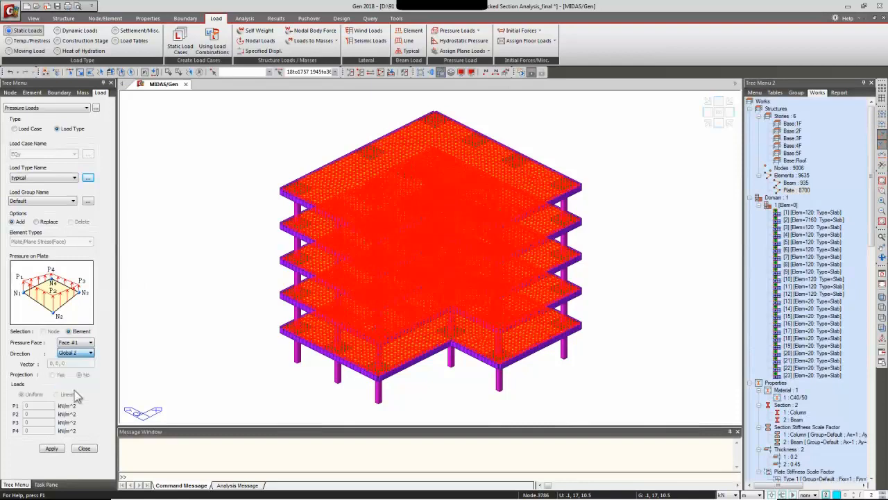
pyautogui.click(53, 448)
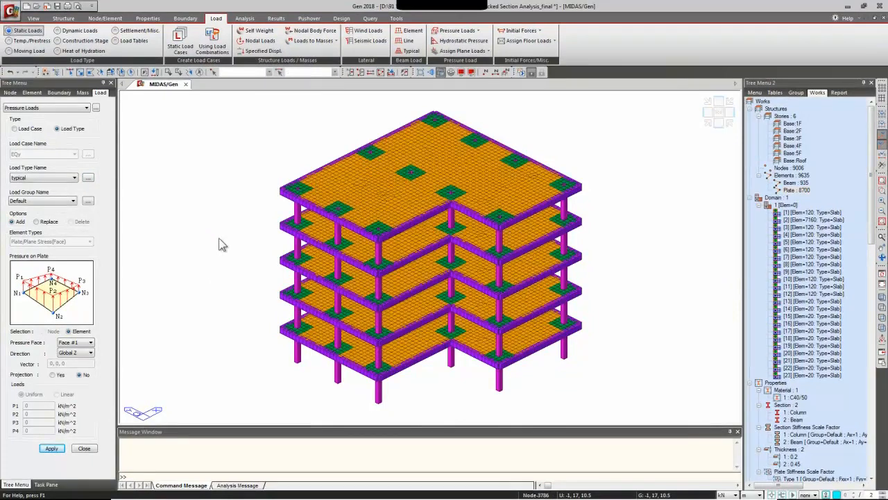
# Run the structural analysis of the building model.
pyautogui.click(251, 20)
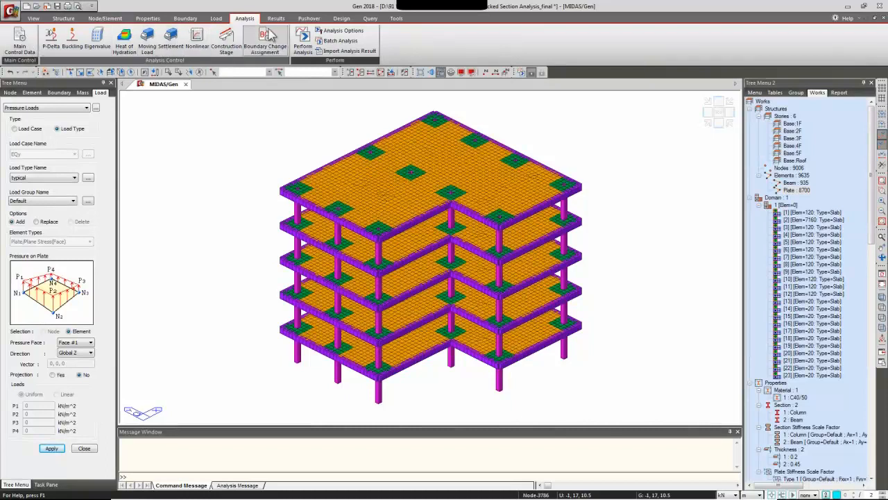
pyautogui.click(300, 38)
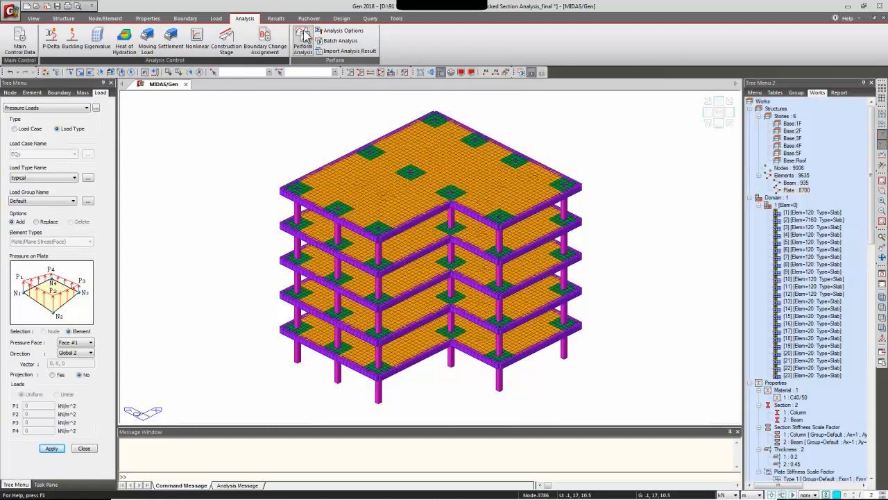
pyautogui.click(304, 33)
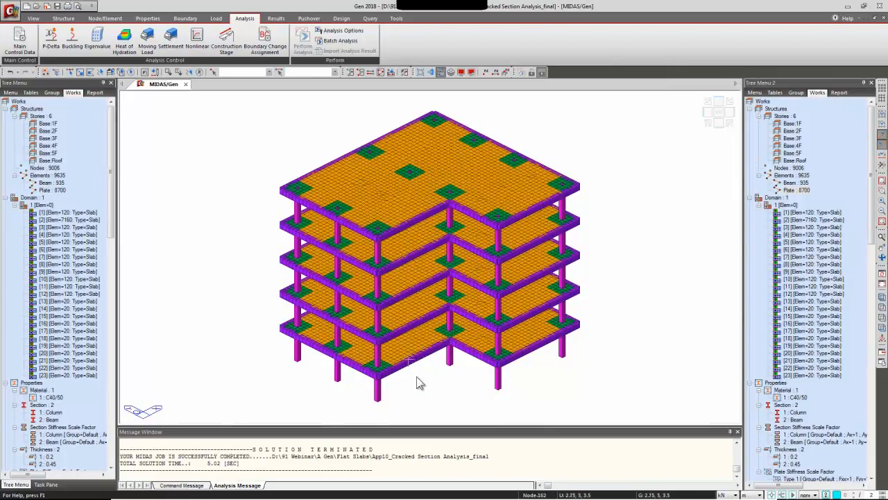
# Auto-generate the general load combinations for concrete to Eurocode2:04 with the recommended national annex and envelopes included.
pyautogui.click(273, 18)
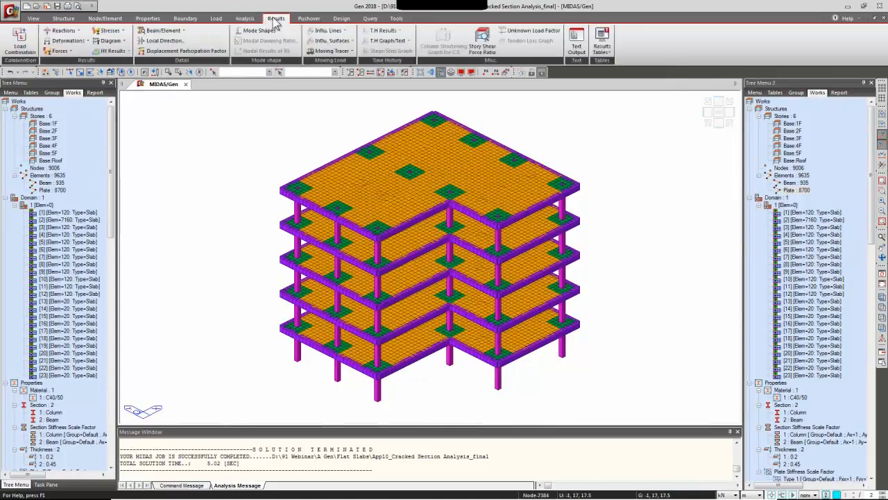
pyautogui.click(28, 41)
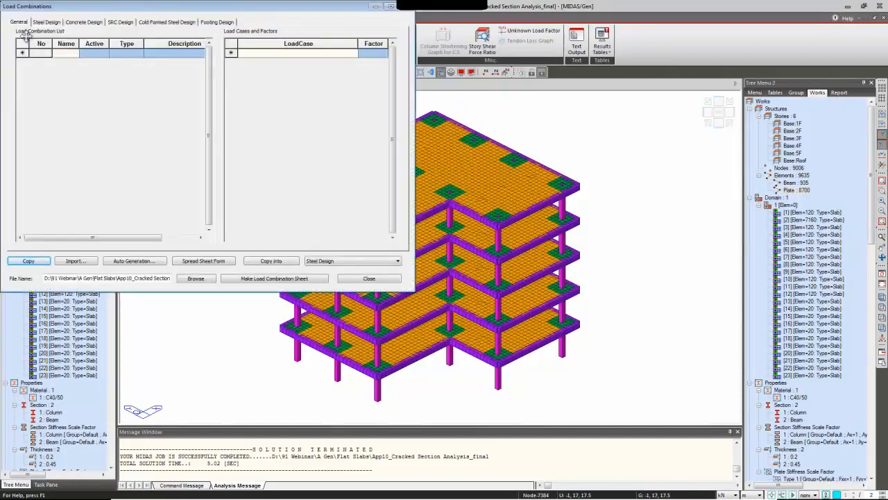
pyautogui.click(129, 263)
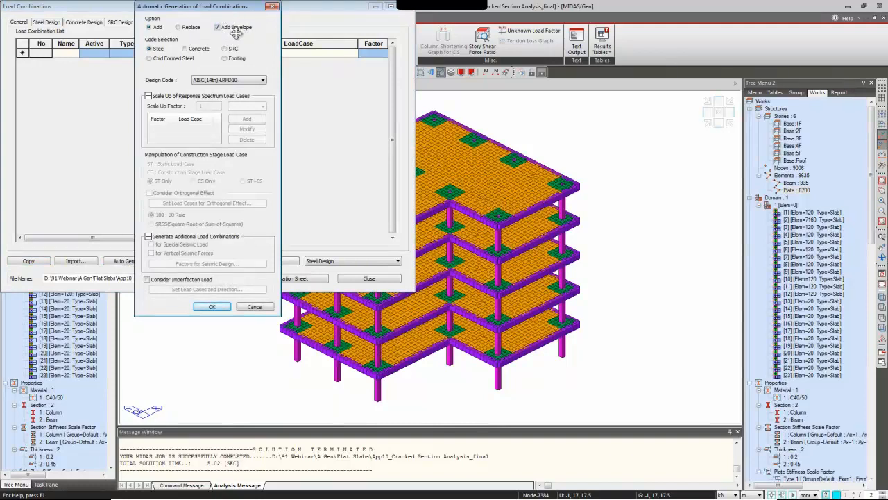
pyautogui.click(199, 50)
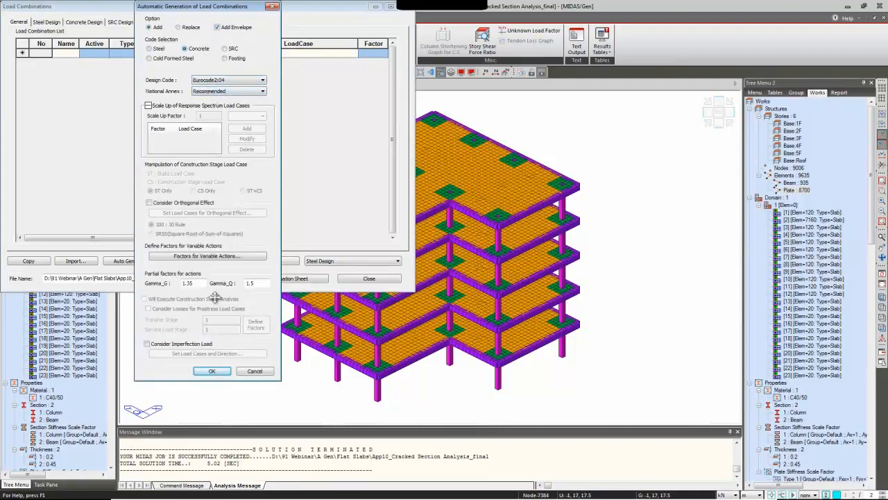
pyautogui.click(212, 370)
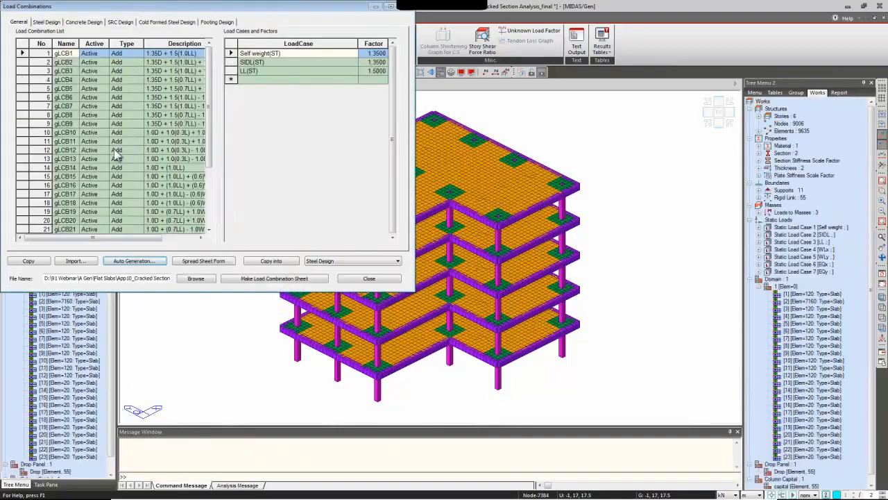
# Examine which combinations make up the concrete strength and concrete serviceability envelopes.
pyautogui.scroll(-4, 211, 154)
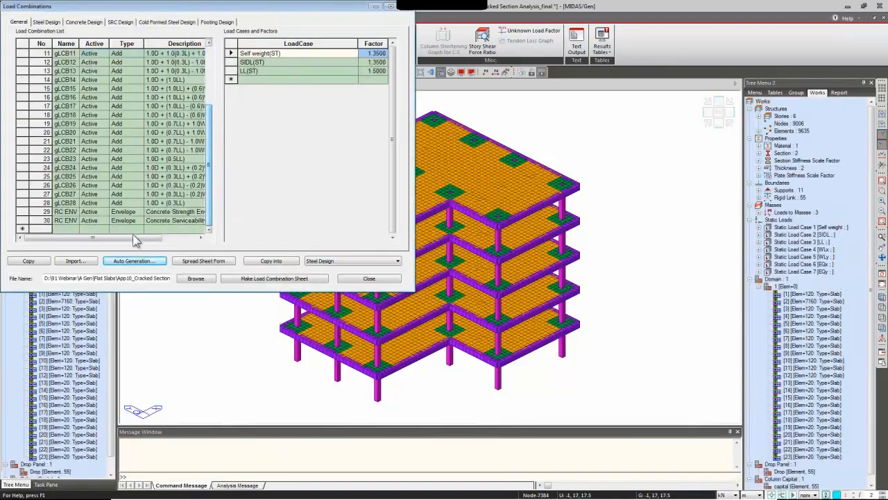
pyautogui.click(160, 212)
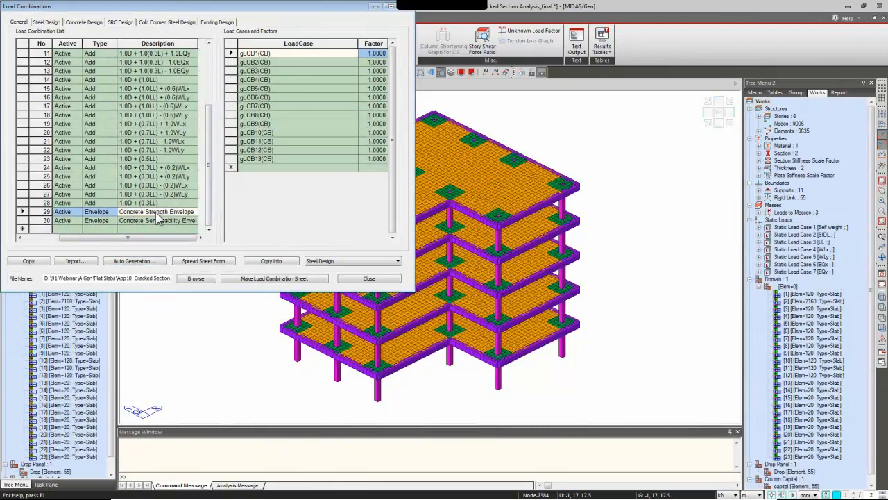
pyautogui.click(157, 221)
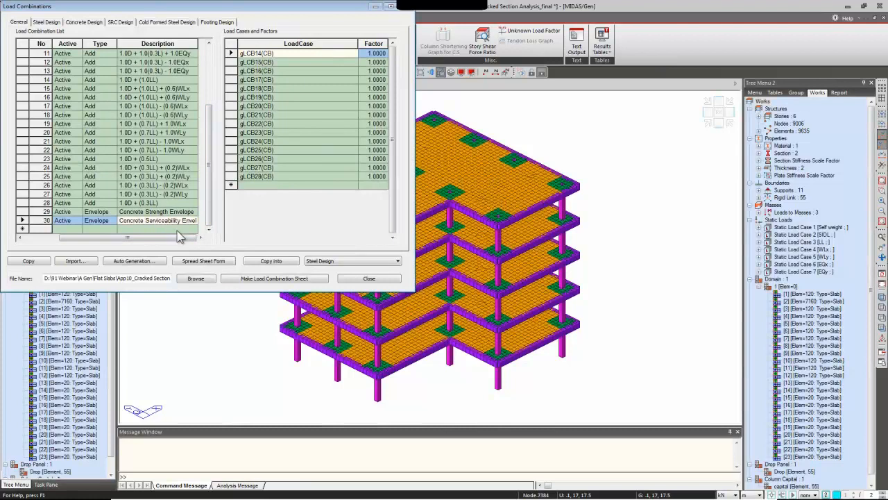
# Auto-generate the concrete design load combinations to Eurocode2:04 with partial factors Gamma_G 1.35 and Gamma_Q 1.5.
pyautogui.click(85, 23)
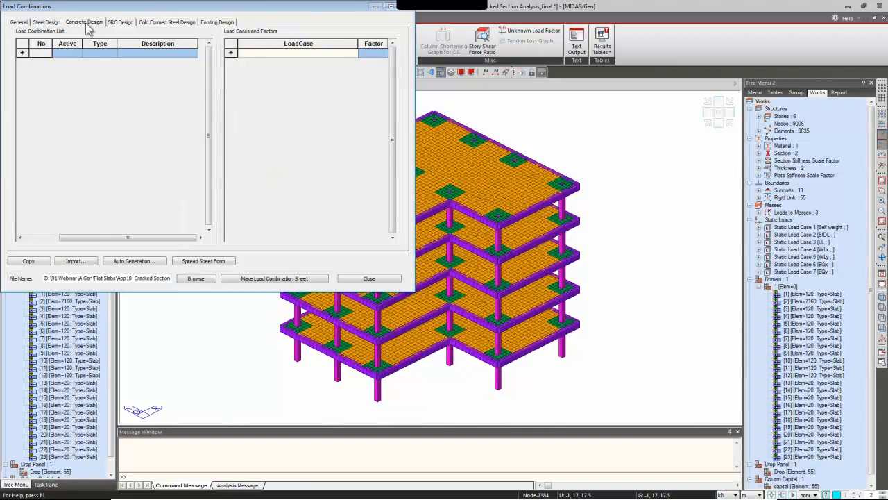
pyautogui.click(136, 261)
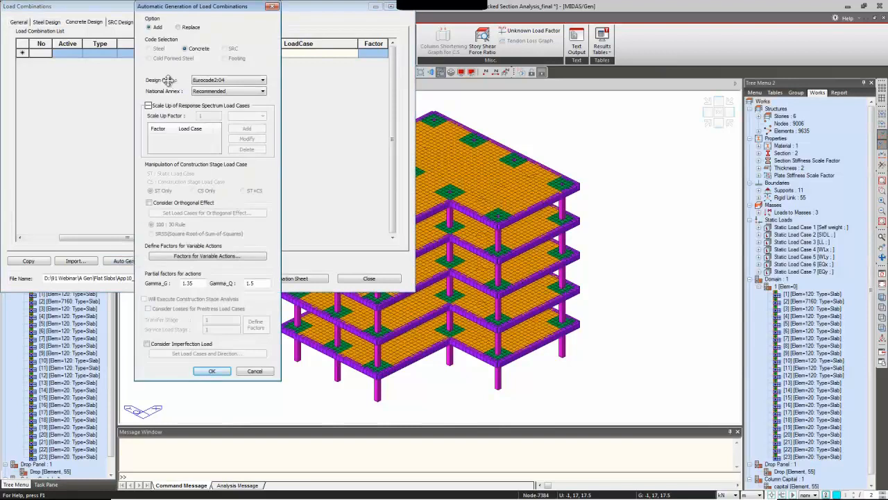
pyautogui.click(223, 81)
pyautogui.click(207, 83)
pyautogui.click(208, 81)
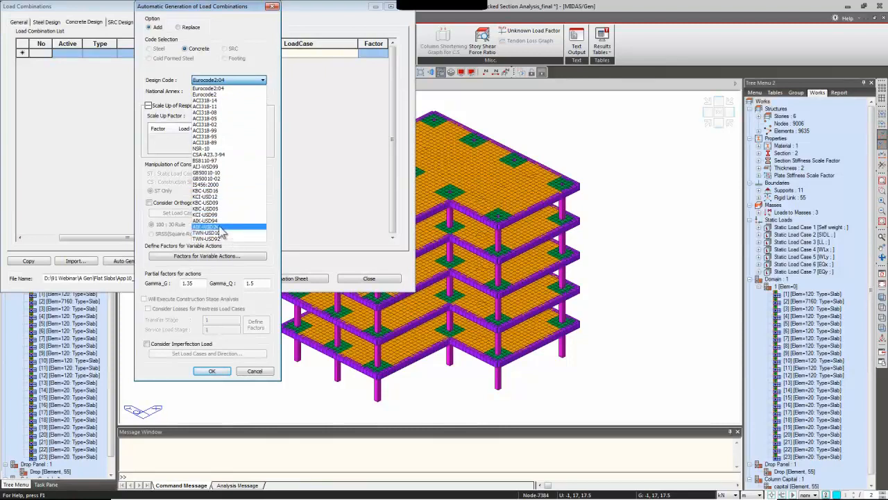
pyautogui.click(263, 80)
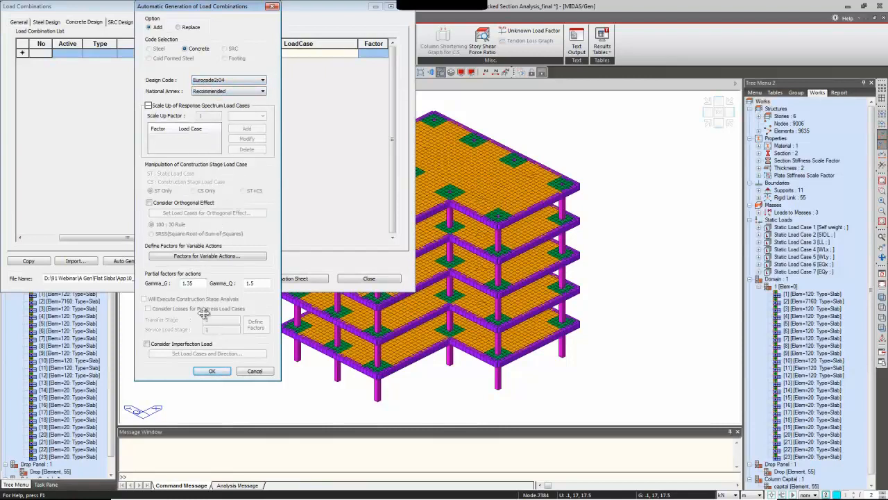
pyautogui.click(208, 371)
# Review the strength and serviceability types, descriptions and load case factors of the concrete design combinations, and close the load combinations.
pyautogui.moveTo(68, 53); pyautogui.dragTo(71, 231)
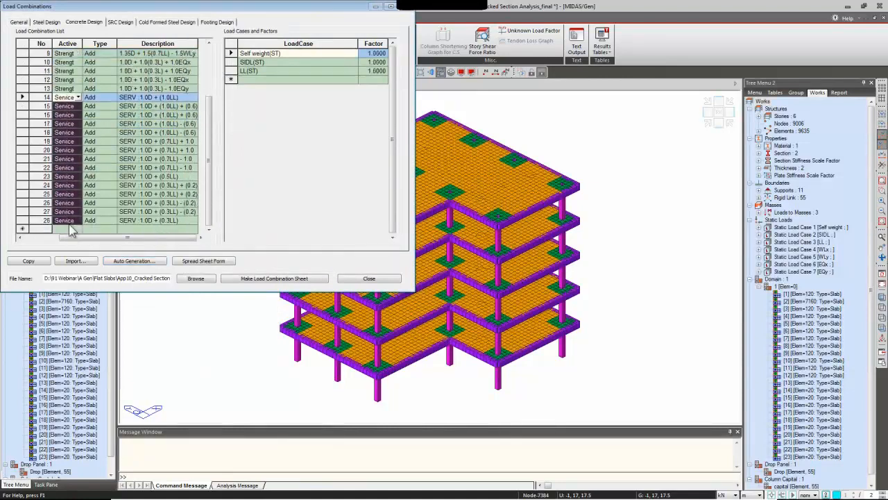
pyautogui.moveTo(173, 220); pyautogui.dragTo(173, 35)
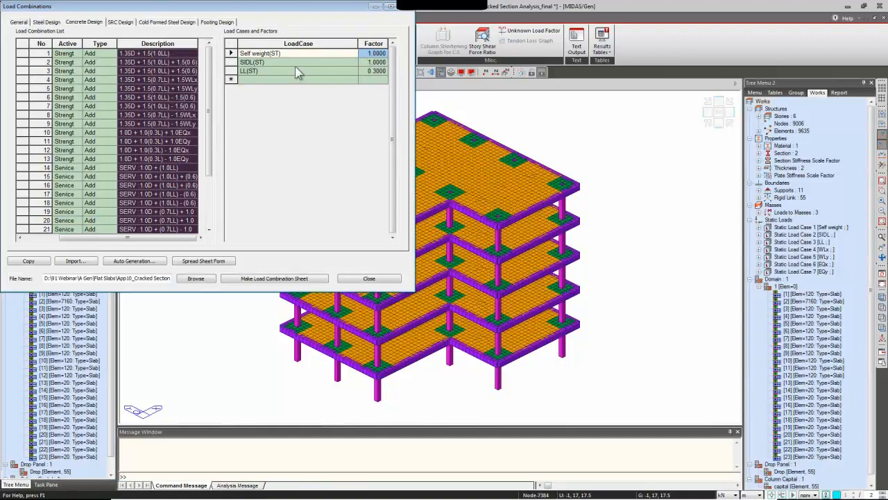
pyautogui.click(160, 54)
pyautogui.click(143, 61)
pyautogui.click(140, 71)
pyautogui.click(138, 80)
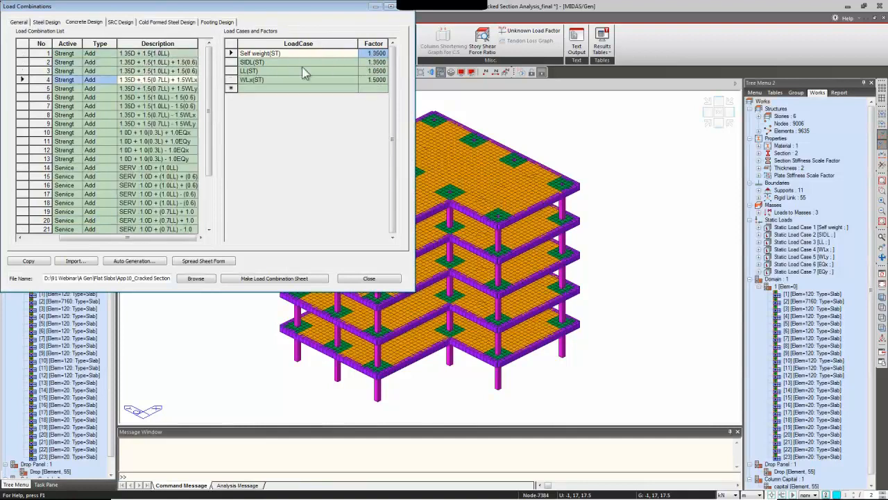
pyautogui.click(131, 89)
pyautogui.click(136, 98)
pyautogui.click(130, 106)
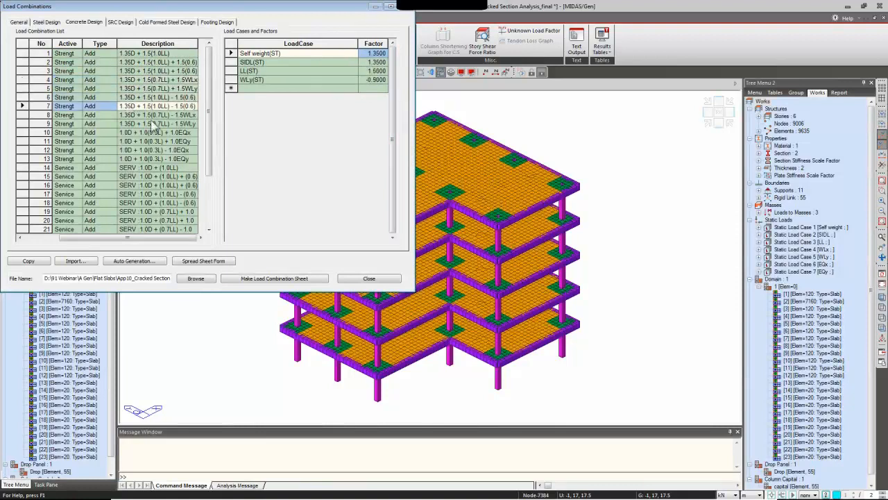
pyautogui.moveTo(149, 238); pyautogui.dragTo(117, 241)
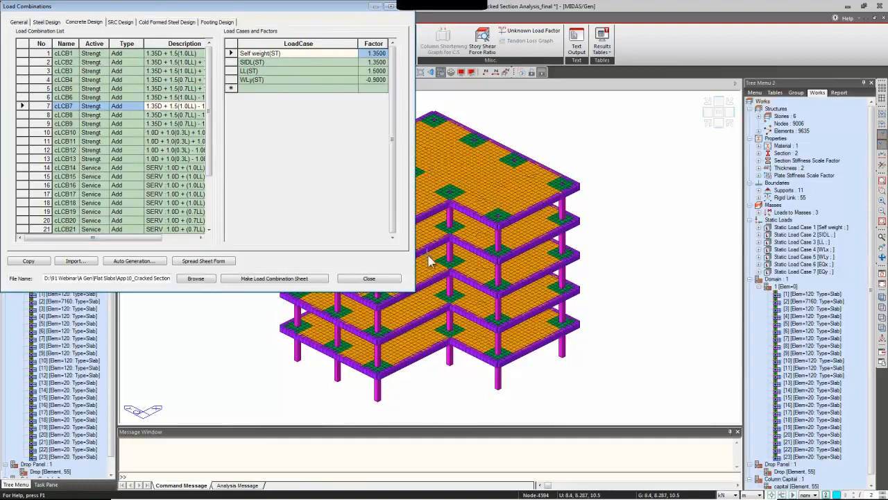
pyautogui.click(369, 279)
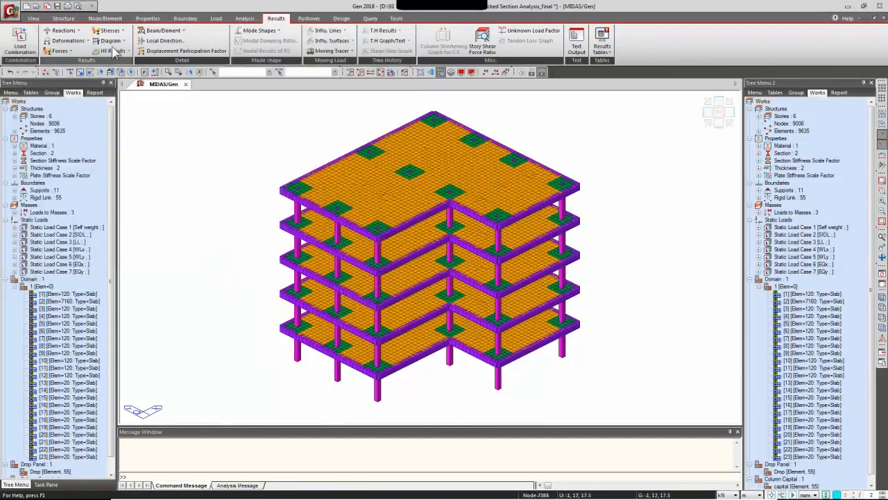
# Display the vertical FZ support reactions with values for the maximum strength envelope, CBmax: RC ENV_STR.
pyautogui.click(77, 31)
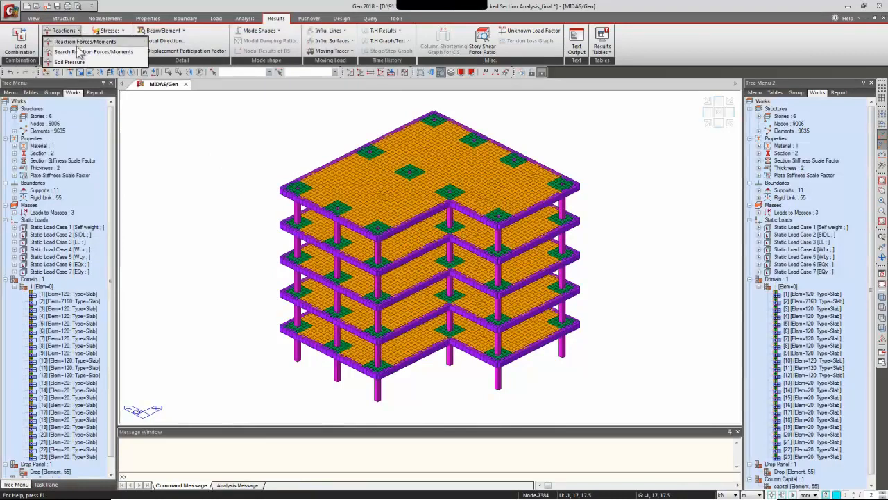
pyautogui.click(83, 42)
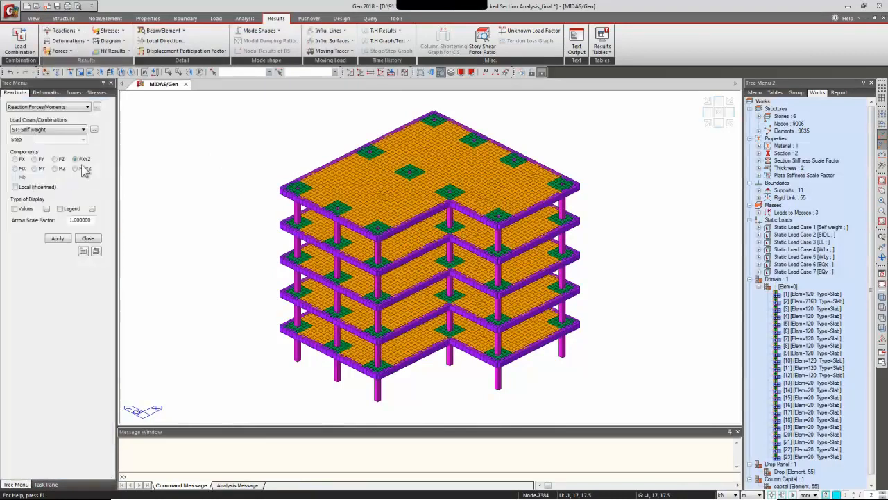
pyautogui.click(41, 130)
pyautogui.moveTo(82, 172); pyautogui.dragTo(80, 234)
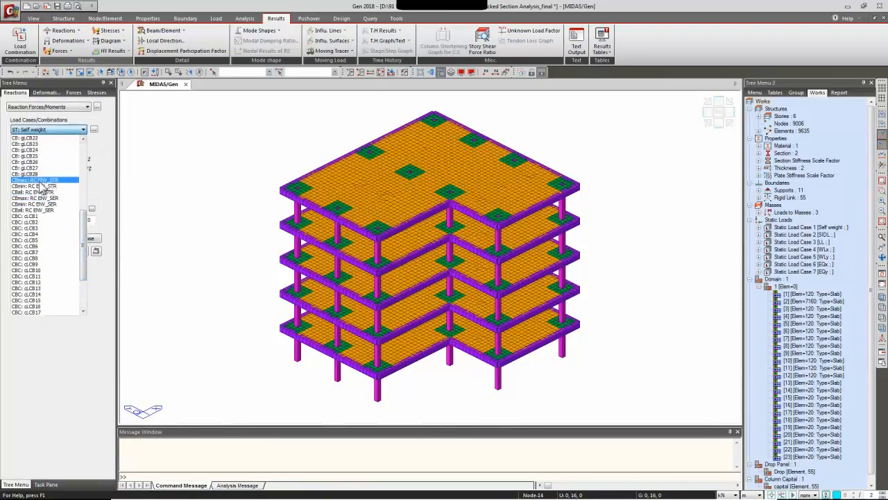
pyautogui.click(41, 180)
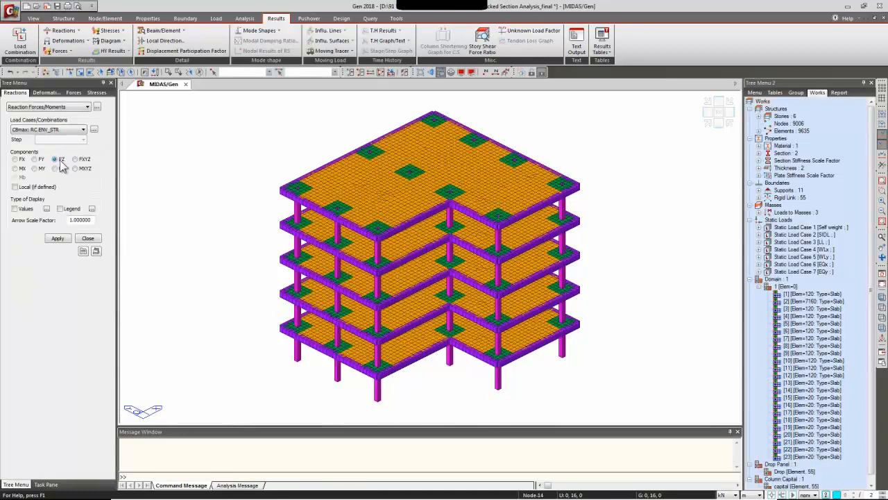
pyautogui.click(26, 208)
pyautogui.click(57, 238)
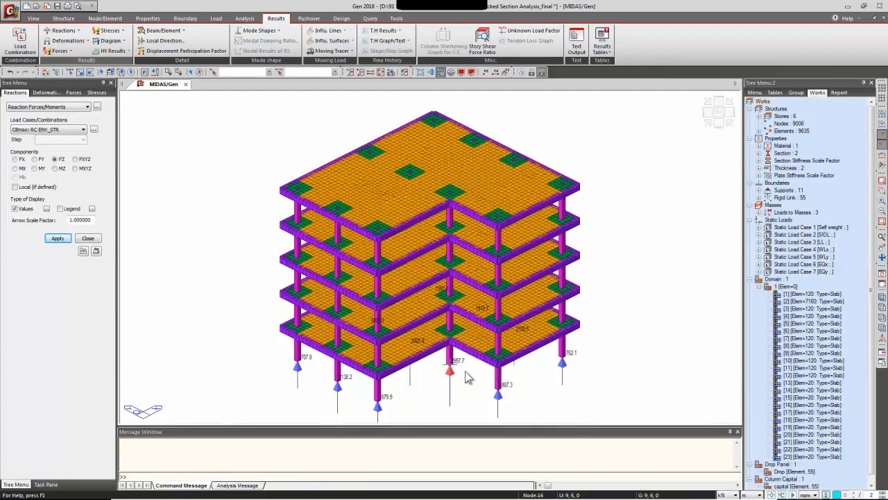
# Open the reaction results table for the maximum strength envelope, RC ENV_STR(CB:max).
pyautogui.click(97, 108)
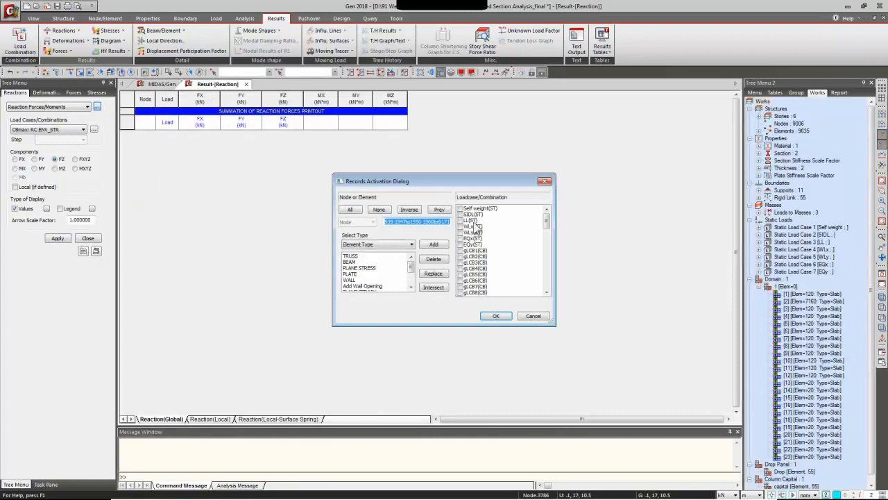
pyautogui.moveTo(550, 222); pyautogui.dragTo(549, 252)
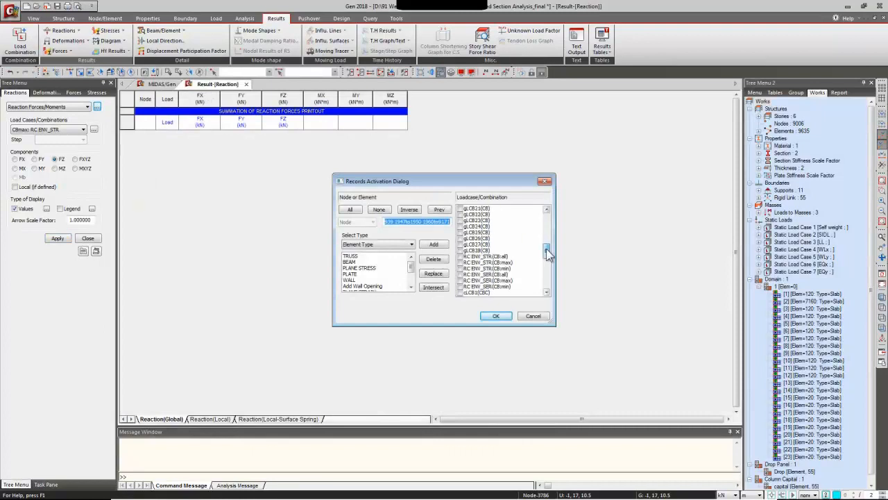
pyautogui.click(462, 262)
pyautogui.click(495, 315)
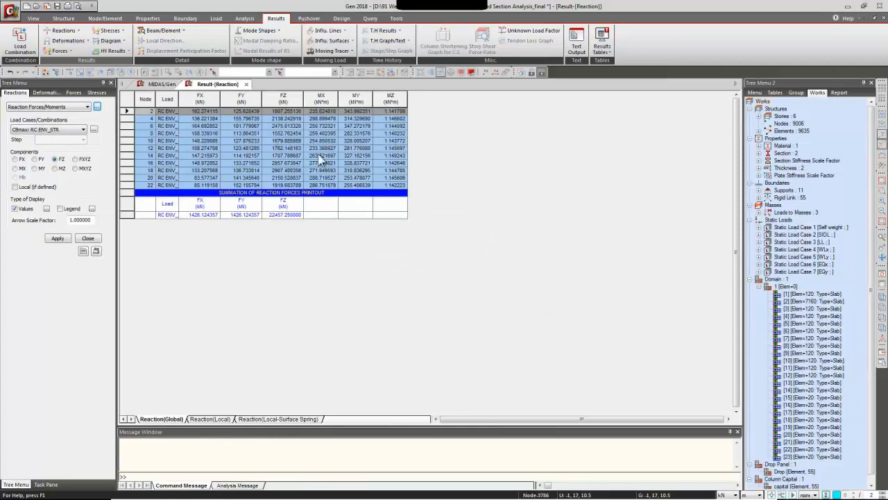
# Review the copy and Excel export options for the whole reaction table, and close the table.
pyautogui.rightClick(152, 131)
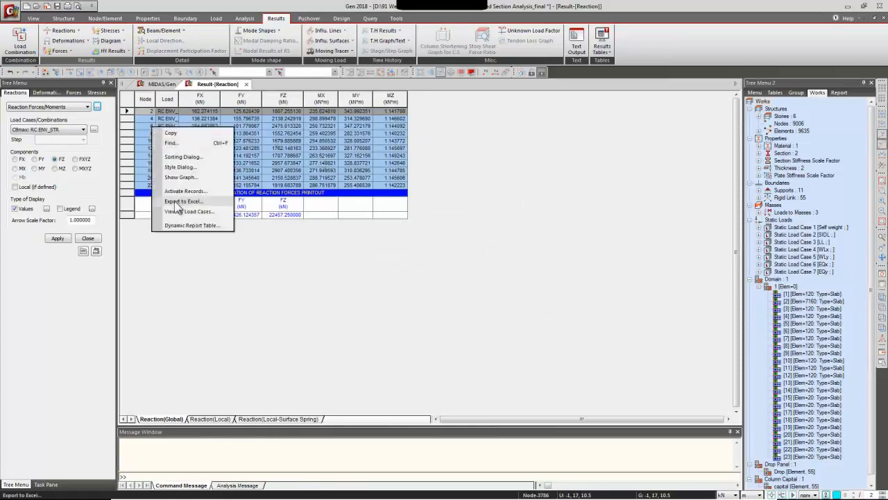
pyautogui.click(301, 231)
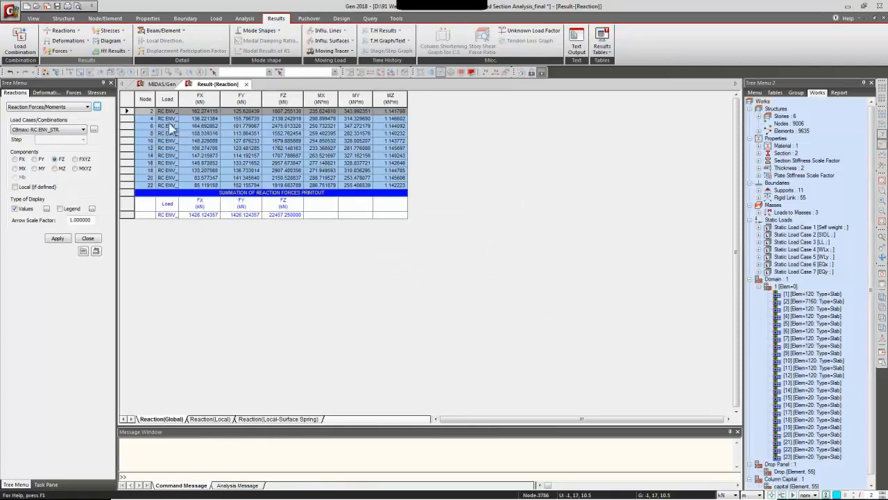
pyautogui.click(127, 104)
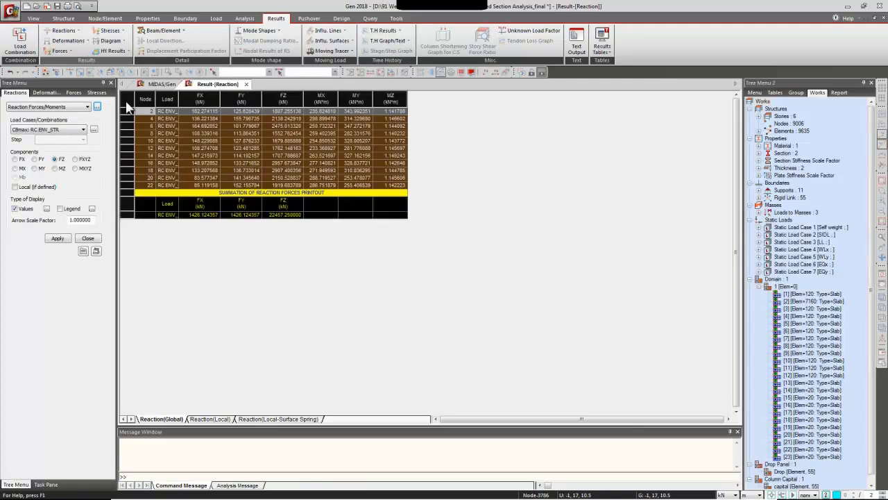
pyautogui.rightClick(186, 139)
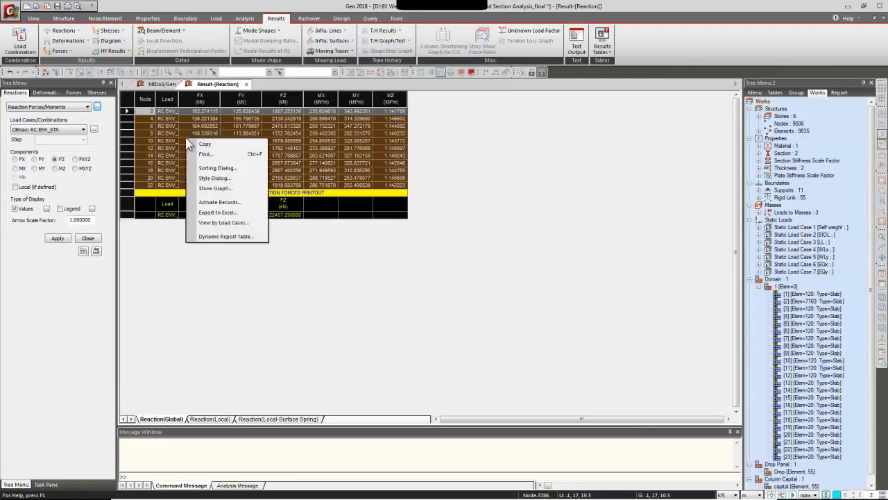
pyautogui.click(417, 155)
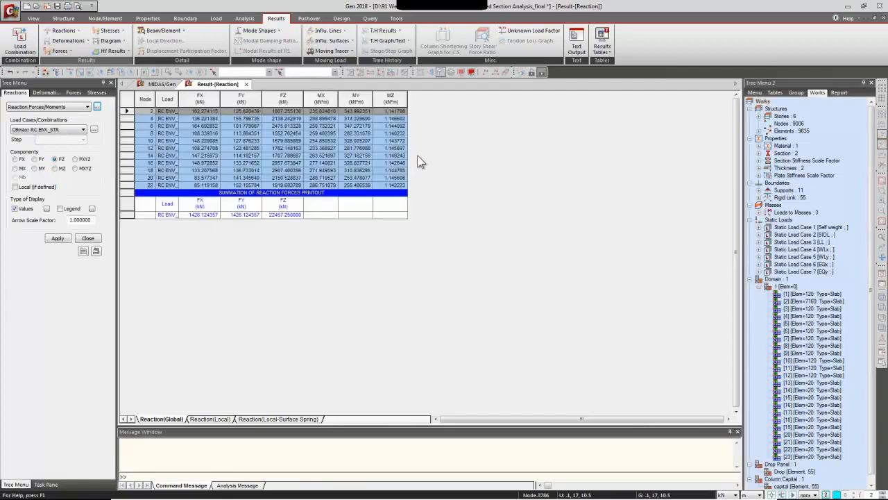
pyautogui.click(246, 85)
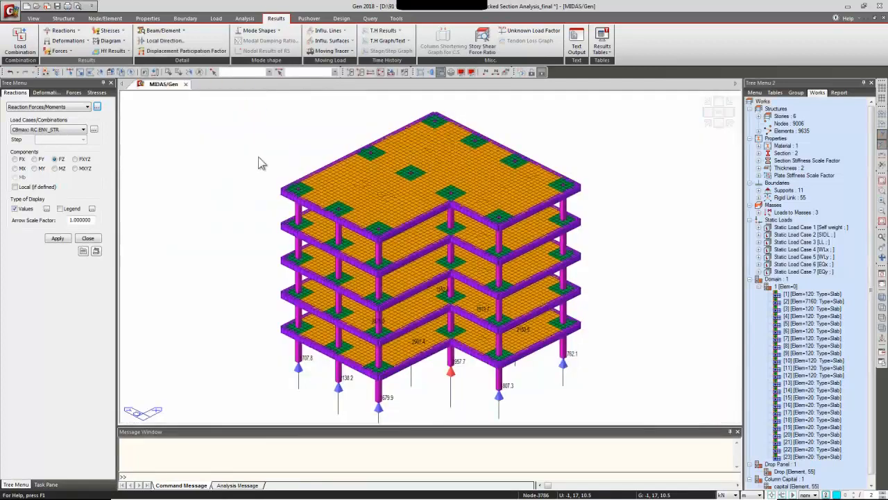
# Display an animated DXYZ displacement contour for CBmax: RC ENV_SER with deformed shape and legend, without values.
pyautogui.click(86, 41)
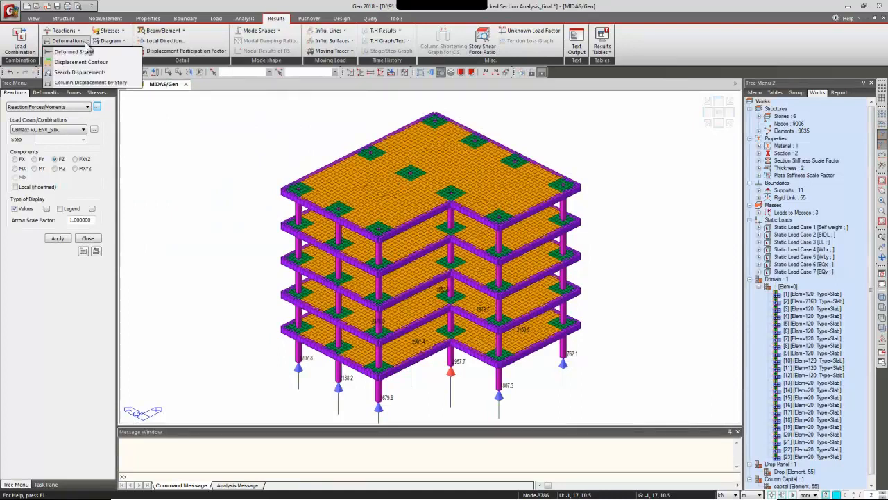
pyautogui.click(78, 63)
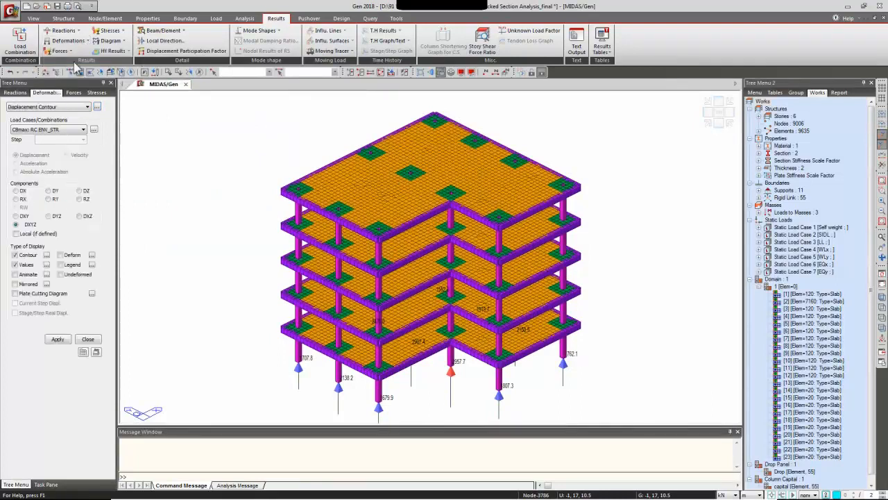
pyautogui.click(74, 130)
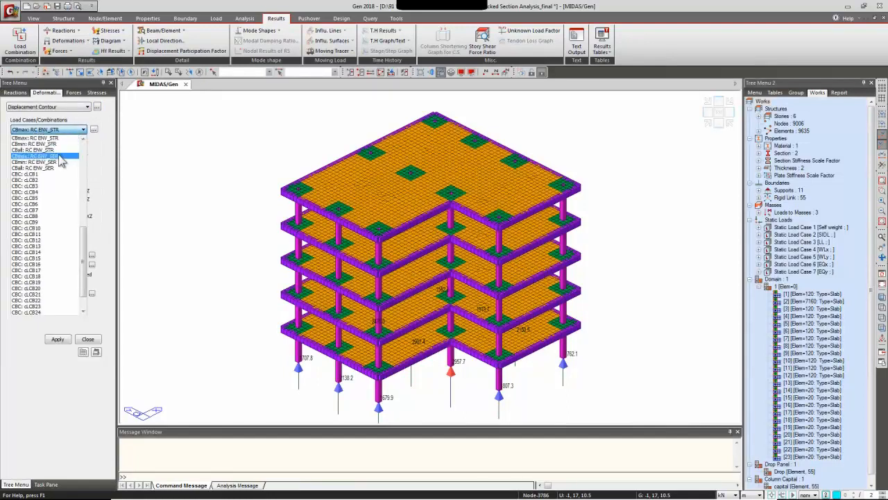
pyautogui.click(61, 158)
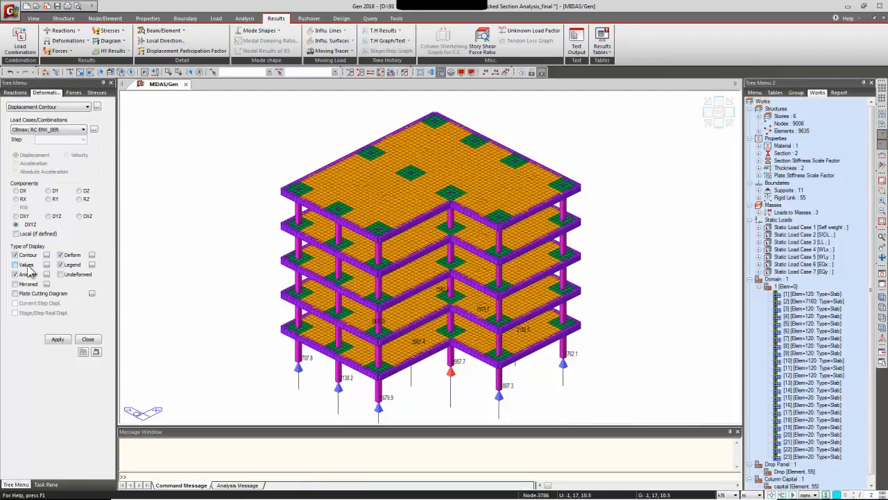
pyautogui.click(46, 265)
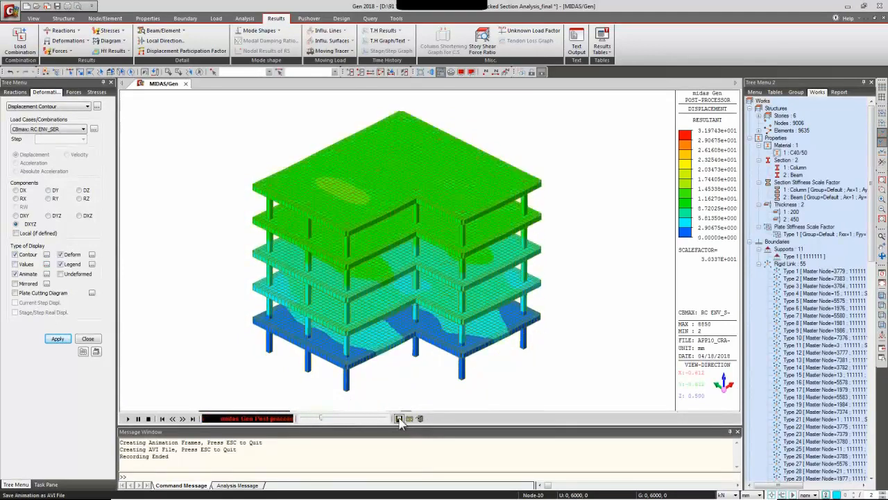
# Check the option to save the displacement animation as an AVI file without saving it, and close the animation.
pyautogui.click(400, 419)
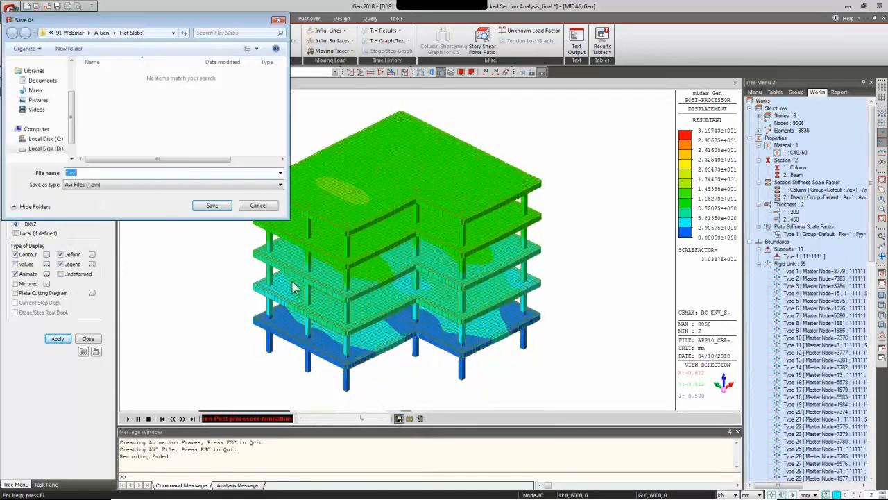
pyautogui.click(258, 205)
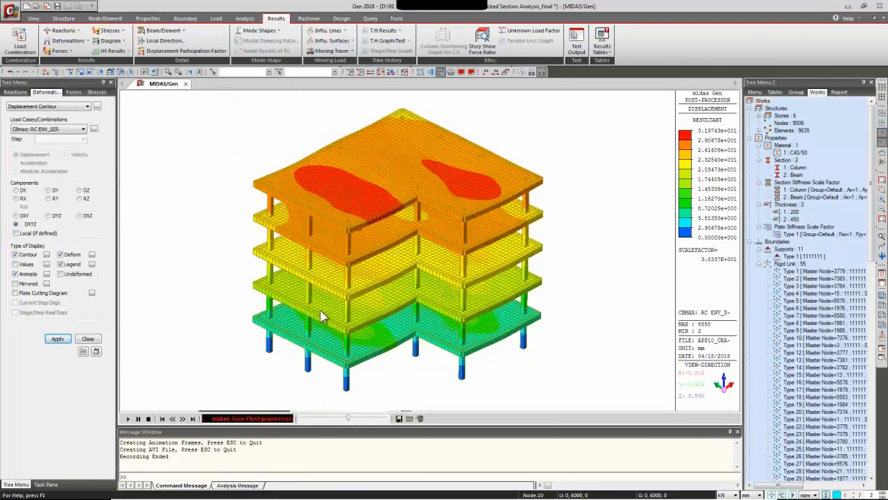
pyautogui.click(422, 419)
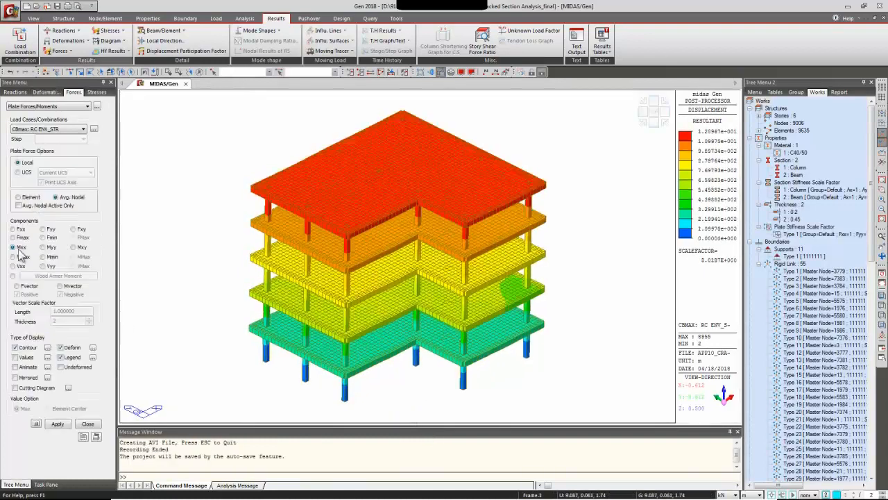
# Isolate the top storey by window-selecting it in front view and activating only that selection, and show it in isometric view.
pyautogui.click(69, 72)
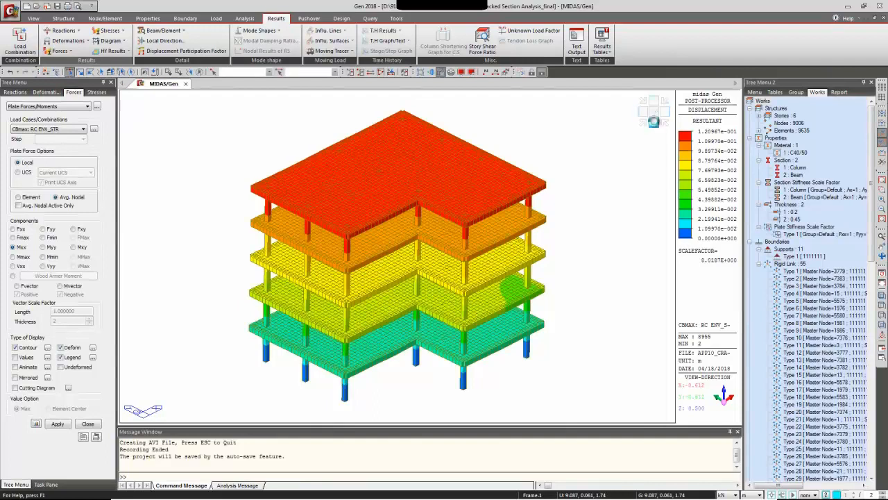
pyautogui.click(654, 121)
pyautogui.moveTo(589, 147); pyautogui.dragTo(228, 102)
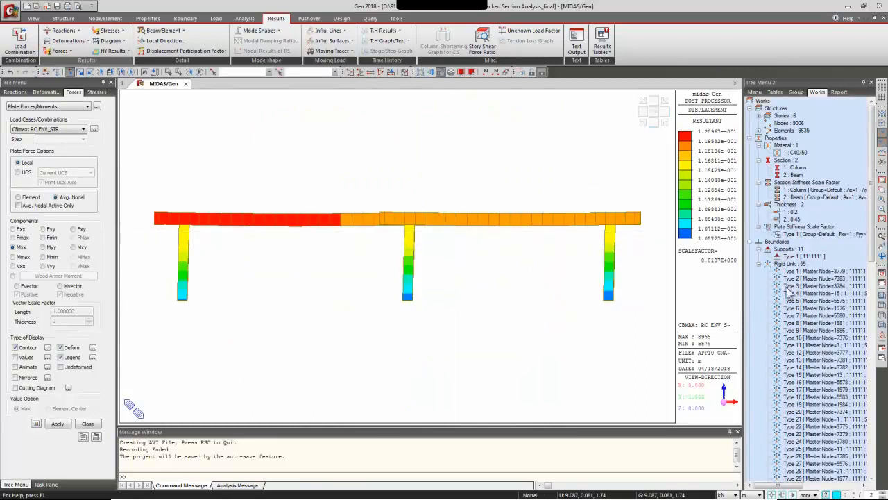
pyautogui.click(882, 283)
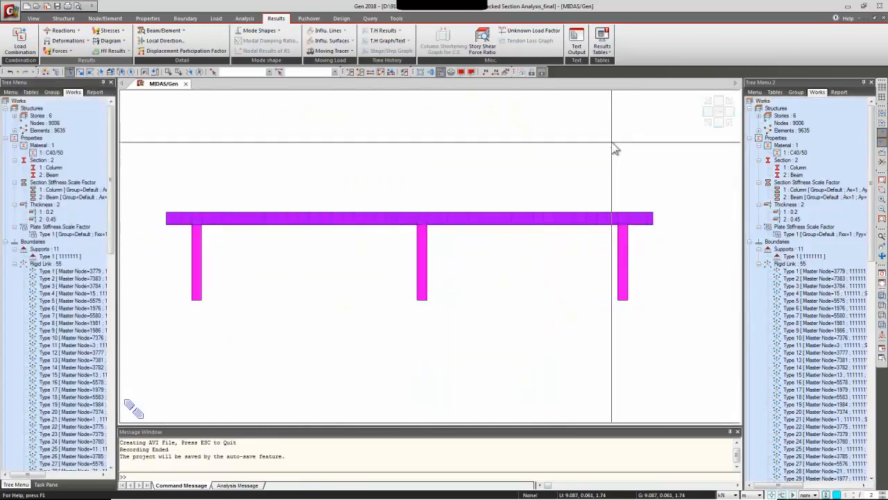
pyautogui.click(704, 128)
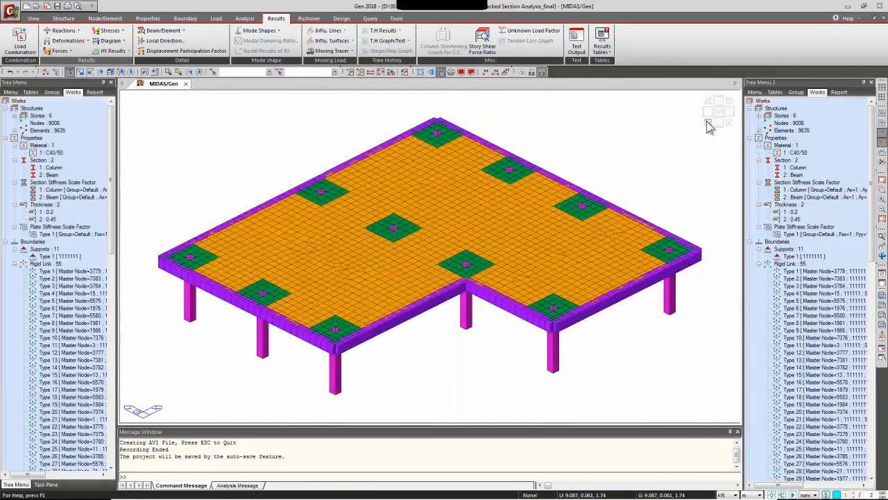
# Display the Mxx plate moment contour of the top slab for self weight, with average nodal values and the legend.
pyautogui.click(66, 52)
pyautogui.click(63, 104)
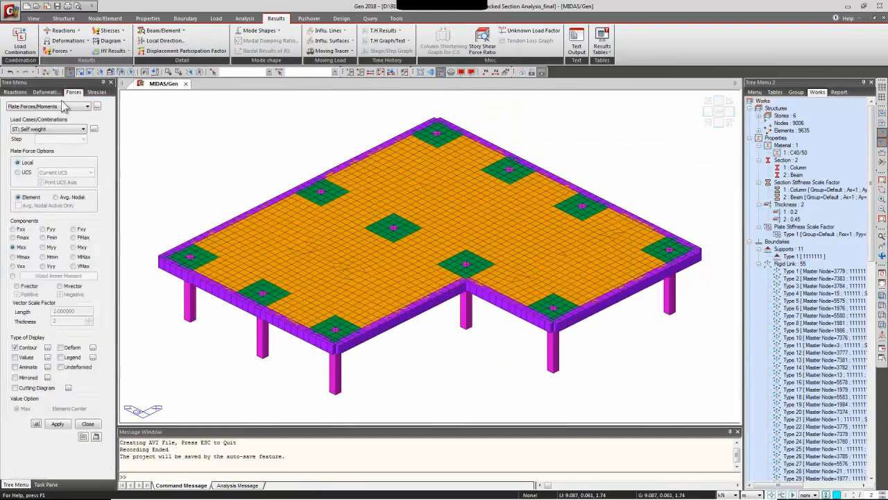
pyautogui.click(74, 199)
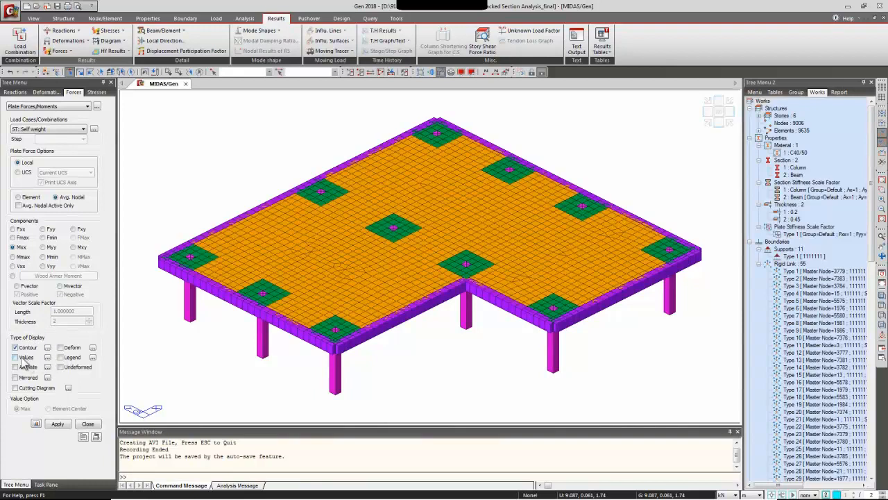
pyautogui.click(61, 357)
pyautogui.click(58, 424)
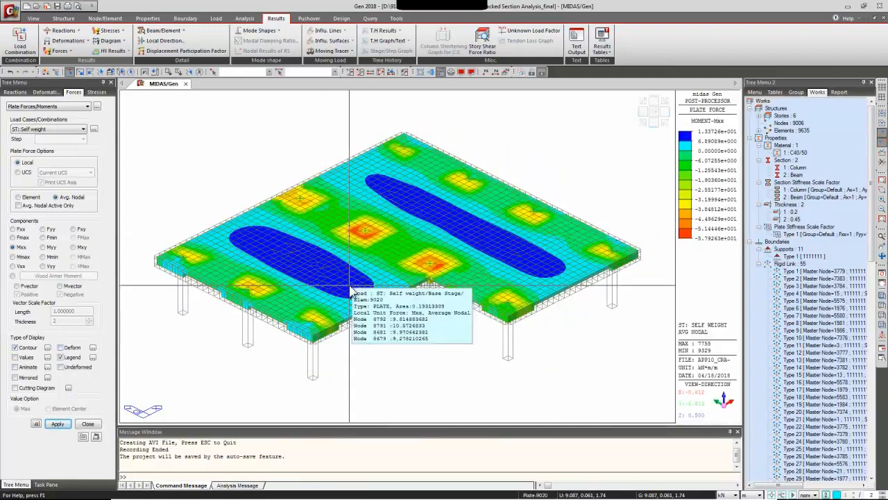
pyautogui.moveTo(238, 235)
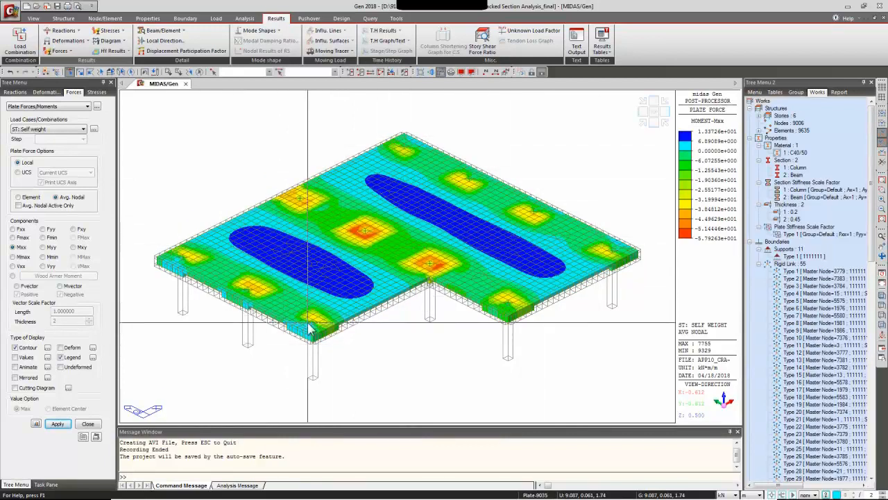
pyautogui.moveTo(341, 343)
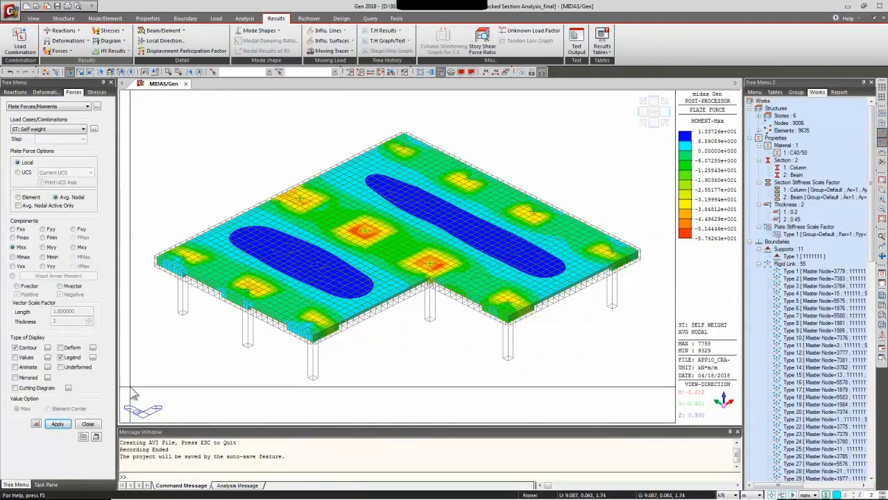
# Enable the cutting diagram, open its cutting line settings and switch off the solid section display of the model.
pyautogui.click(28, 391)
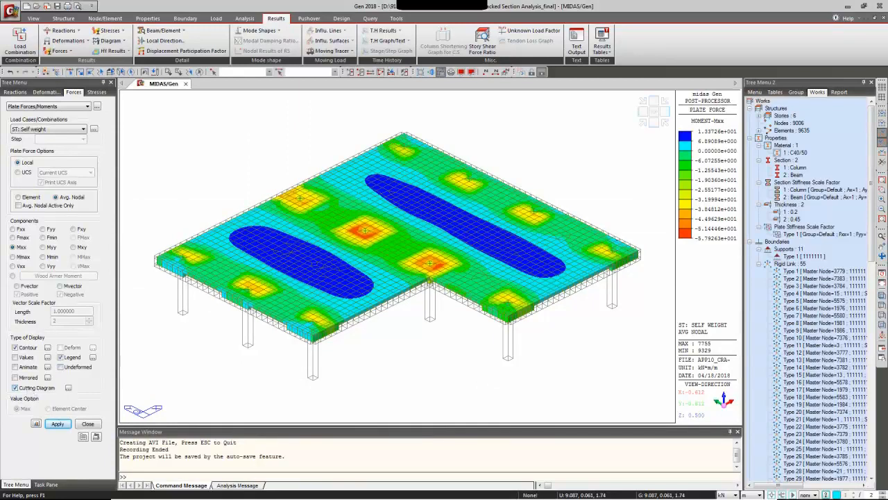
pyautogui.click(68, 387)
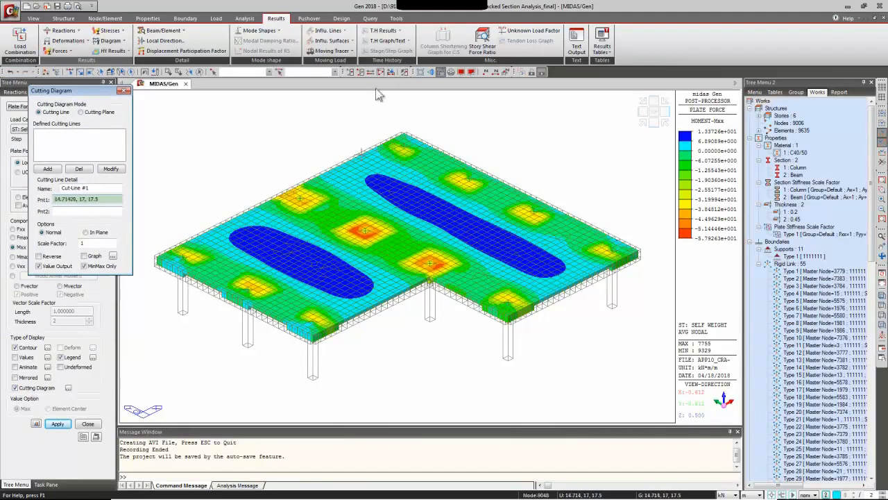
pyautogui.click(439, 72)
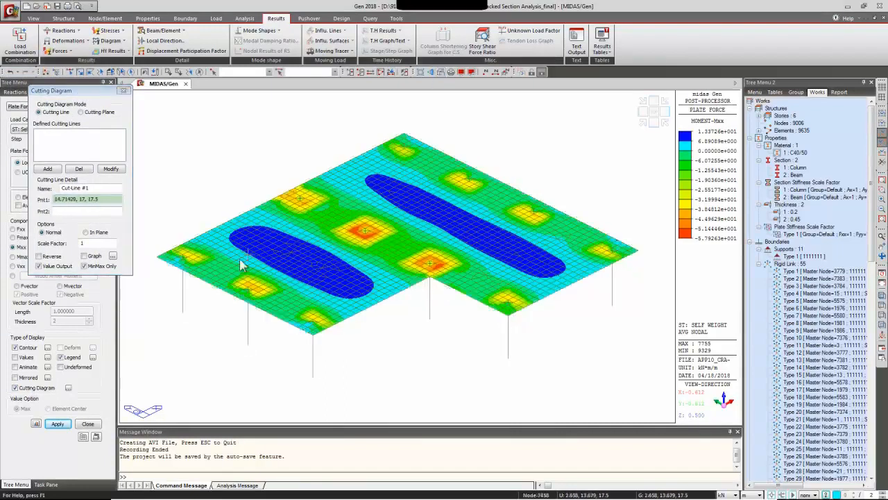
# Add the cutting line Cut-Line #1 across the top slab, with its second point at 18, 11.2, 17.5.
pyautogui.moveTo(228, 299)
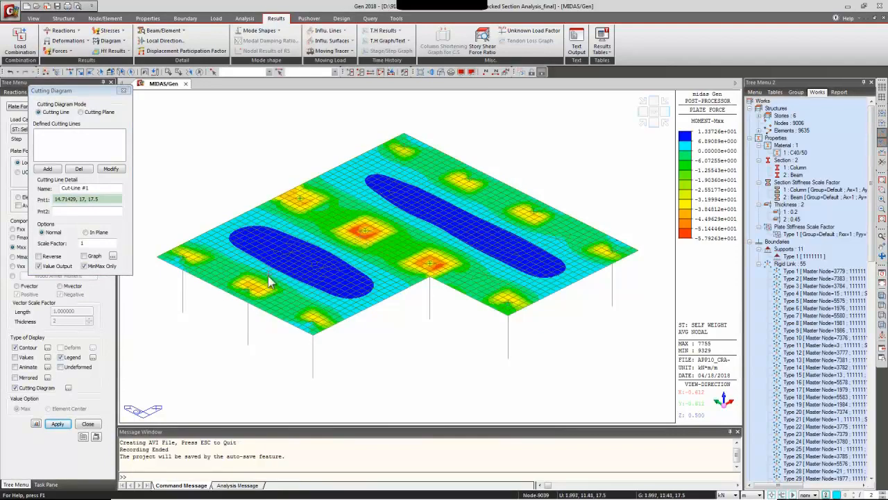
pyautogui.click(475, 173)
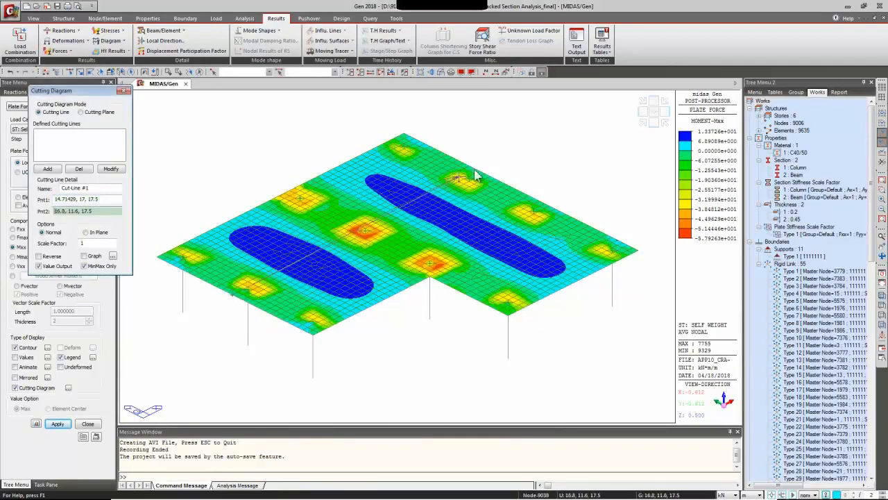
pyautogui.click(487, 166)
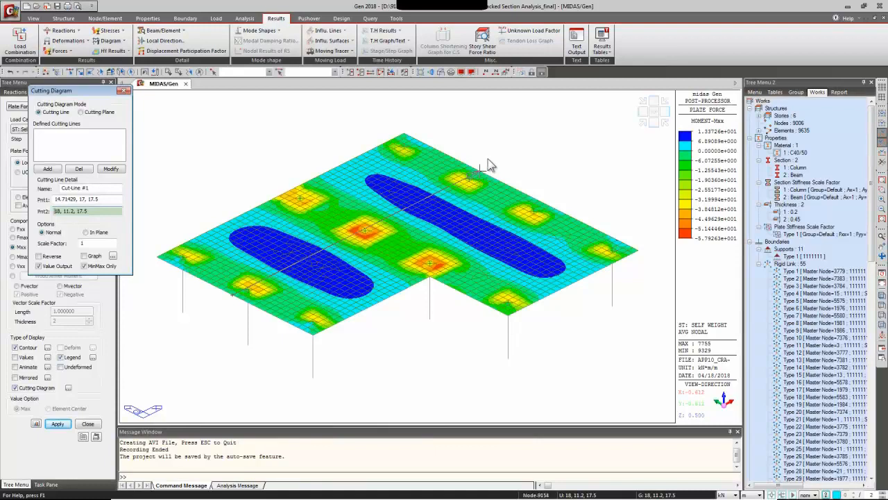
pyautogui.click(488, 161)
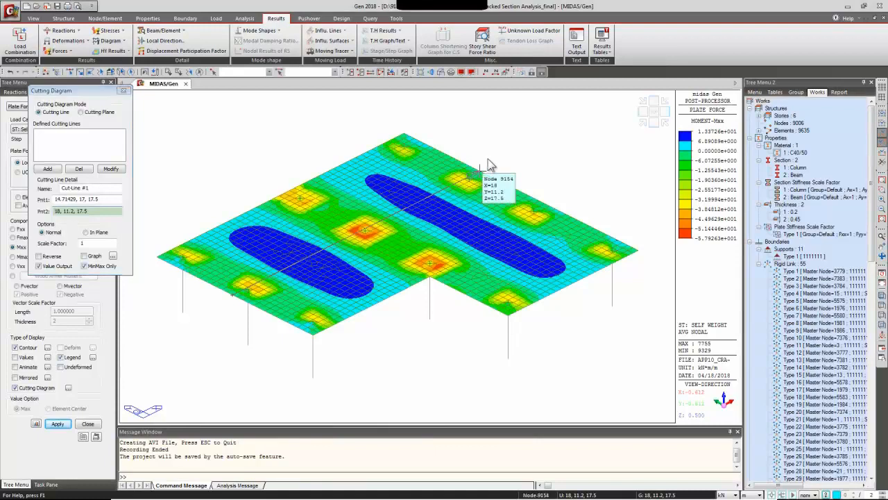
pyautogui.click(48, 169)
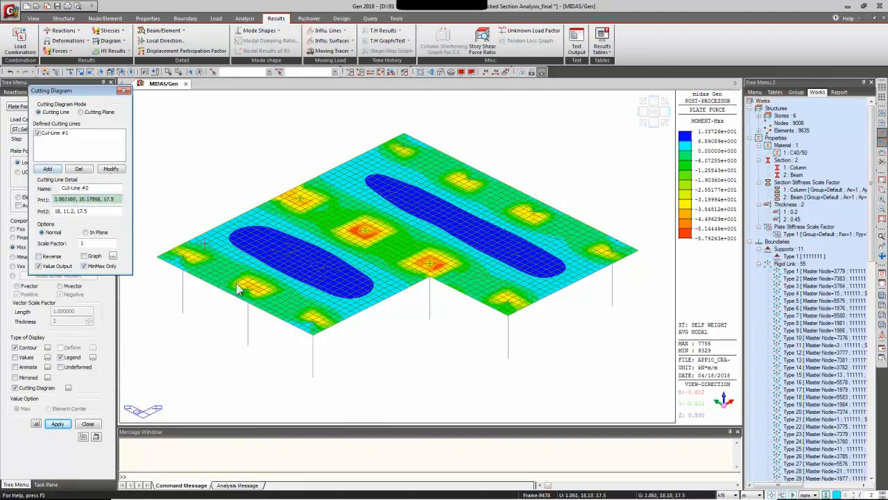
# Add cutting line Cut-Line #2 across the top slab from -1, 8.285714, 17.5 to 18, 8.285714, 17.5 and display both cutting diagrams.
pyautogui.click(269, 317)
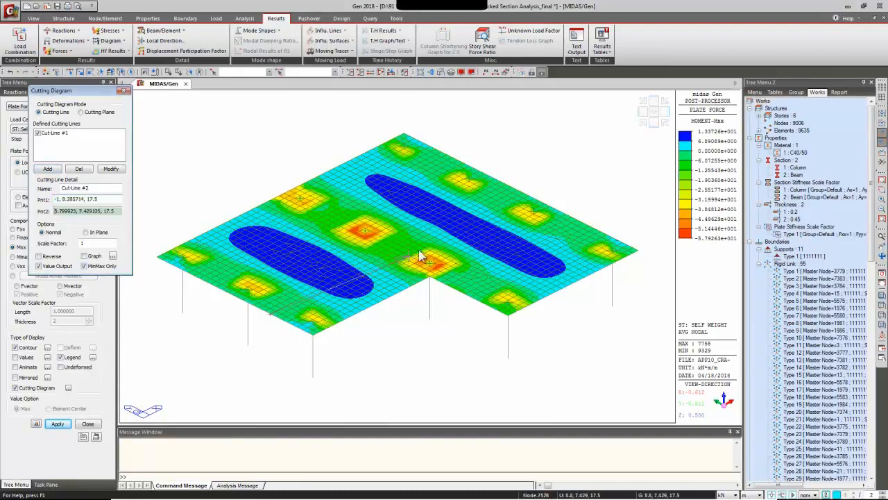
pyautogui.click(517, 190)
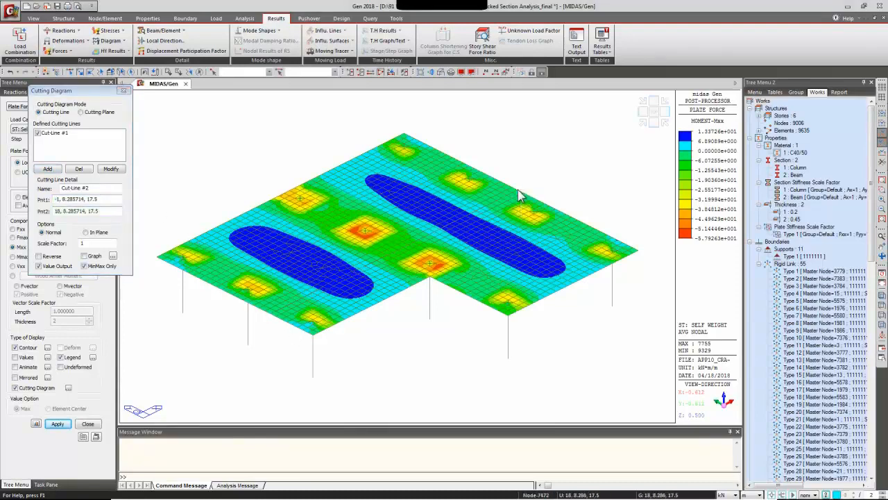
pyautogui.click(54, 168)
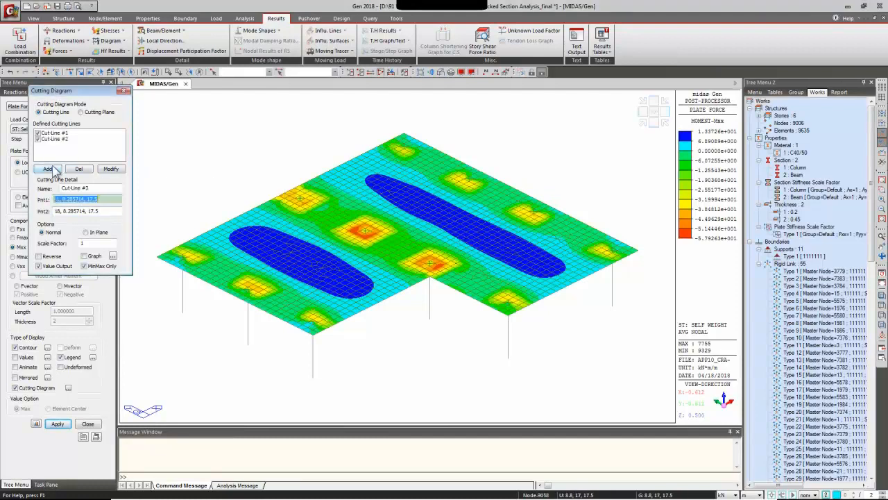
pyautogui.click(58, 424)
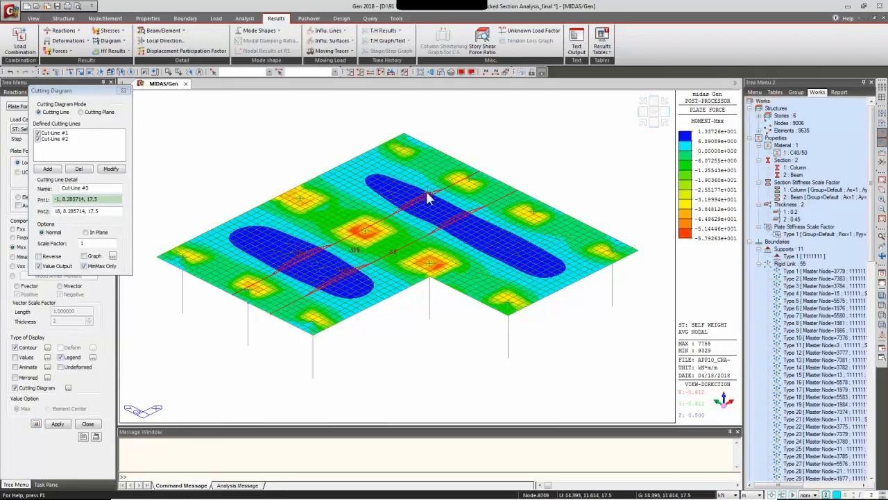
pyautogui.moveTo(366, 300)
pyautogui.keyDown('ctrl'); pyautogui.mouseDown(button='middle')
pyautogui.moveTo(349, 270)
pyautogui.moveTo(374, 291)
pyautogui.mouseUp(button='middle'); pyautogui.keyUp('ctrl')
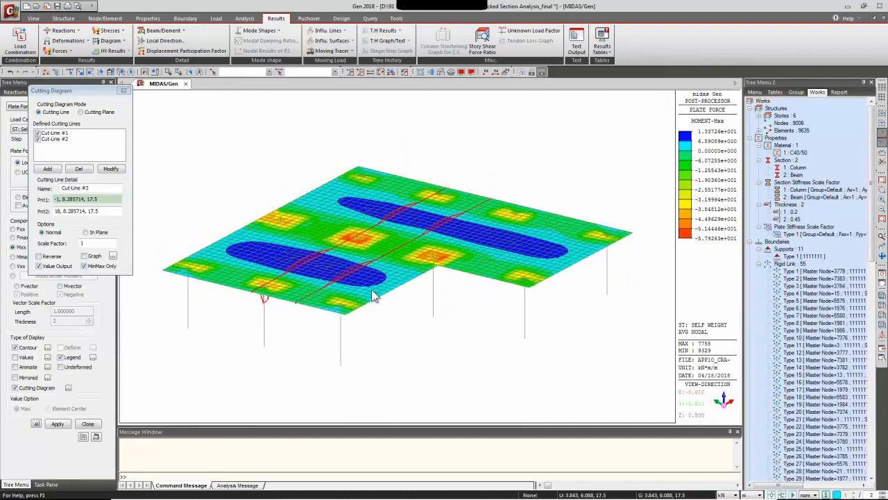
# Reverse the plotting direction of the cutting line diagrams and apply it to the Mxx contour.
pyautogui.click(45, 256)
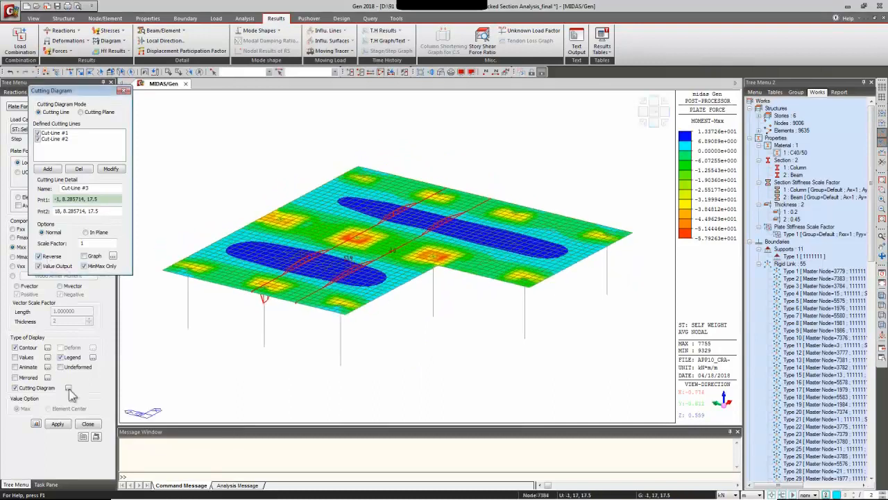
pyautogui.click(58, 423)
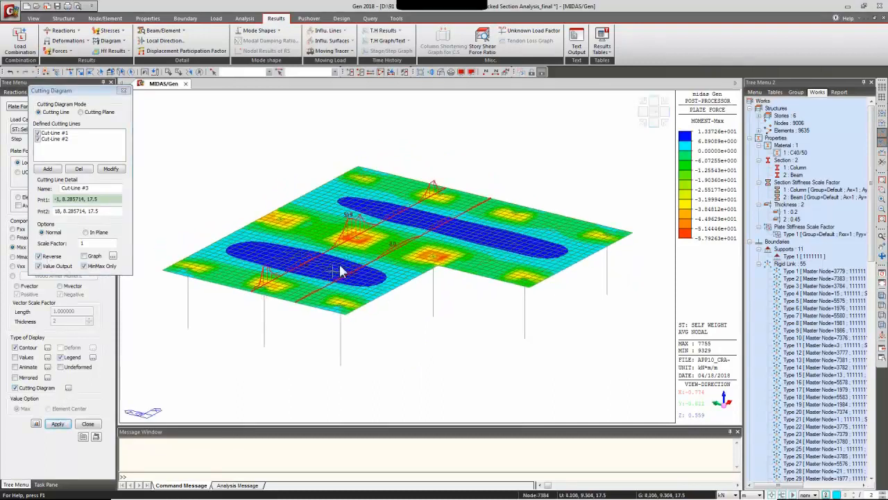
pyautogui.keyDown('ctrl'); pyautogui.moveTo(377, 335); pyautogui.dragTo(362, 347, button='middle'); pyautogui.keyUp('ctrl')
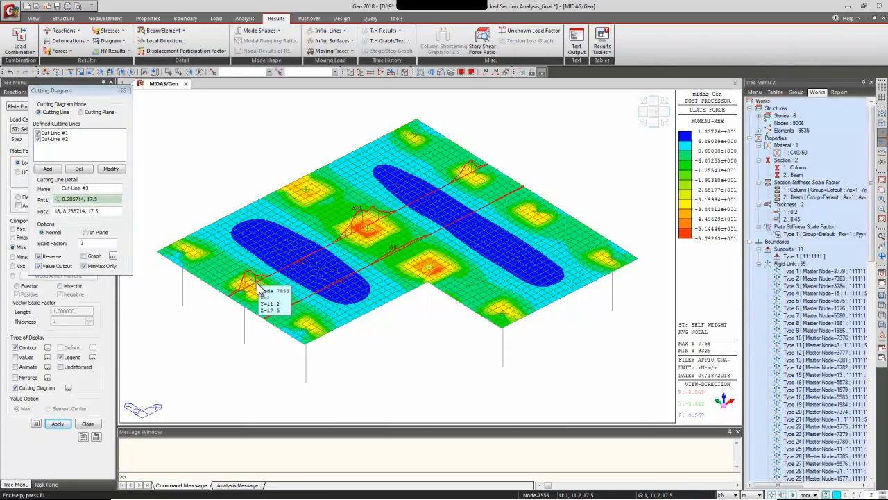
# Generate graphs for the cutting lines, view the Cut-Line #1 Mxx graph enlarged, and close the graph and the cutting line settings.
pyautogui.click(84, 256)
pyautogui.click(57, 423)
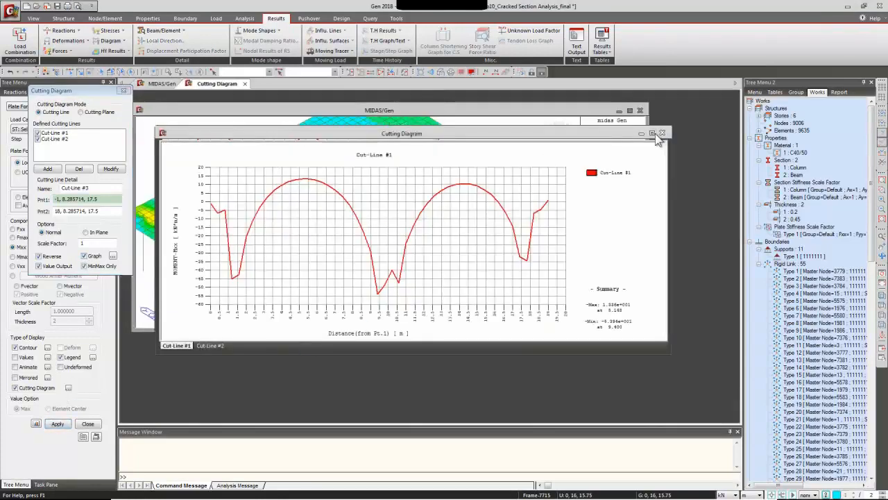
pyautogui.click(653, 133)
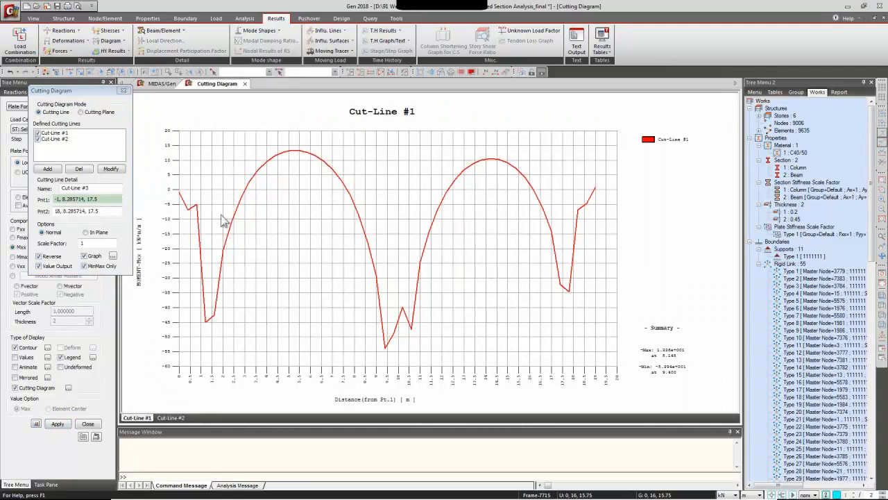
pyautogui.click(125, 92)
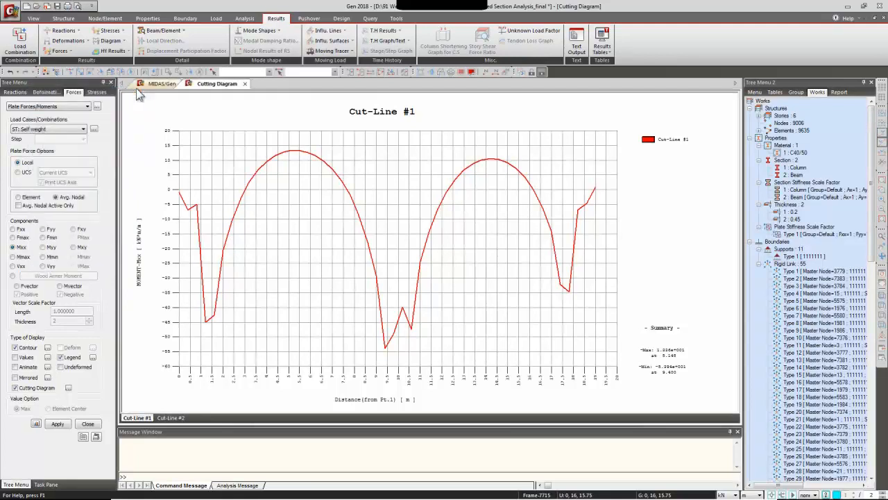
pyautogui.click(245, 83)
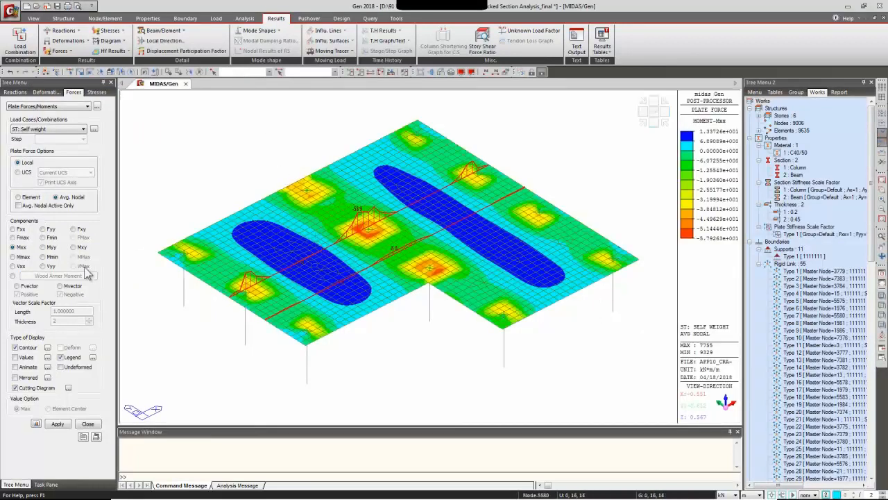
# Display the Wood Armer moment contour for self weight, review its Cut-Line #1 graph and close the graph.
pyautogui.click(12, 276)
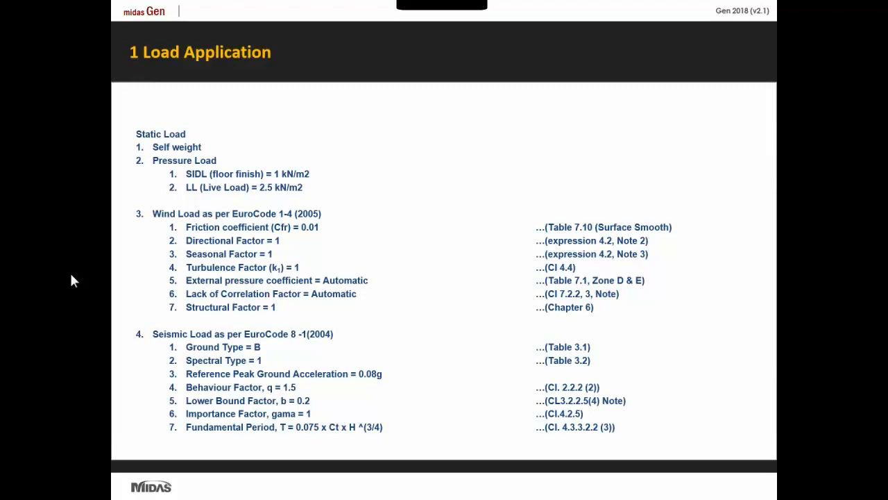
pyautogui.press('Right')
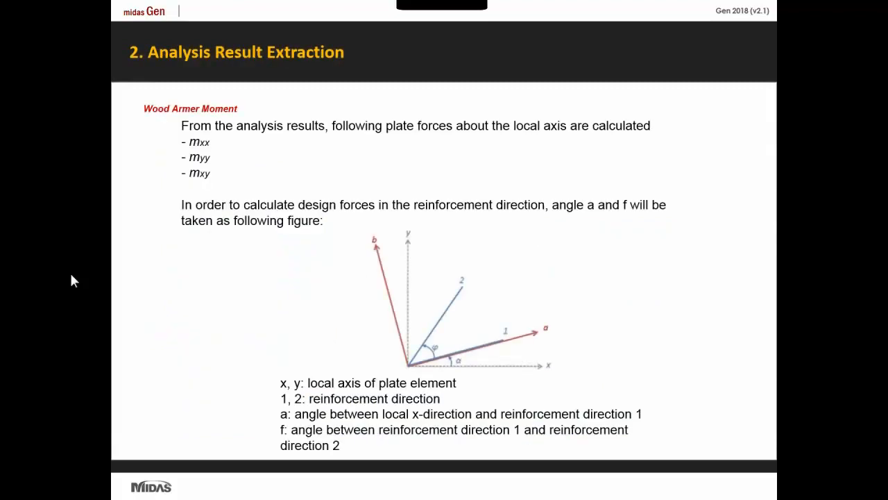
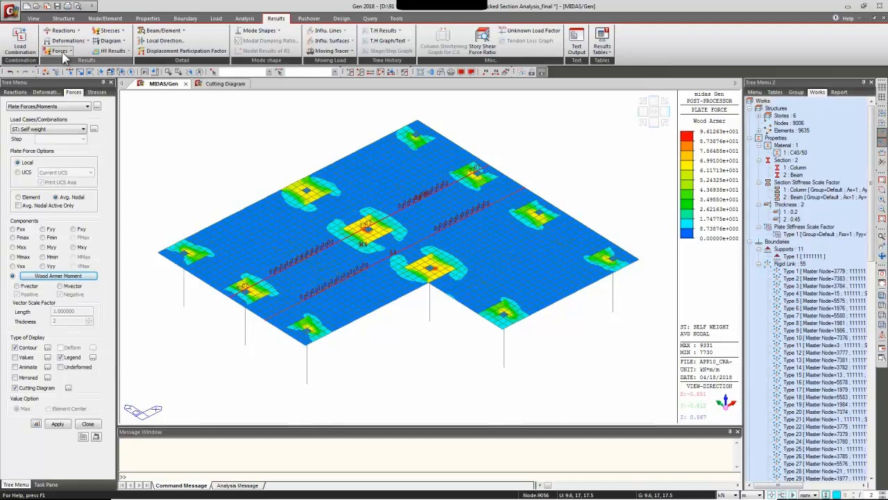
pyautogui.click(222, 84)
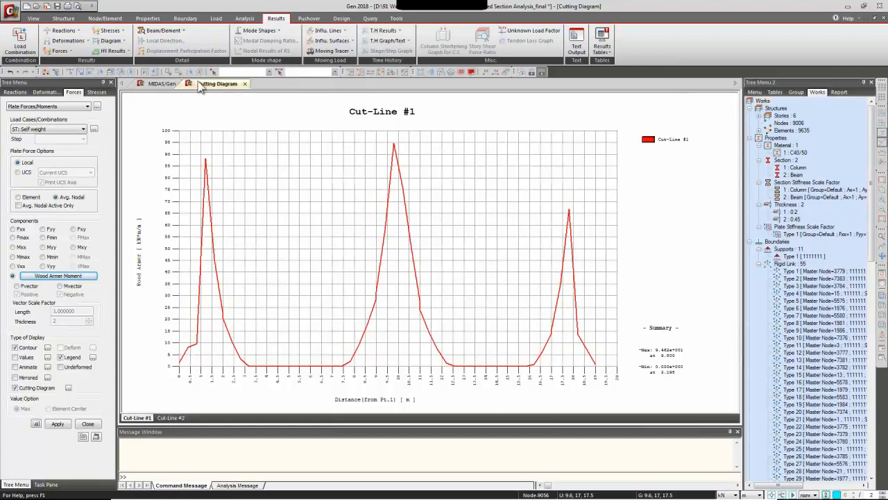
pyautogui.click(245, 84)
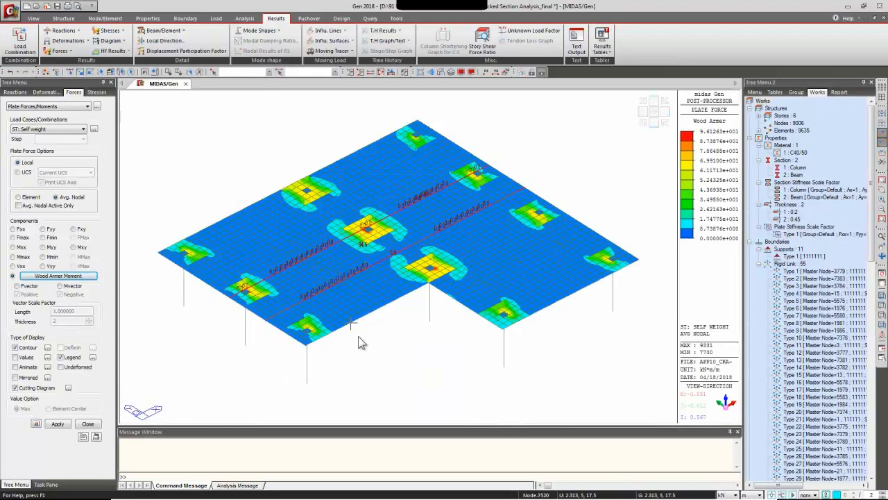
# Open the Local Direction Force Sum tool and place its dialog clear of the slab.
pyautogui.click(163, 41)
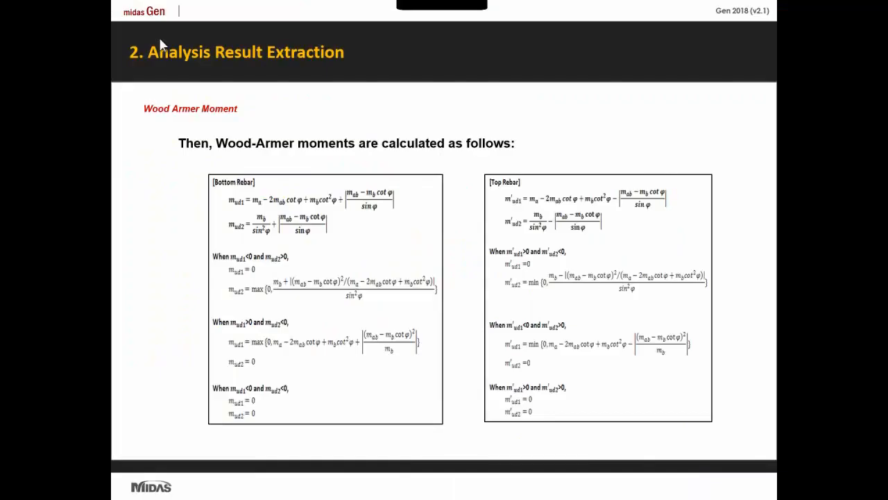
pyautogui.press('Right')
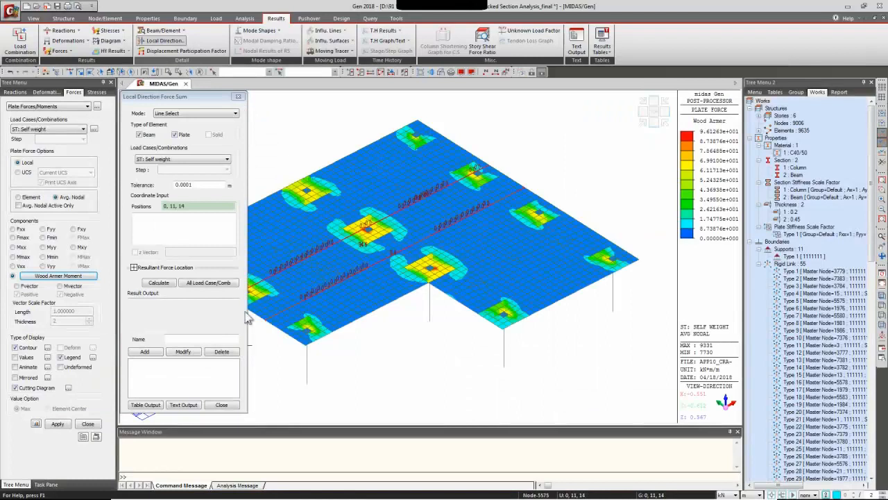
pyautogui.moveTo(194, 97); pyautogui.dragTo(132, 113)
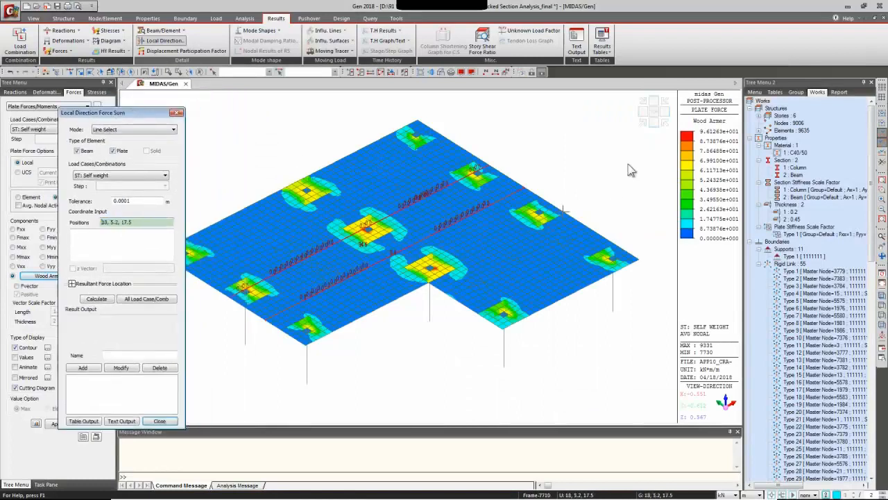
# Isolate the edge slab strip between x = -1 and 1 around two edge columns by window-selecting and activating it in top view.
pyautogui.click(649, 111)
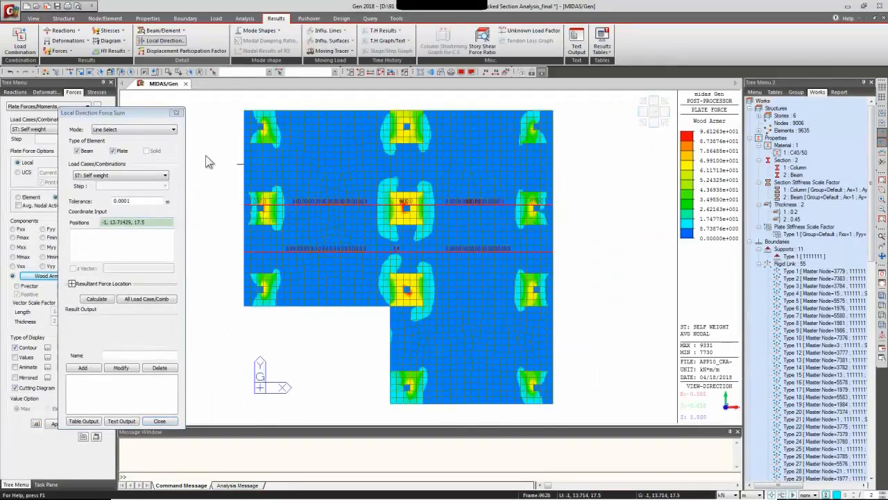
pyautogui.click(70, 72)
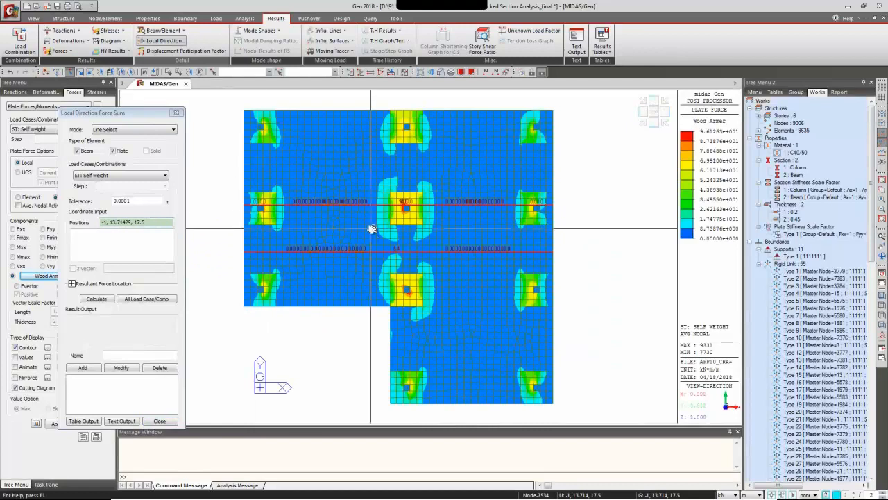
pyautogui.scroll(5, 303, 243)
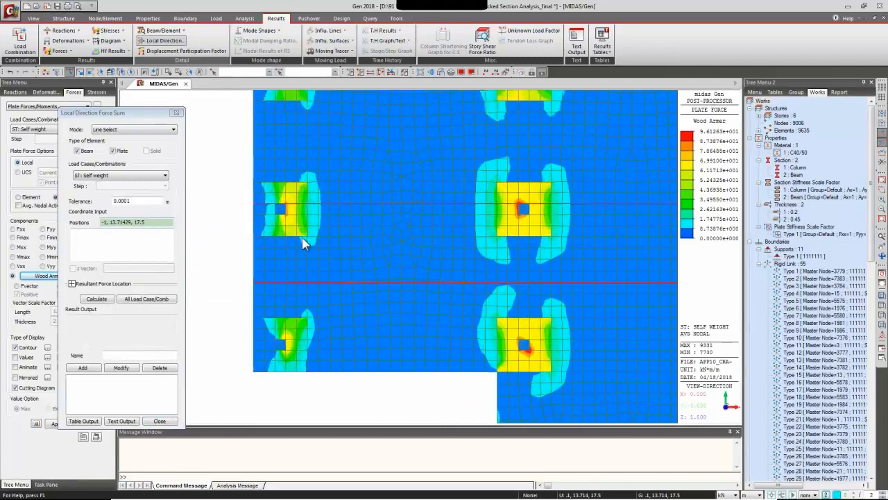
pyautogui.scroll(1, 303, 243)
pyautogui.moveTo(248, 248); pyautogui.dragTo(246, 248)
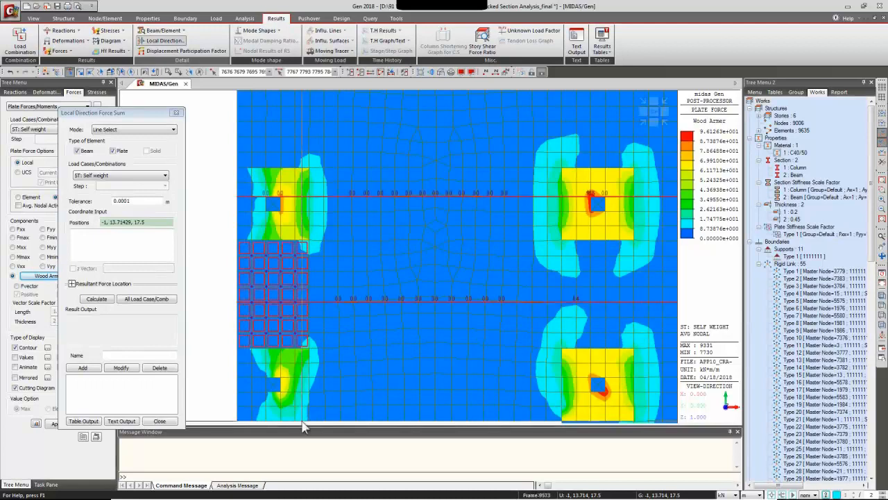
pyautogui.moveTo(237, 169); pyautogui.dragTo(238, 170)
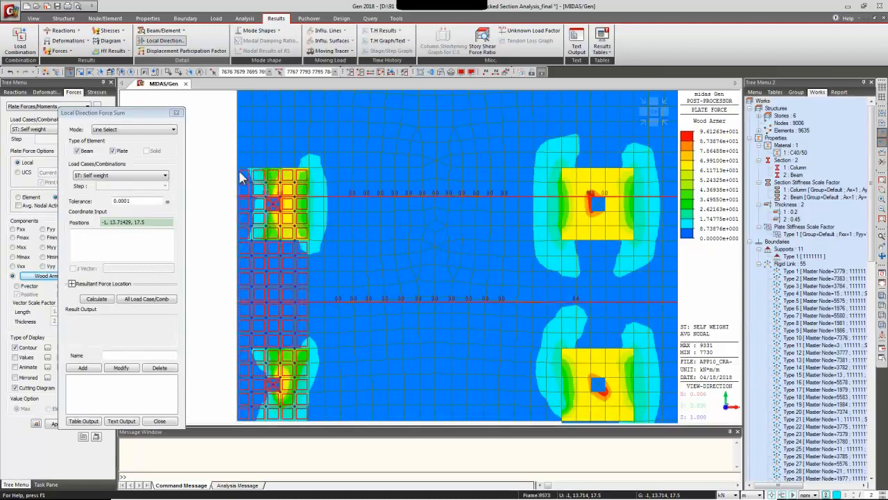
pyautogui.click(351, 71)
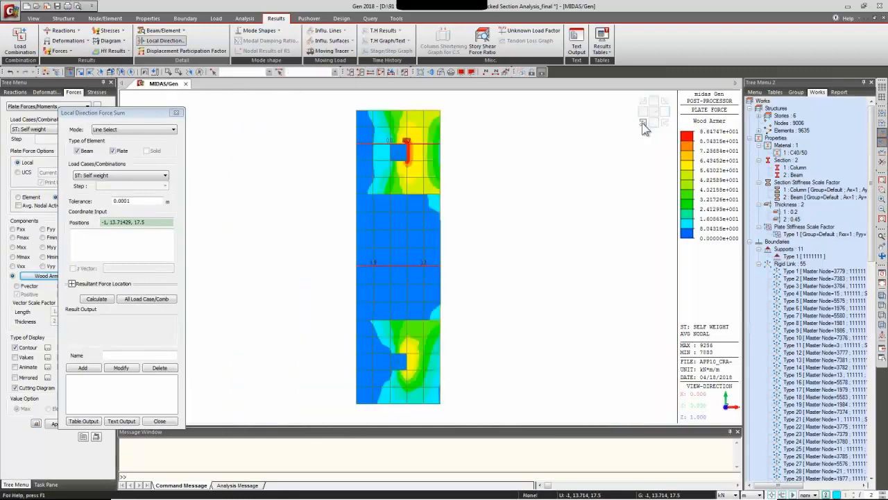
# Show the isolated strip in isometric view and check its solid thickness display before returning to the plain plate display.
pyautogui.click(642, 122)
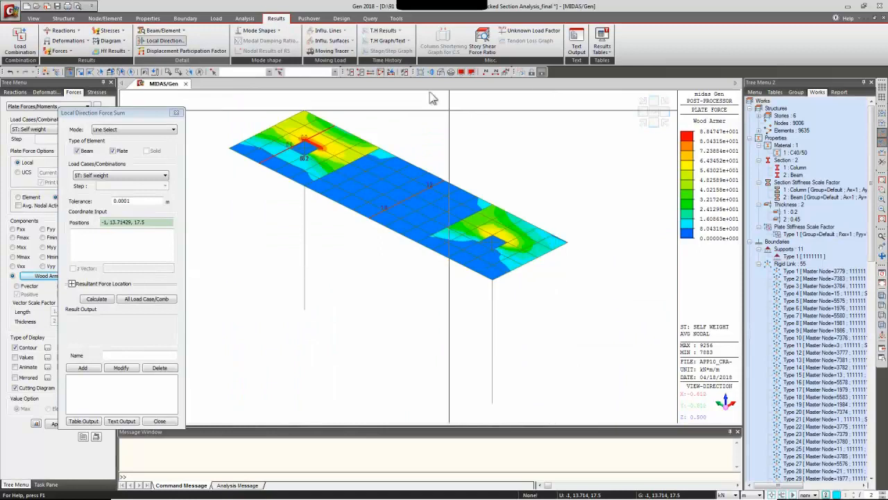
pyautogui.click(440, 72)
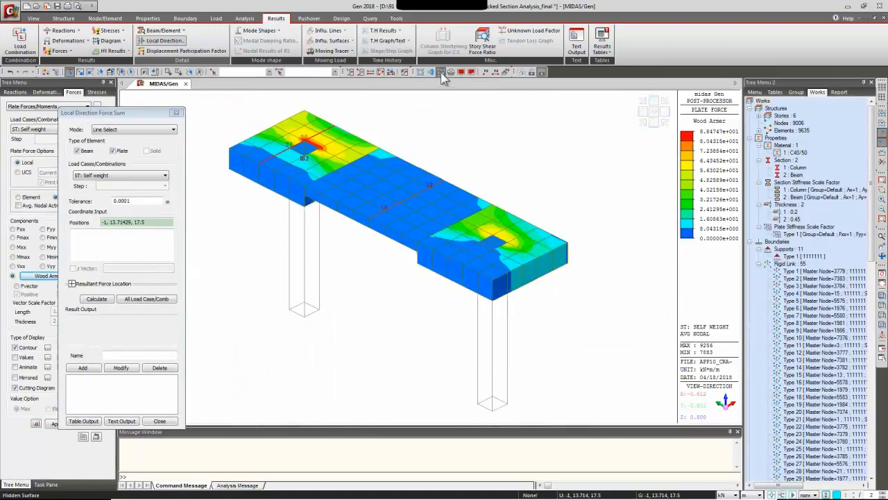
pyautogui.click(440, 72)
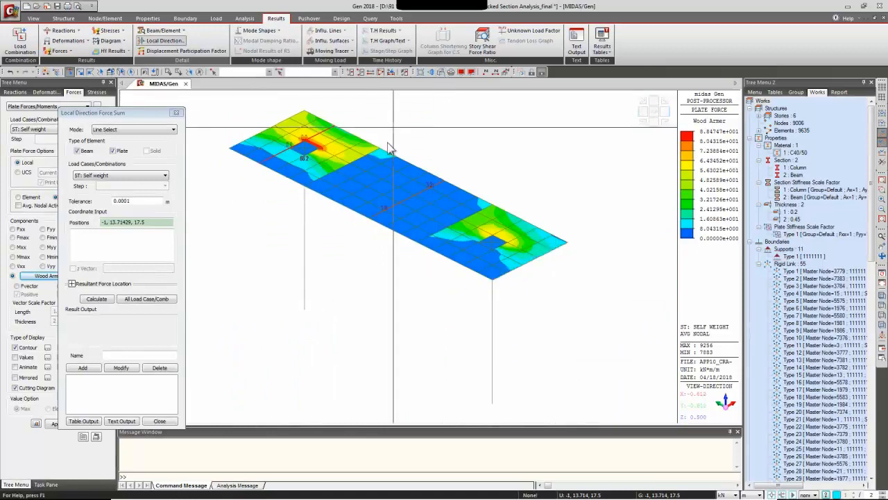
# Calculate the self weight force sum along the line from -1, 10, 17.5 to 1, 10, 17.5, with direction point 1.006531, 8.713262, 17.5.
pyautogui.click(153, 223)
pyautogui.click(307, 187)
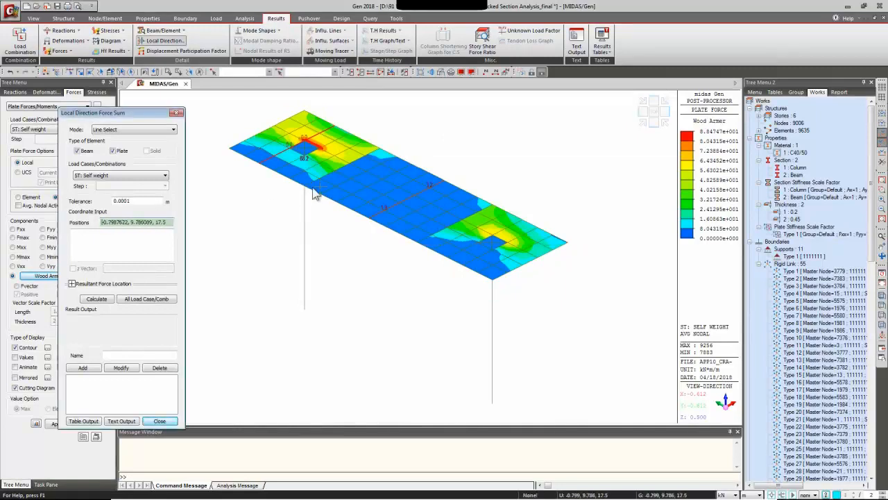
pyautogui.click(382, 145)
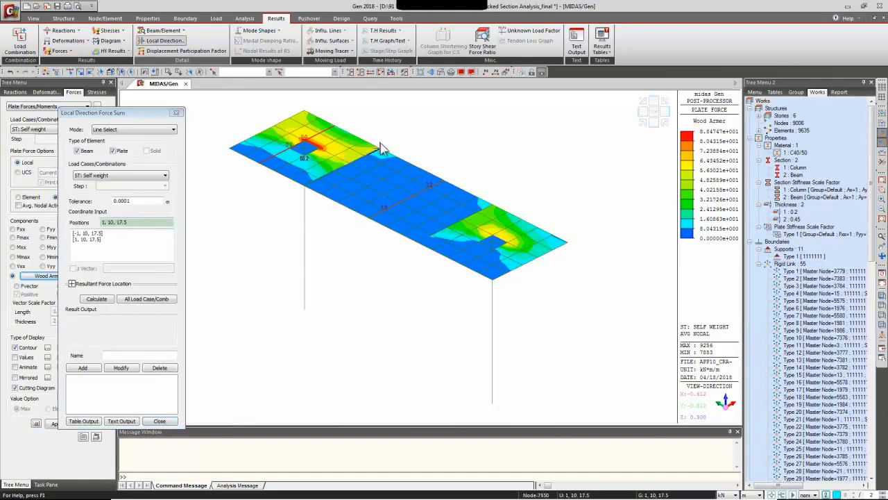
pyautogui.click(429, 177)
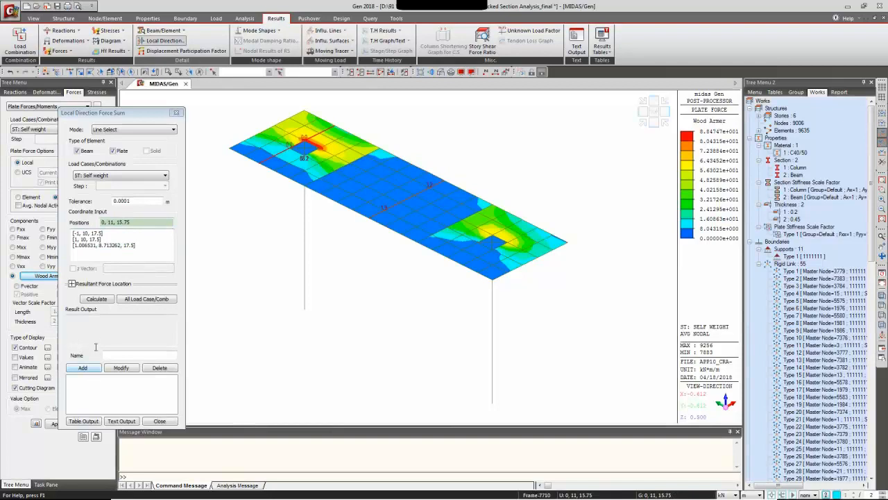
pyautogui.click(98, 300)
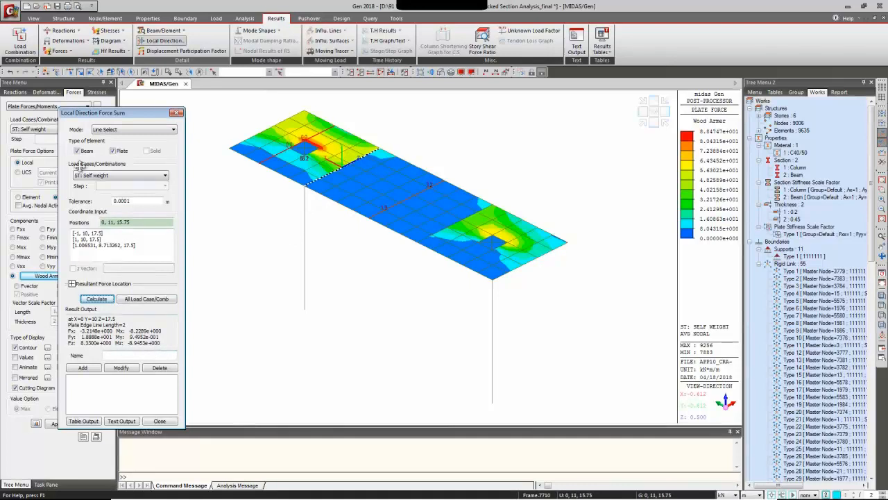
# Calculate the local direction force sum along the current line for load combination gLCB1.
pyautogui.click(97, 177)
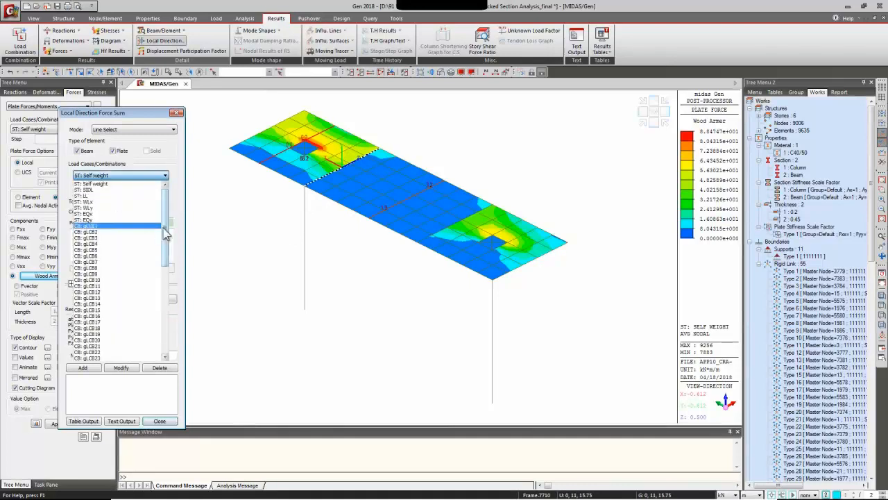
pyautogui.scroll(-9, 154, 312)
pyautogui.moveTo(151, 306); pyautogui.dragTo(169, 226)
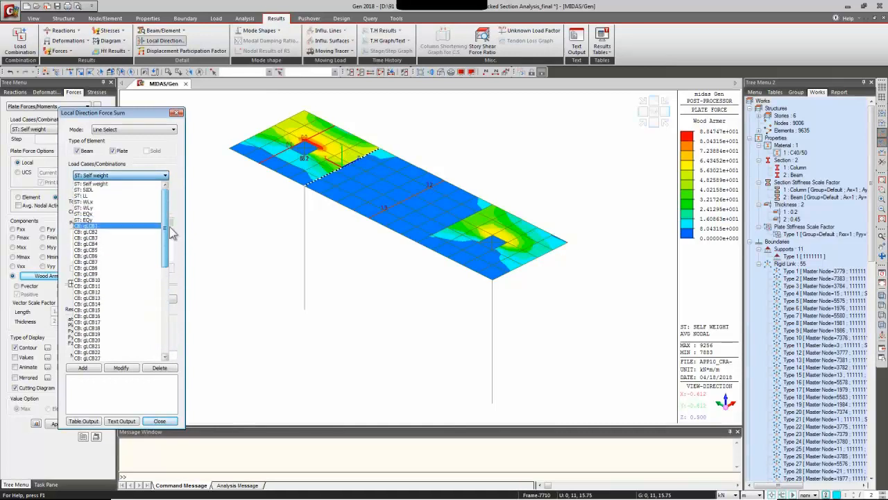
pyautogui.click(102, 231)
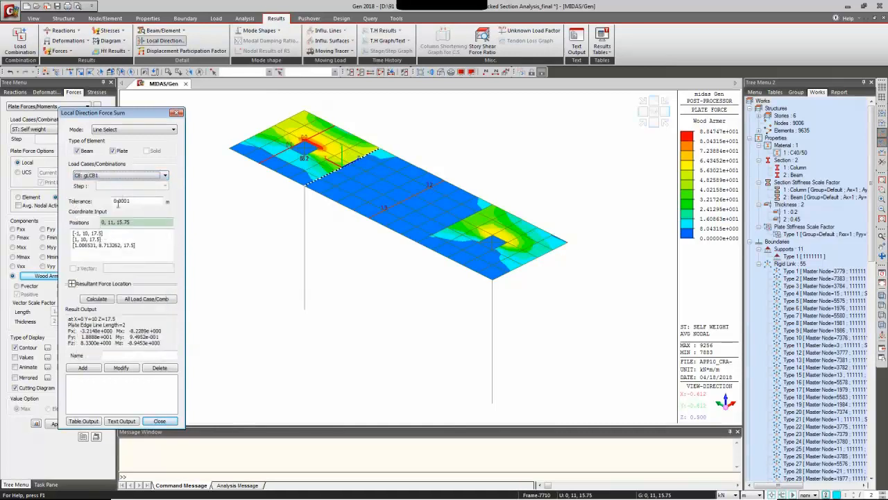
pyautogui.click(99, 299)
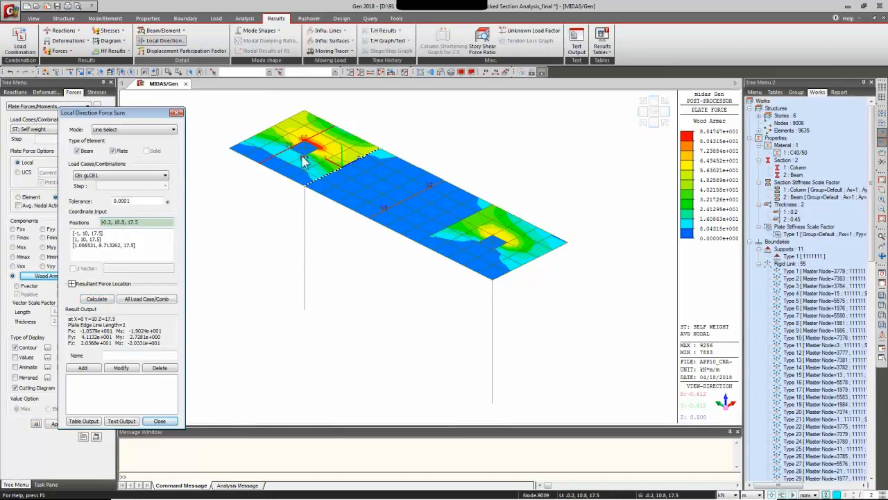
# Calculate the gLCB1 force sum along the line from -0.2, 10, 17.5 to -0.2, 7, 17.5, with direction point 1, 7, 17.5.
pyautogui.click(335, 177)
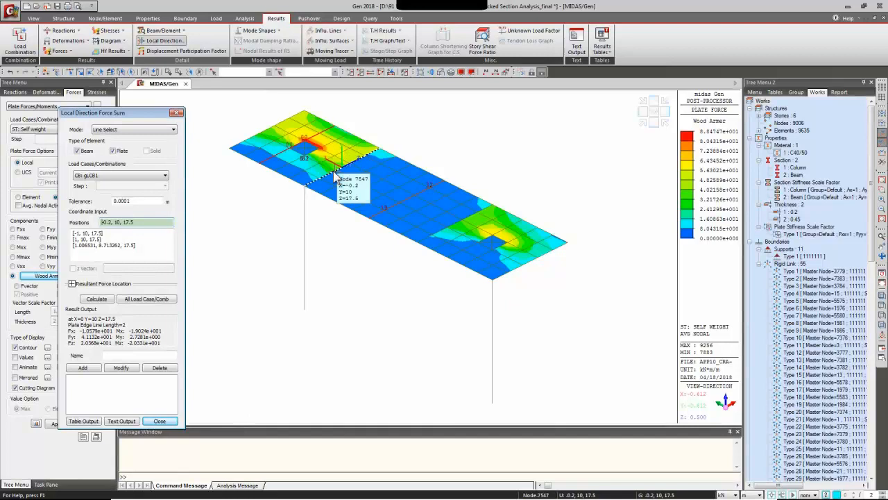
pyautogui.click(447, 226)
pyautogui.click(493, 206)
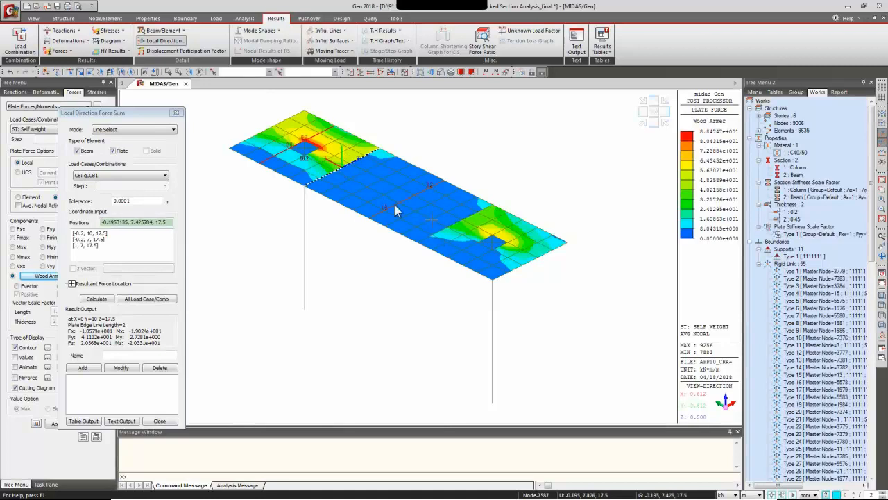
pyautogui.click(93, 300)
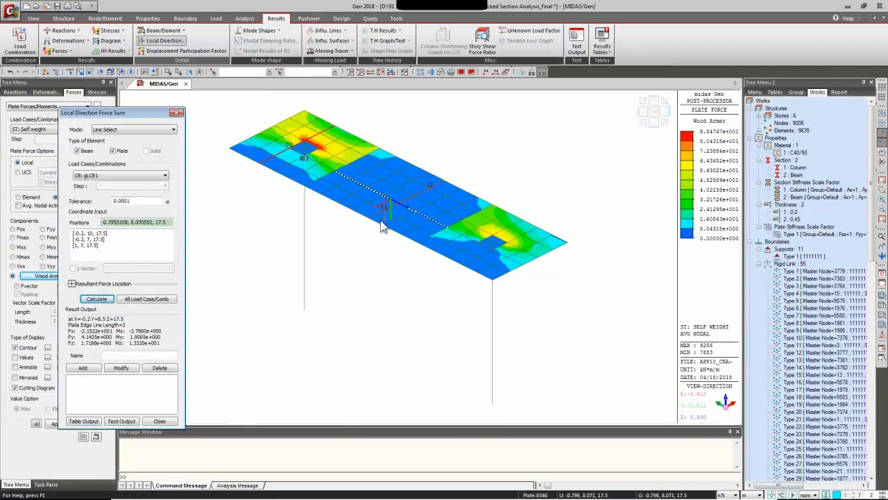
pyautogui.moveTo(381, 225)
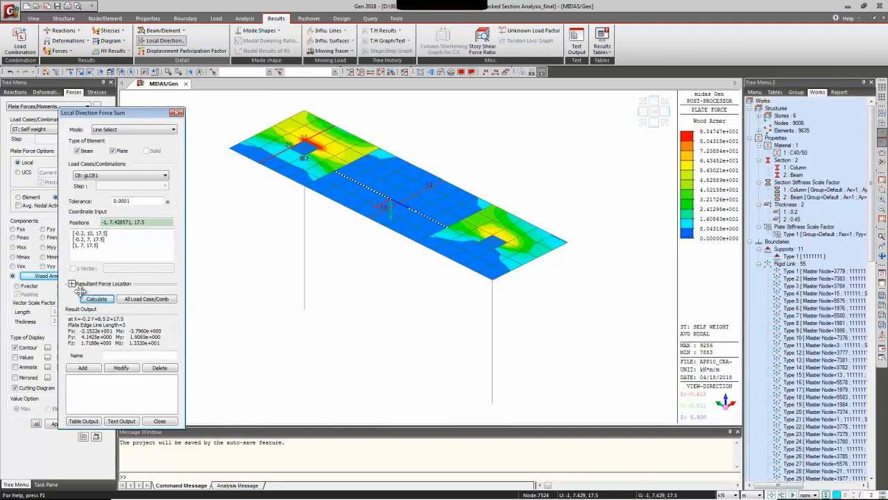
# Save the force sum line under the name 1 and select it for output.
pyautogui.click(113, 356)
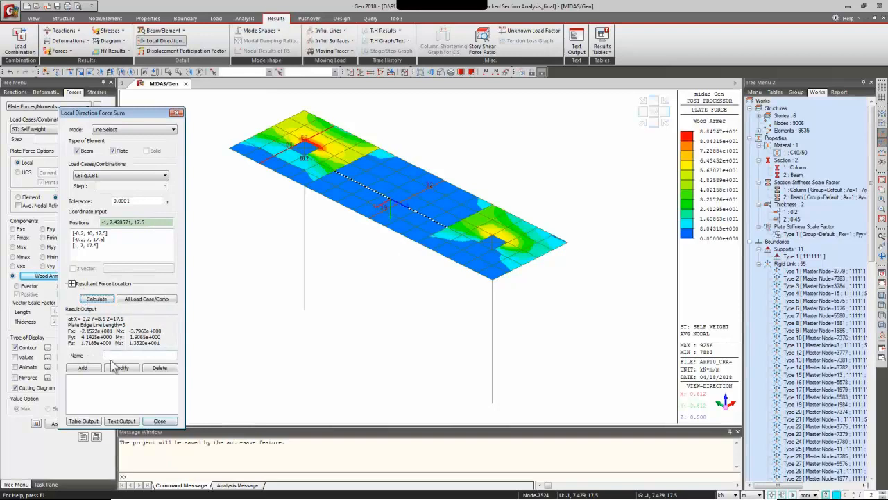
pyautogui.write('1')
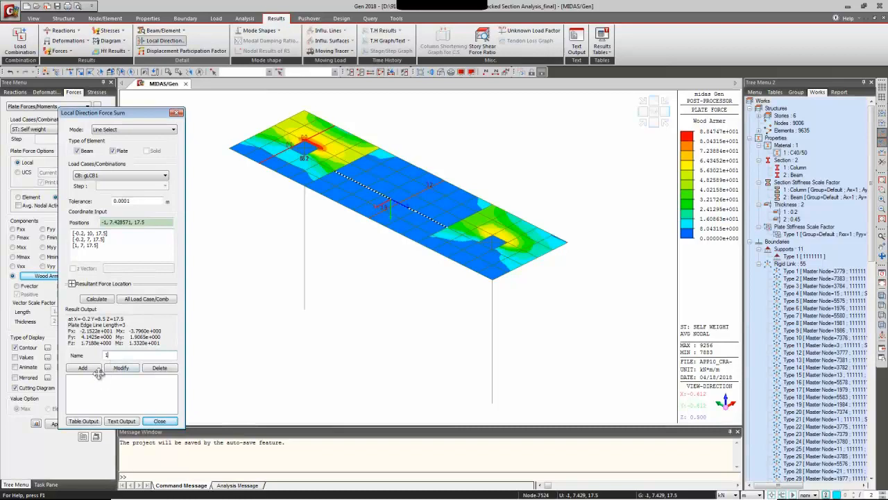
pyautogui.click(84, 368)
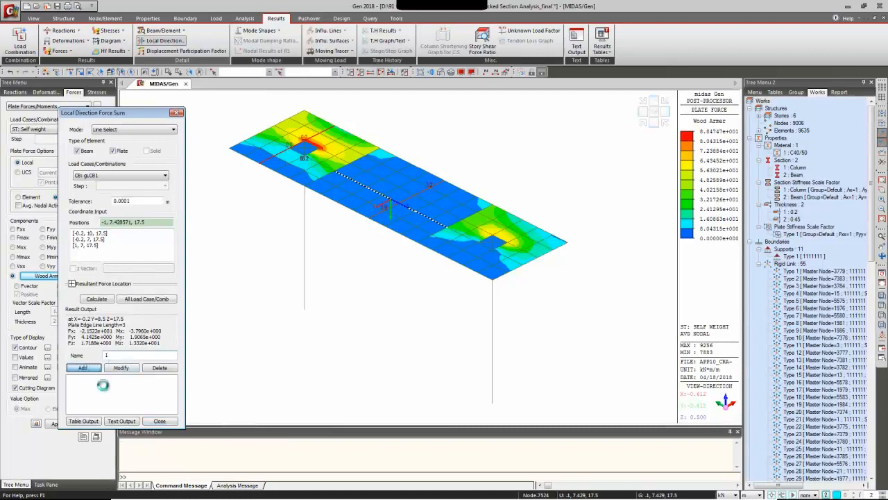
pyautogui.click(72, 381)
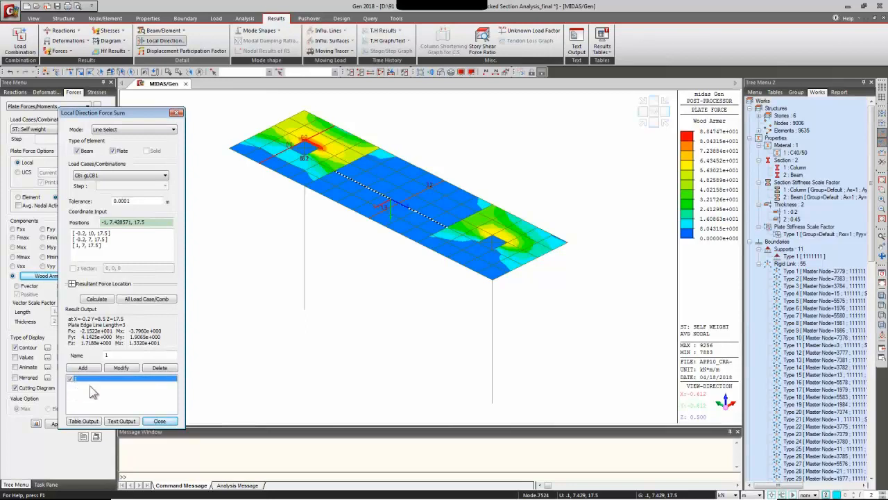
# Review the tabulated force sum of line 1 for gLCB1 only, then close the force sum dialog and the result table.
pyautogui.click(99, 422)
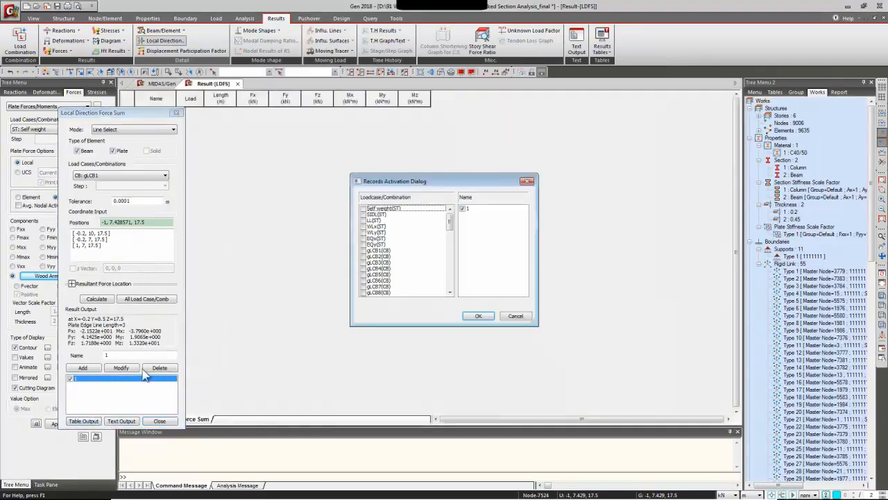
pyautogui.click(368, 253)
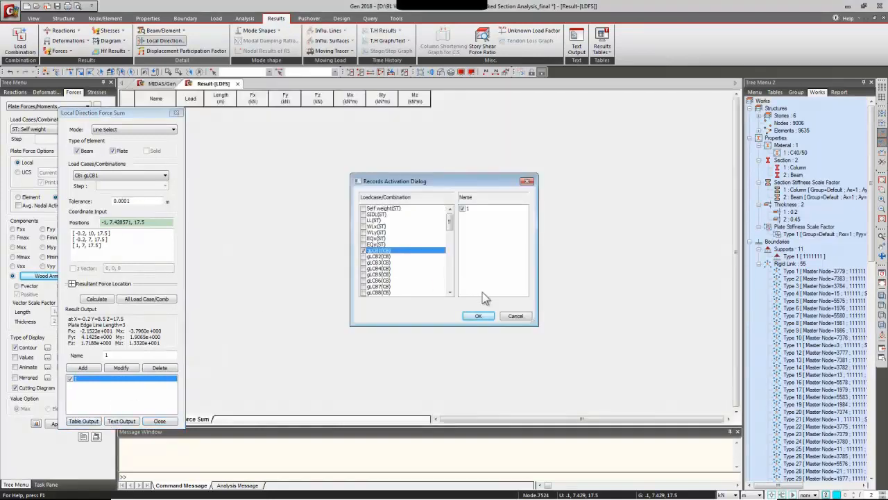
pyautogui.click(478, 316)
pyautogui.moveTo(141, 113); pyautogui.dragTo(558, 117)
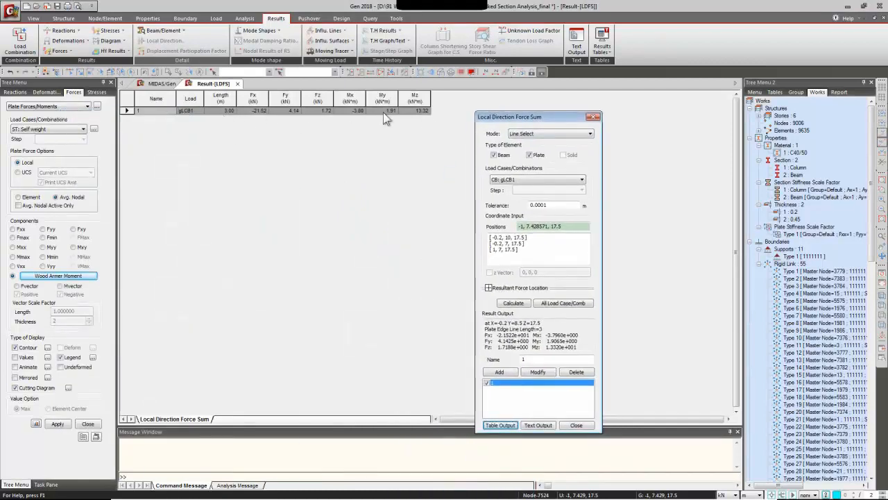
pyautogui.click(592, 117)
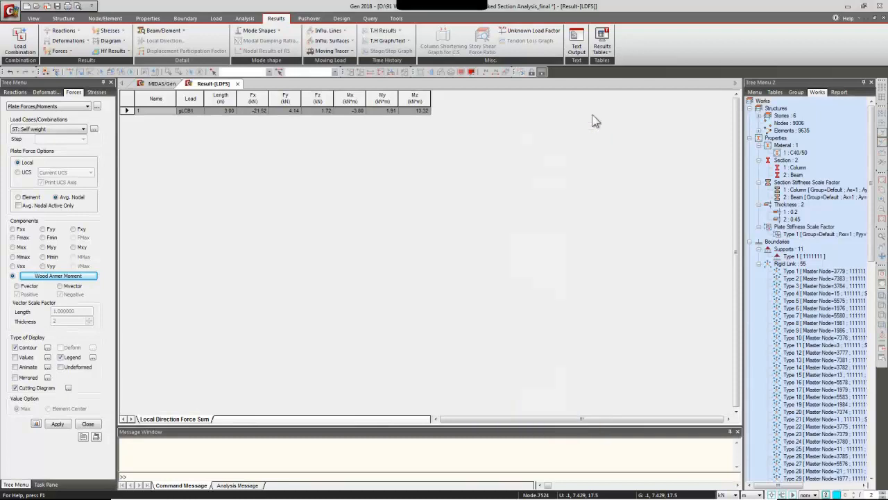
pyautogui.click(237, 84)
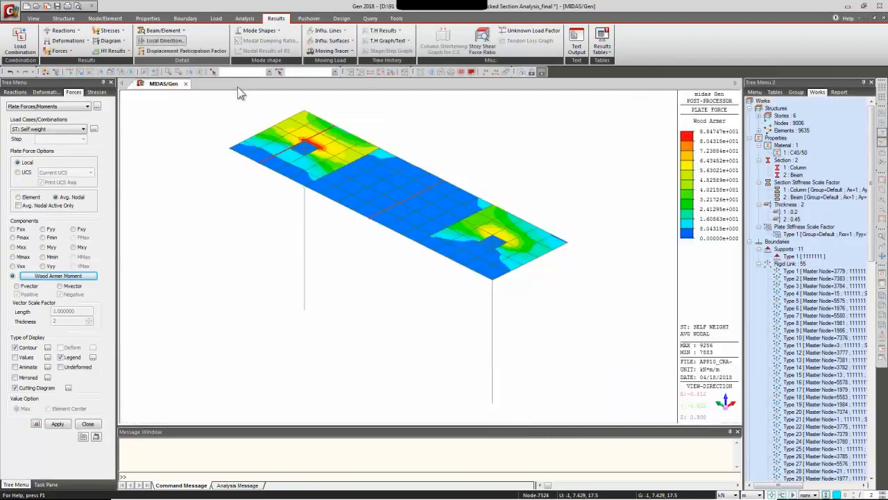
# Restore the whole storey for design, clear the plate force results and show the members and slabs with their solid thickness.
pyautogui.moveTo(350, 216)
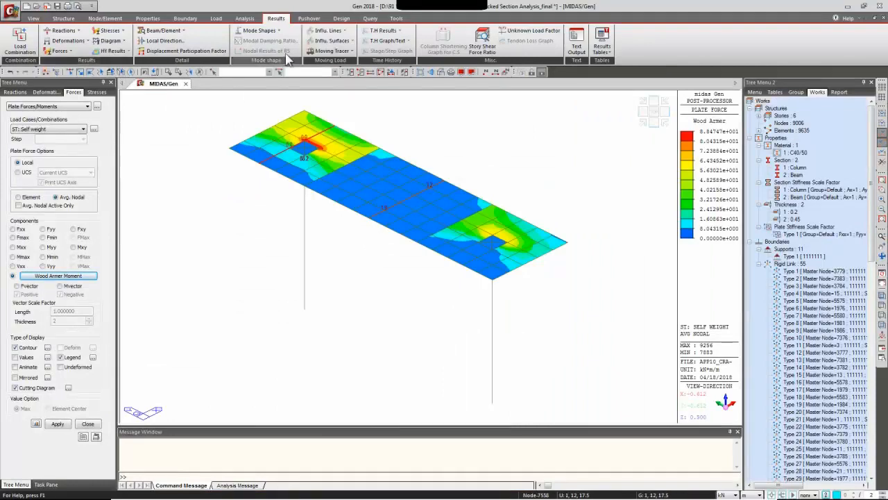
pyautogui.click(336, 19)
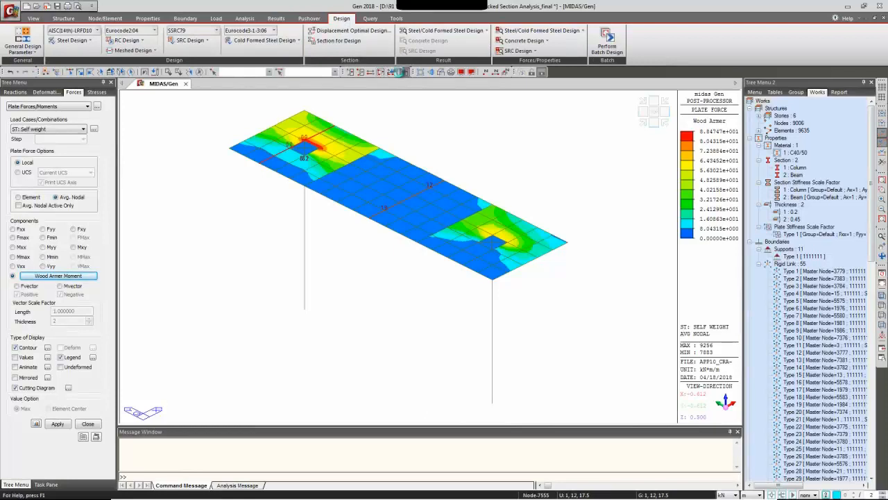
pyautogui.click(401, 72)
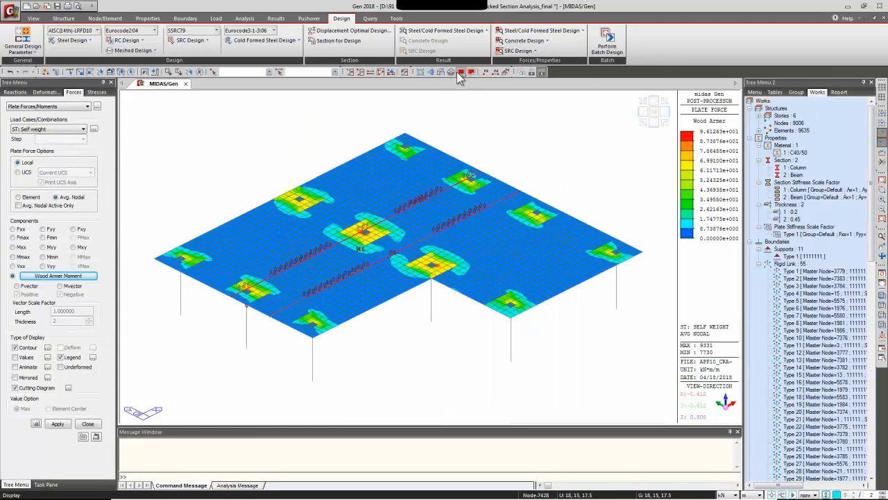
pyautogui.click(605, 59)
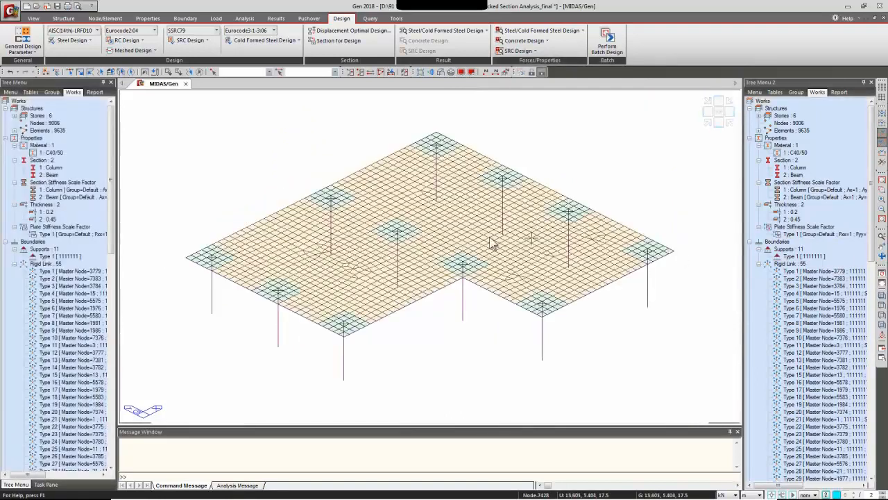
pyautogui.click(440, 71)
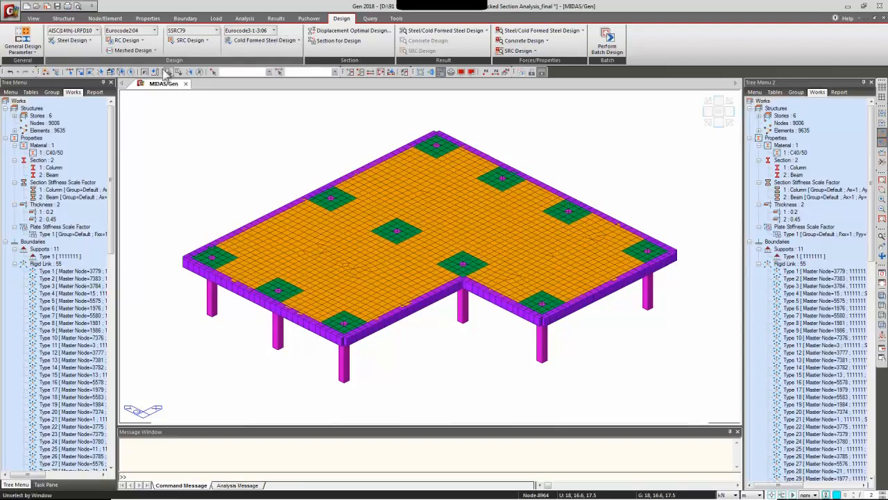
# Review the concrete design code settings and the available codes, keeping Eurocode2:04 with the Recommended national annex.
pyautogui.click(129, 41)
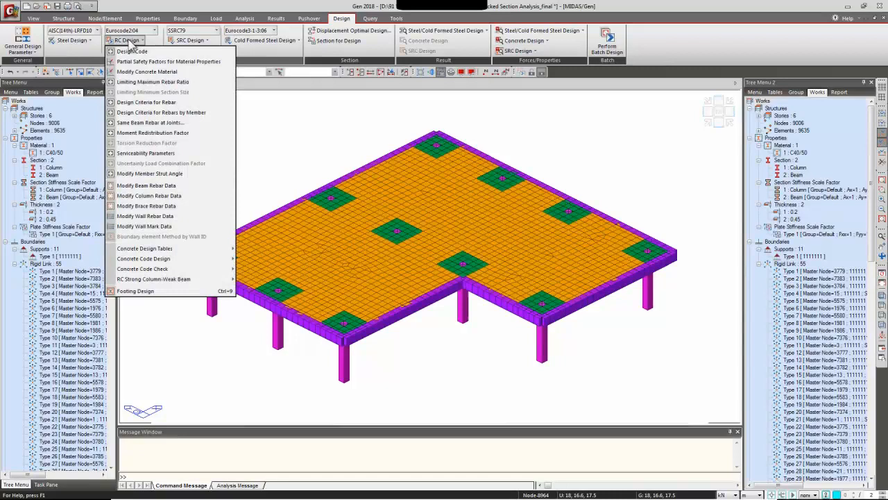
pyautogui.click(155, 65)
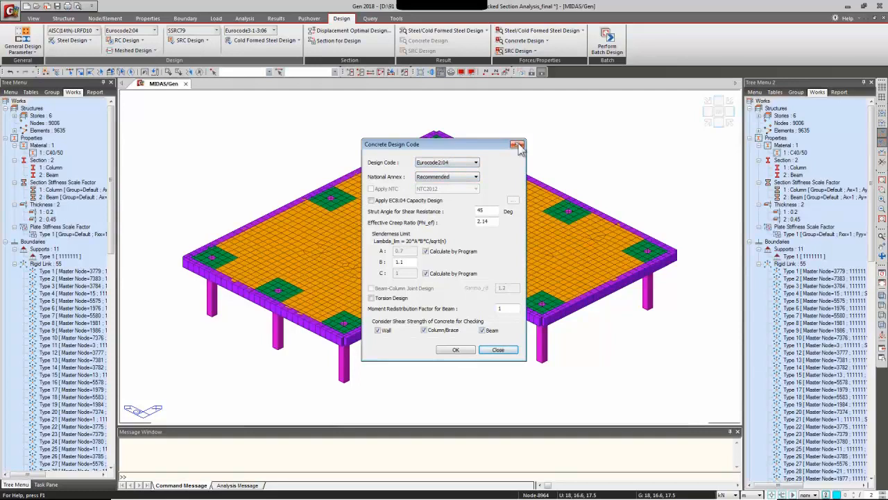
pyautogui.click(474, 162)
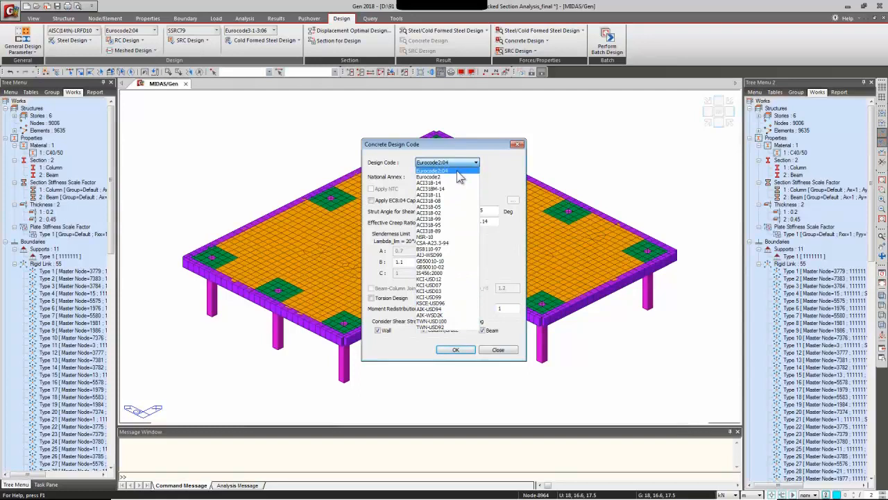
pyautogui.click(511, 167)
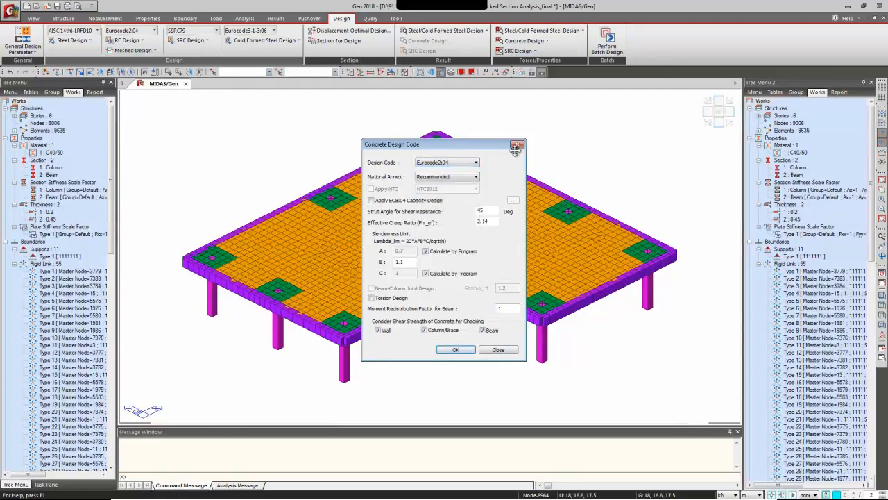
pyautogui.click(517, 145)
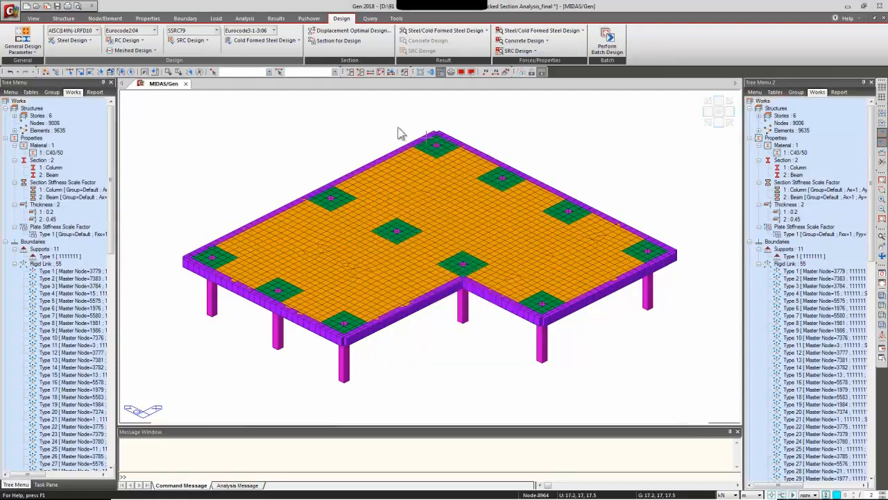
# Assign EN04(RC) reinforcement to the C40/50 concrete material, with Class B main rebar and Class A sub-rebar.
pyautogui.click(140, 43)
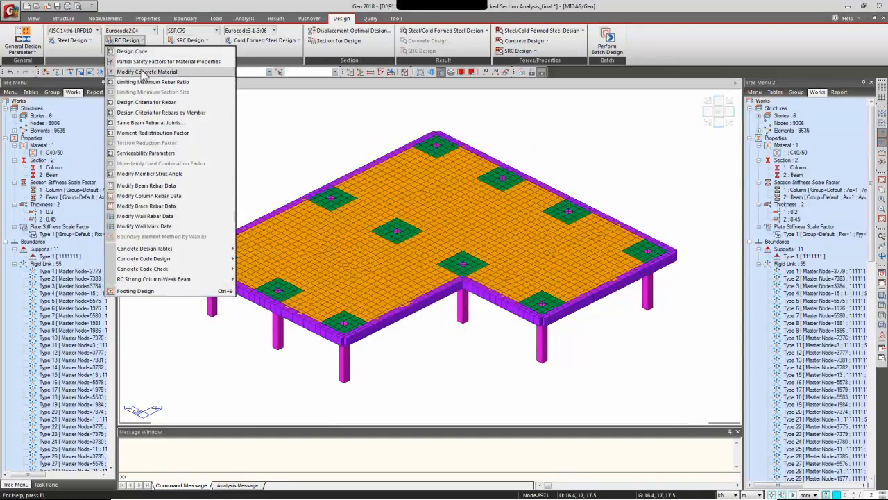
pyautogui.click(144, 72)
pyautogui.click(414, 195)
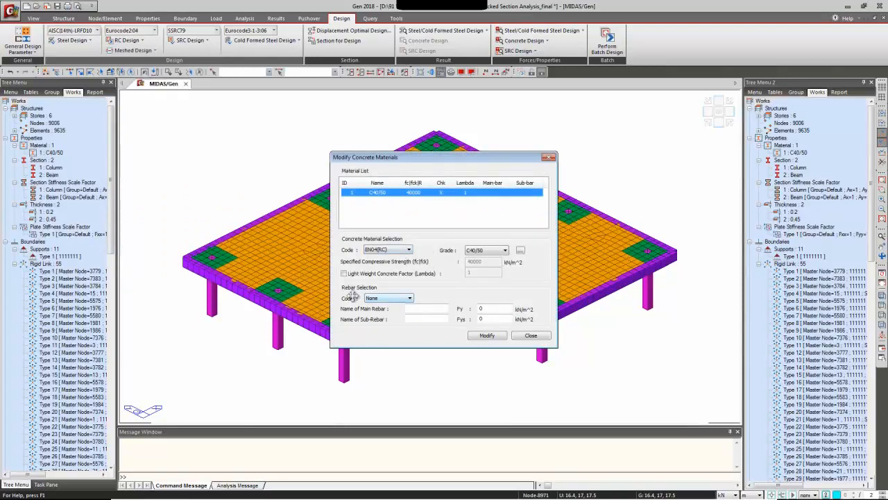
pyautogui.click(395, 301)
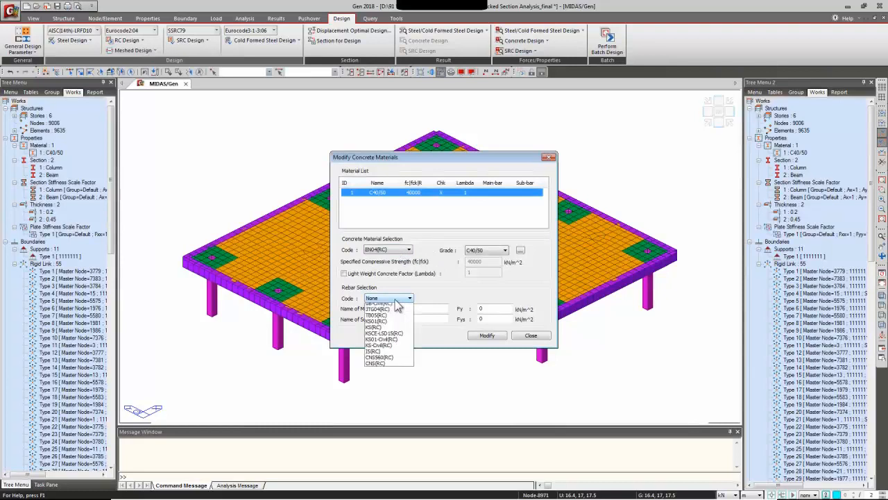
pyautogui.click(387, 330)
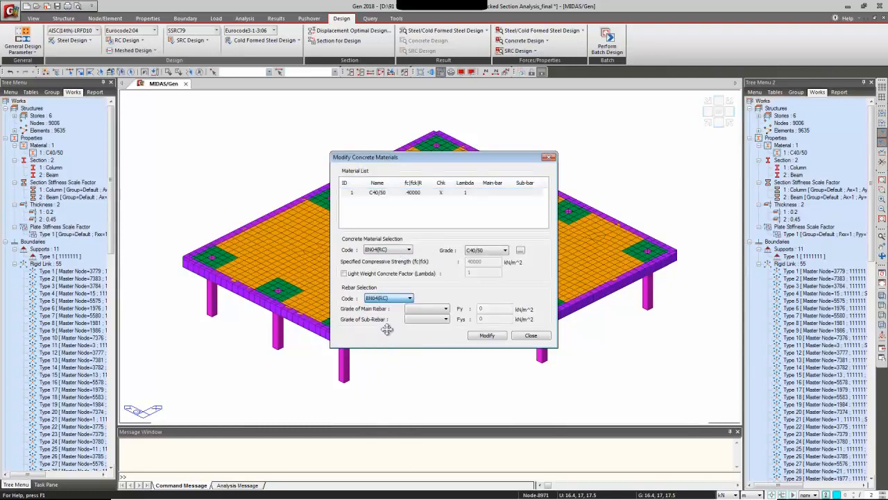
pyautogui.click(445, 309)
pyautogui.click(428, 323)
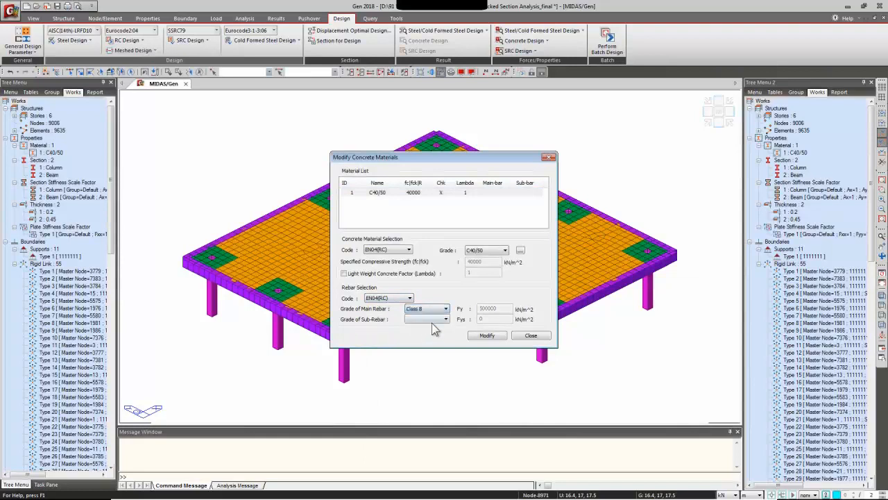
pyautogui.click(433, 319)
pyautogui.click(424, 327)
pyautogui.click(486, 336)
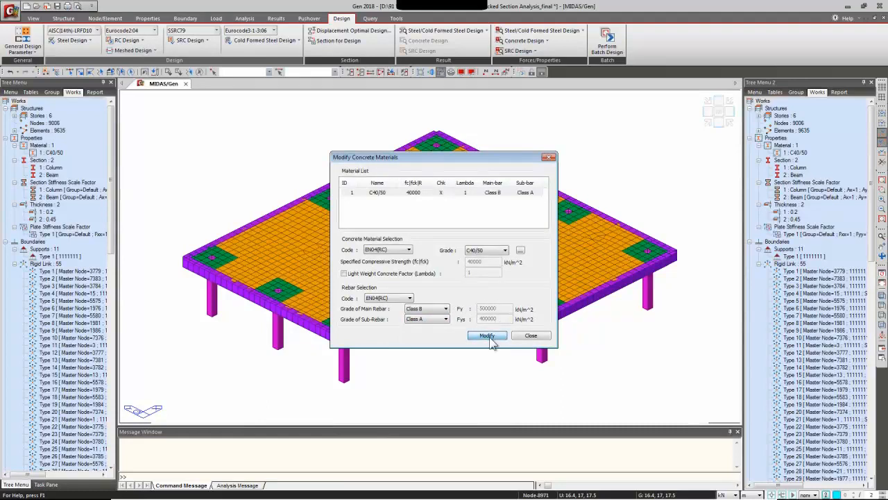
pyautogui.click(531, 336)
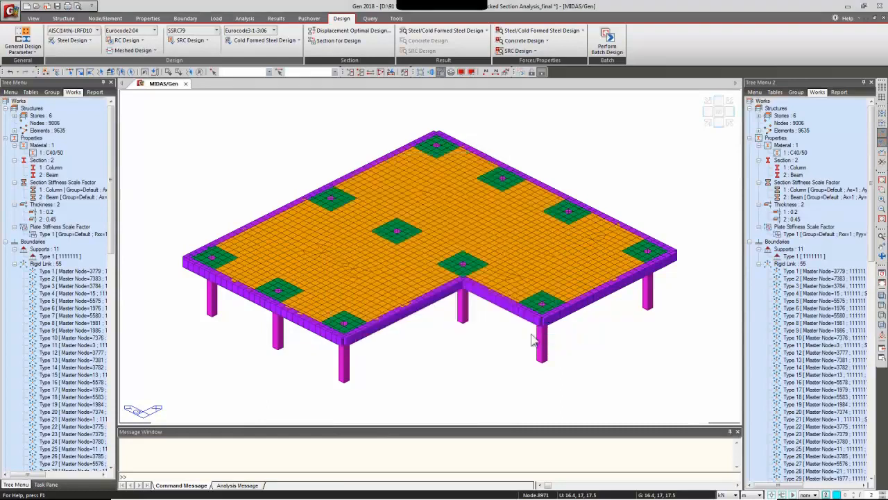
# Review the slab, wall and shell load combinations for strength, serviceability and cracked deflection, checking individual combination descriptions, and leave them unchanged.
pyautogui.click(142, 50)
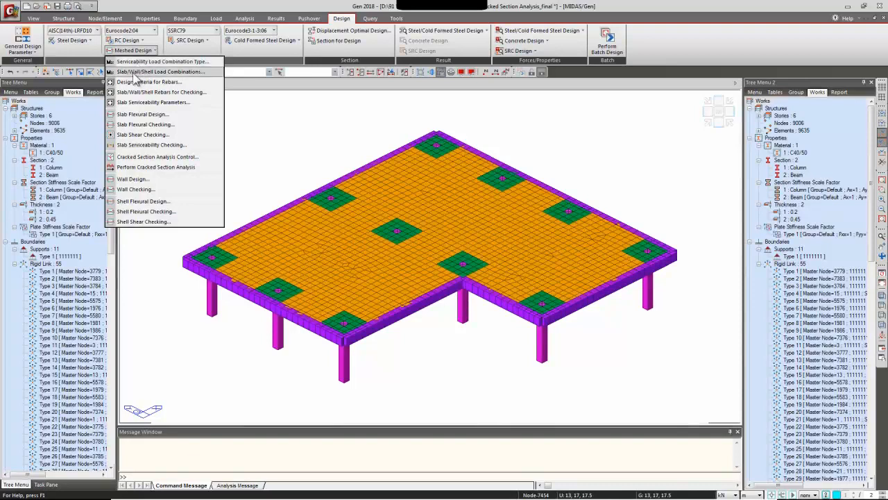
pyautogui.click(135, 72)
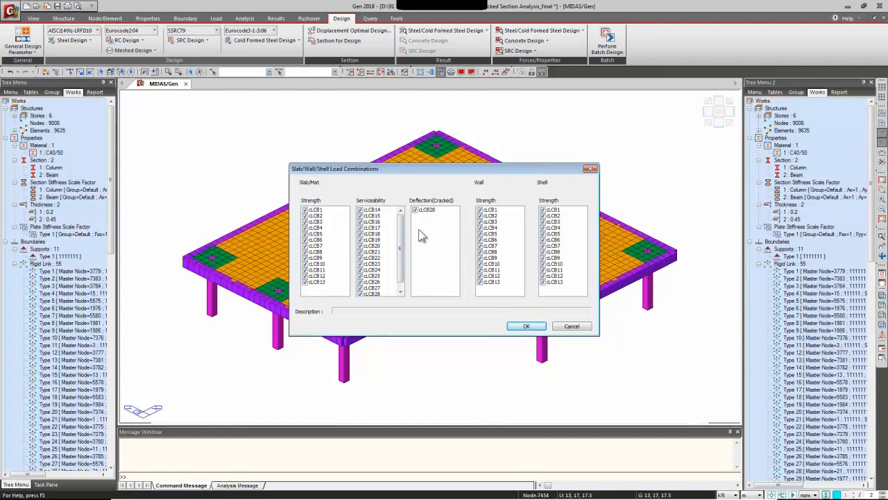
pyautogui.click(375, 216)
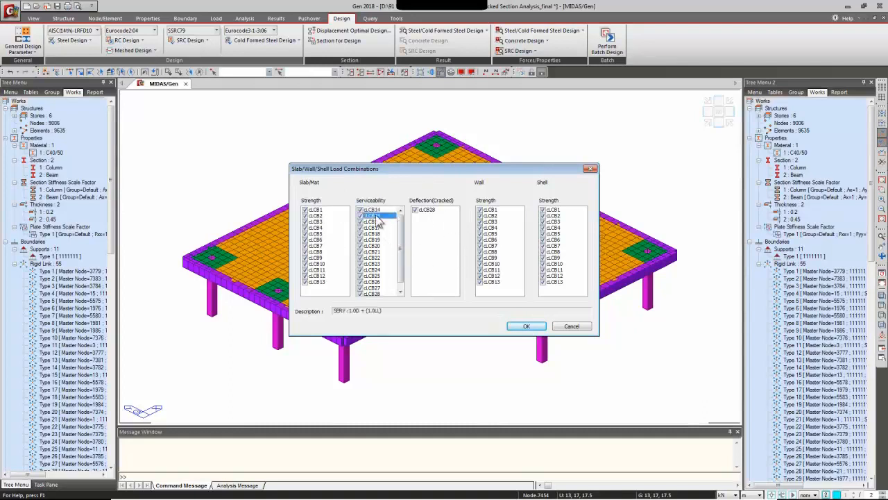
pyautogui.click(378, 228)
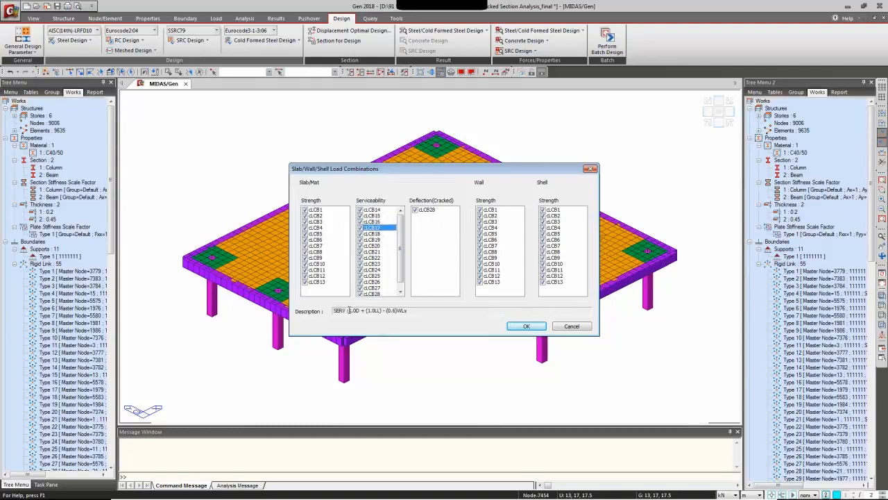
pyautogui.click(376, 246)
pyautogui.click(431, 210)
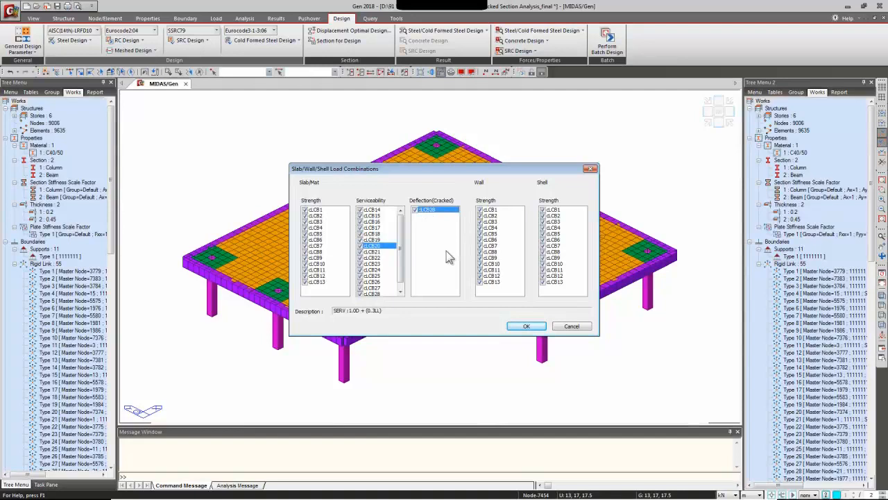
pyautogui.click(567, 327)
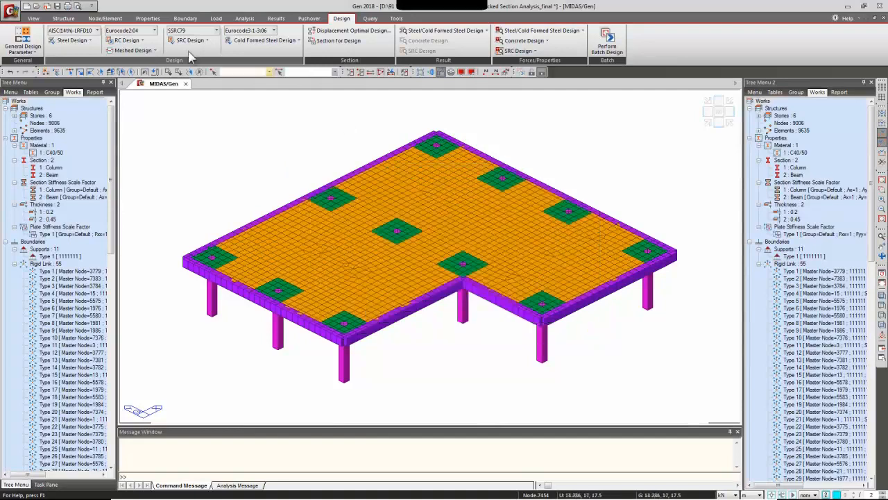
# Review how the serviceability load combinations are classified as quasi-permanent, frequent and characteristic.
pyautogui.click(124, 43)
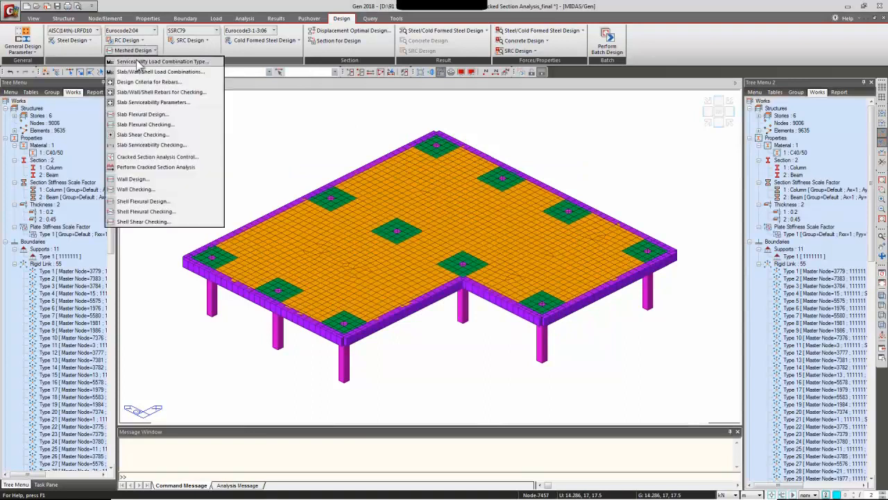
pyautogui.click(142, 62)
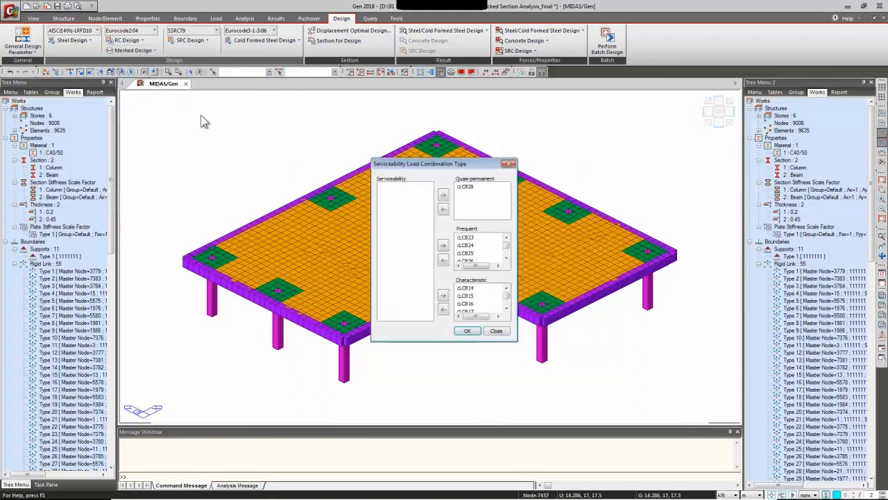
pyautogui.click(511, 165)
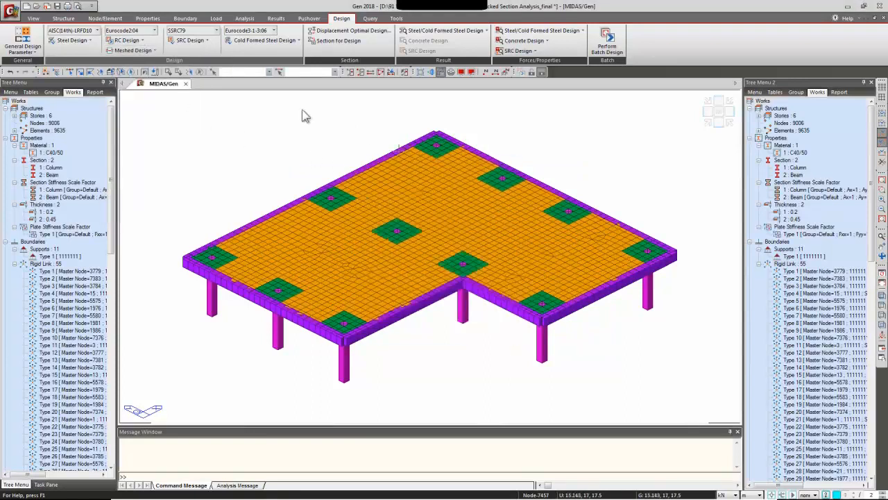
# In the meshed design criteria for rebars, set the basic top rebar to P12 at 200 spacing in both Dir. 1 and Dir. 2.
pyautogui.click(143, 51)
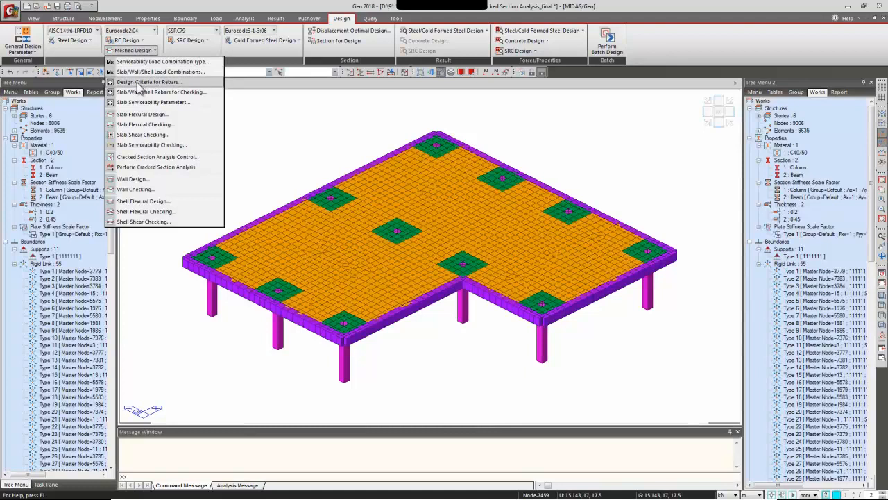
pyautogui.click(141, 81)
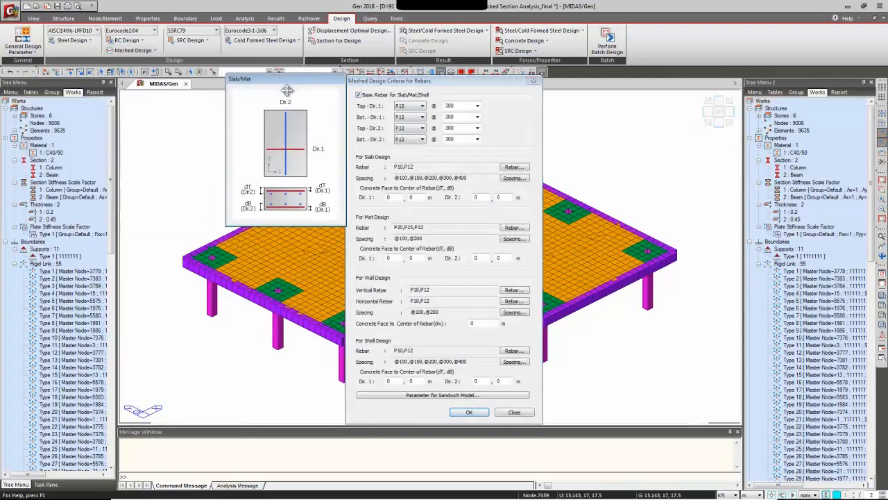
pyautogui.click(409, 82)
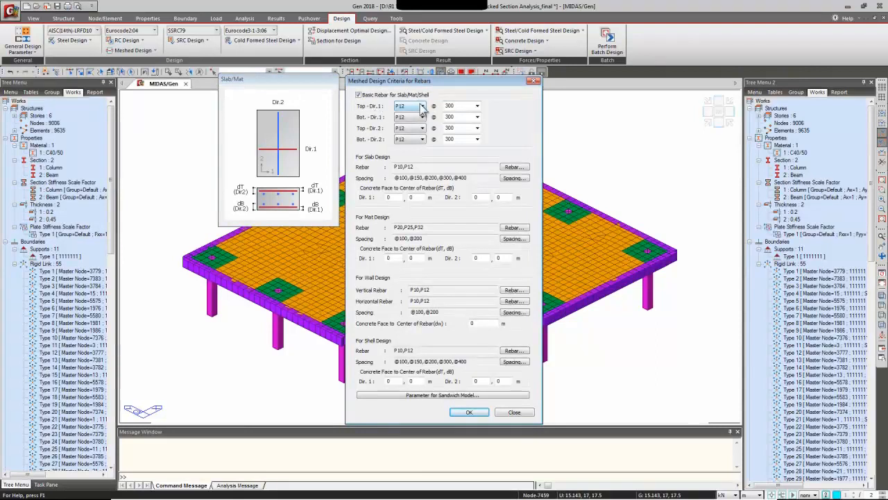
pyautogui.click(476, 106)
pyautogui.click(455, 127)
pyautogui.click(421, 129)
pyautogui.click(422, 128)
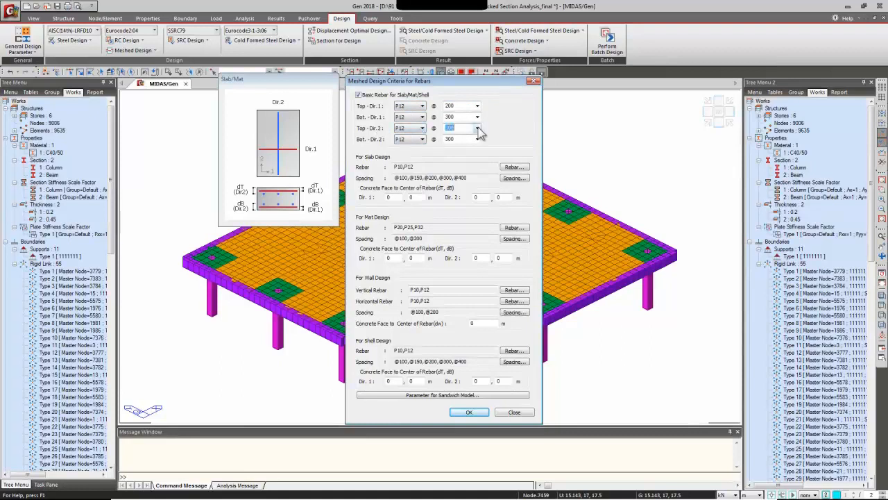
pyautogui.click(477, 128)
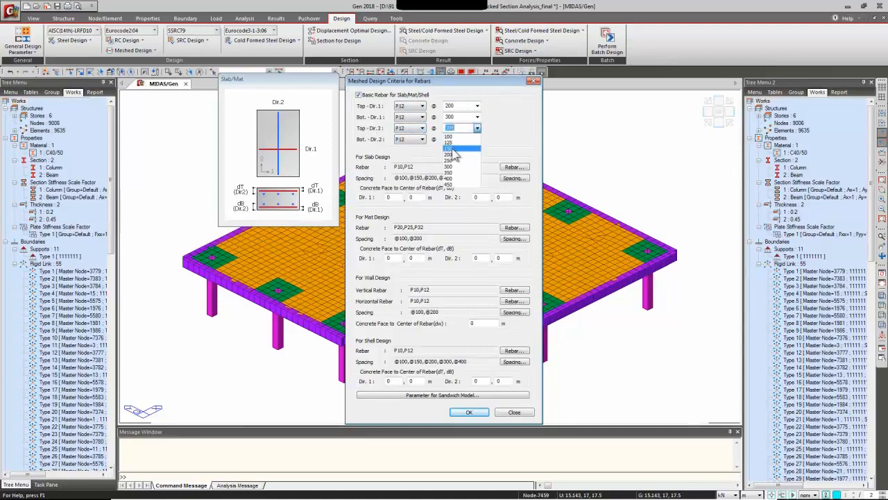
pyautogui.click(452, 154)
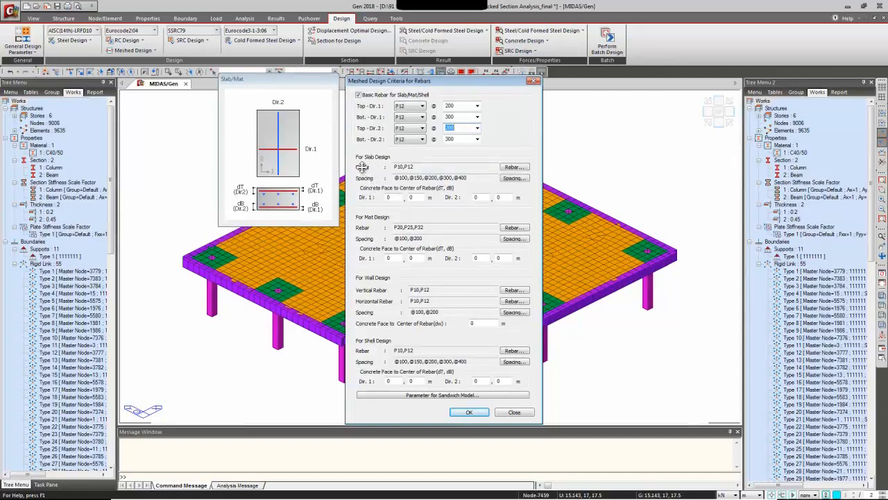
# Set the slab design rebar sizes to P12, P16 and P20, removing P10.
pyautogui.click(514, 168)
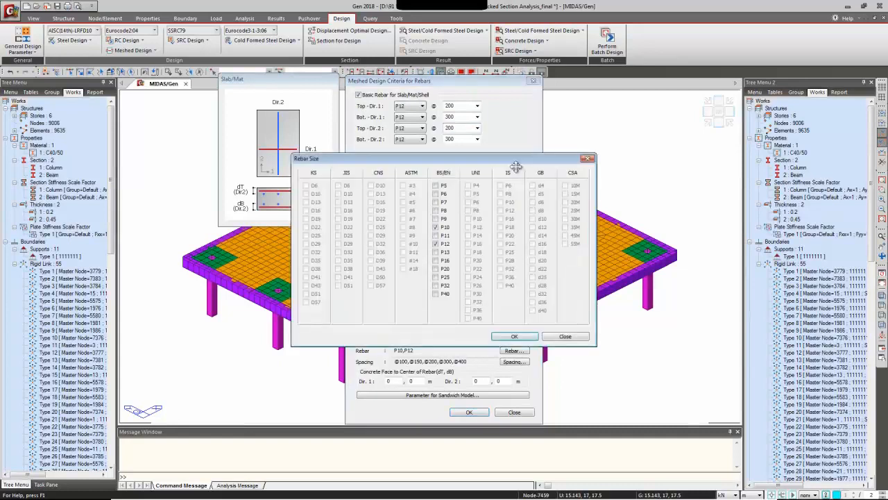
pyautogui.moveTo(501, 162); pyautogui.dragTo(509, 206)
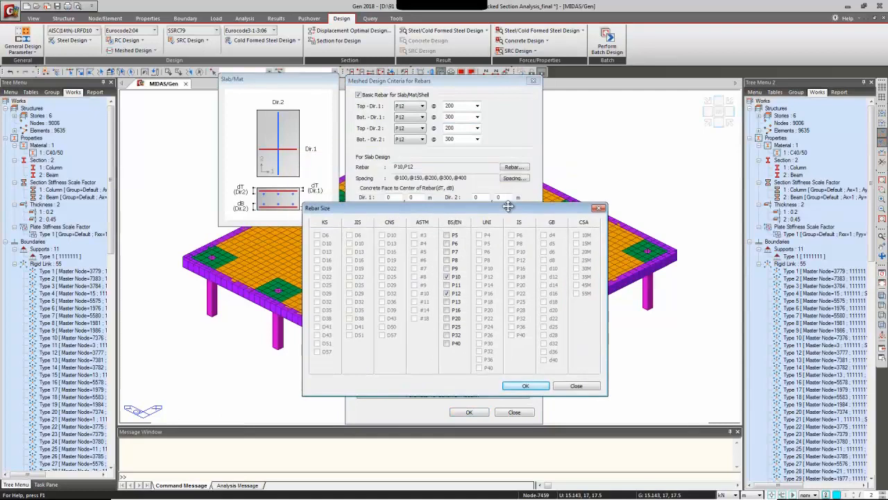
pyautogui.click(447, 276)
pyautogui.click(446, 309)
pyautogui.click(447, 319)
pyautogui.click(525, 386)
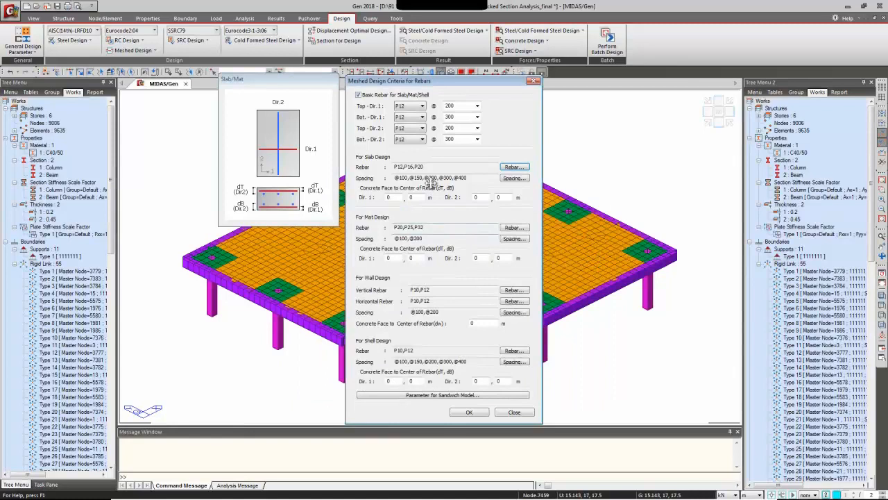
pyautogui.click(526, 179)
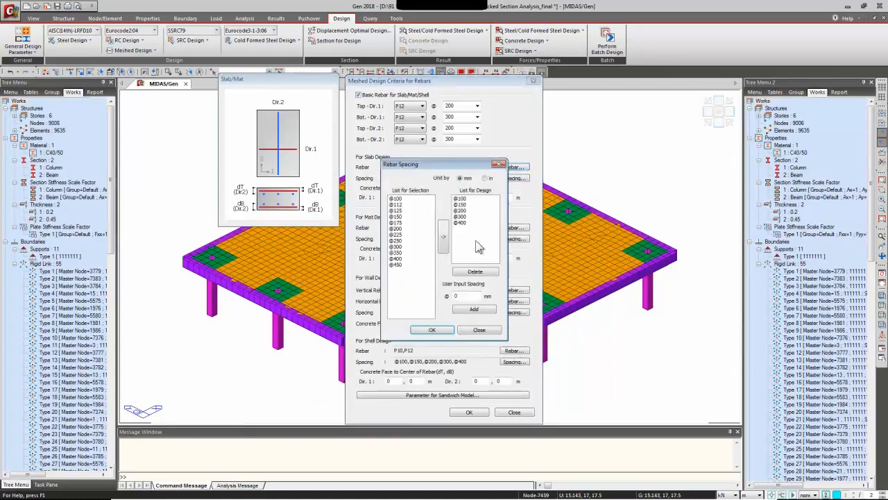
pyautogui.click(461, 223)
pyautogui.click(475, 271)
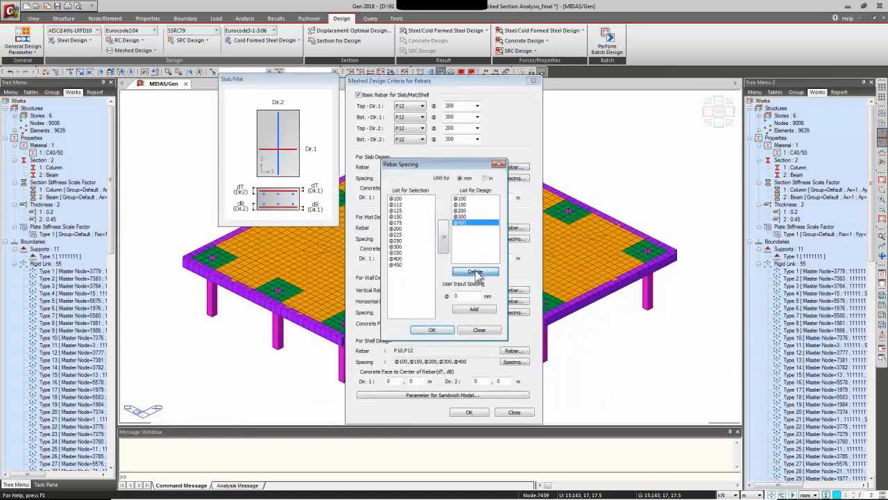
pyautogui.click(431, 330)
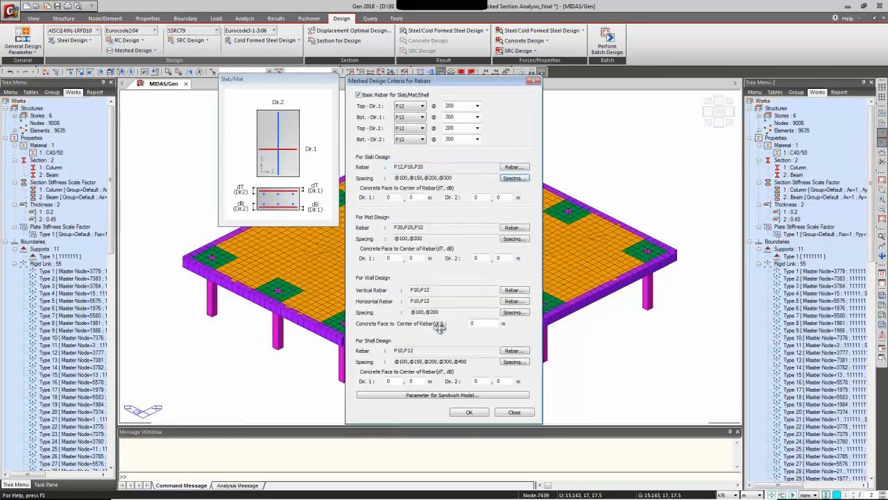
# Enter the slab's concrete-face-to-rebar-centre distances for both directions, using 0.026 m for dT in Dir. 1, and accept the rebar criteria.
pyautogui.click(393, 196)
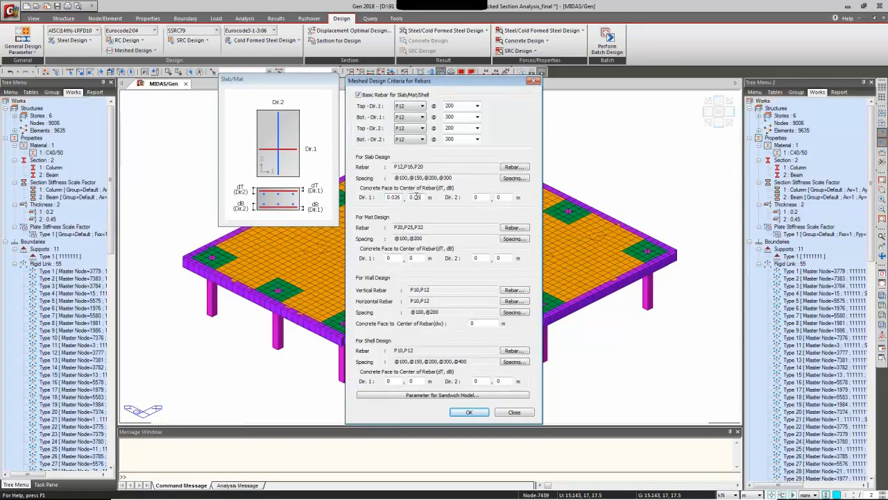
pyautogui.click(480, 197)
pyautogui.click(508, 197)
pyautogui.click(471, 412)
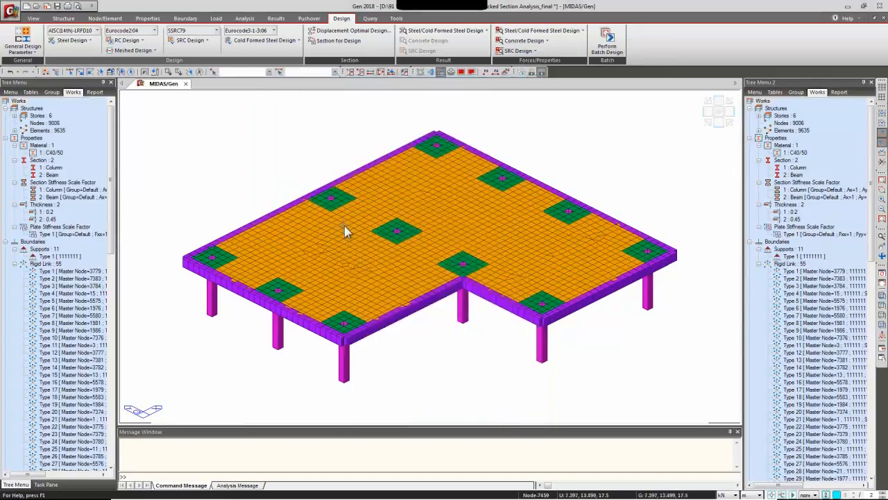
# Set up slab flexural design for all combinations with Avg. Nodal smoothing and a 2 m averaging width.
pyautogui.click(134, 50)
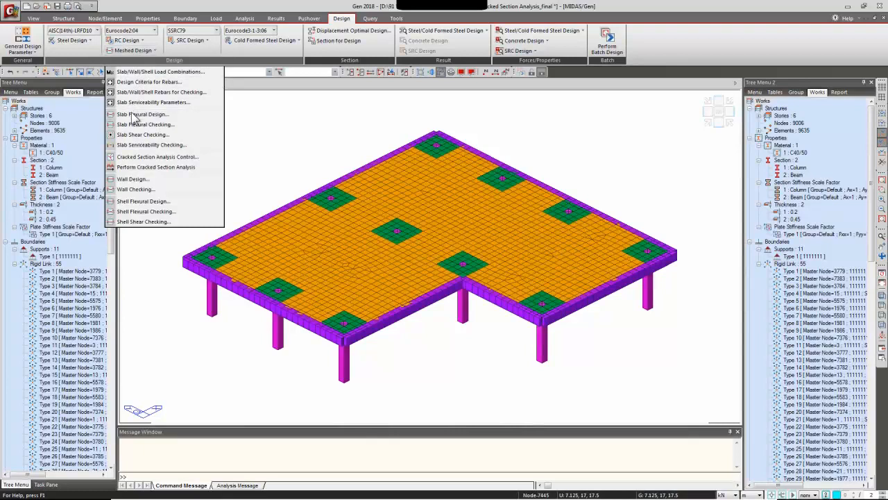
pyautogui.click(133, 115)
pyautogui.click(72, 155)
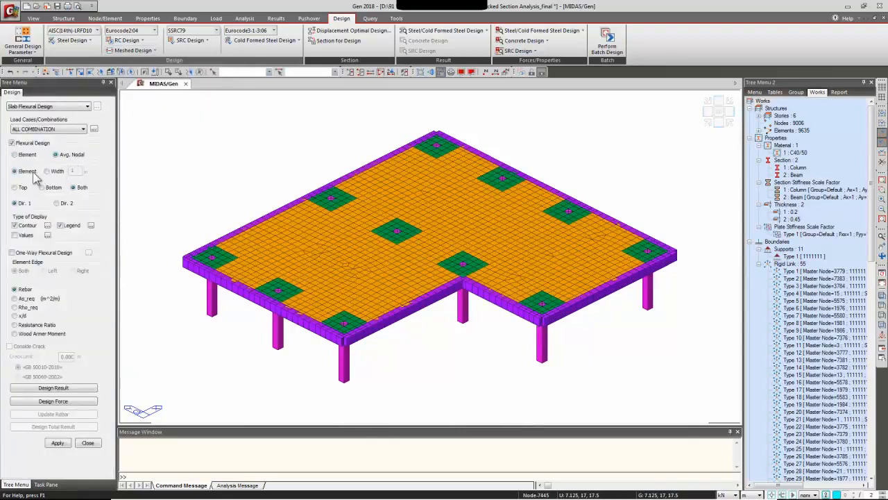
pyautogui.click(47, 172)
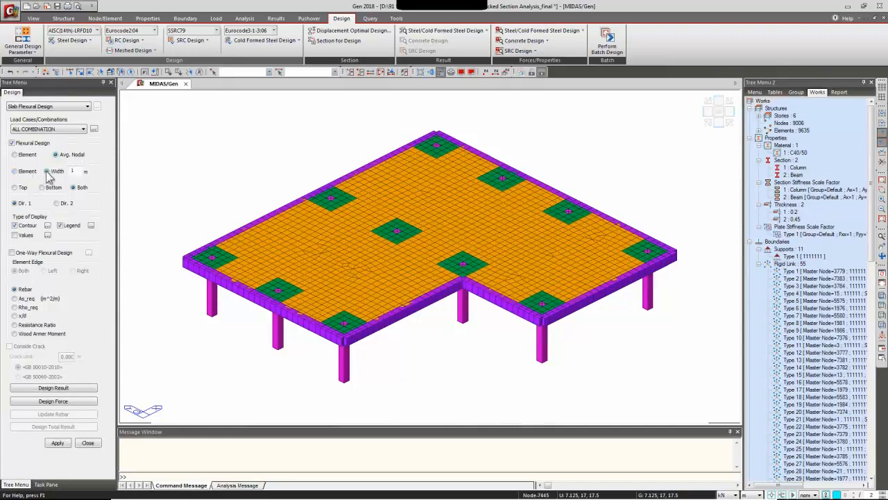
pyautogui.click(72, 171)
pyautogui.write('2')
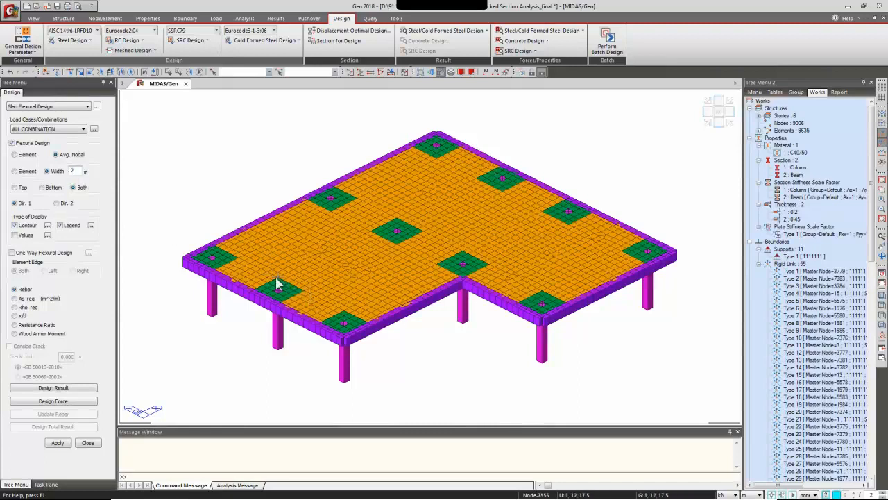
# Run the slab flexural design for the top rebar in Dir. 1 with contour and legend display.
pyautogui.moveTo(277, 284)
pyautogui.click(20, 187)
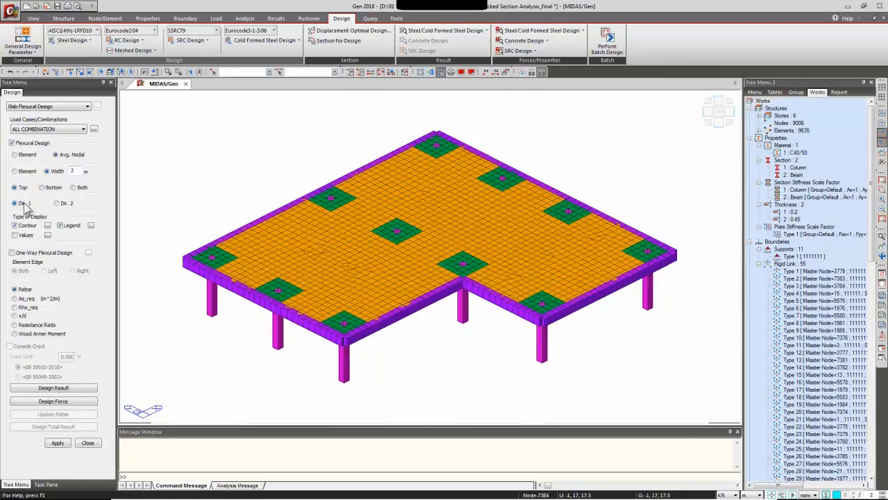
pyautogui.click(60, 225)
pyautogui.click(58, 443)
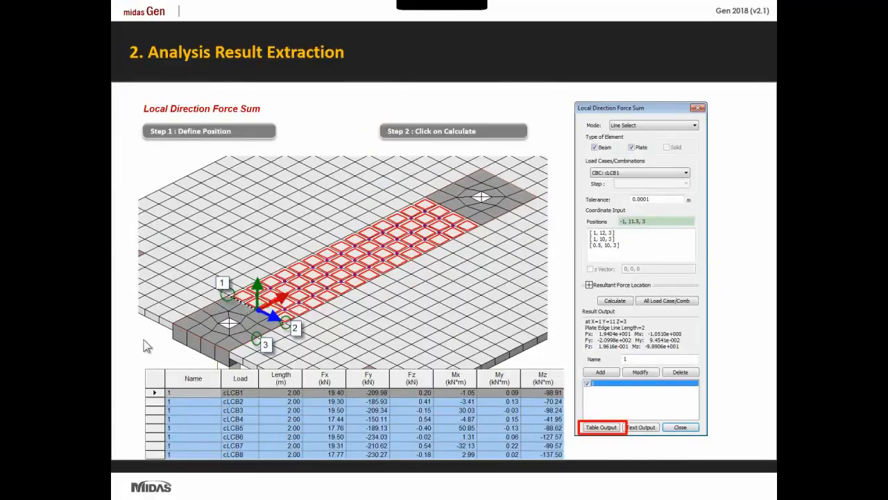
pyautogui.click(143, 340)
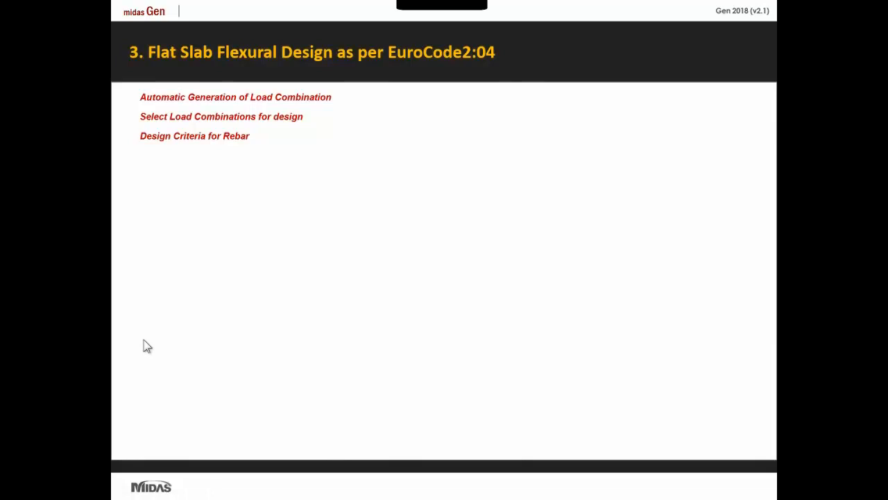
pyautogui.click(143, 340)
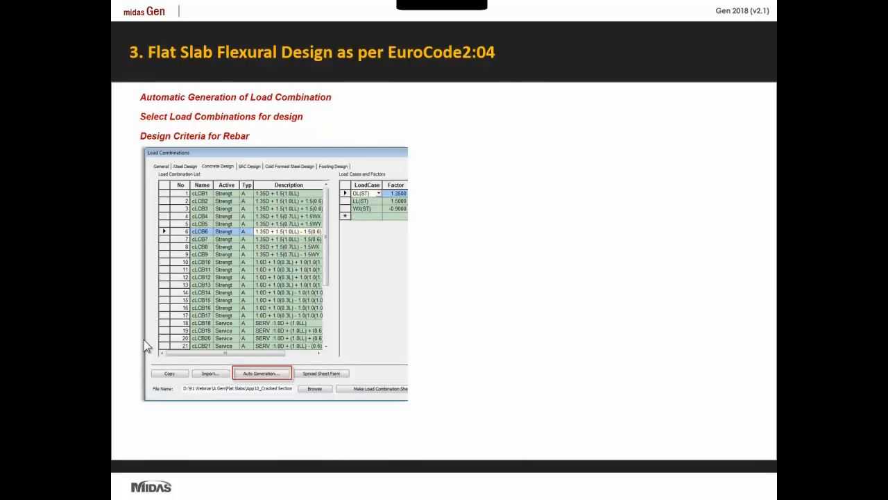
pyautogui.click(146, 347)
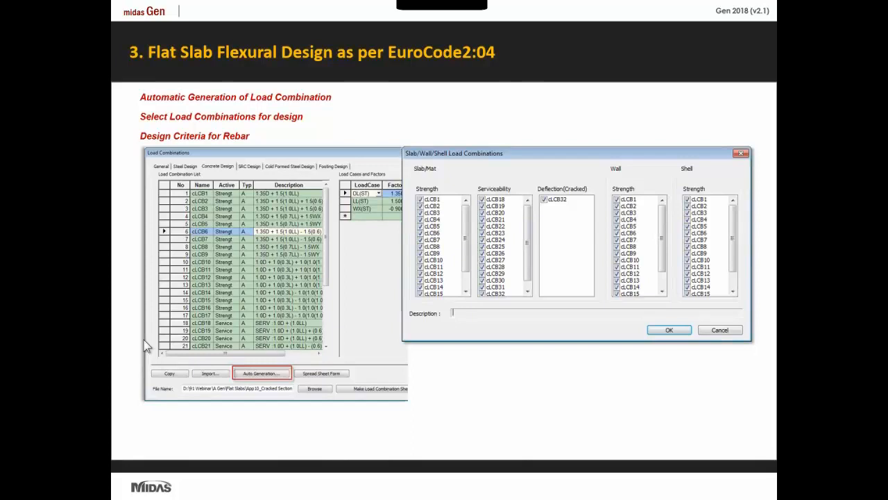
pyautogui.click(145, 347)
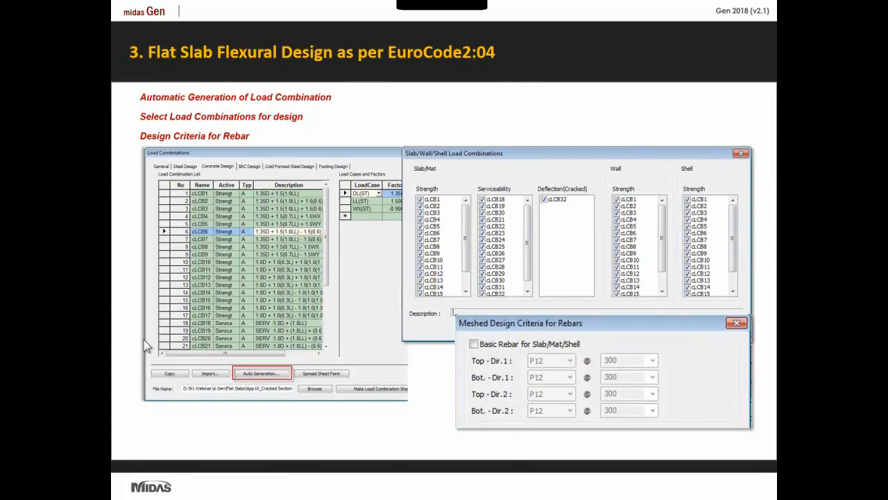
pyautogui.click(145, 347)
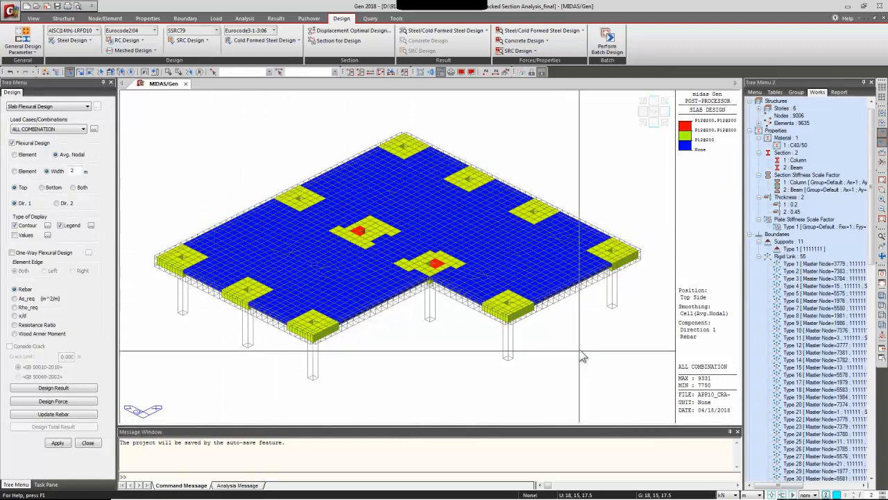
# Run the slab flexural design for the bottom rebar in Dir. 1.
pyautogui.click(47, 189)
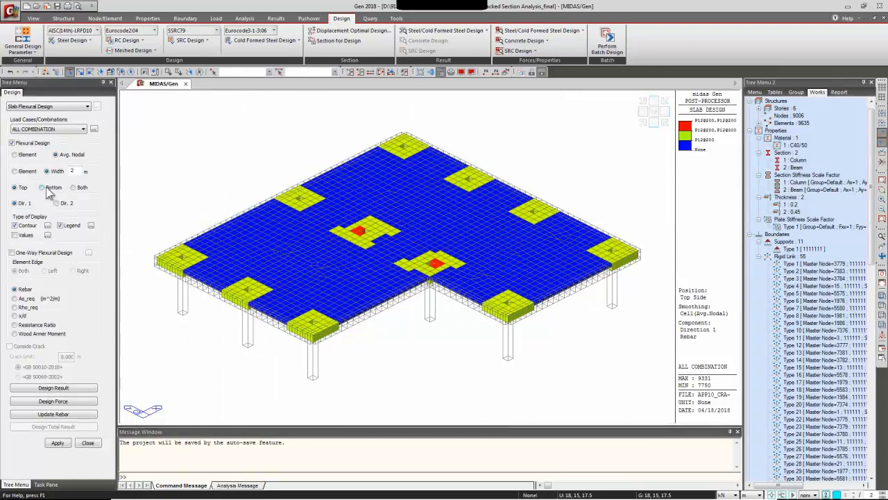
pyautogui.click(52, 443)
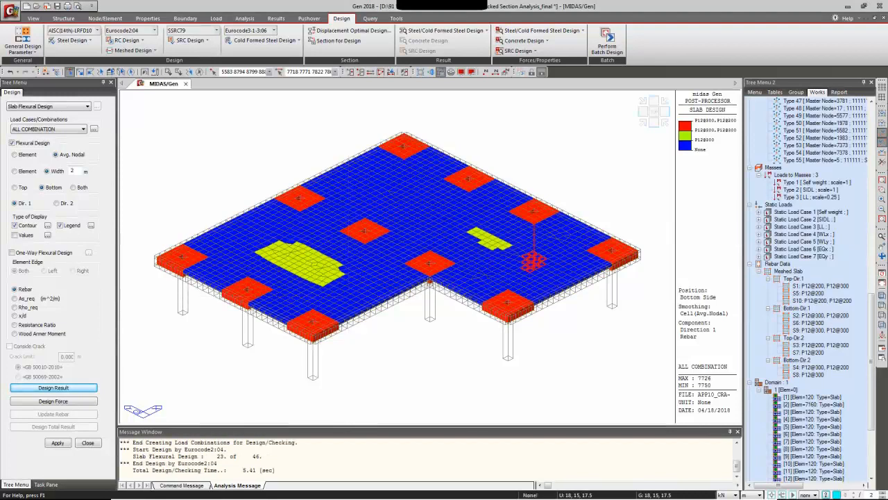
# Review the detailed flexural design report for the selected slab elements, close it and clear the element selection.
pyautogui.moveTo(0, 181); pyautogui.dragTo(590, 85)
pyautogui.doubleClick(487, 87)
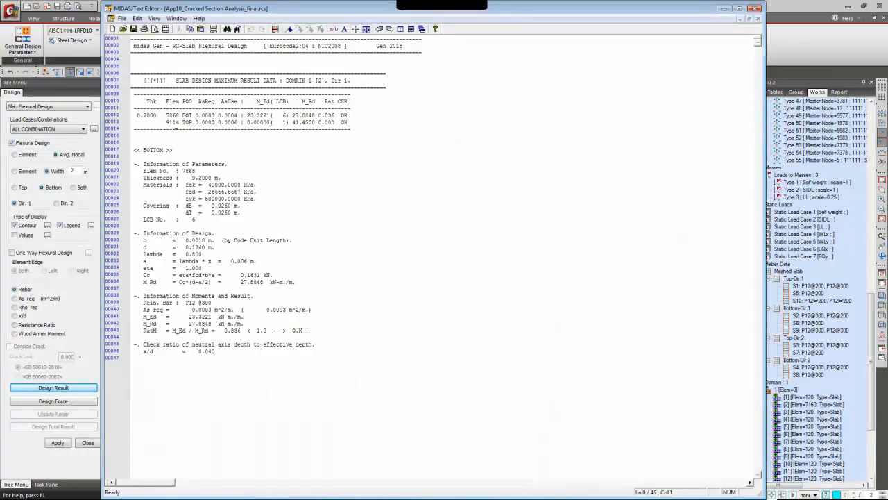
pyautogui.moveTo(134, 109); pyautogui.dragTo(242, 350)
pyautogui.click(241, 350)
pyautogui.click(755, 8)
pyautogui.click(492, 274)
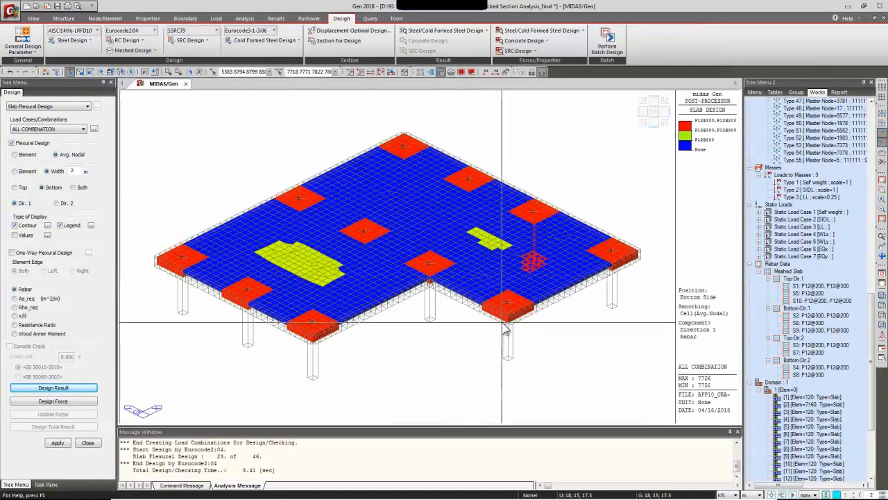
pyautogui.press('Escape')
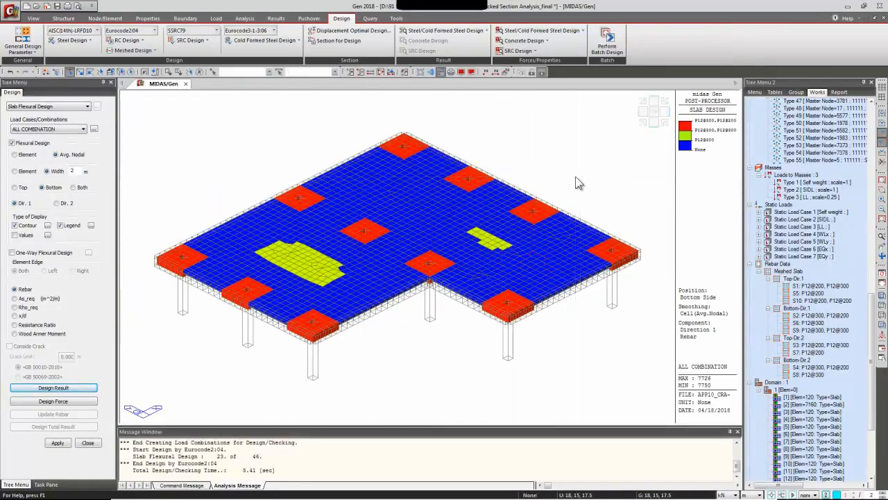
# Start Slab Shear Checking for all combinations and enable the one-way shear check alongside the punching shear check.
pyautogui.click(143, 53)
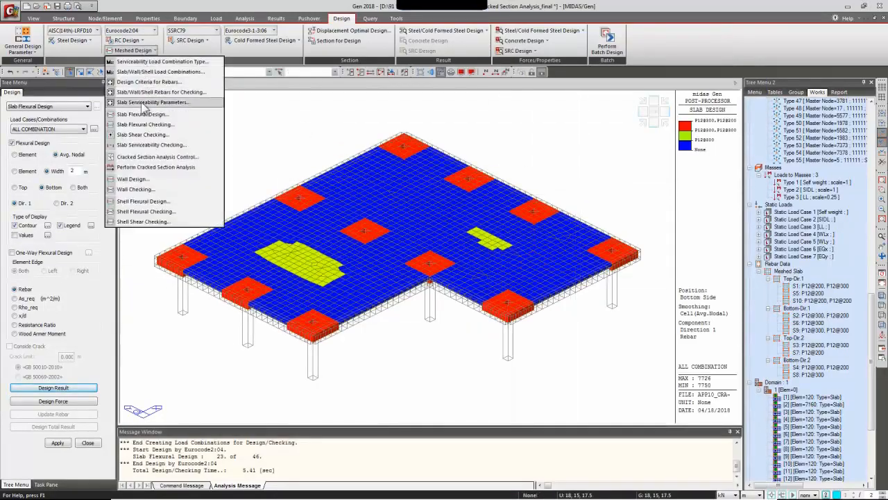
pyautogui.click(141, 135)
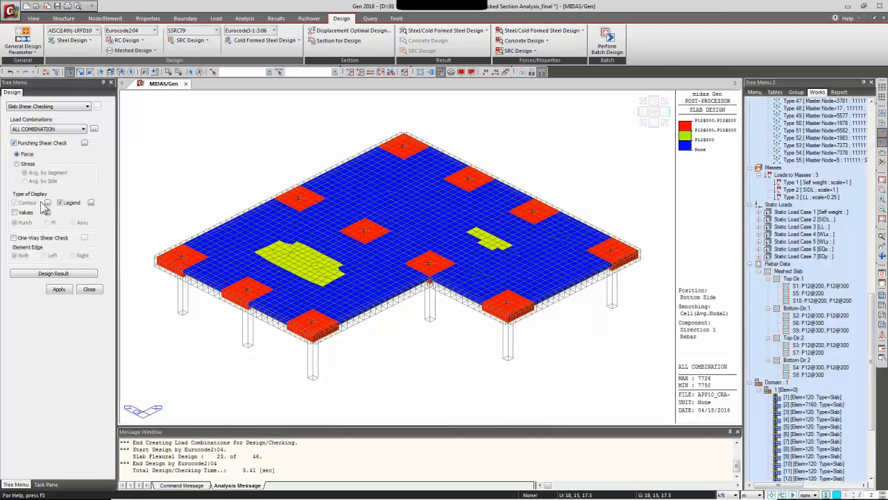
pyautogui.click(24, 240)
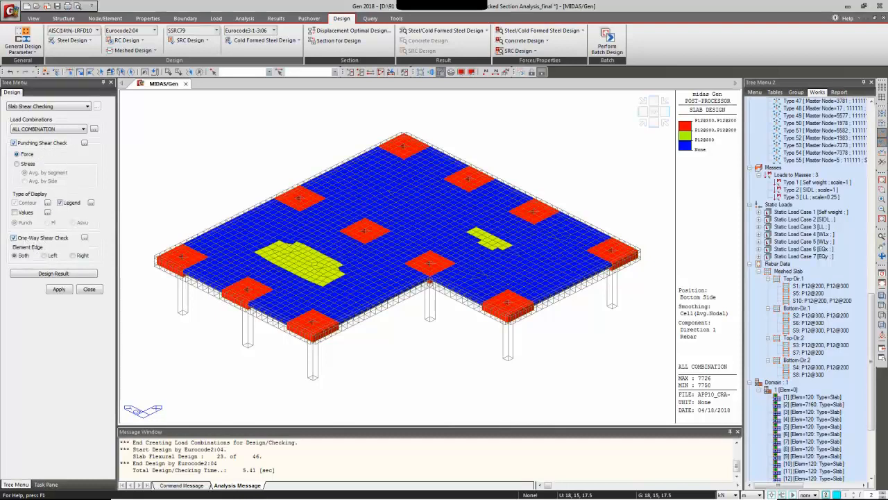
# Add one-way shear cutting line Cut-Line #1 from -1, 16.2, 17.5 to 10, 16.2, 17.5 along the slab edge.
pyautogui.click(84, 237)
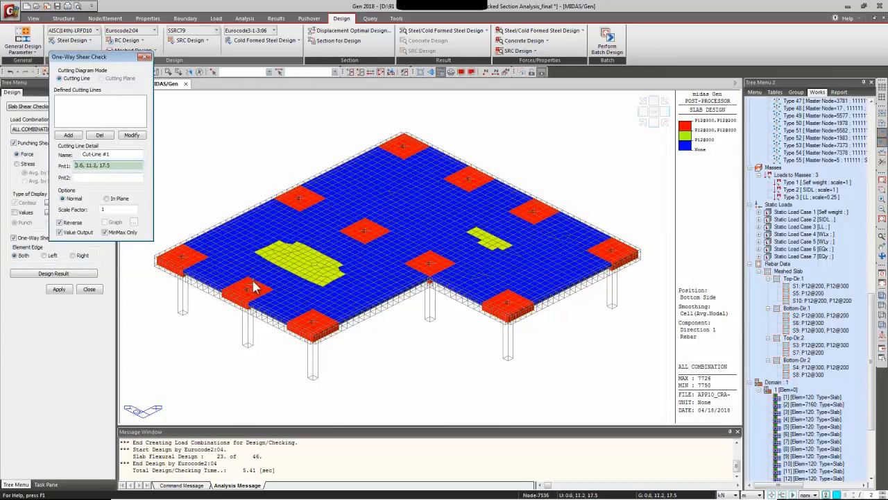
pyautogui.click(167, 270)
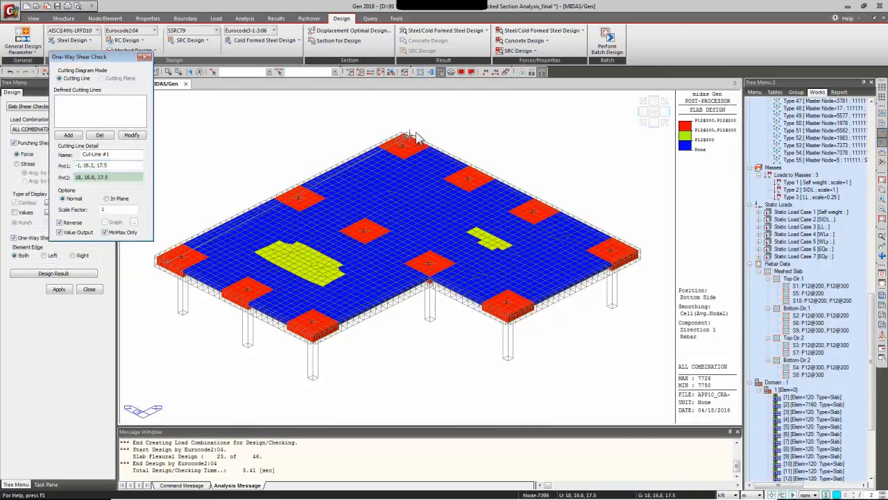
pyautogui.click(313, 196)
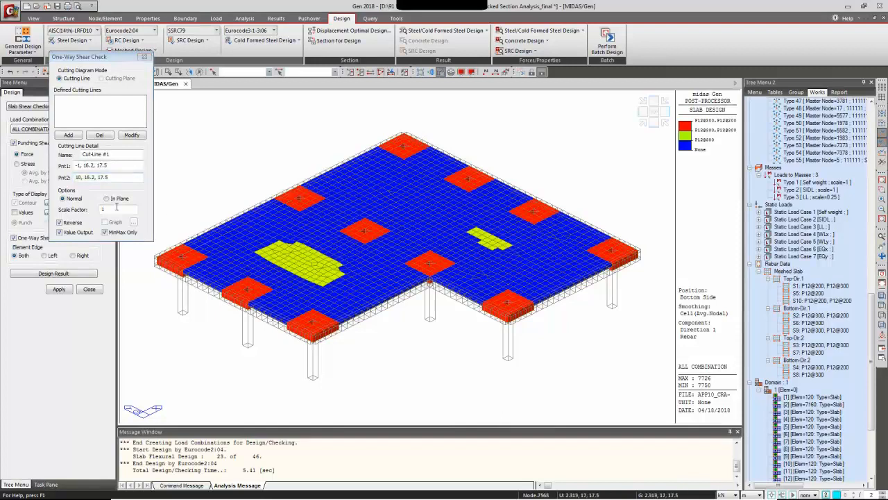
pyautogui.click(70, 135)
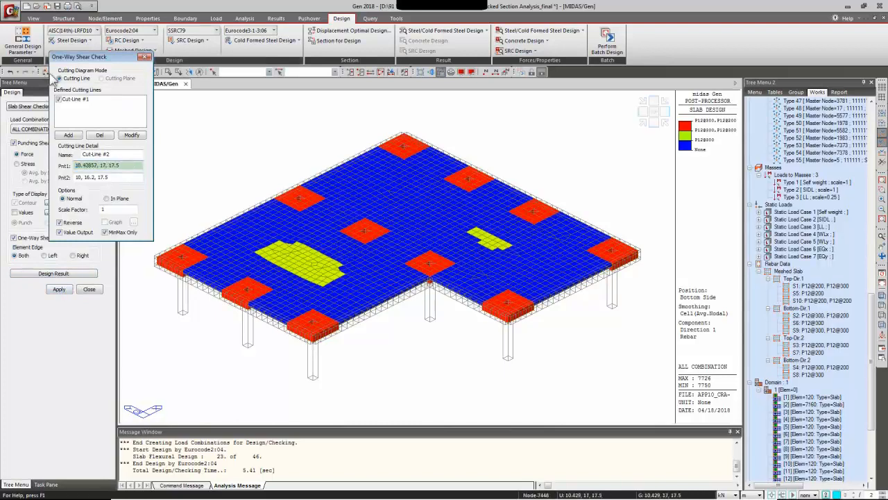
# Select all the elements of the displayed slab in a side view and run the slab shear check on them.
pyautogui.moveTo(95, 57); pyautogui.dragTo(91, 186)
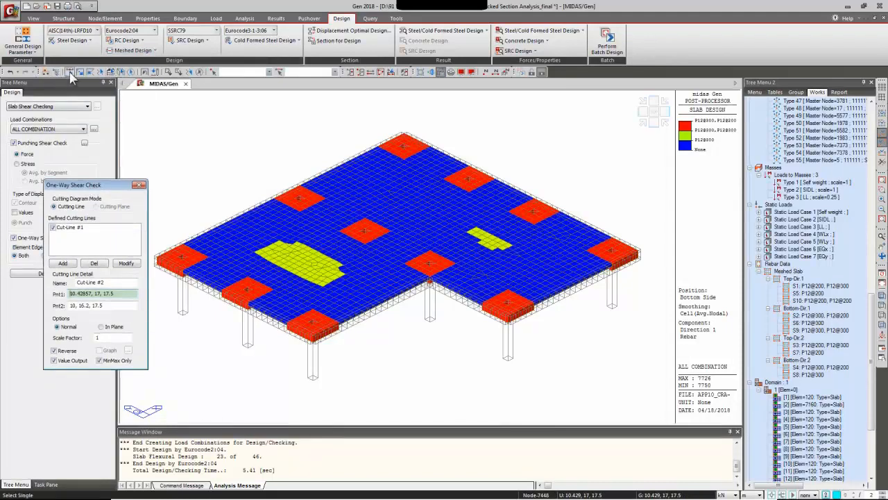
pyautogui.click(643, 124)
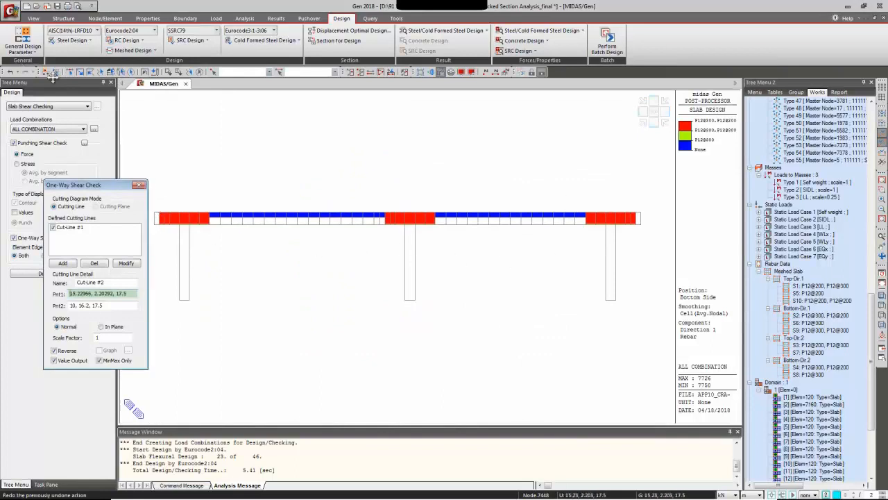
pyautogui.moveTo(151, 207); pyautogui.dragTo(649, 243)
pyautogui.click(644, 125)
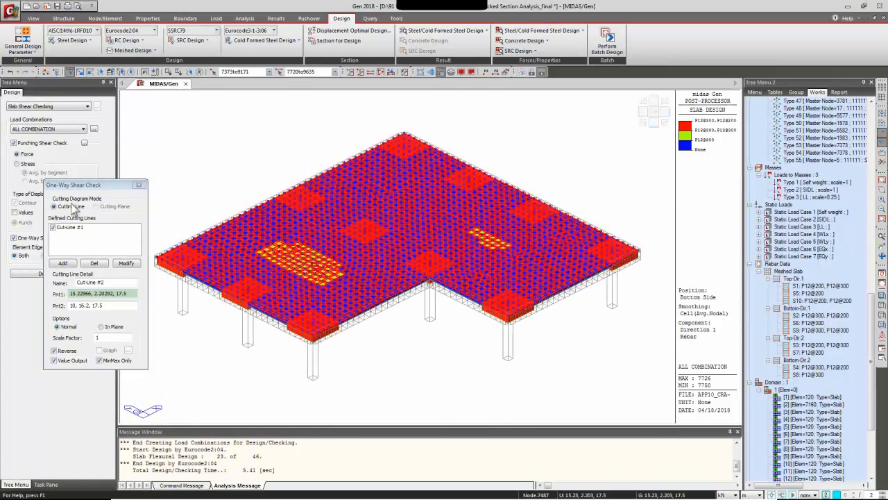
pyautogui.moveTo(87, 185); pyautogui.dragTo(101, 302)
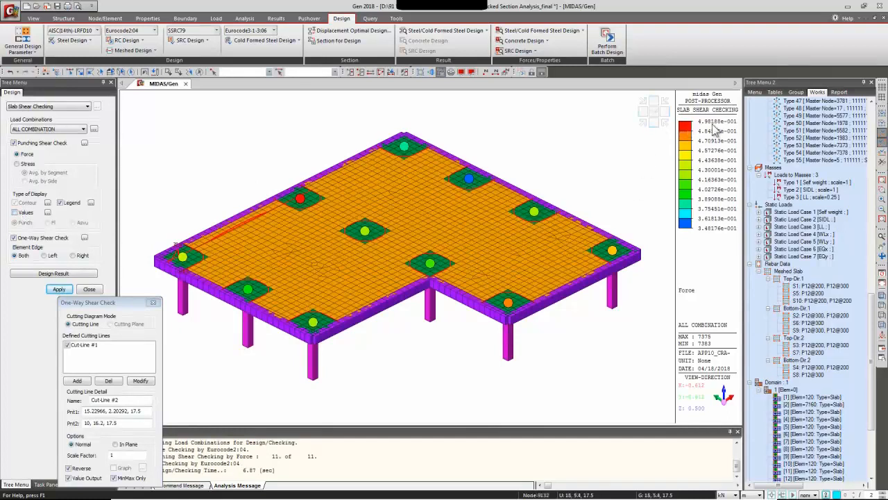
# Rerun the shear check with result values displayed, inspect the ratios in plan view, and close the one-way shear settings.
pyautogui.click(14, 212)
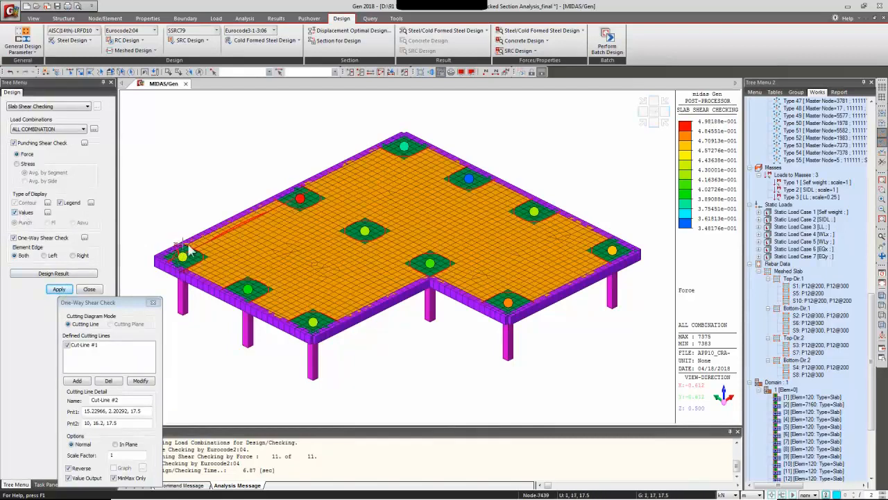
pyautogui.click(59, 289)
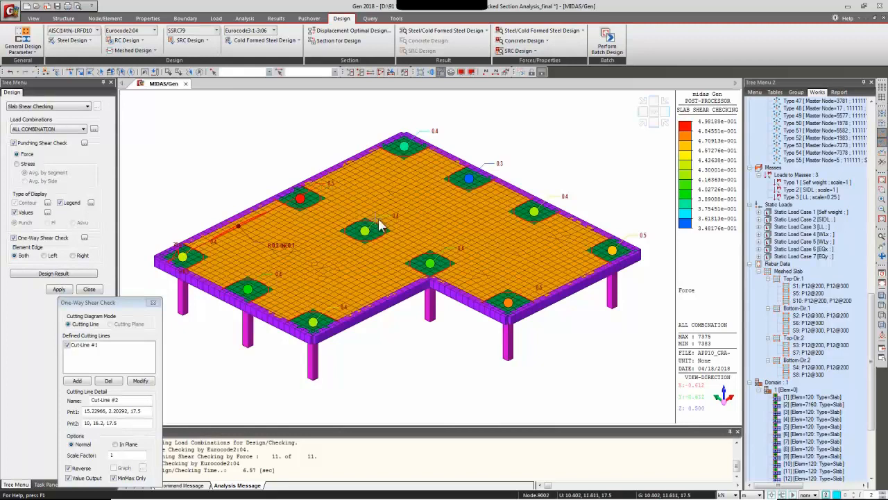
pyautogui.click(658, 121)
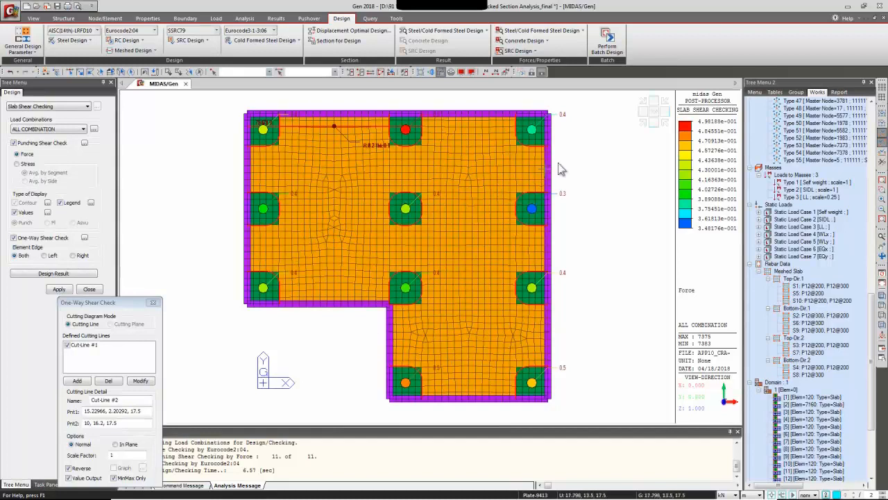
pyautogui.click(645, 120)
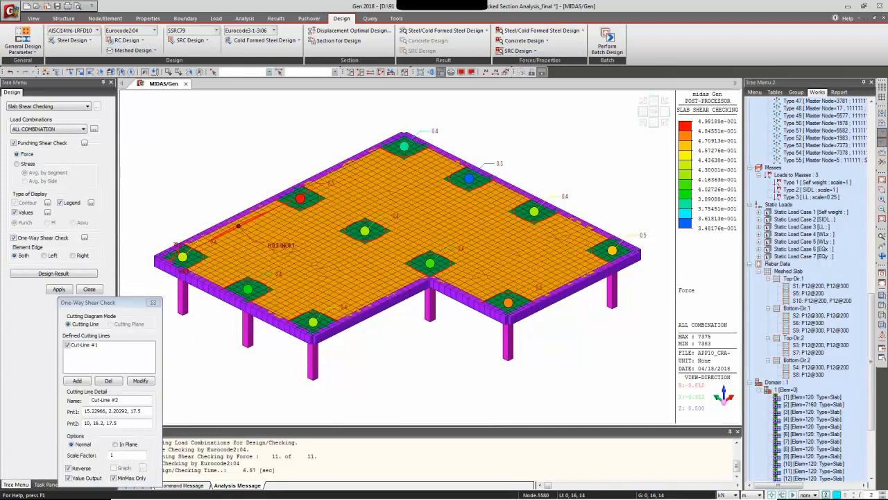
pyautogui.click(152, 303)
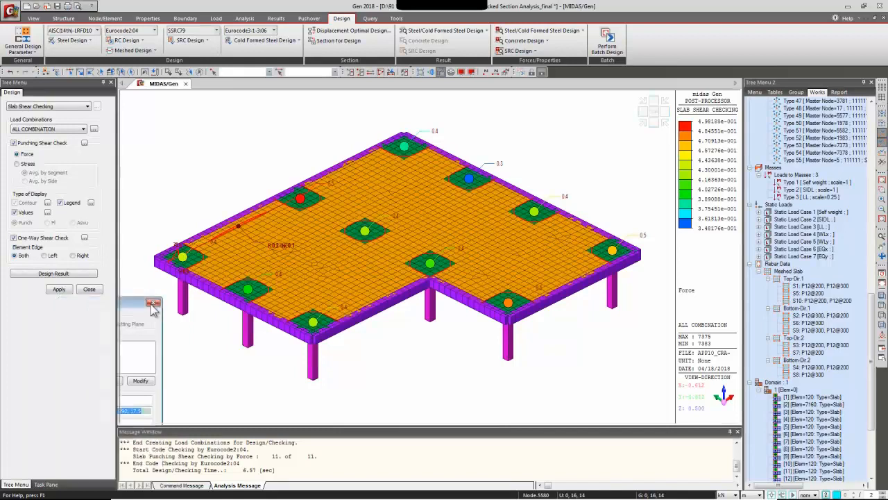
# Review the punching and one-way shear check report down to the Cut-Line #1 result and discard the temporary file.
pyautogui.click(60, 289)
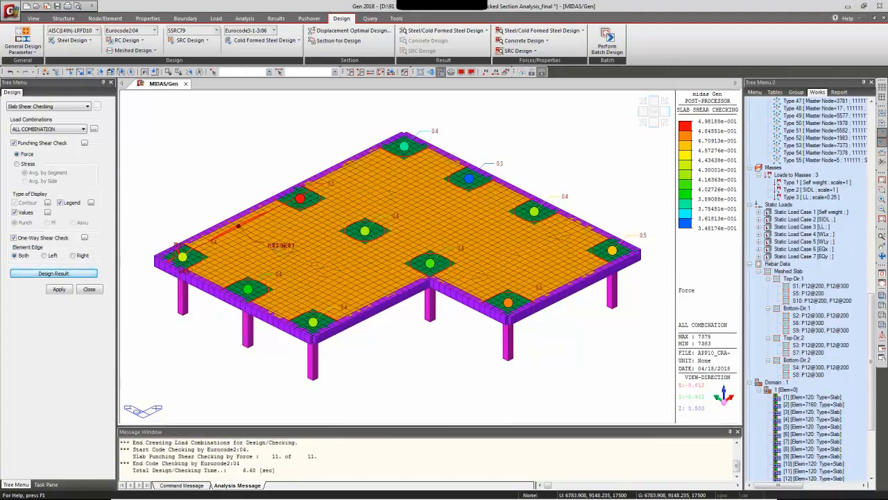
pyautogui.moveTo(0, 90); pyautogui.dragTo(504, 83)
pyautogui.click(298, 245)
pyautogui.scroll(-2, 299, 246)
pyautogui.scroll(-9, 298, 245)
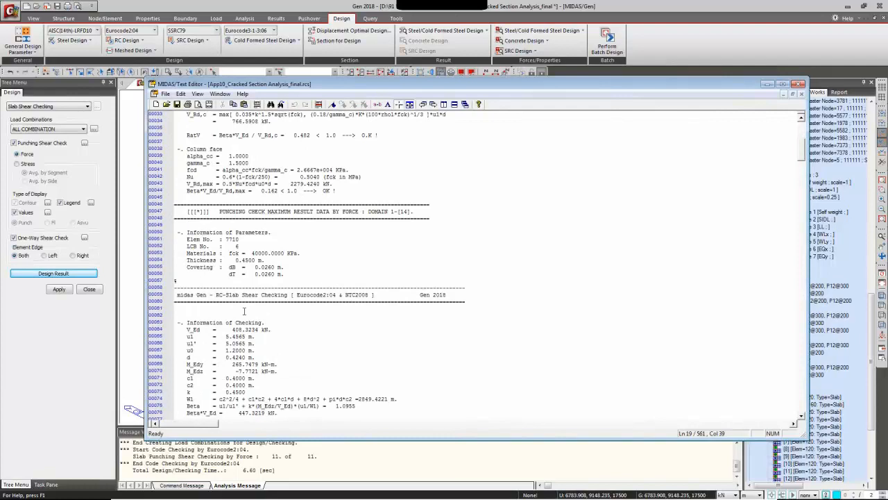
pyautogui.scroll(-7, 244, 311)
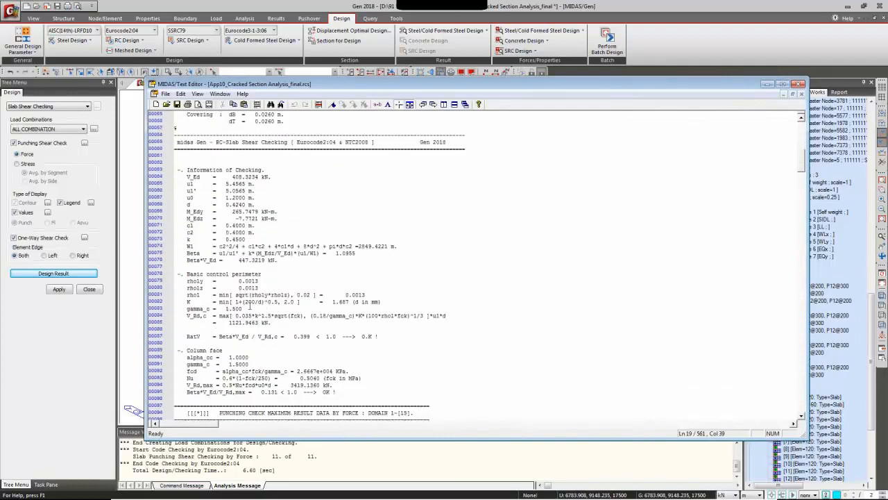
pyautogui.scroll(-7, 251, 305)
pyautogui.moveTo(802, 177); pyautogui.dragTo(793, 409)
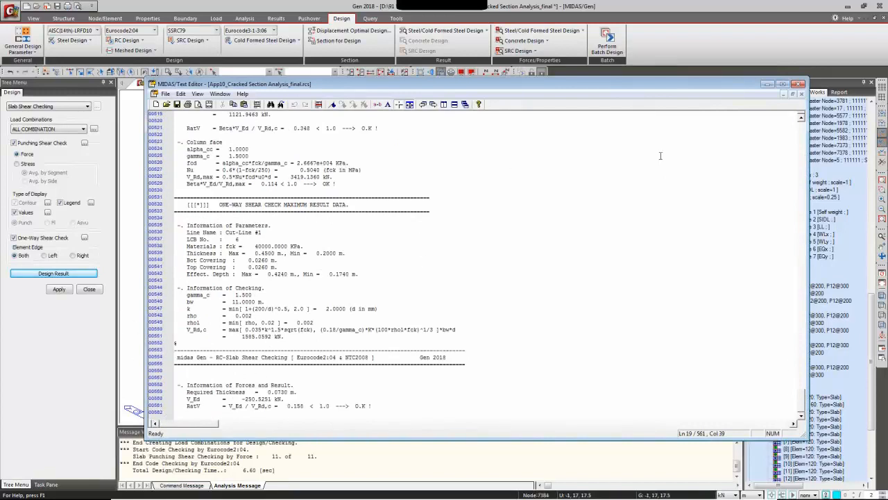
pyautogui.click(799, 84)
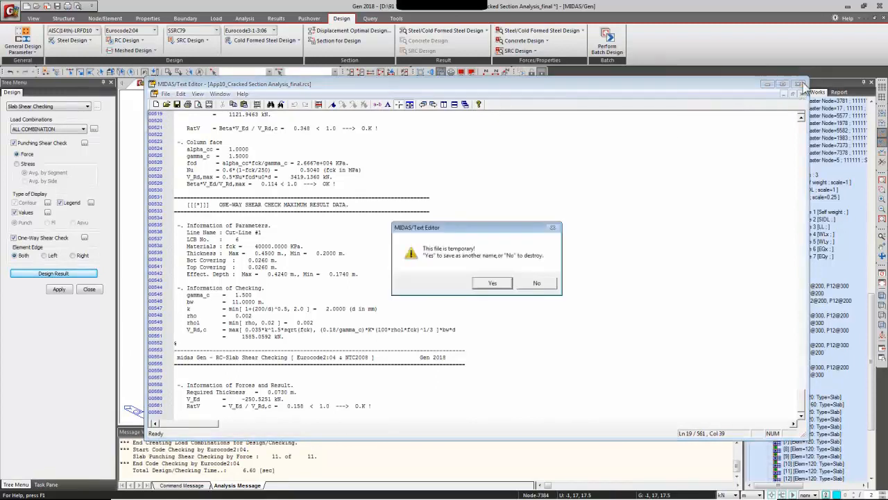
pyautogui.click(536, 283)
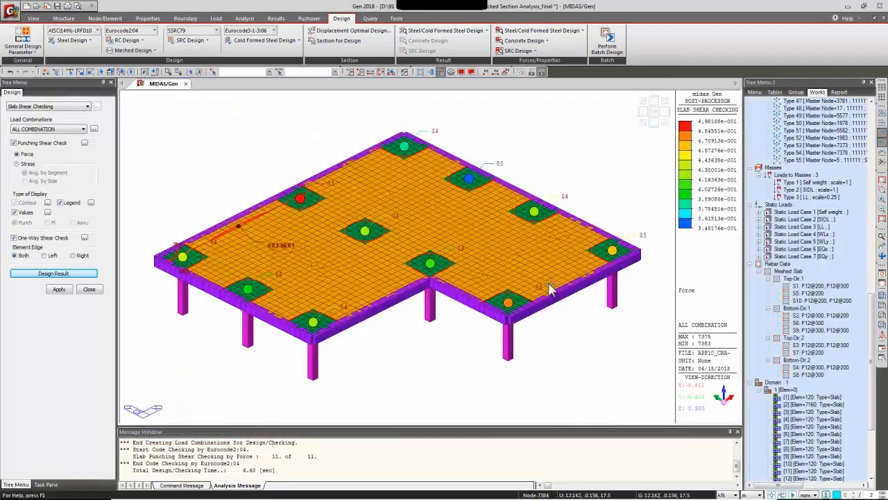